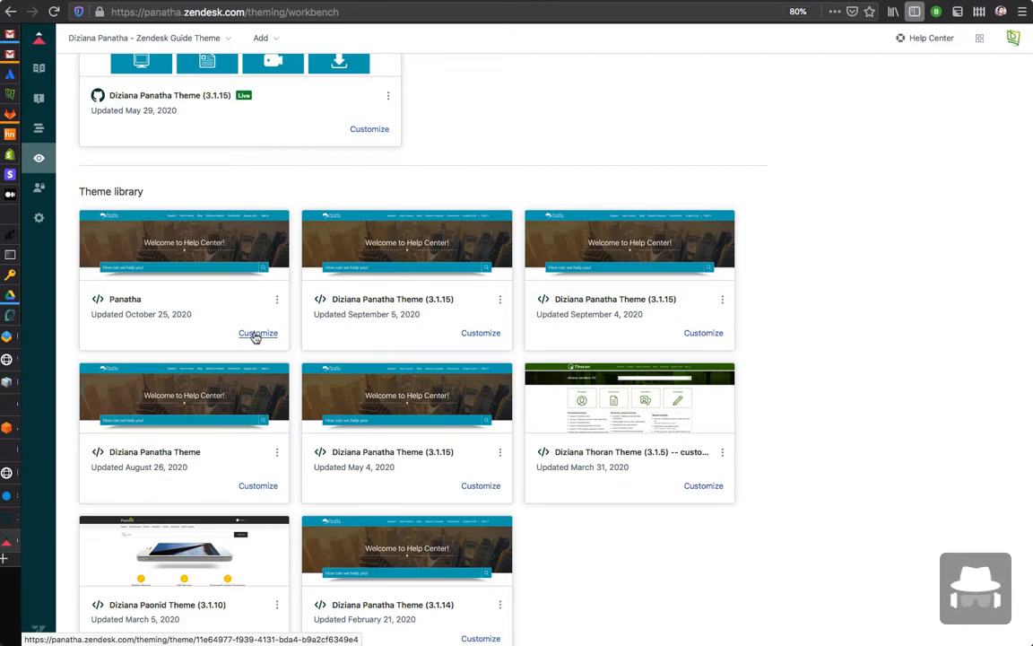
Open the Panatha theme updated October 25, 2020 for customization and look over its settings sections
left_click(257, 334)
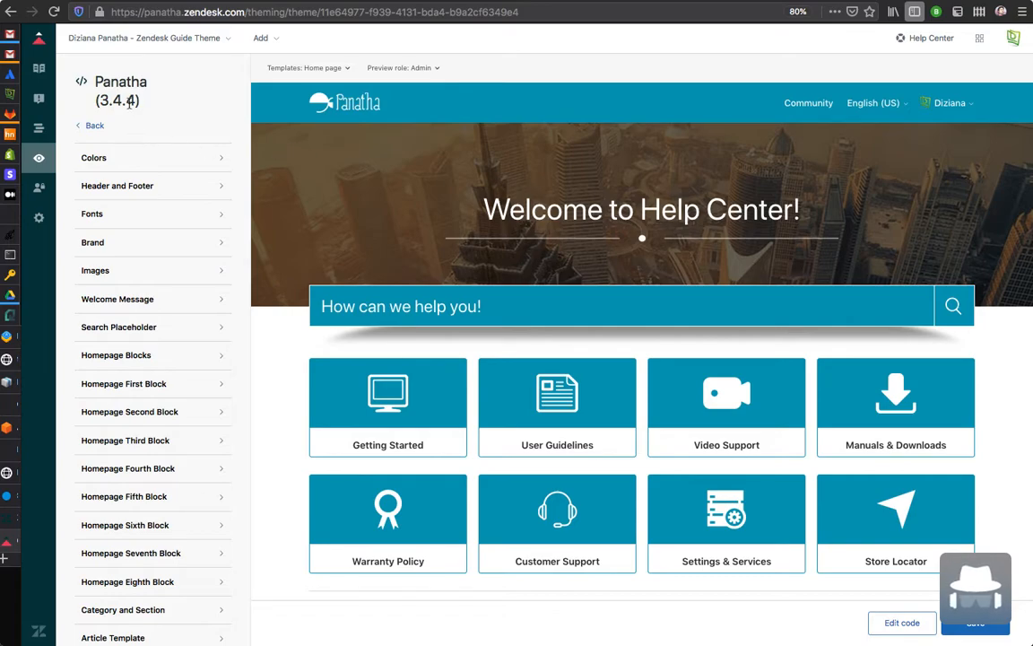
scroll(130, 307, "down", 2)
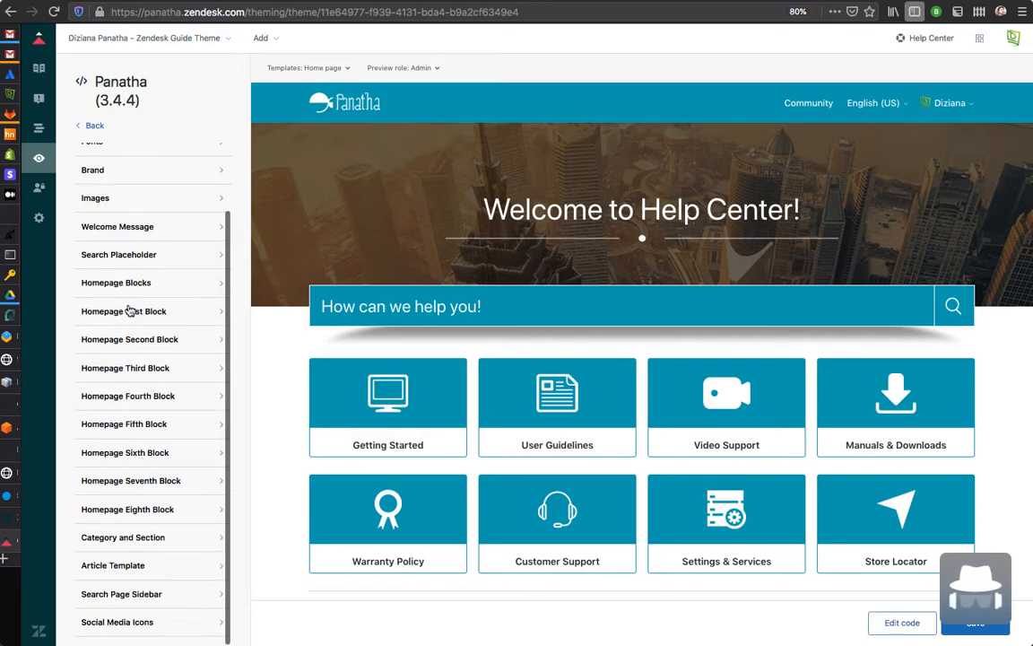
scroll(133, 251, "up", 2)
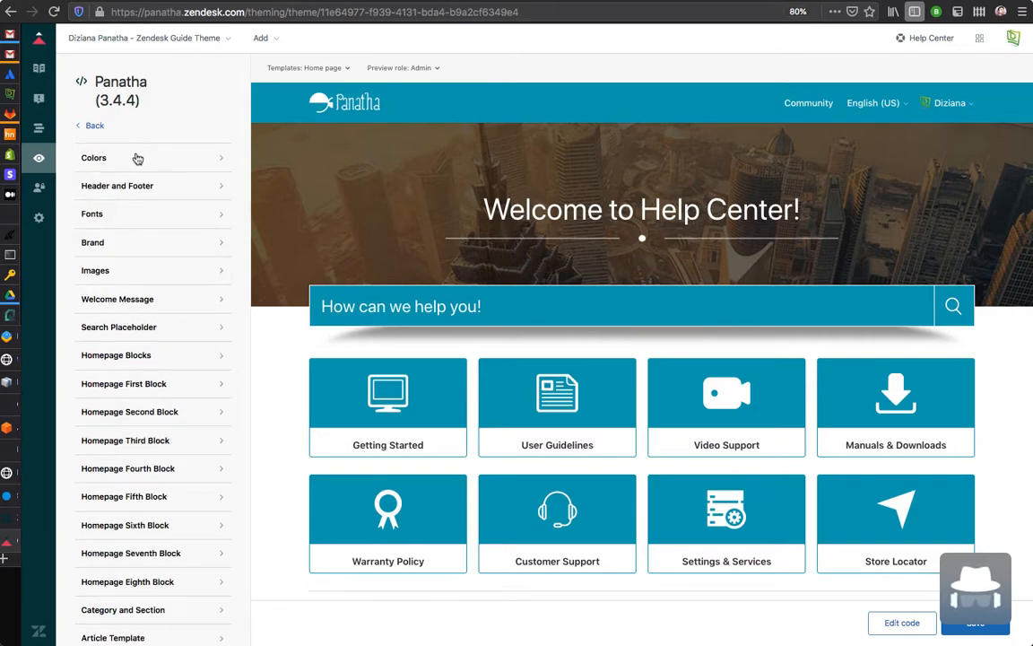
Expand the theme's Colors settings and review the brand, text, link and background color options
left_click(135, 159)
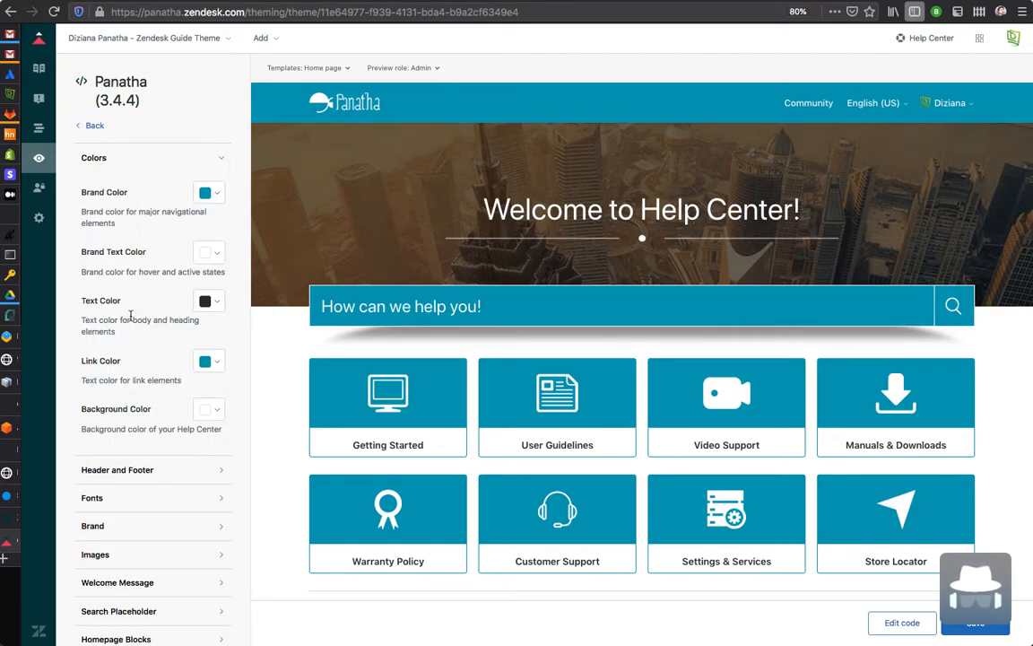
scroll(187, 278, "down", 2)
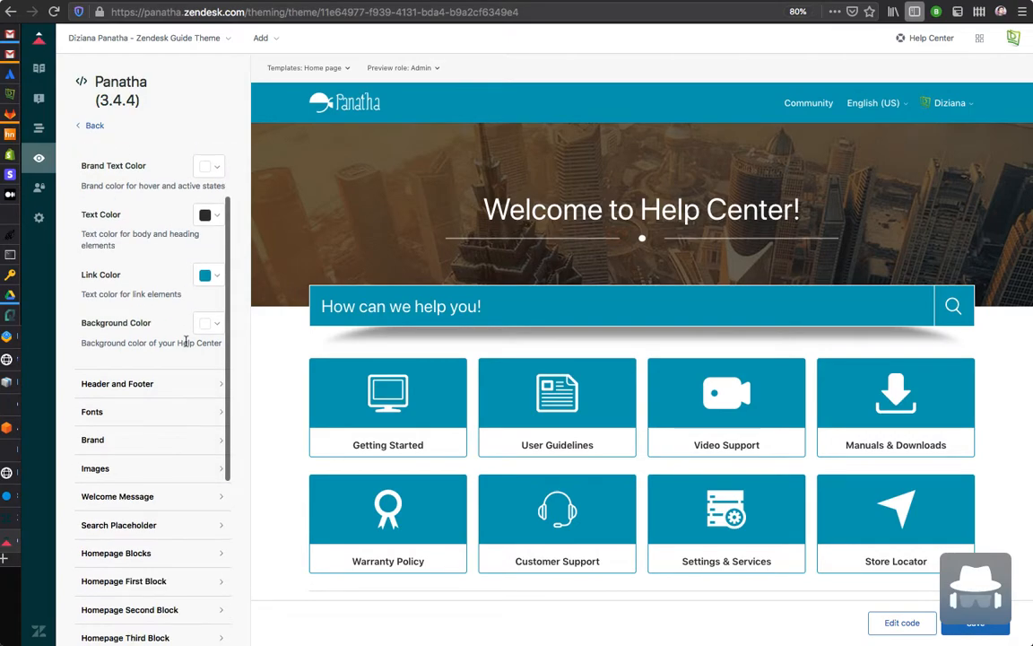
scroll(135, 269, "up", 2)
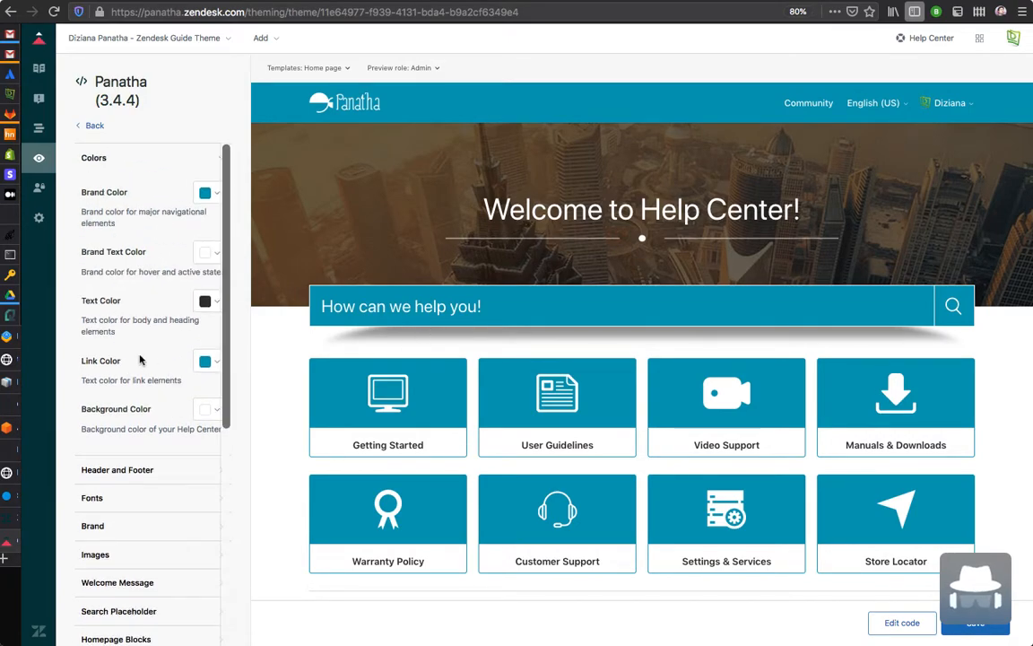
scroll(126, 359, "down", 2)
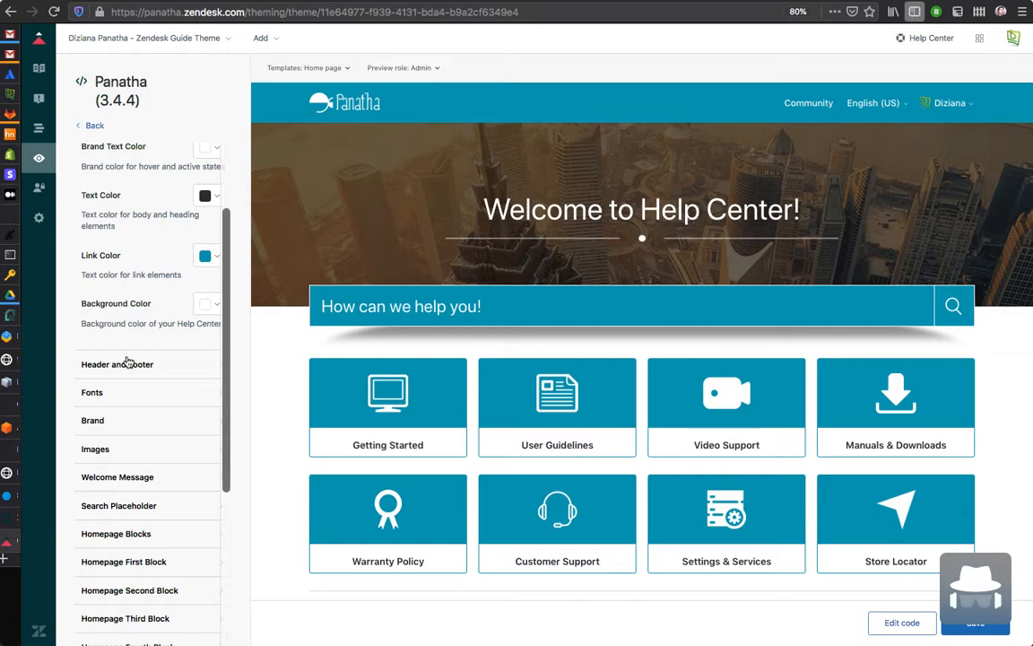
Expand the Header and Footer settings and review the available header and footer options
left_click(126, 362)
scroll(148, 350, "down", 5)
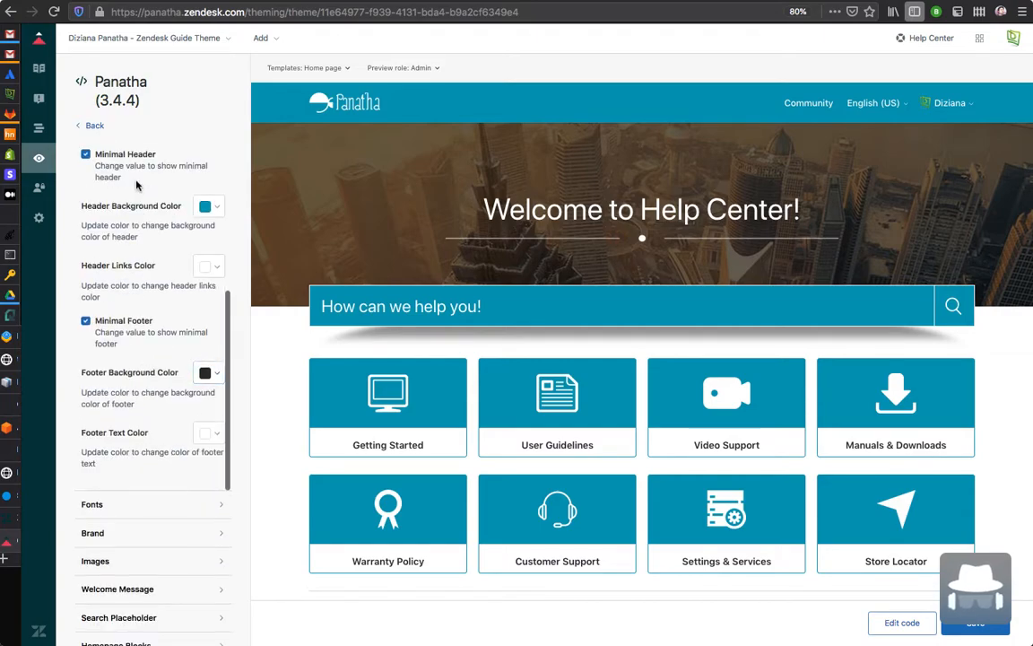
scroll(136, 184, "up", 2)
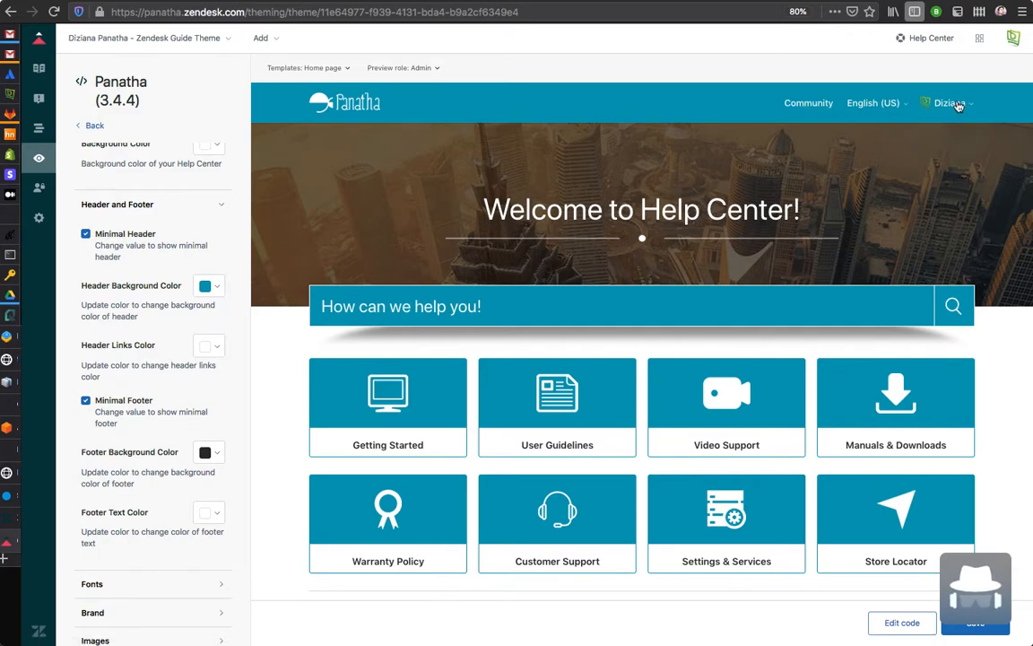
Preview the home page as an Anonymous visitor and switch the preview role to End user
left_click(429, 69)
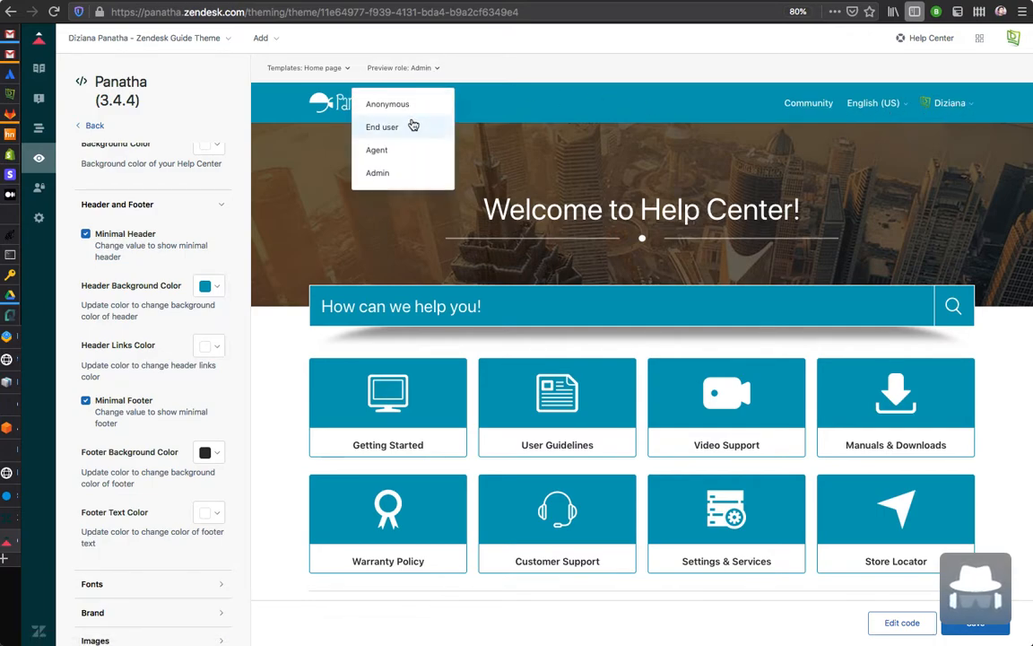
left_click(411, 107)
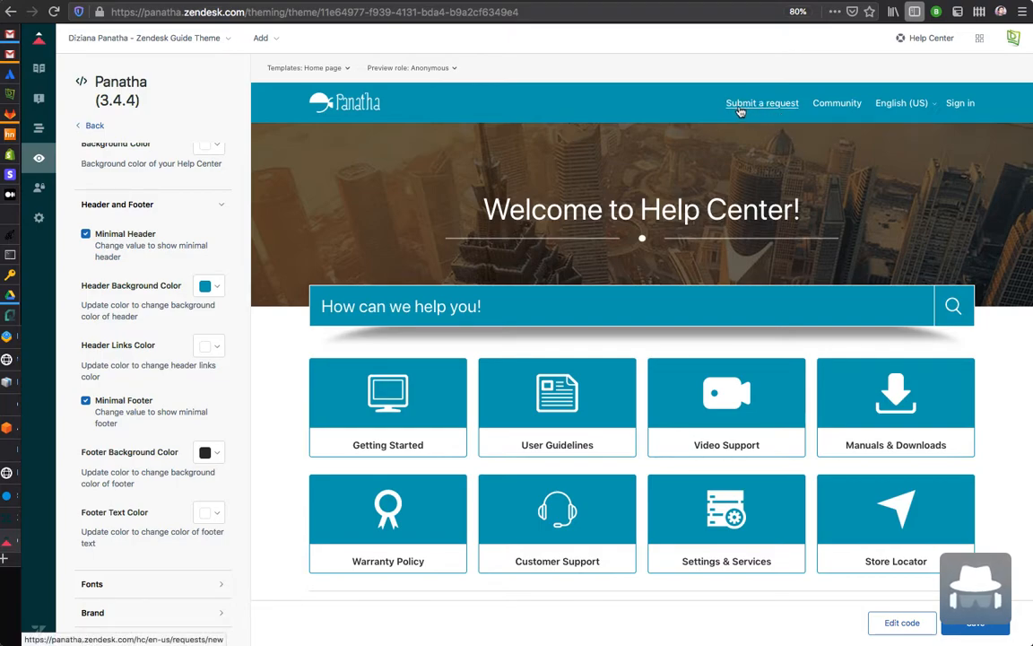
left_click(448, 69)
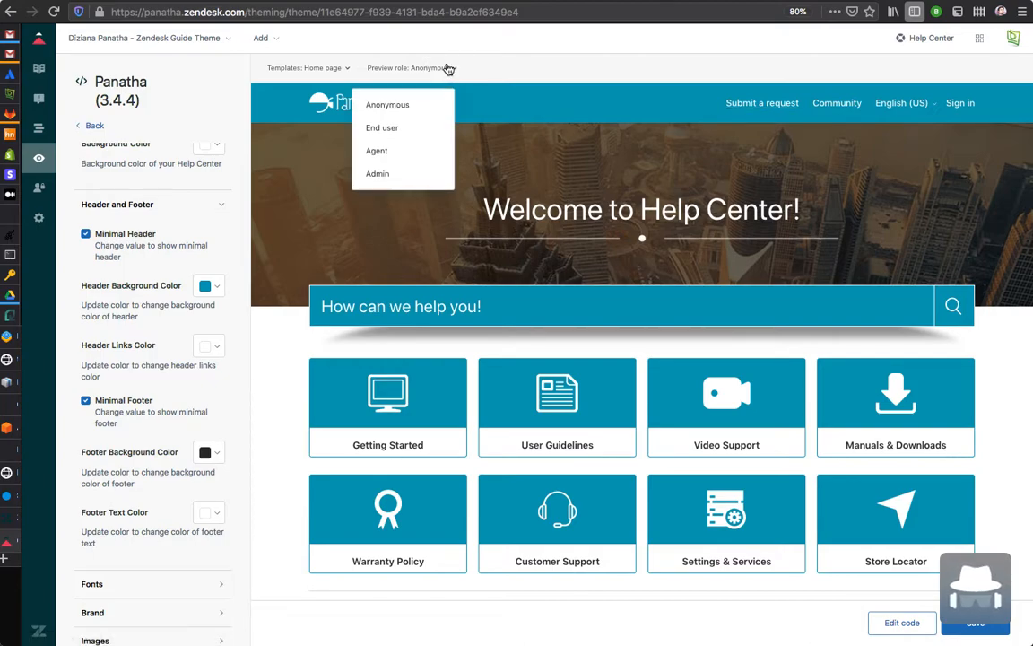
left_click(380, 128)
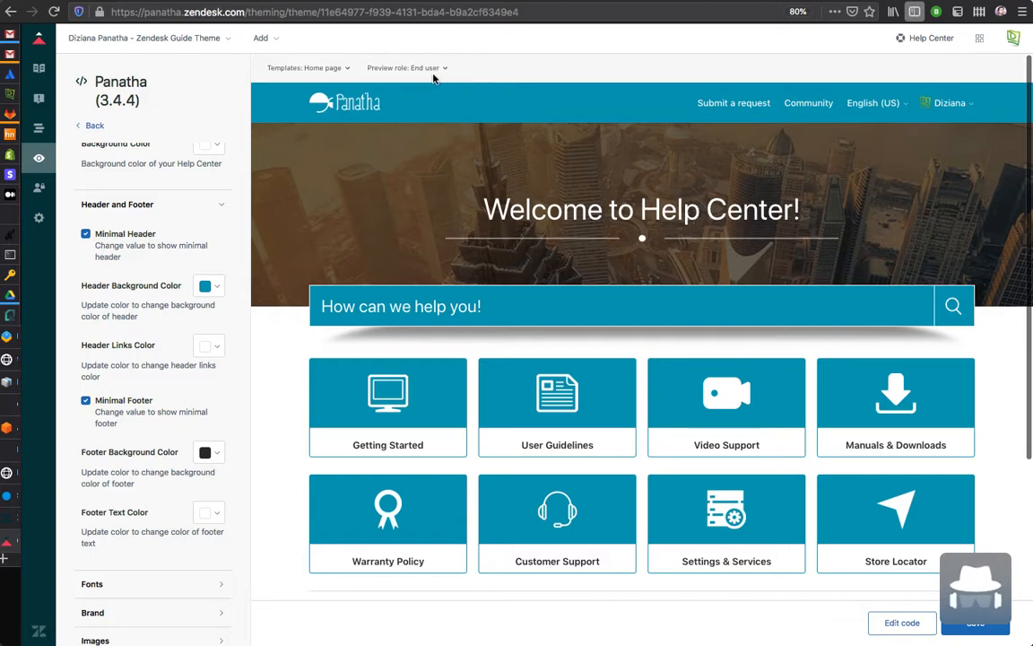
Check the account menu options in the previewed header for the End user role
left_click(971, 106)
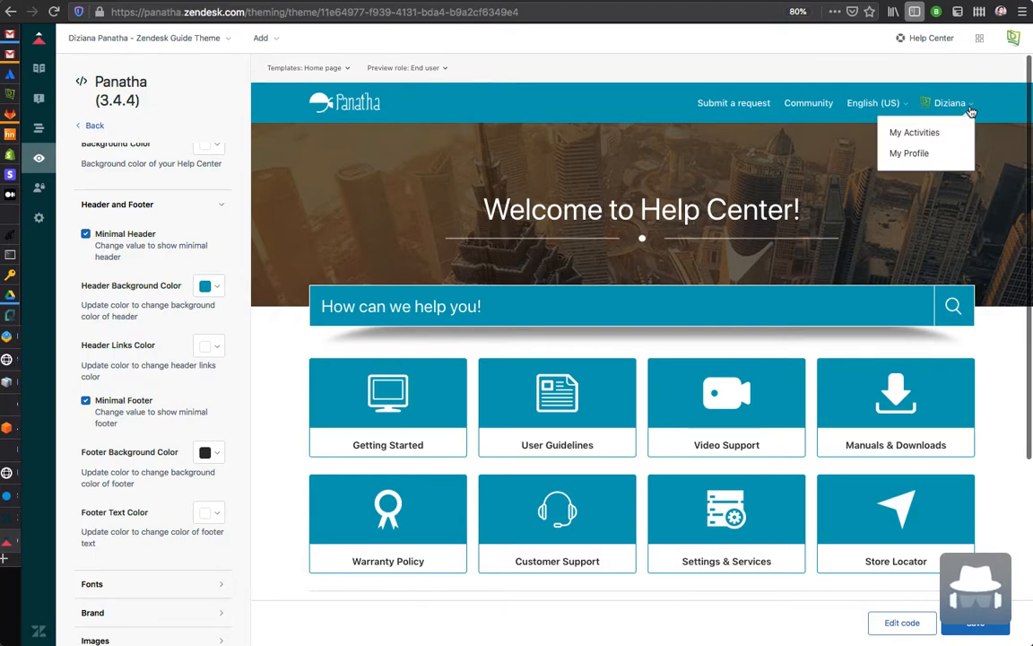
left_click(995, 109)
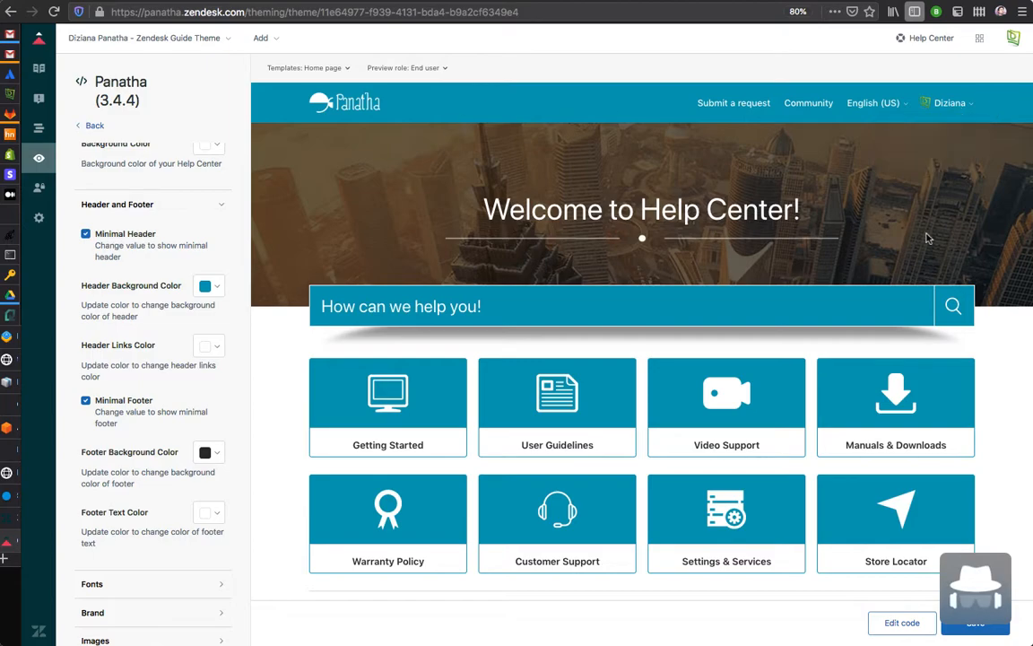
left_click(954, 102)
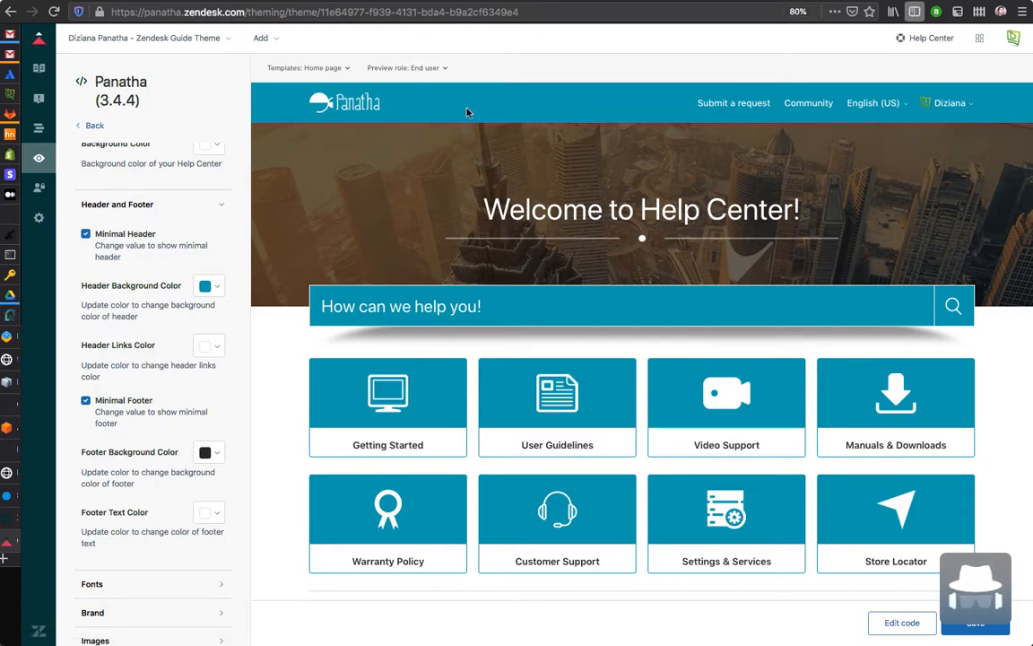
Turn off the Minimal Header option
left_click(119, 240)
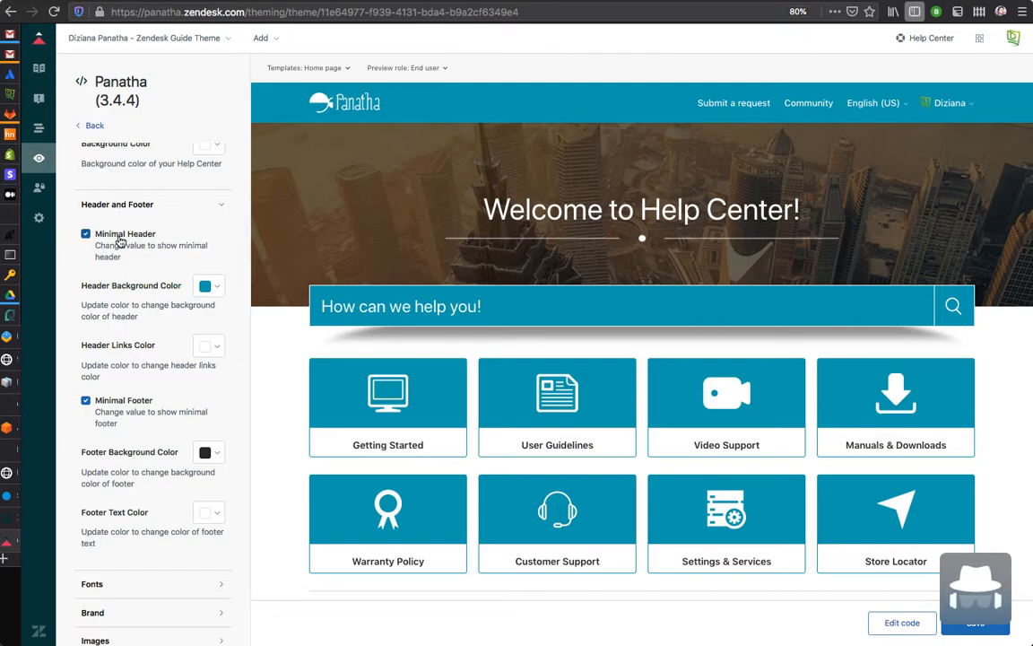
left_click(119, 241)
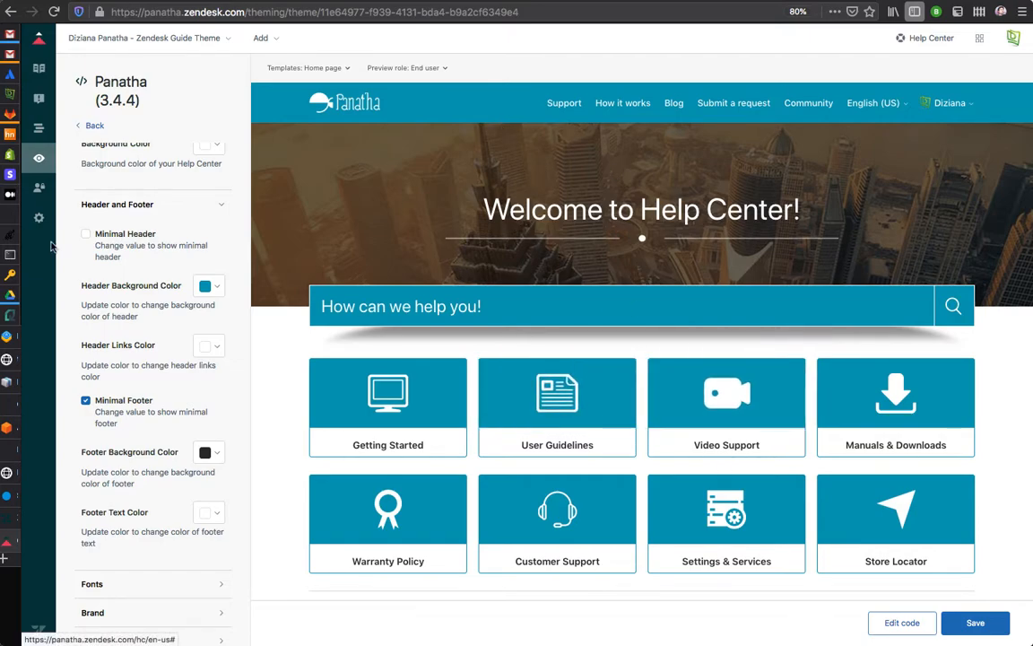
View the color picker for the Header Background Color and close it without making a change
left_click(216, 287)
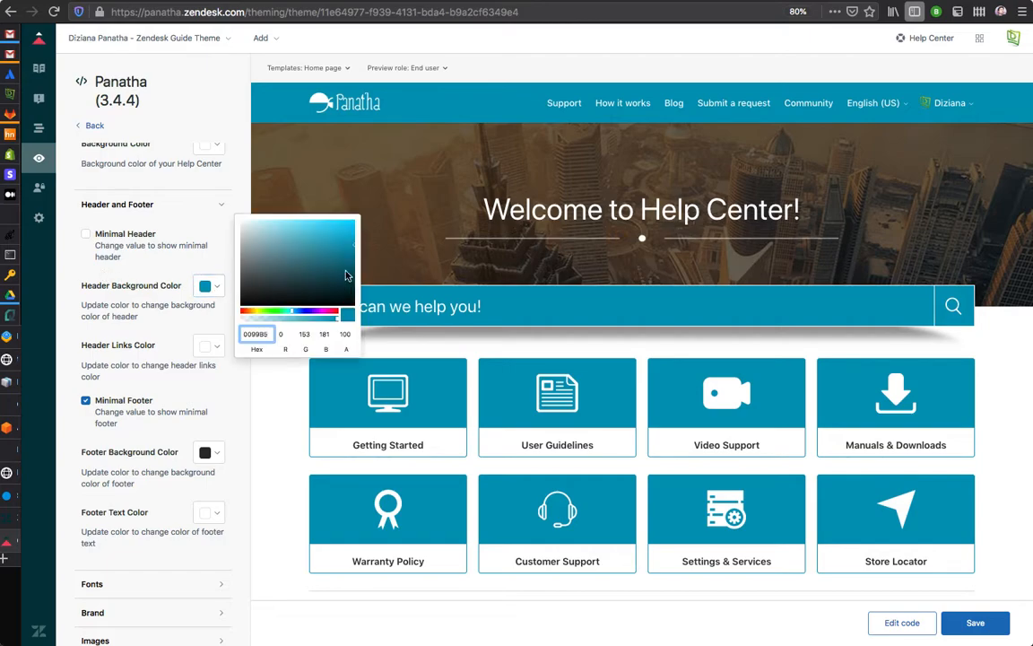
left_click(448, 156)
left_click(166, 319)
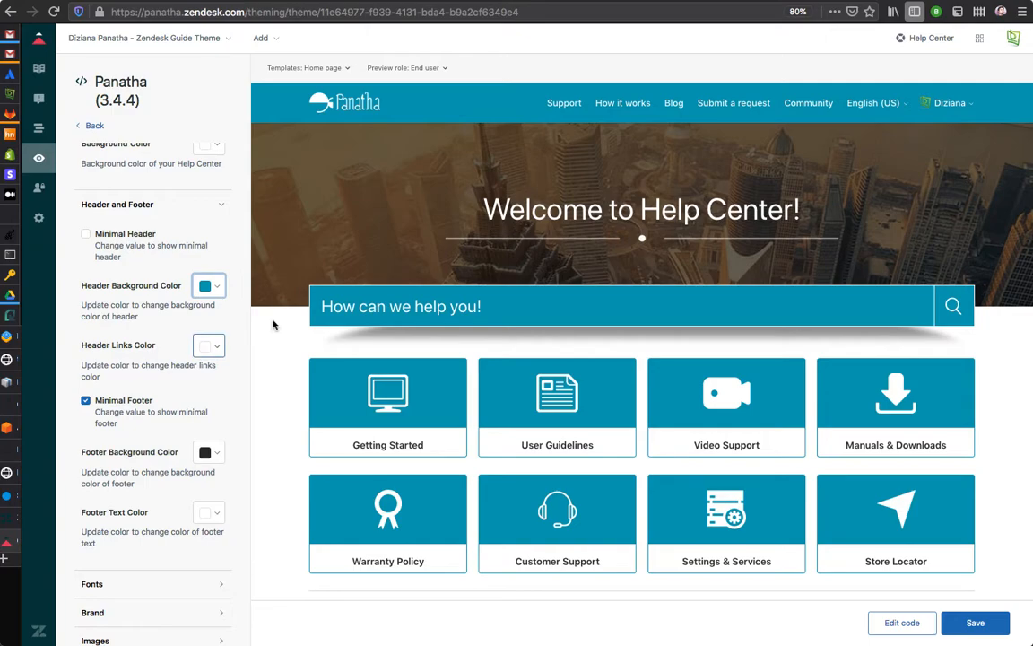
Set the Header Links Color to a dark reddish brown
left_click(226, 340)
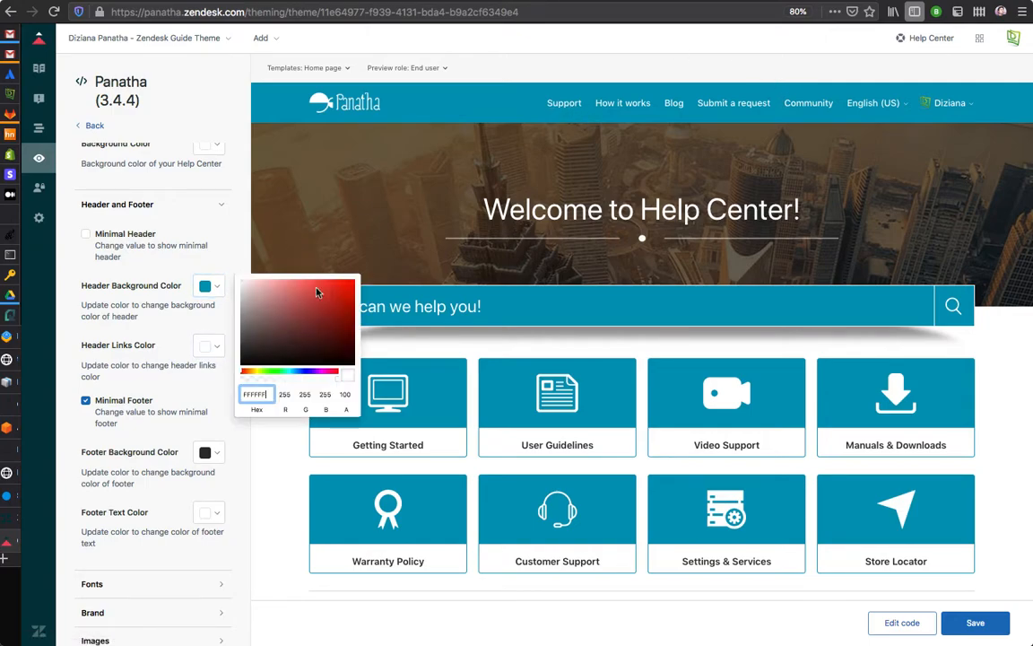
left_click(251, 373)
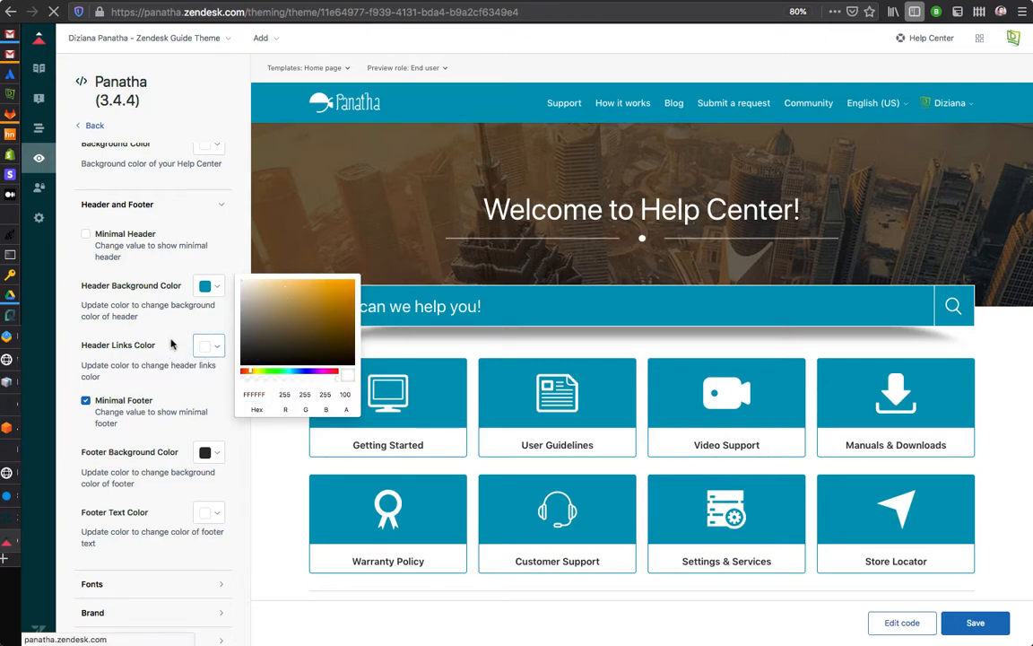
left_click(206, 350)
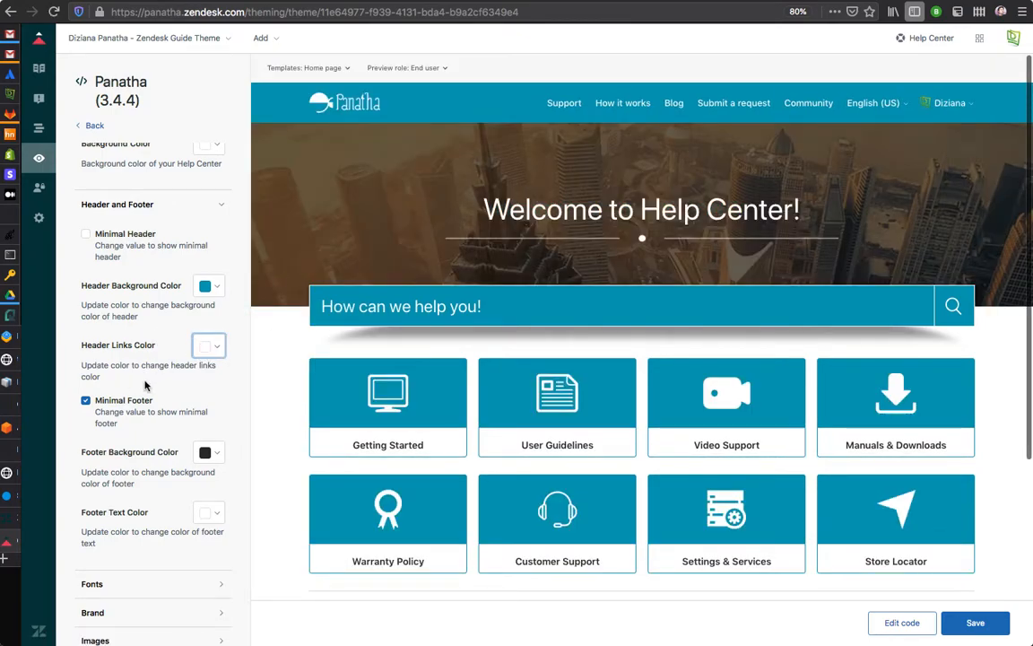
left_click(206, 350)
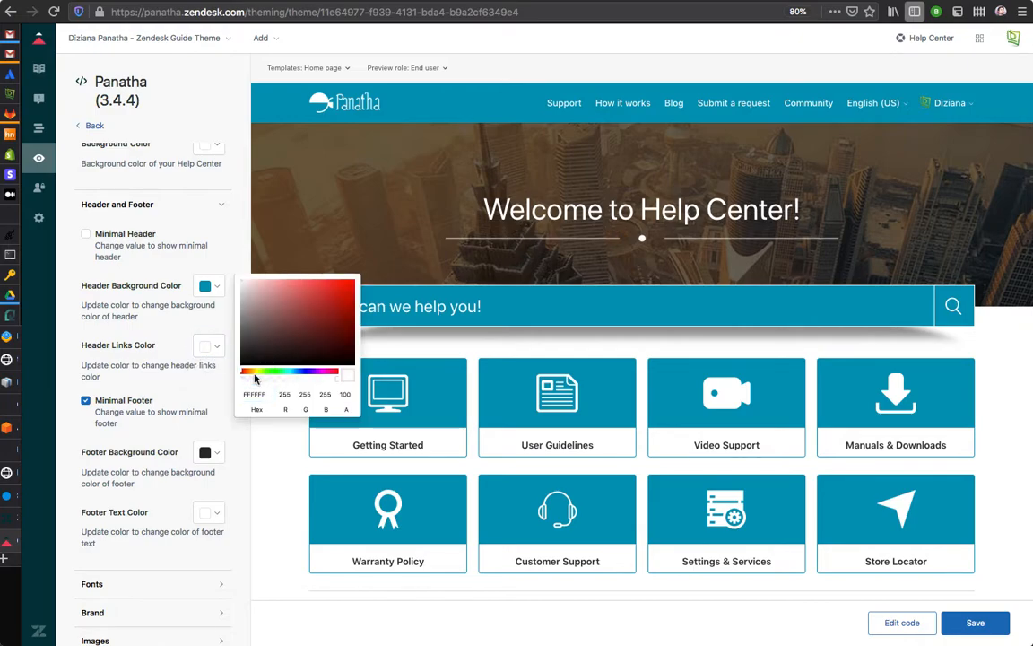
left_click(257, 372)
left_click(217, 348)
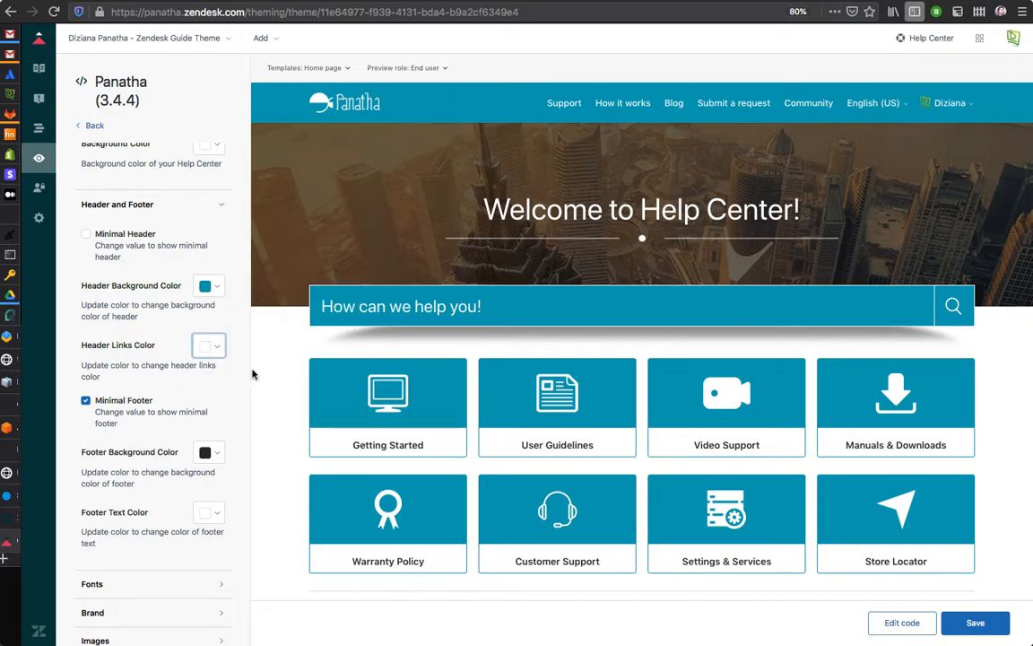
left_click(208, 346)
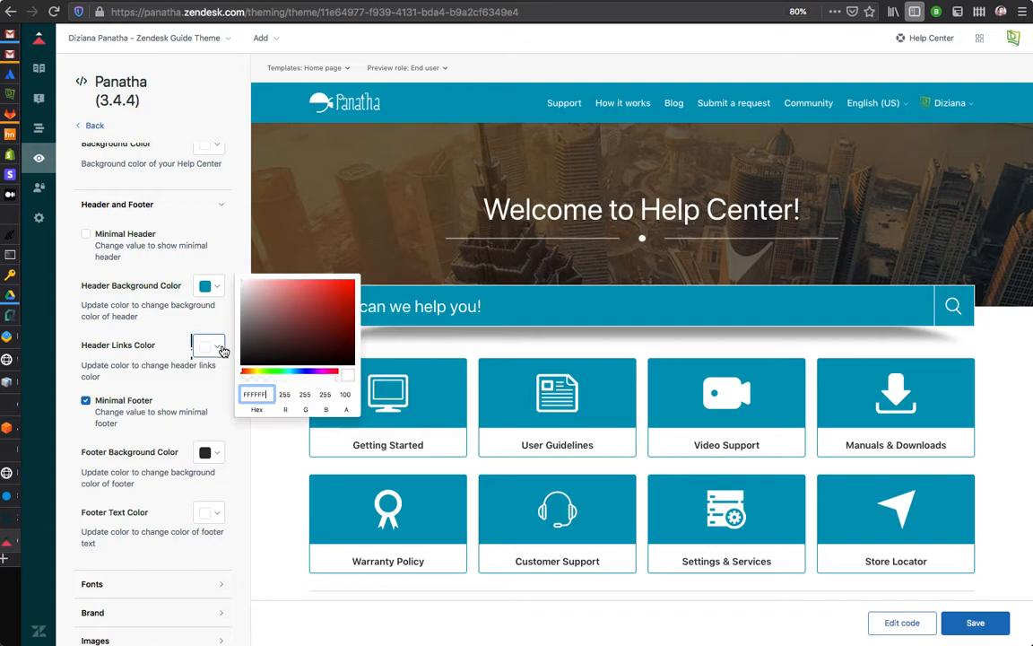
left_click(274, 332)
left_click(214, 321)
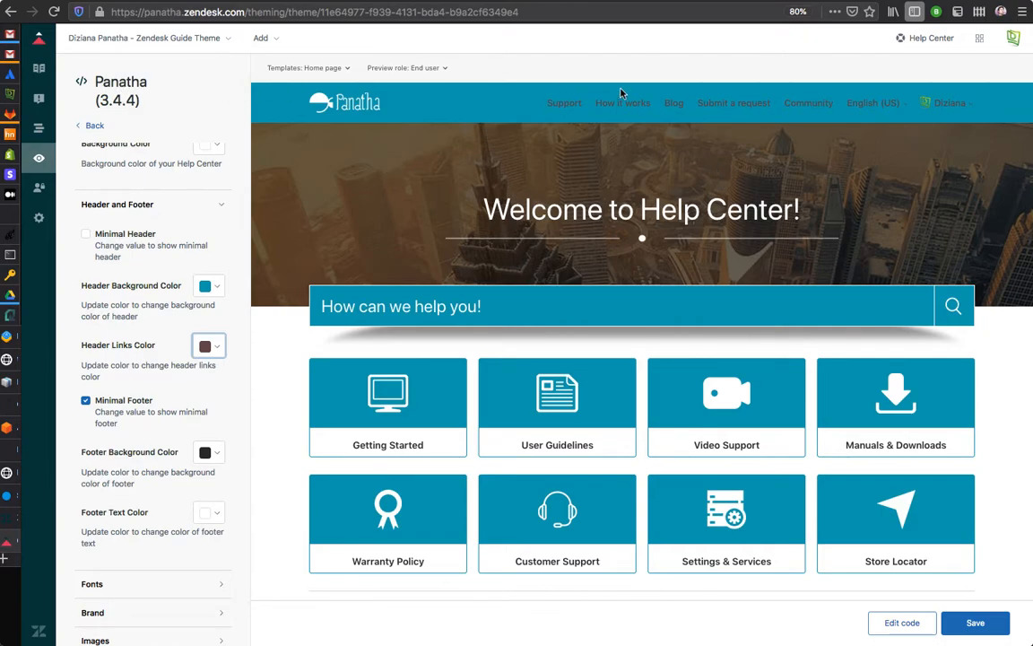
right_click(376, 114)
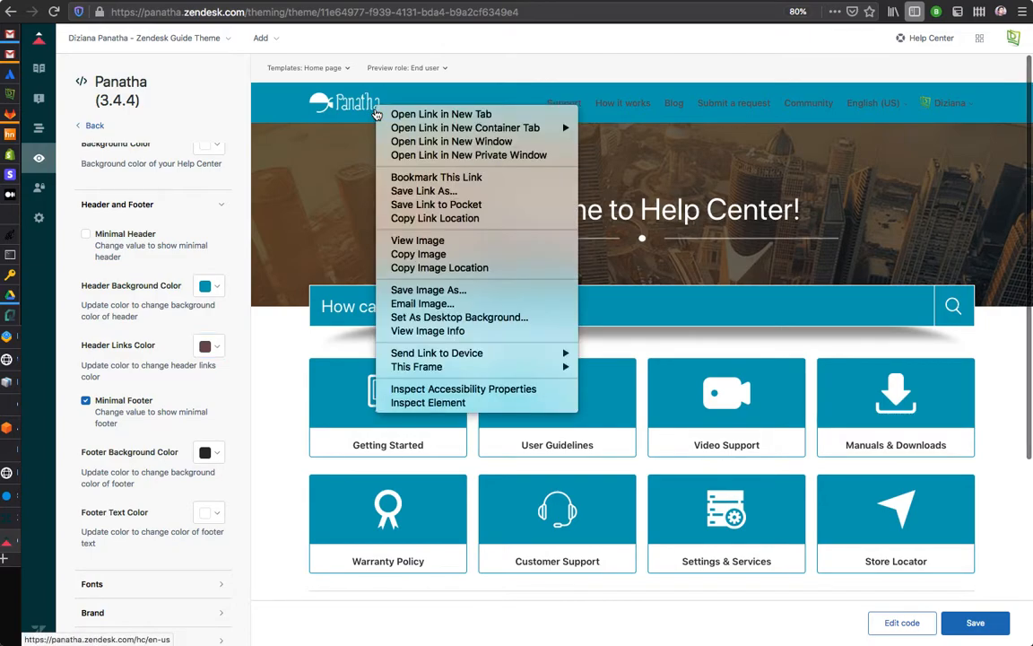
left_click(320, 210)
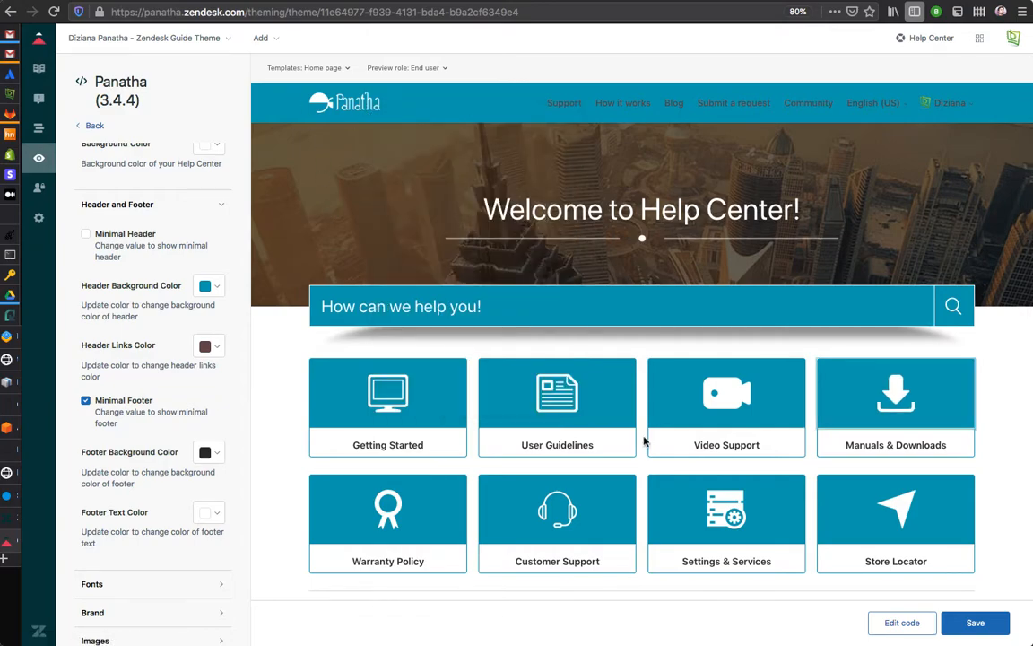
right_click(368, 97)
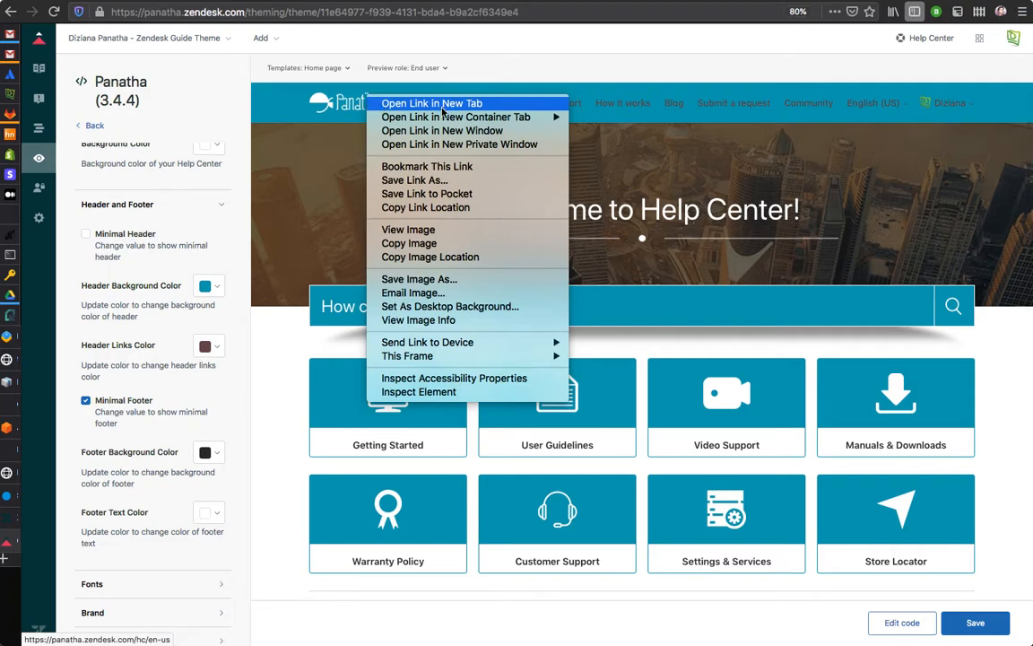
left_click(709, 164)
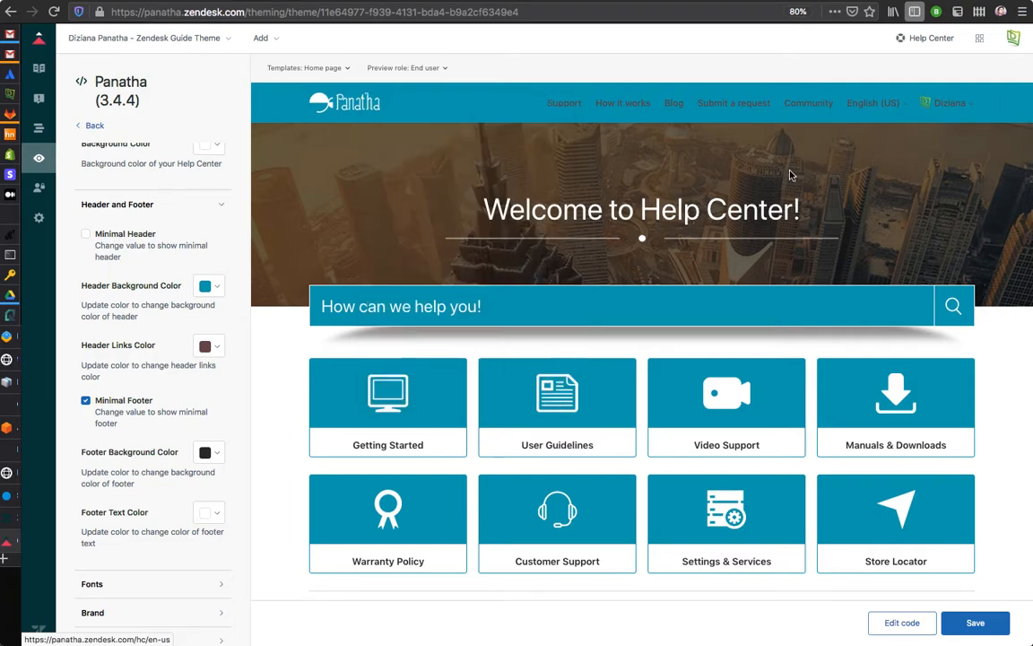
right_click(930, 43)
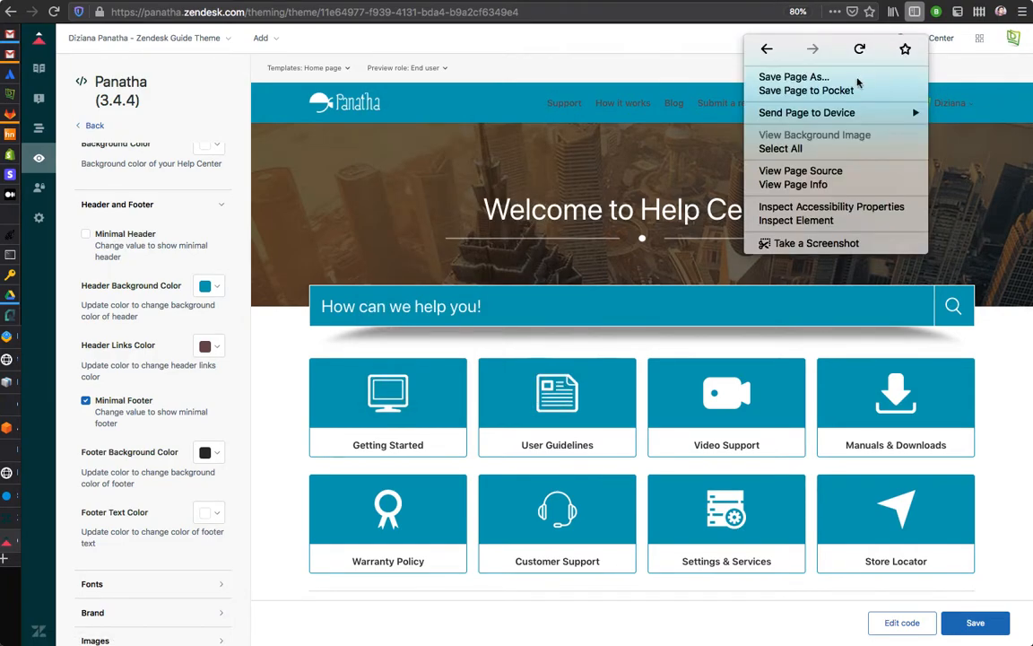
left_click(1002, 156)
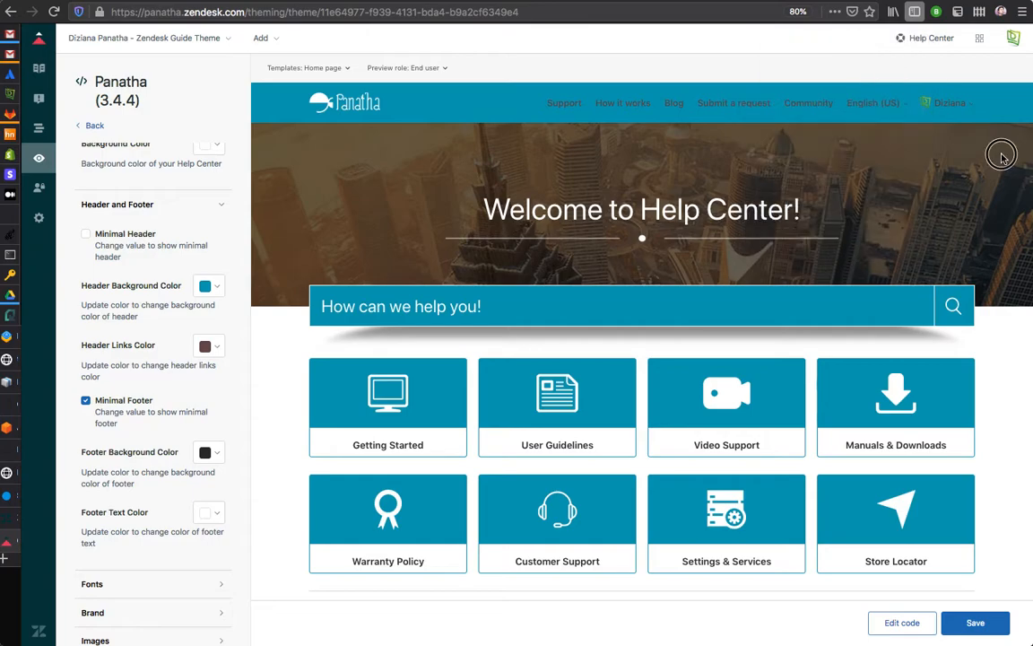
Open the Help Center preview of the customized theme in its own browser tab
left_click(923, 38)
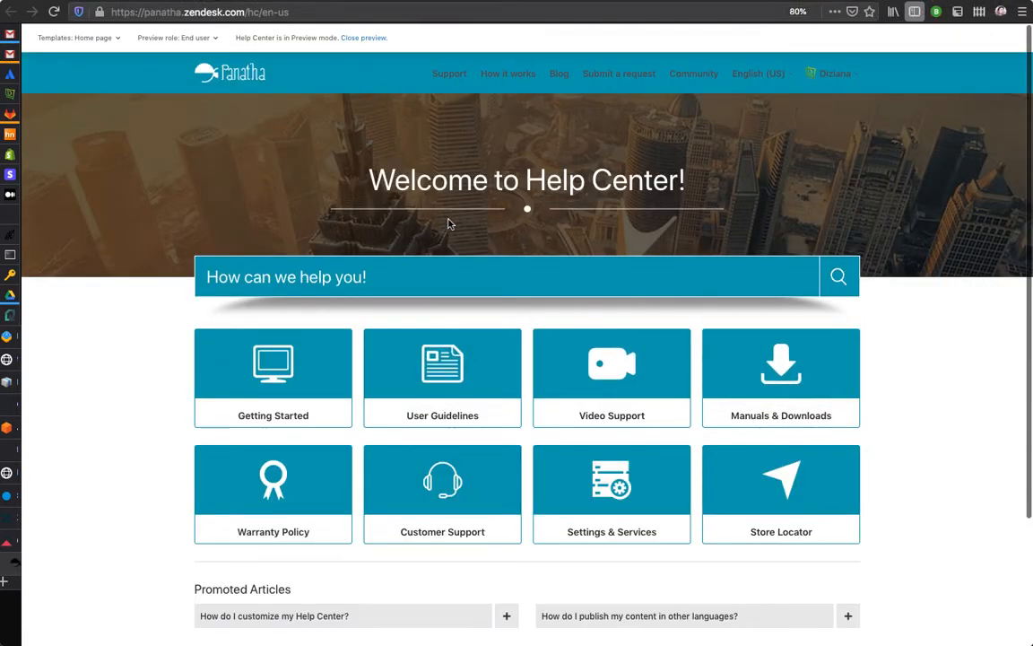
mouse_move(62, 368)
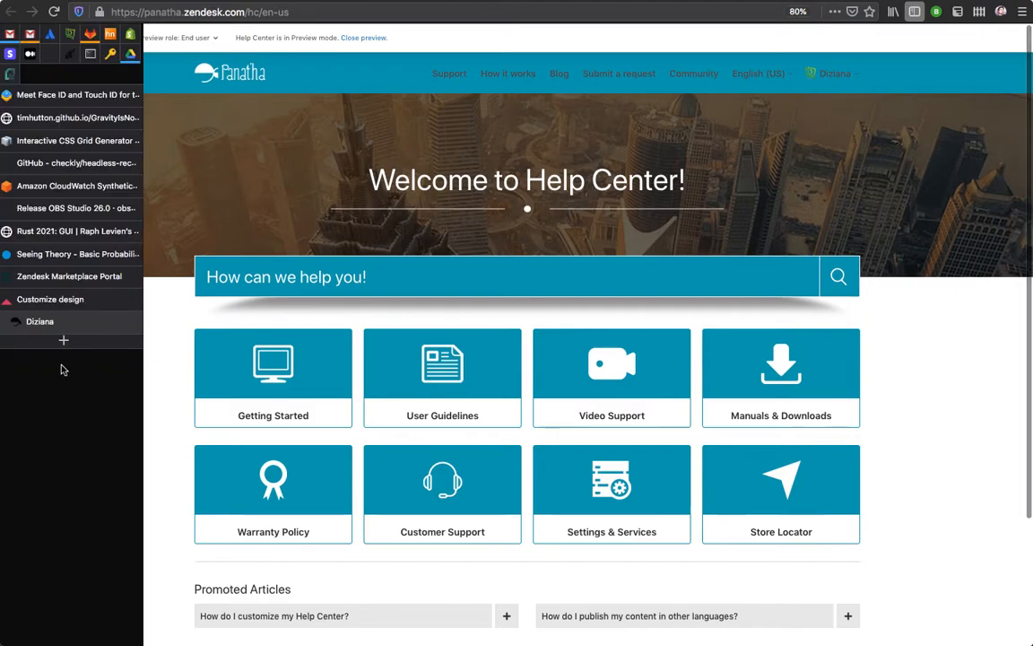
Switch between the theme customization tab and the Help Center preview tab, ending on the Customize design tab
left_click(62, 296)
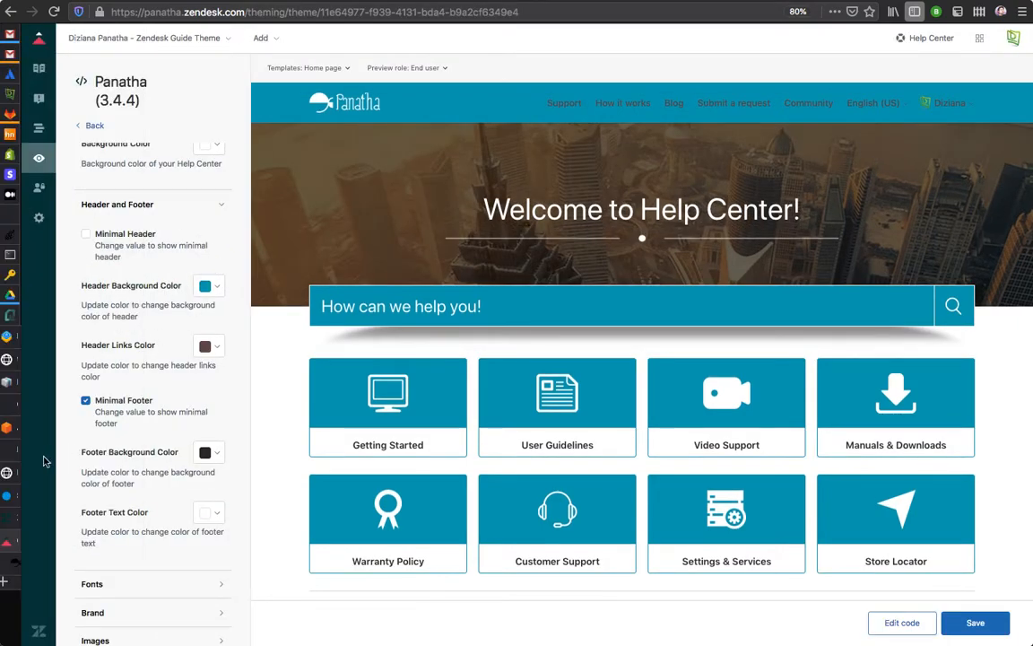
mouse_move(32, 432)
left_click(34, 323)
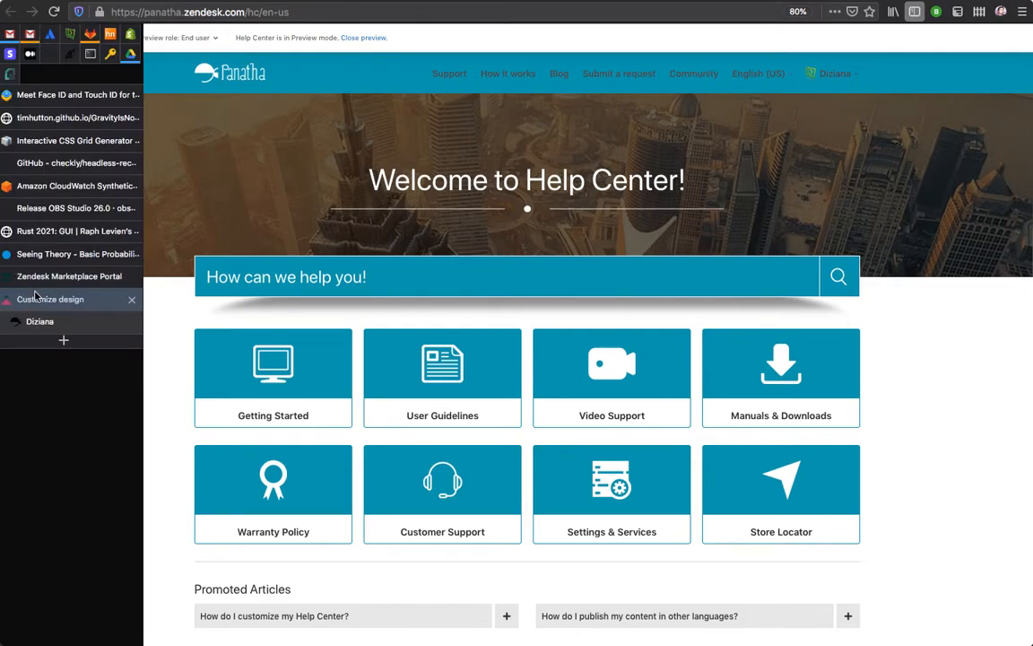
left_click(34, 271)
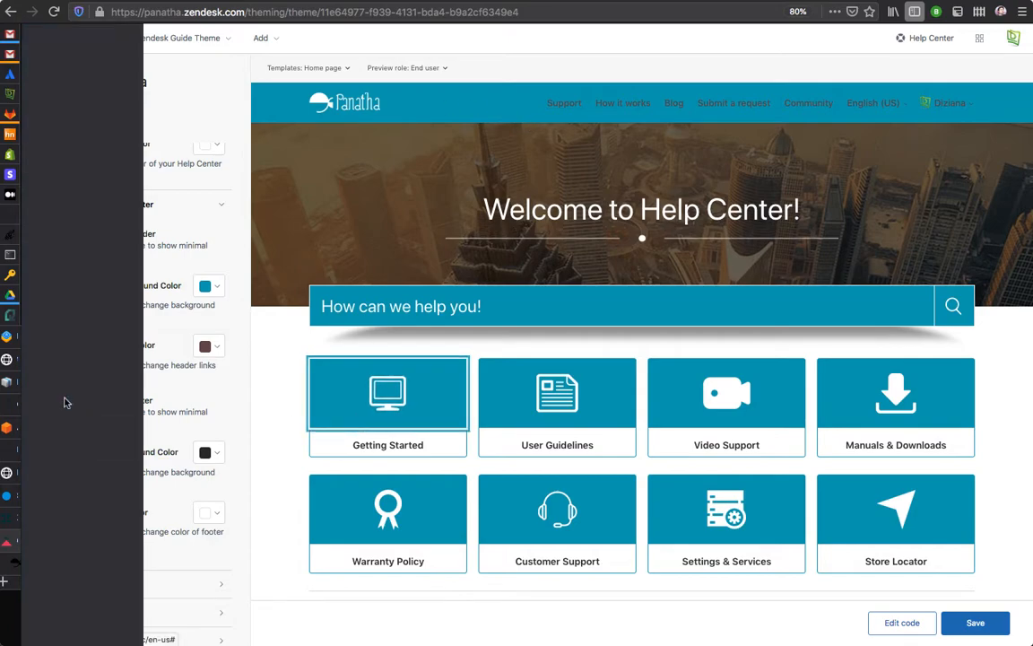
Check the language selector in the previewed footer and turn off the Minimal Footer option to show the full footer
scroll(215, 439, "down", 3)
scroll(187, 325, "up", 2)
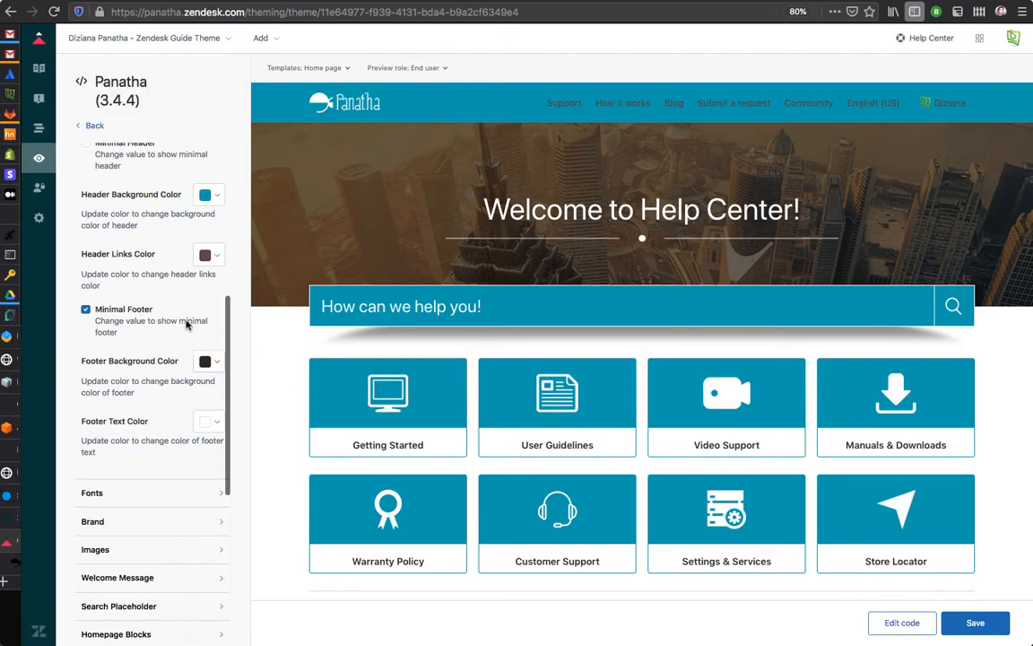
scroll(375, 388, "down", 2)
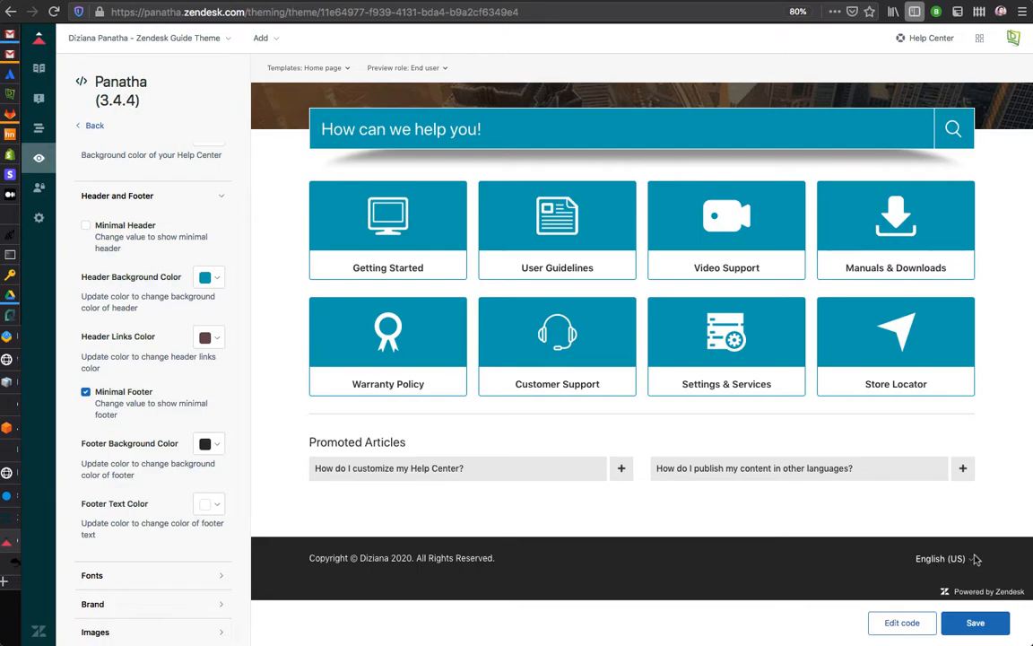
left_click(971, 562)
left_click(775, 491)
left_click(85, 391)
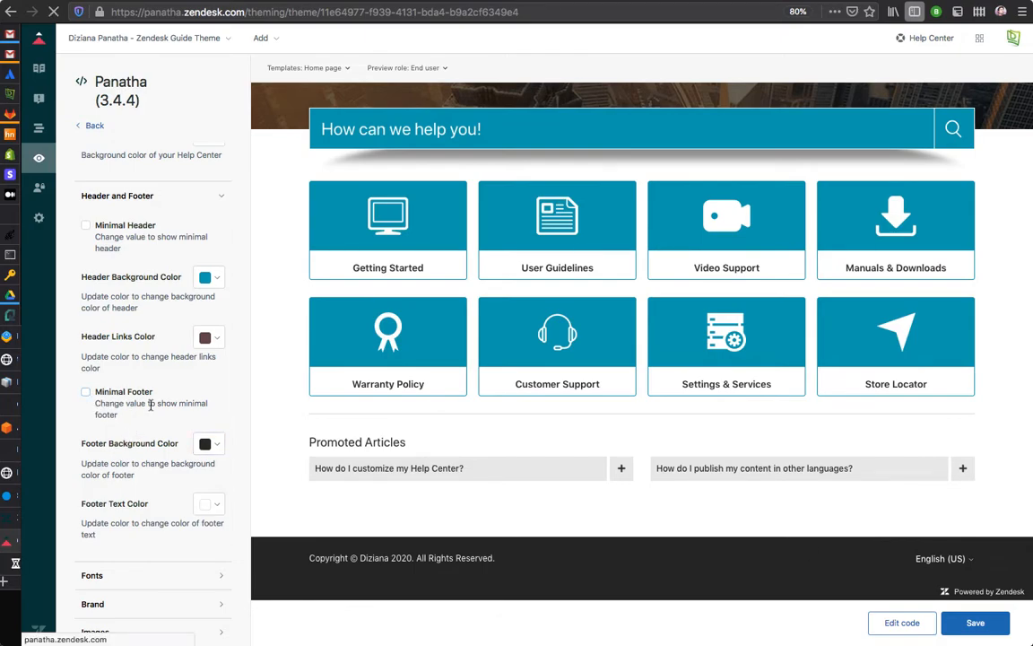
scroll(526, 519, "down", 3)
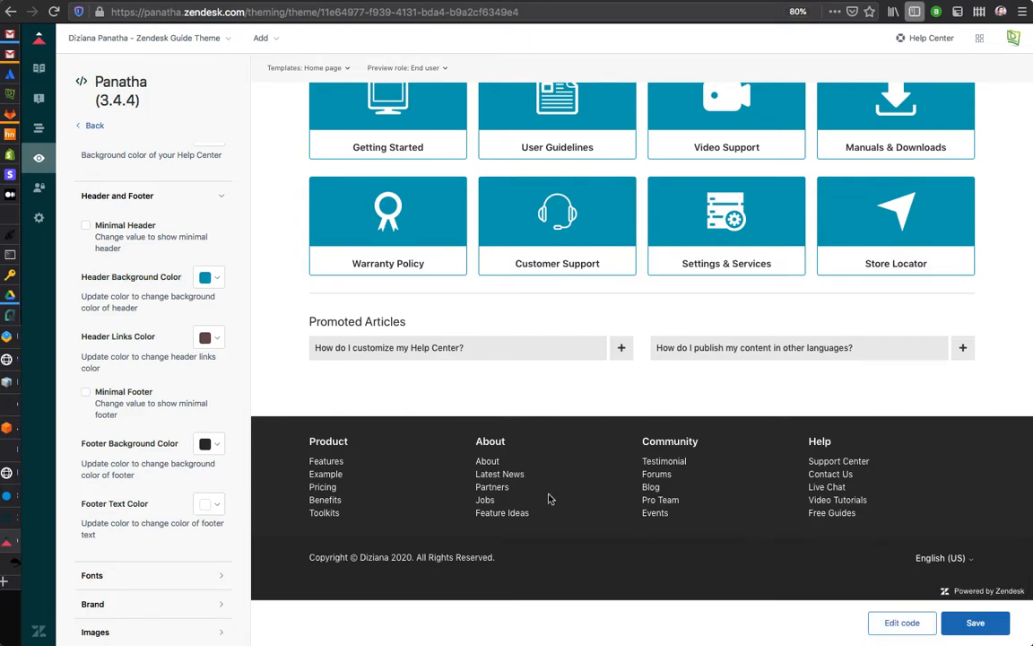
Go to the theme's code editor, discarding the unsaved changes, and open the footer.hbs template
left_click(888, 622)
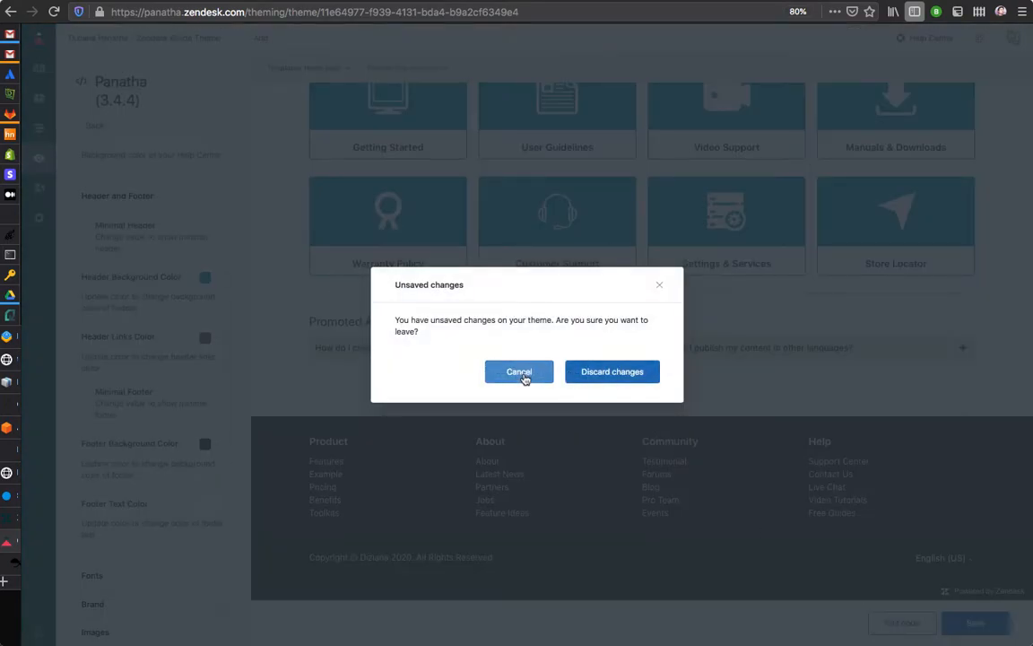
left_click(590, 374)
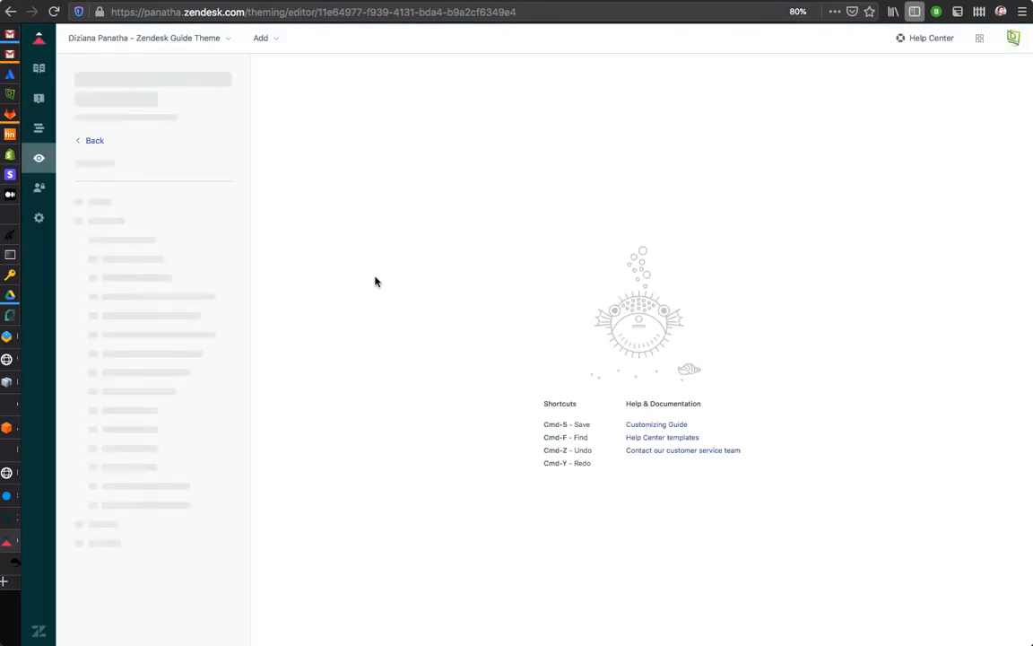
scroll(207, 366, "down", 2)
left_click(117, 364)
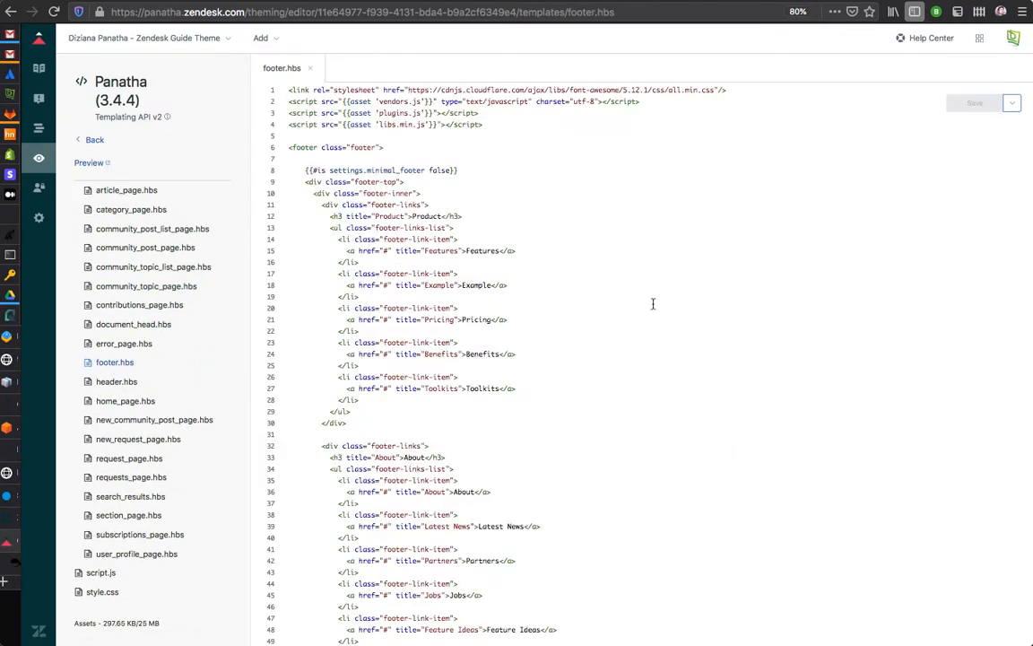
Examine the footer.hbs code, from the Product links list down to the social media links and language selector
left_click_drag(327, 219, 489, 283)
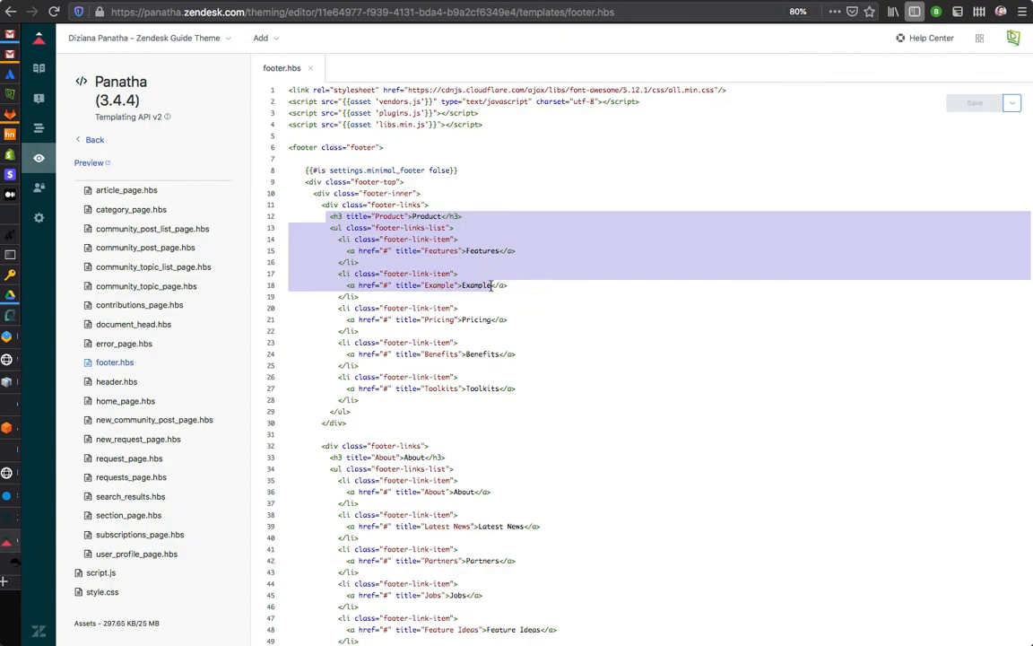
left_click(466, 344)
left_click(491, 248)
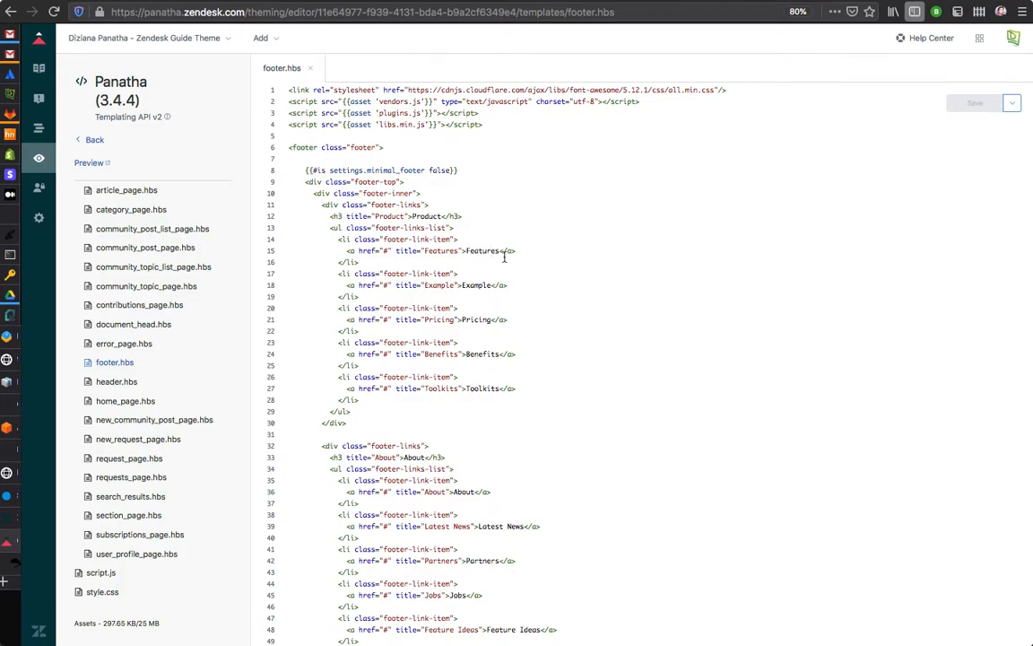
scroll(513, 401, "down", 15)
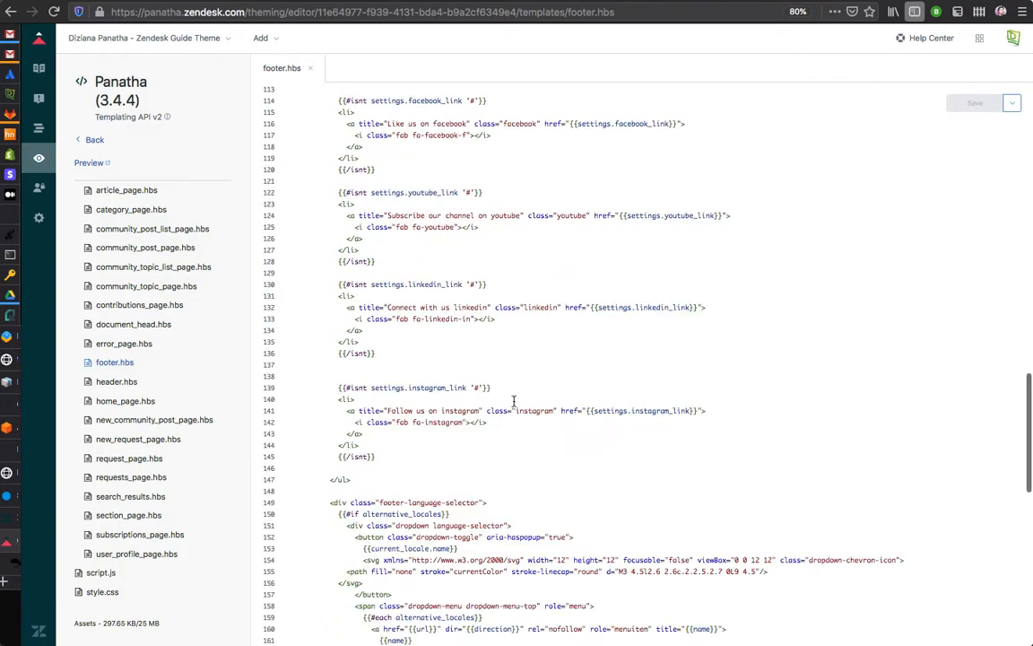
scroll(513, 401, "up", 15)
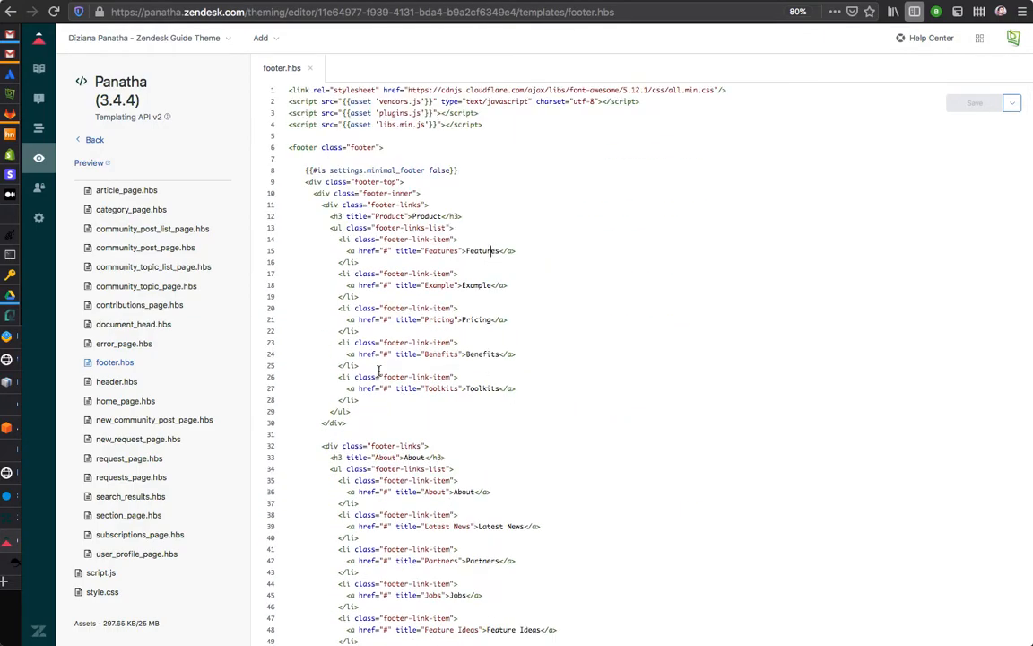
Return to the theme settings, expand the Header and Footer group, and bring the previewed footer into view
left_click(87, 139)
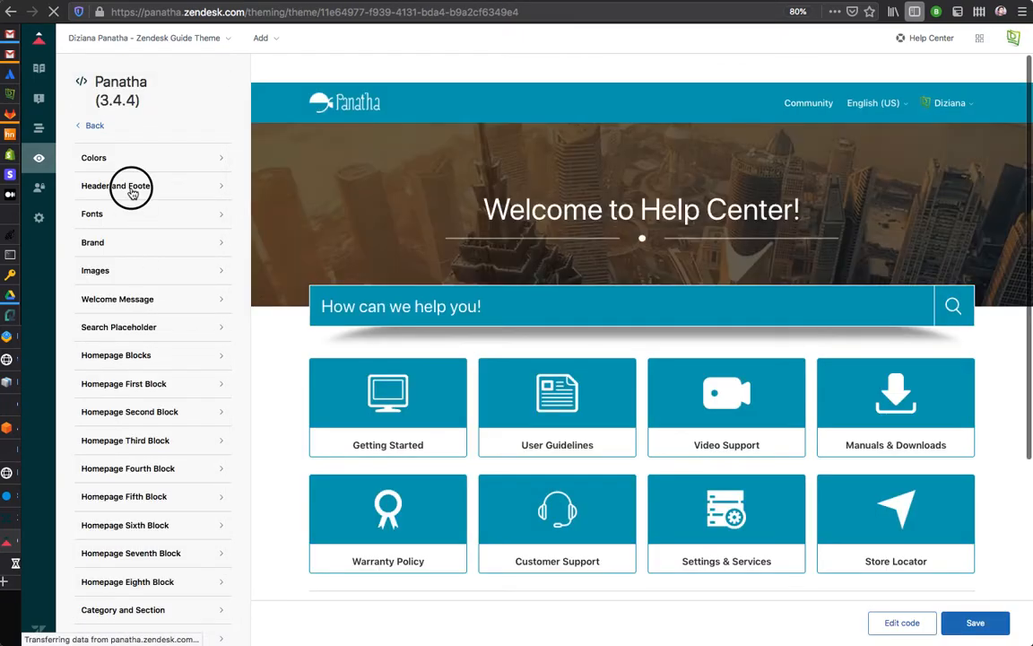
left_click(132, 188)
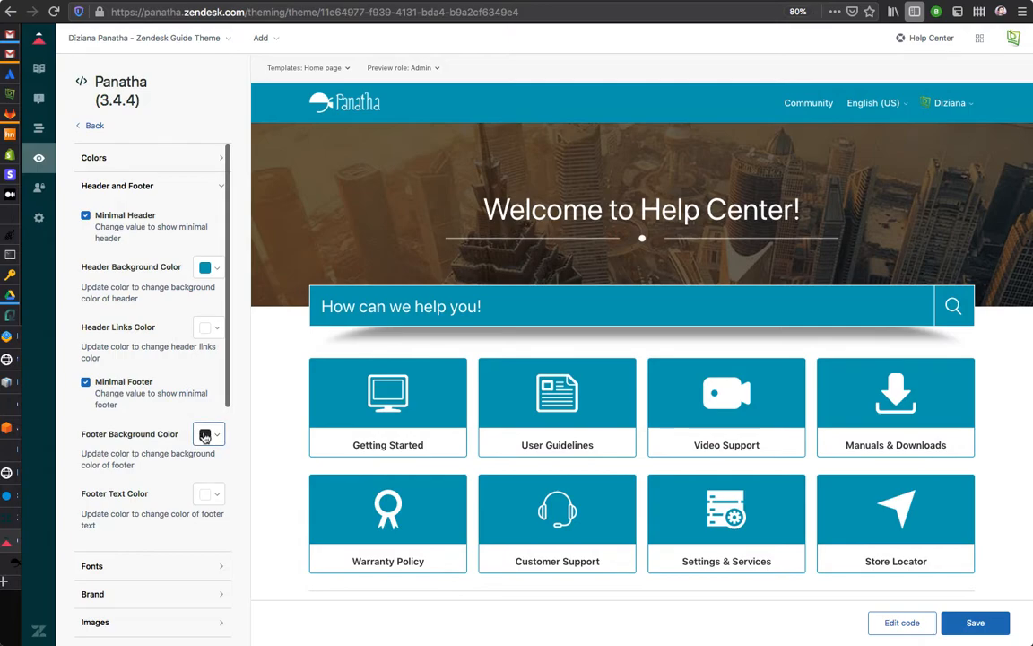
scroll(287, 429, "down", 5)
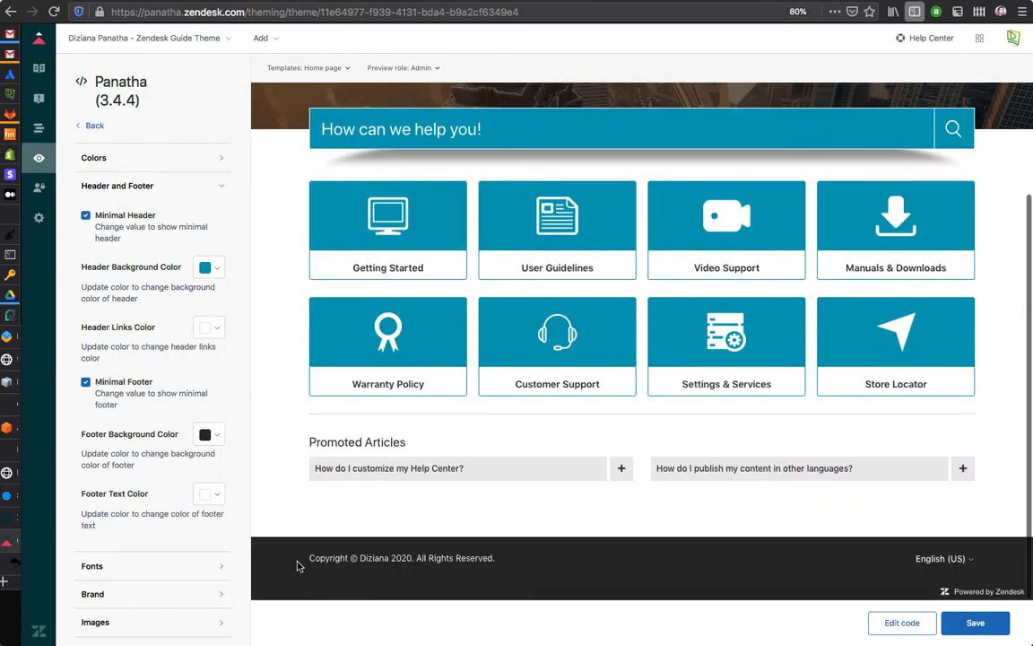
View the Footer Background Color picker without changing it and highlight the copyright text in the previewed footer
left_click(212, 434)
key("Escape")
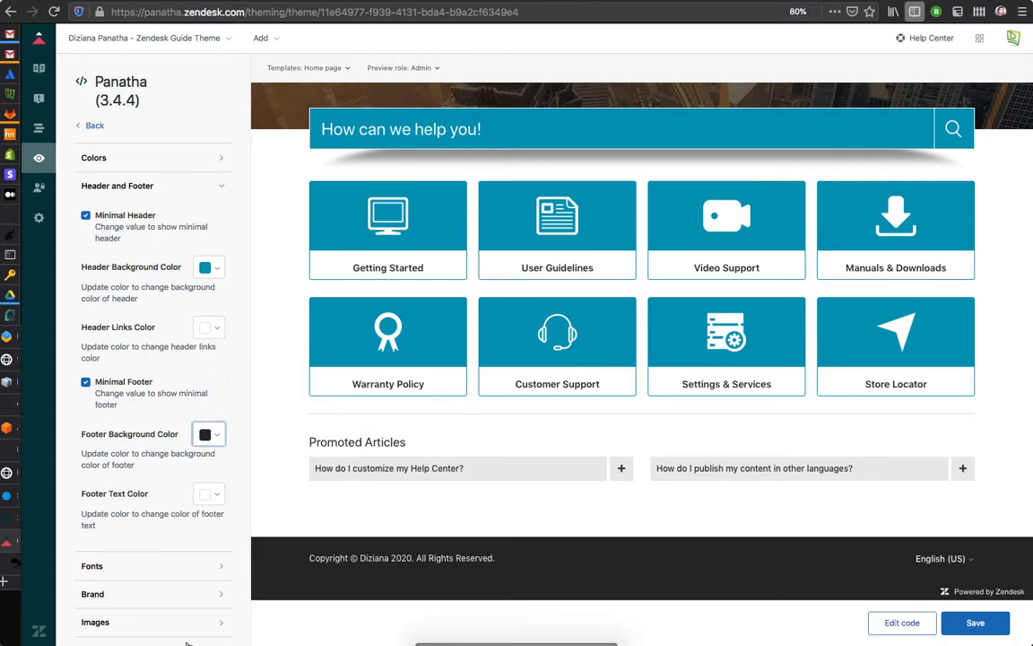
left_click_drag(496, 558, 365, 565)
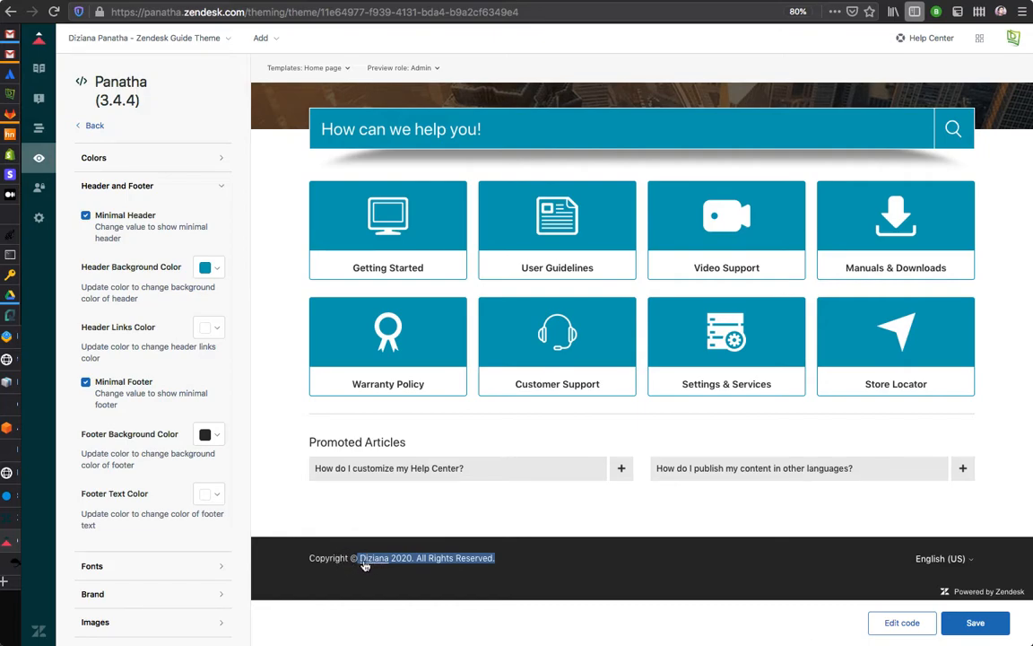
left_click(410, 558)
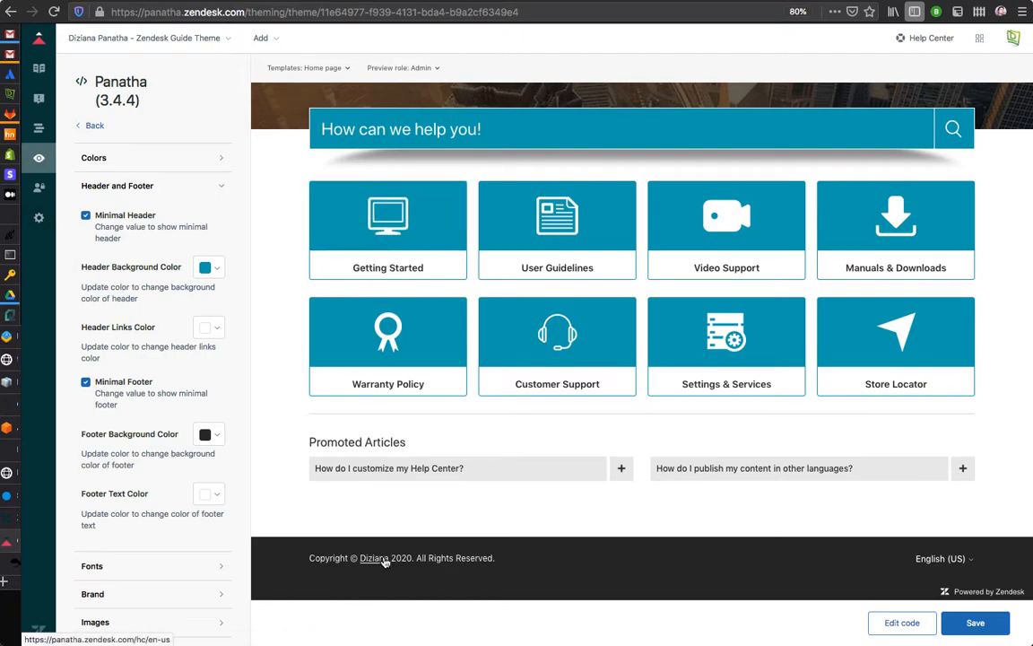
Expand the Fonts settings and look through the available Heading Font options
scroll(172, 427, "down", 8)
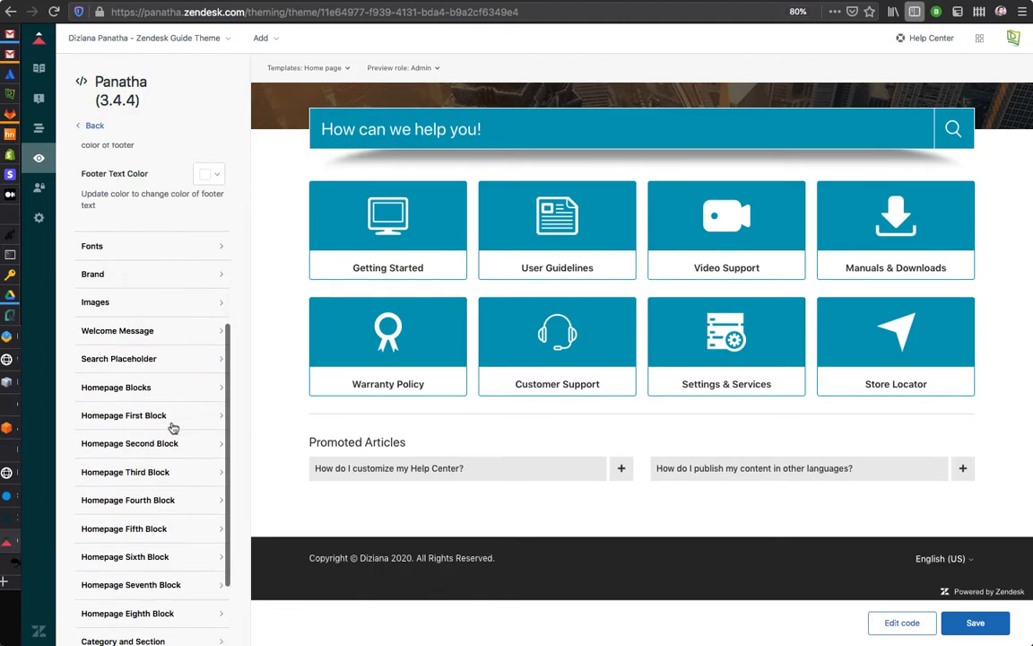
scroll(172, 427, "up", 1)
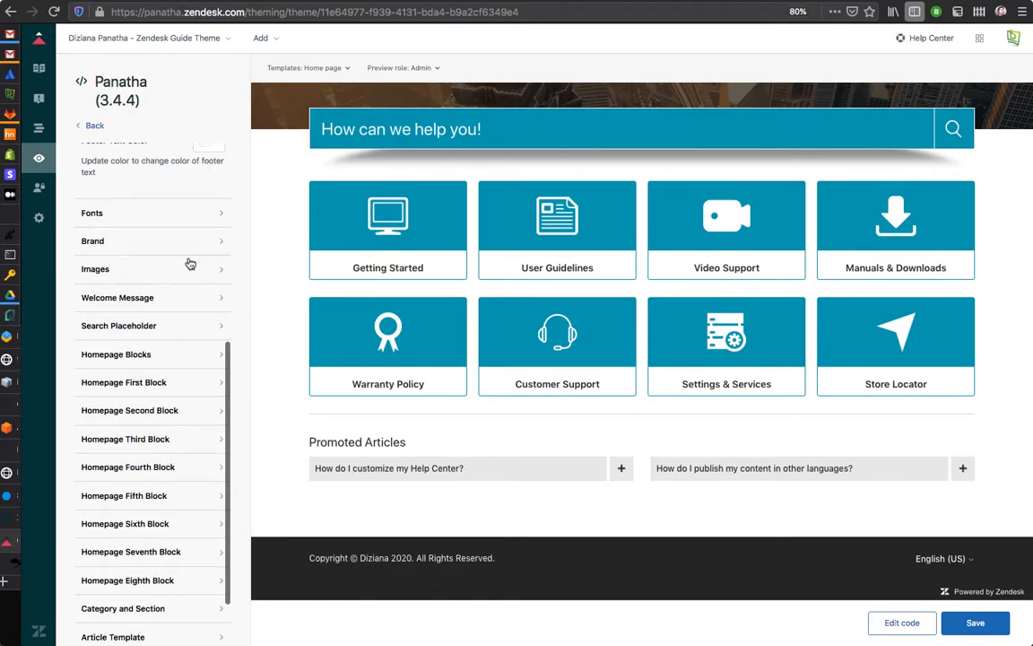
left_click(170, 204)
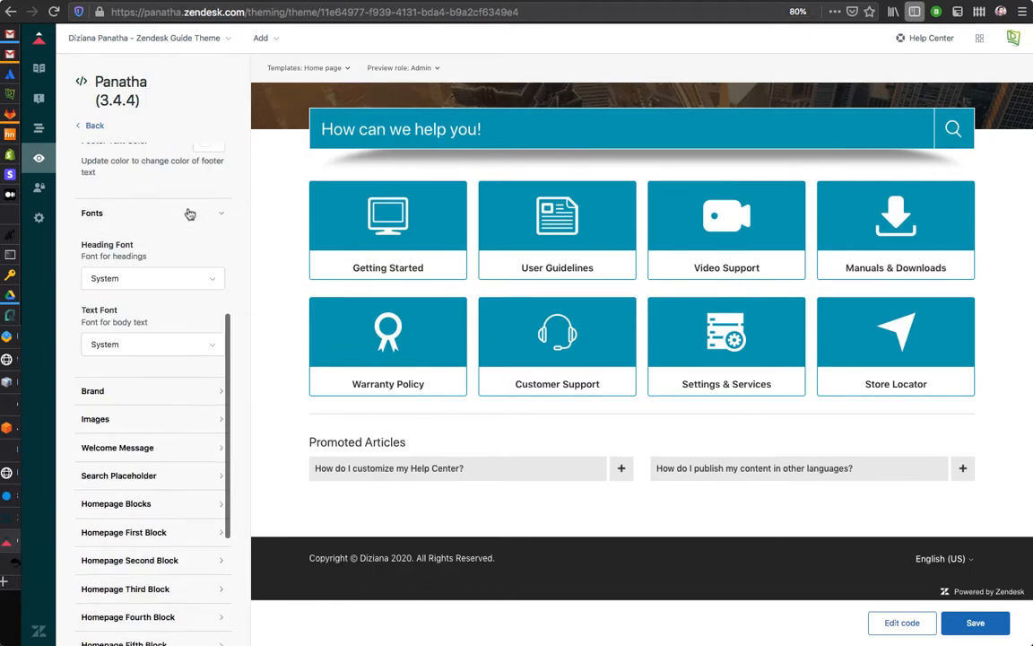
left_click(189, 285)
scroll(167, 405, "down", 3)
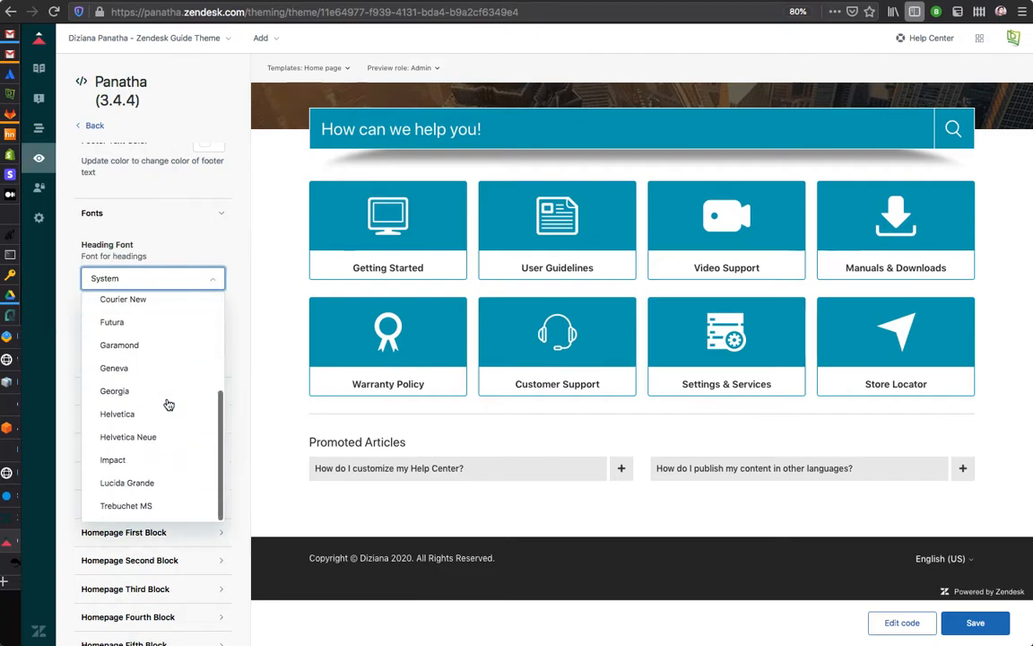
scroll(168, 404, "up", 3)
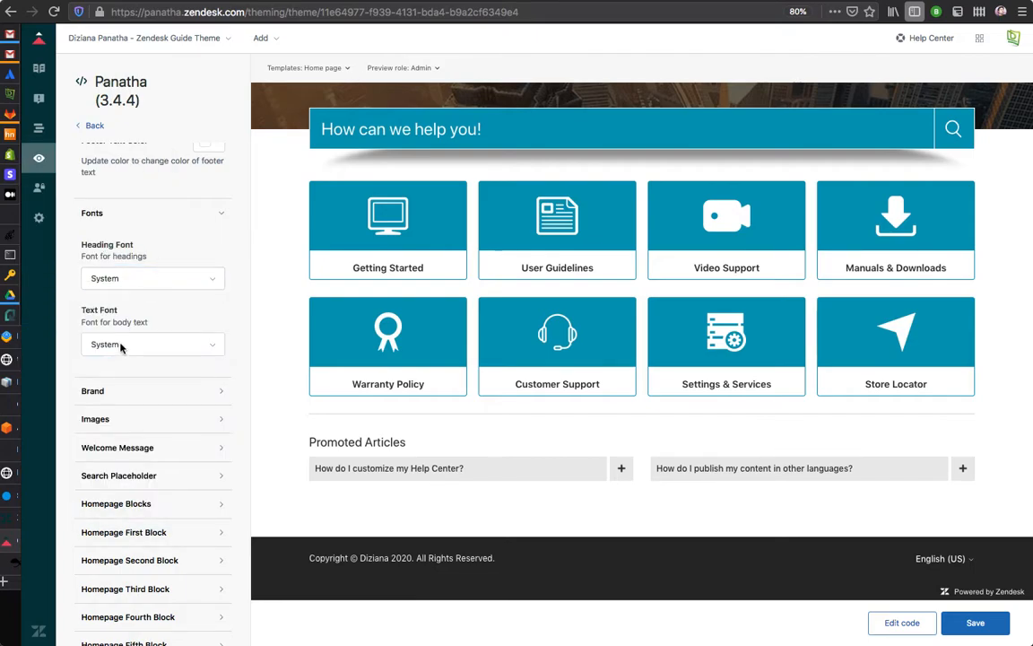
Look through the available Text Font options and keep System as the body text font
left_click(173, 348)
scroll(176, 431, "down", 3)
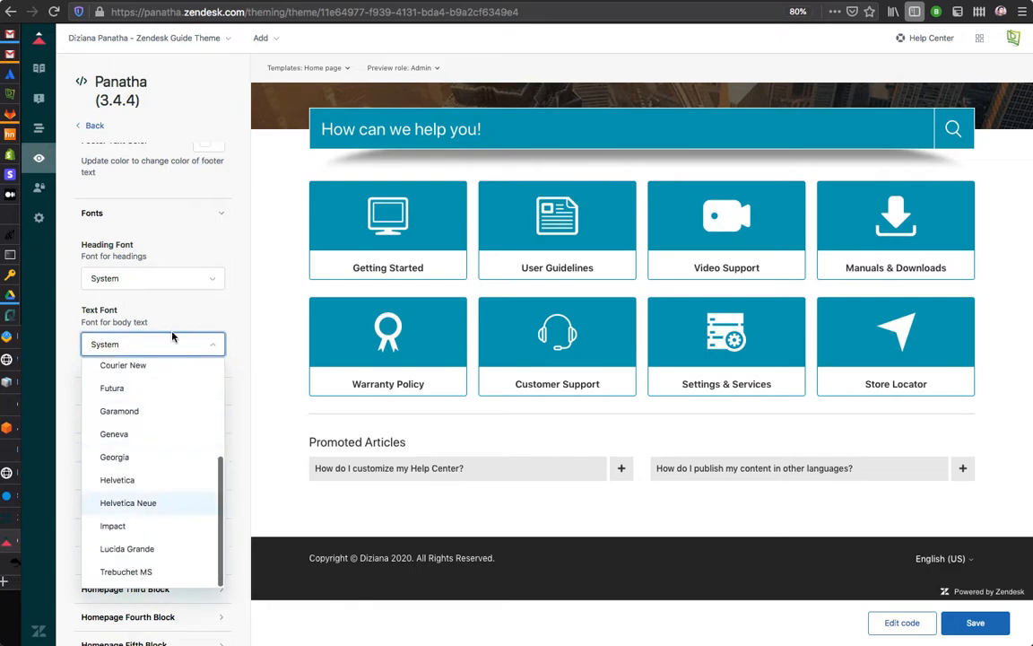
scroll(162, 527, "up", 3)
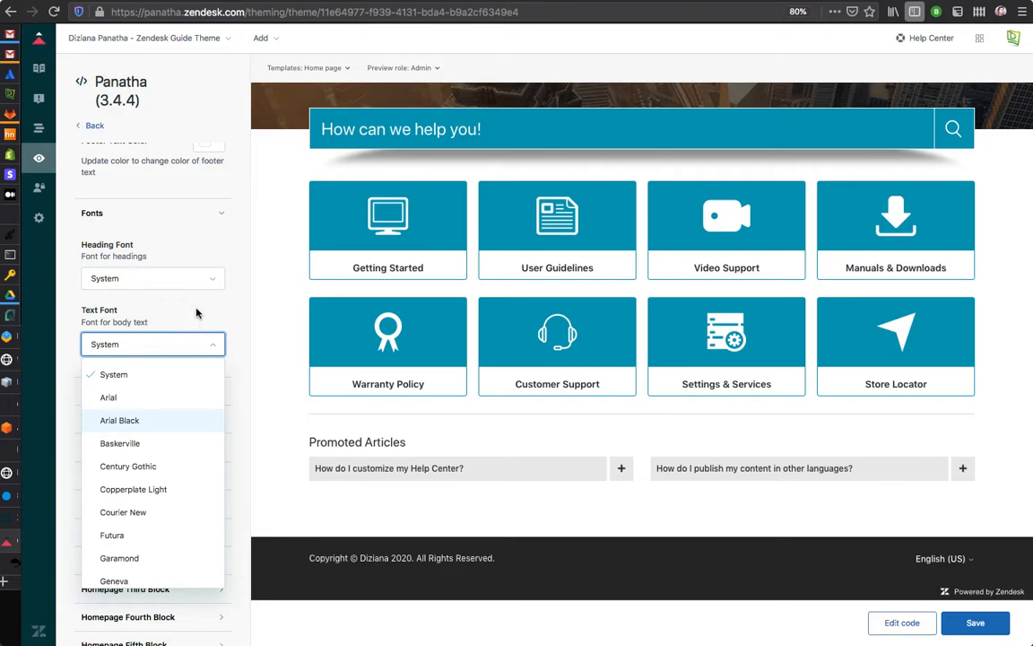
left_click(114, 371)
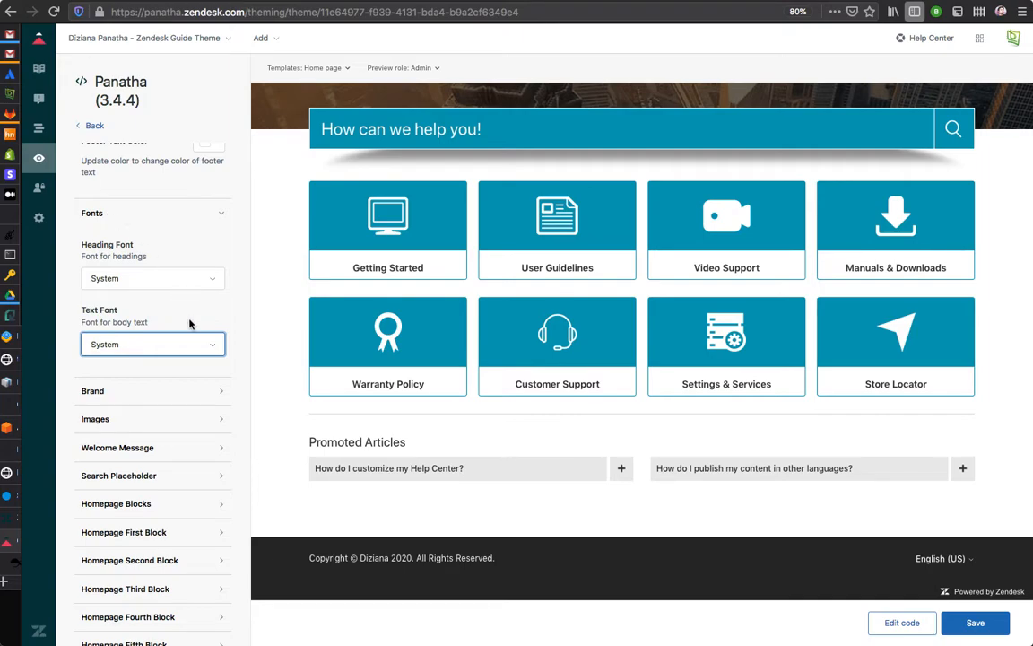
Expand the Brand settings and view the file picker for replacing the company logo, cancelling it without choosing a file
scroll(214, 354, "down", 3)
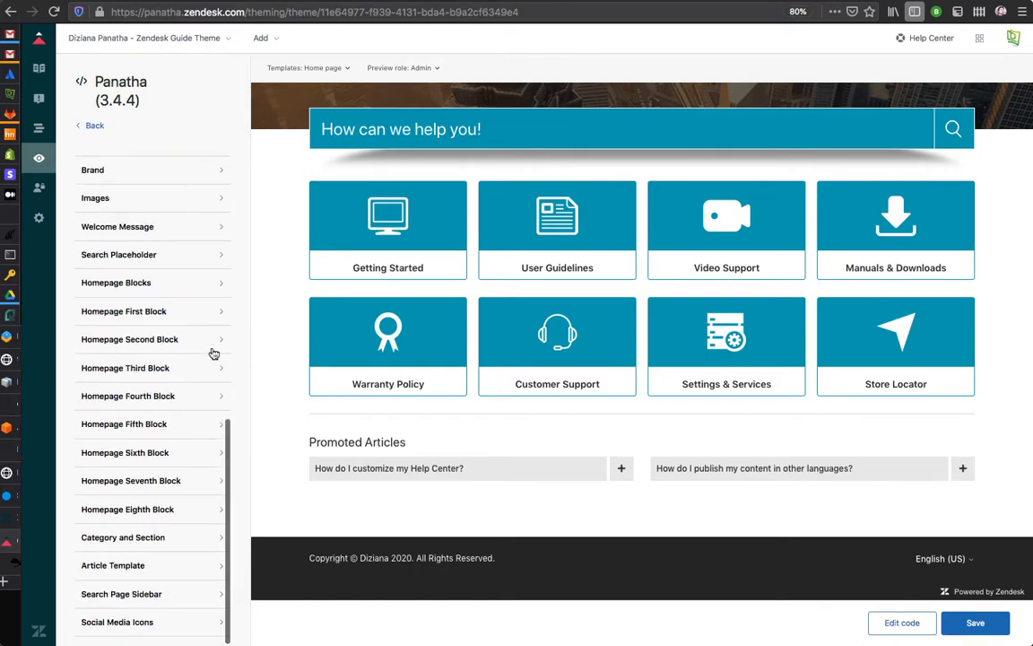
scroll(214, 353, "up", 5)
scroll(213, 354, "down", 3)
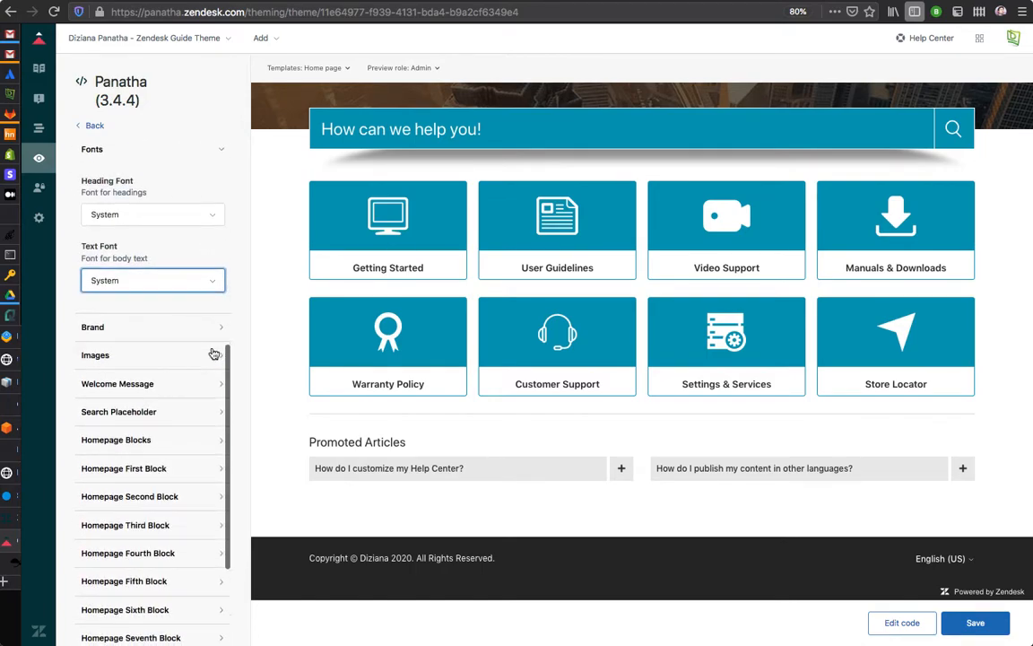
scroll(213, 353, "down", 1)
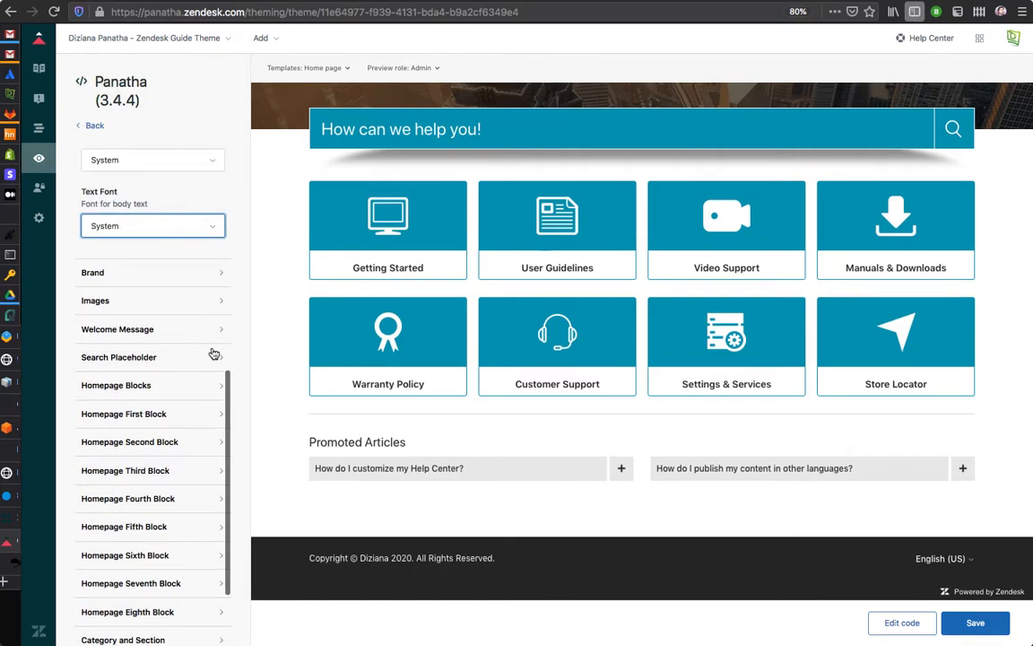
left_click(157, 272)
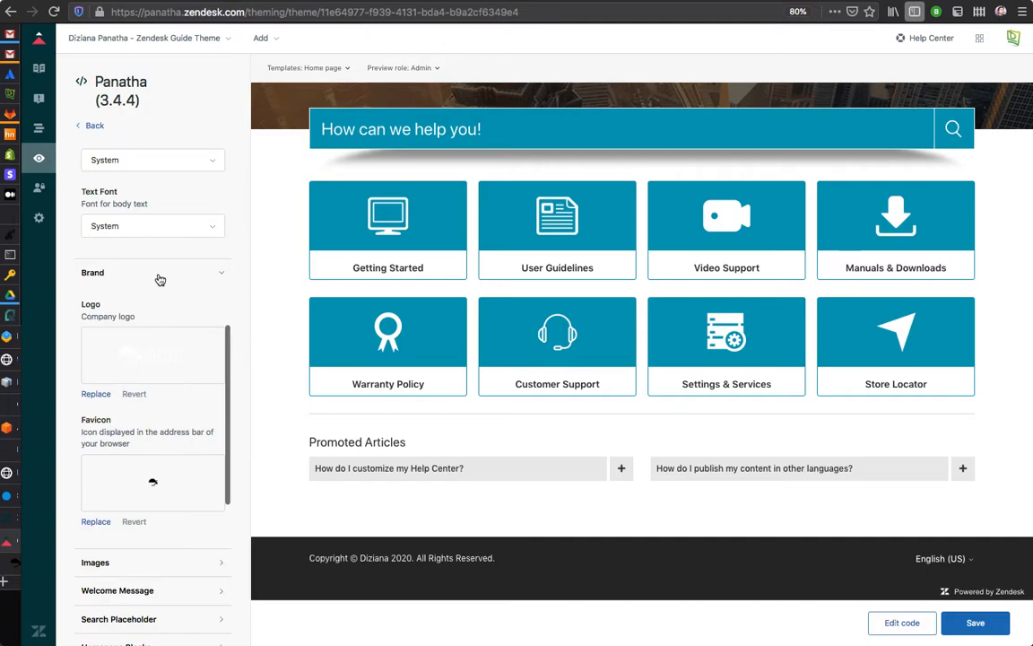
scroll(177, 375, "down", 2)
scroll(341, 373, "up", 3)
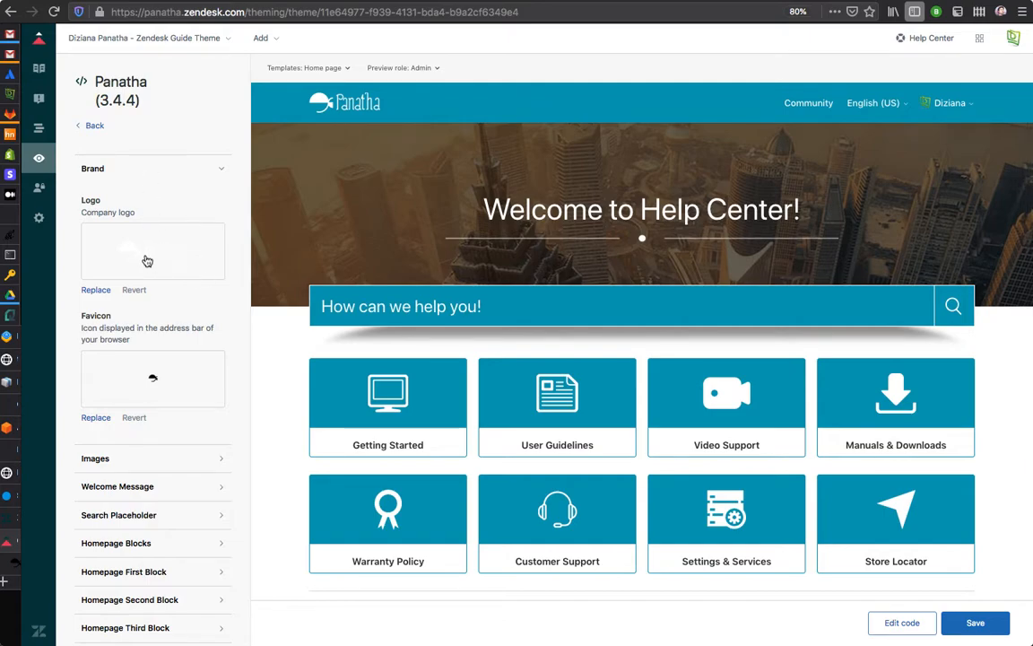
left_click(100, 292)
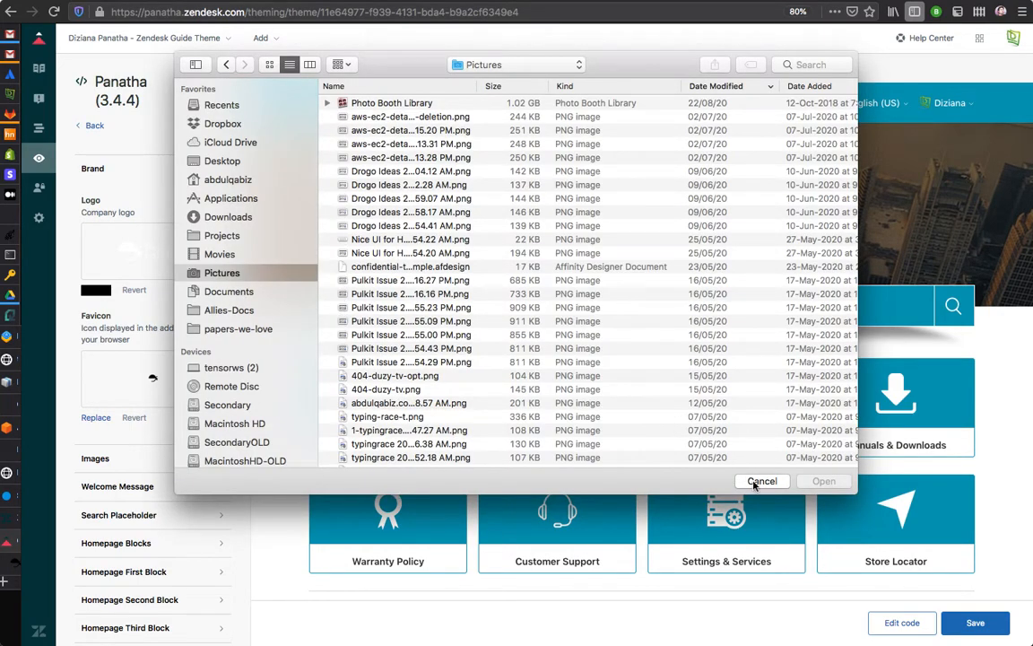
left_click(759, 481)
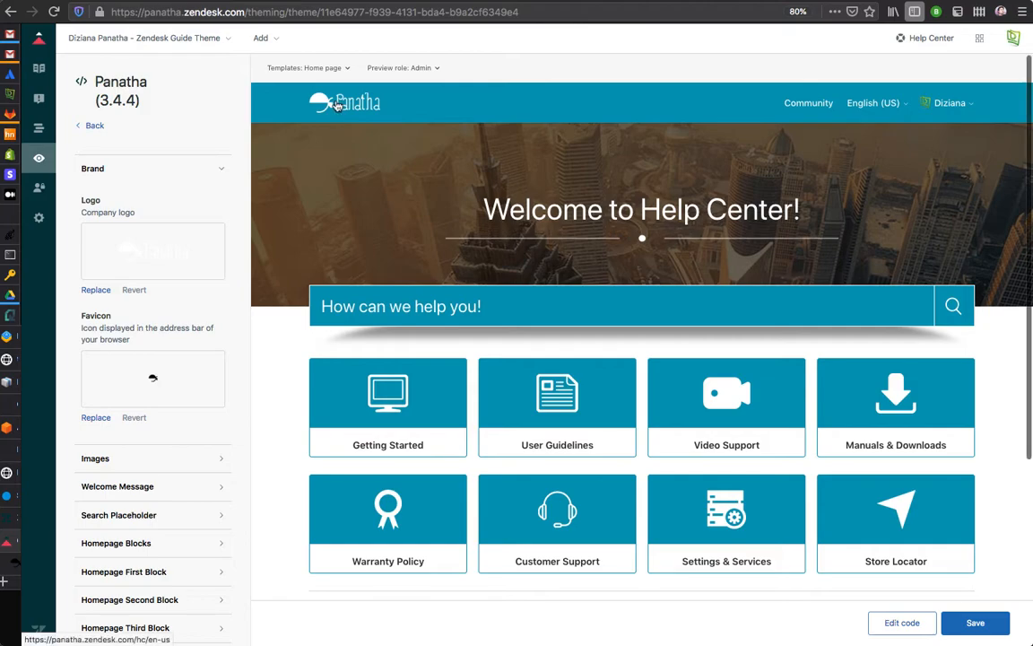
Check the image options of the header logo in the preview and look over the home page down to its footer
right_click(339, 98)
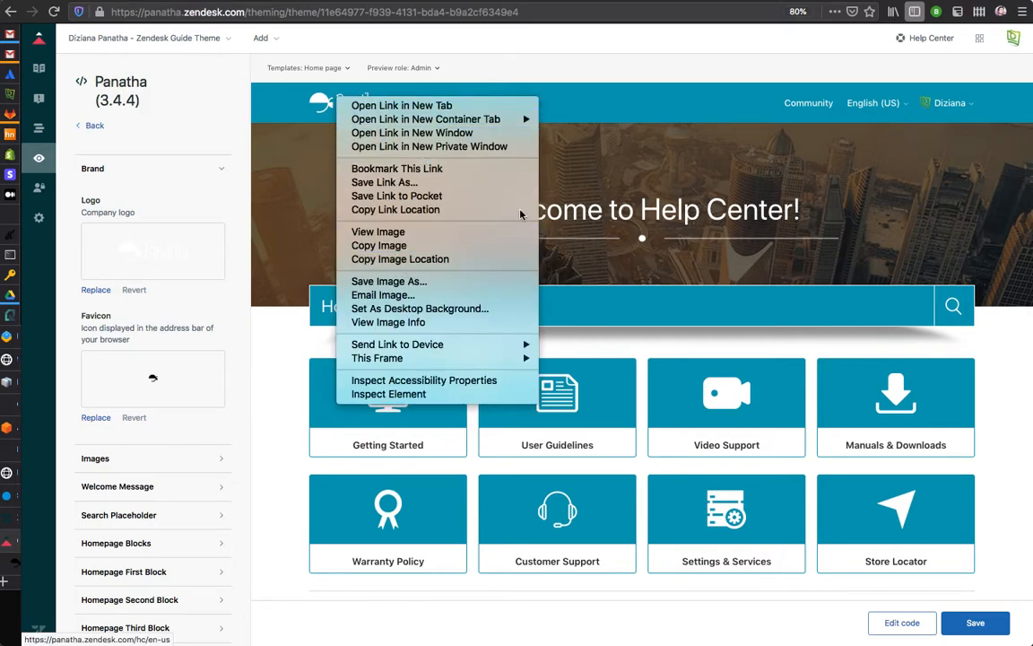
left_click(415, 250)
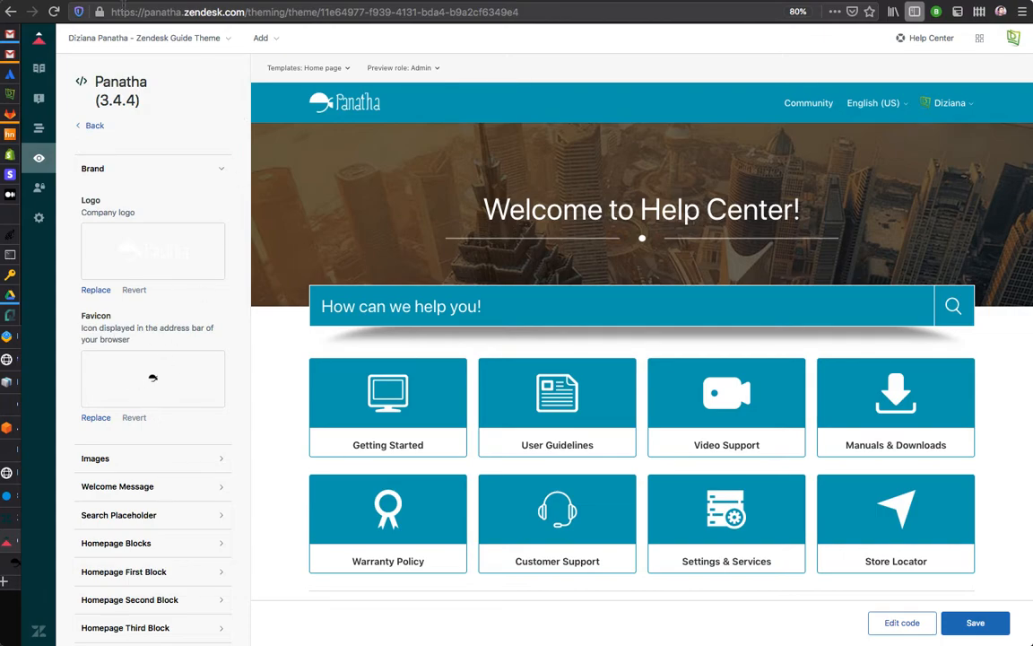
mouse_move(9, 206)
scroll(258, 450, "down", 4)
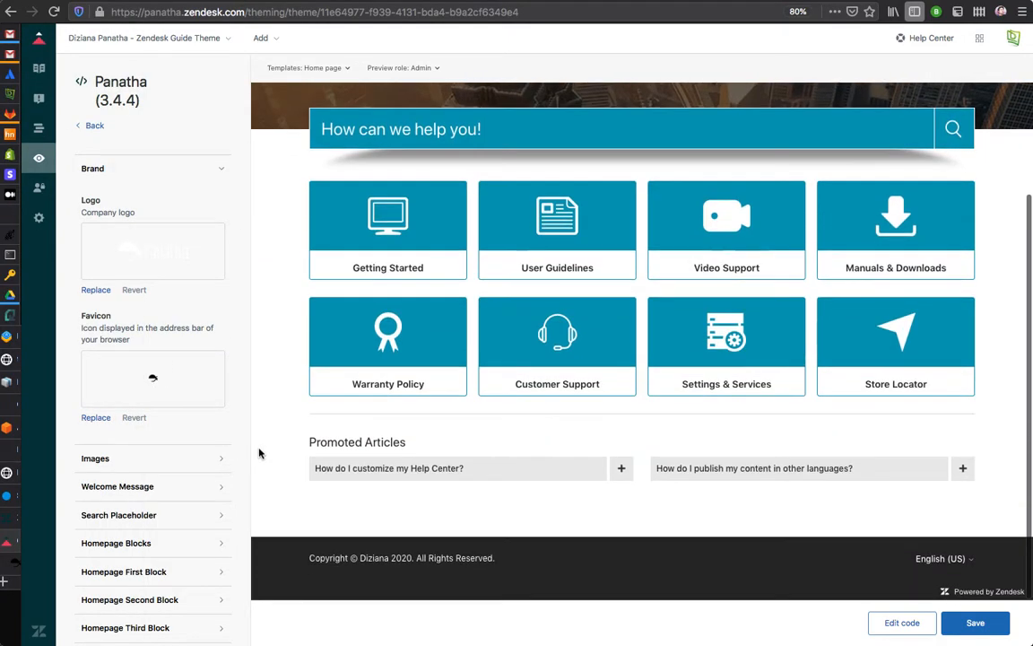
scroll(146, 423, "down", 2)
scroll(146, 423, "down", 2)
scroll(346, 413, "up", 4)
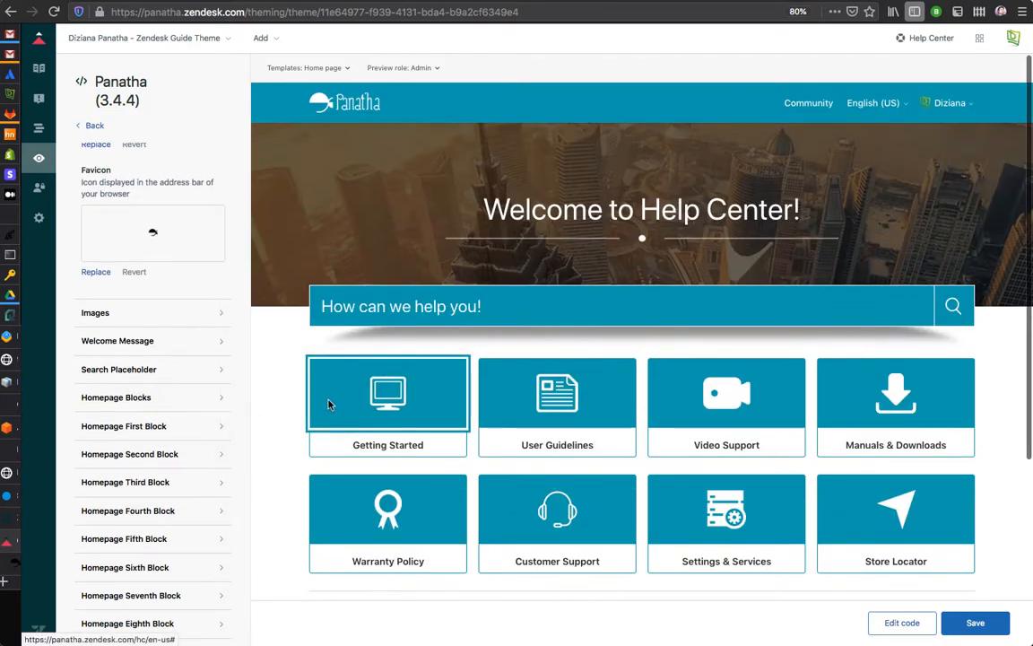
In the Images settings, hide the homepage hero image and set the Homepage Banner Background Color to near-black 111212
left_click(157, 314)
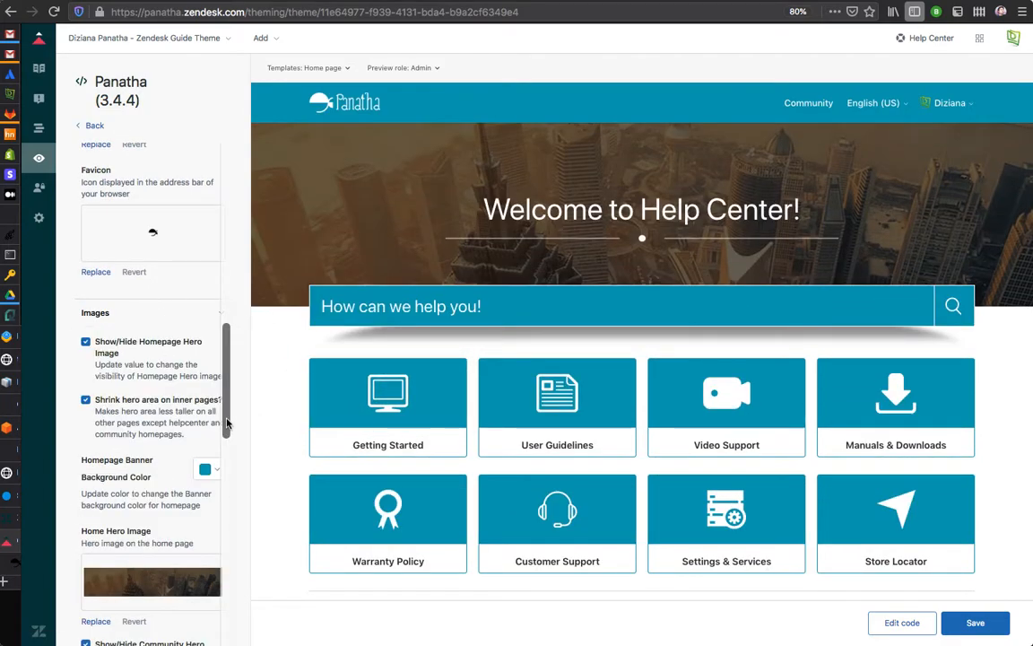
scroll(183, 399, "down", 2)
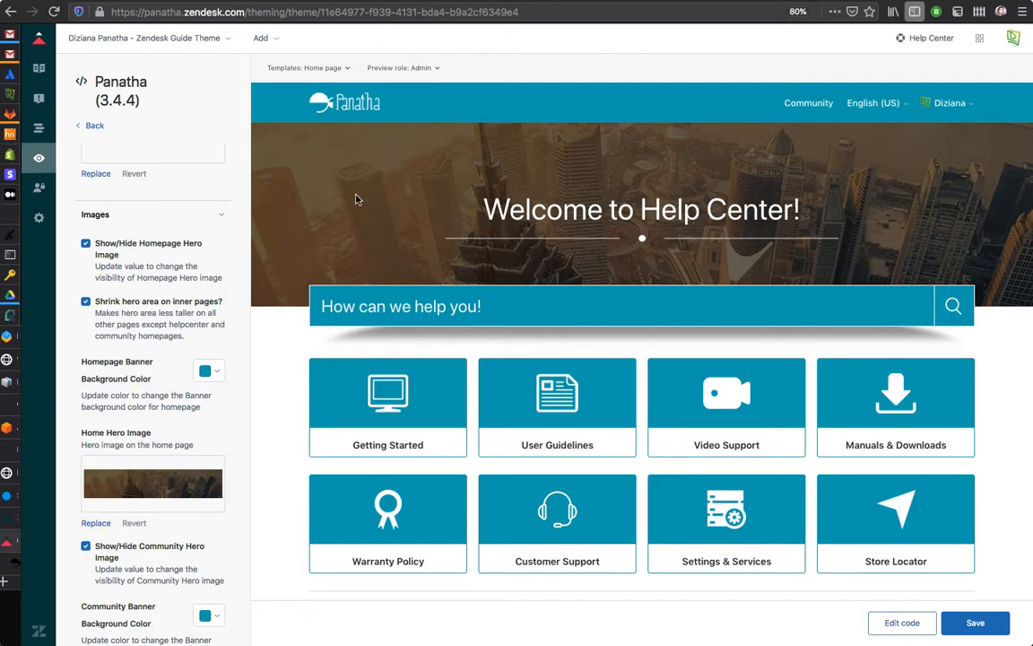
left_click(86, 244)
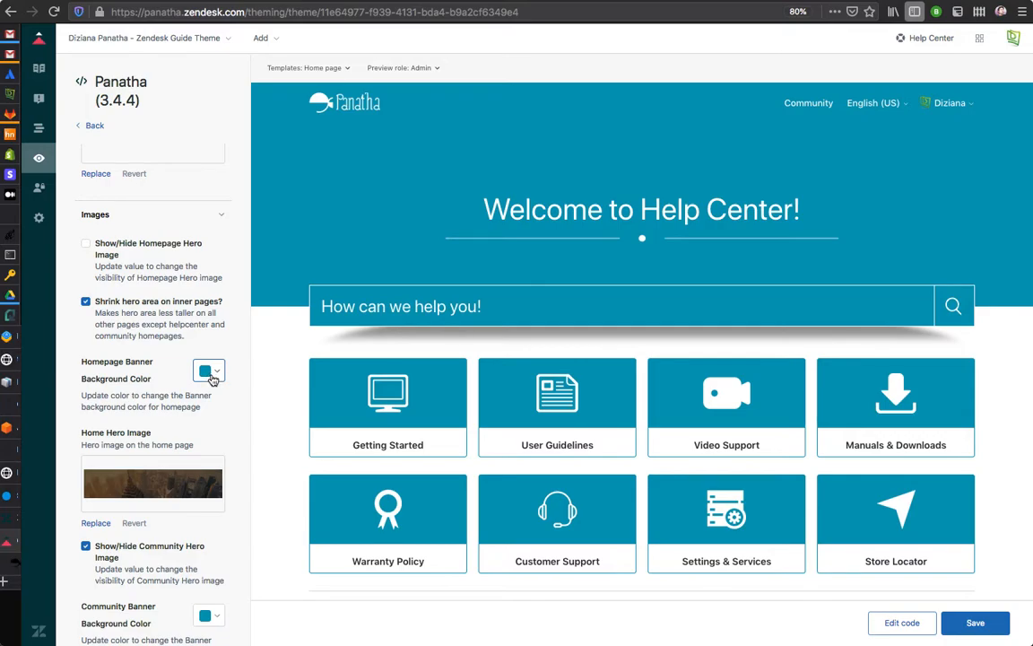
left_click(208, 372)
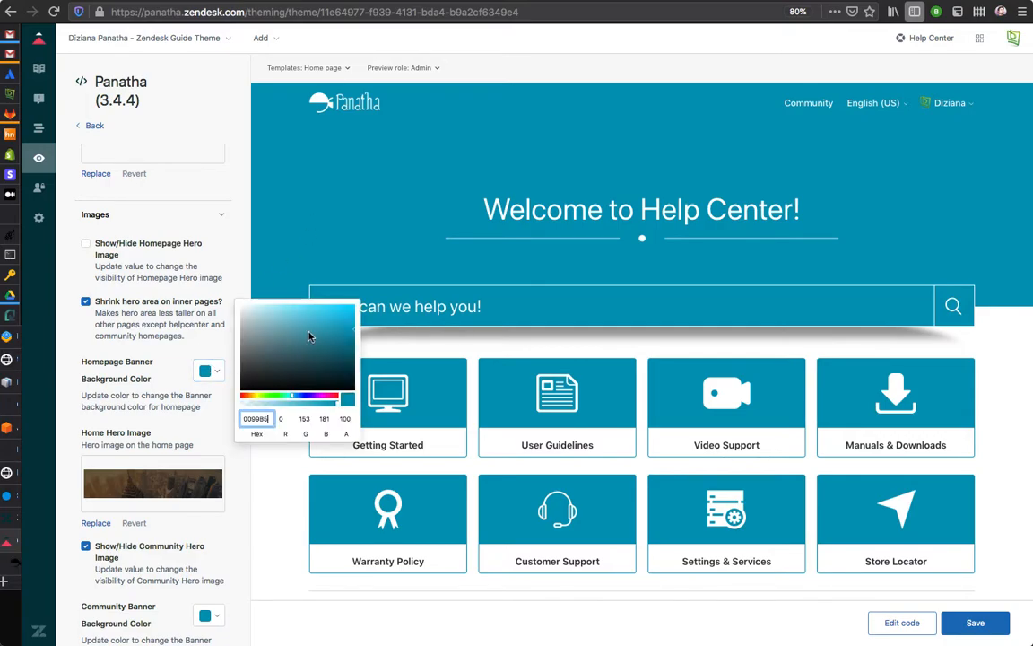
left_click(246, 384)
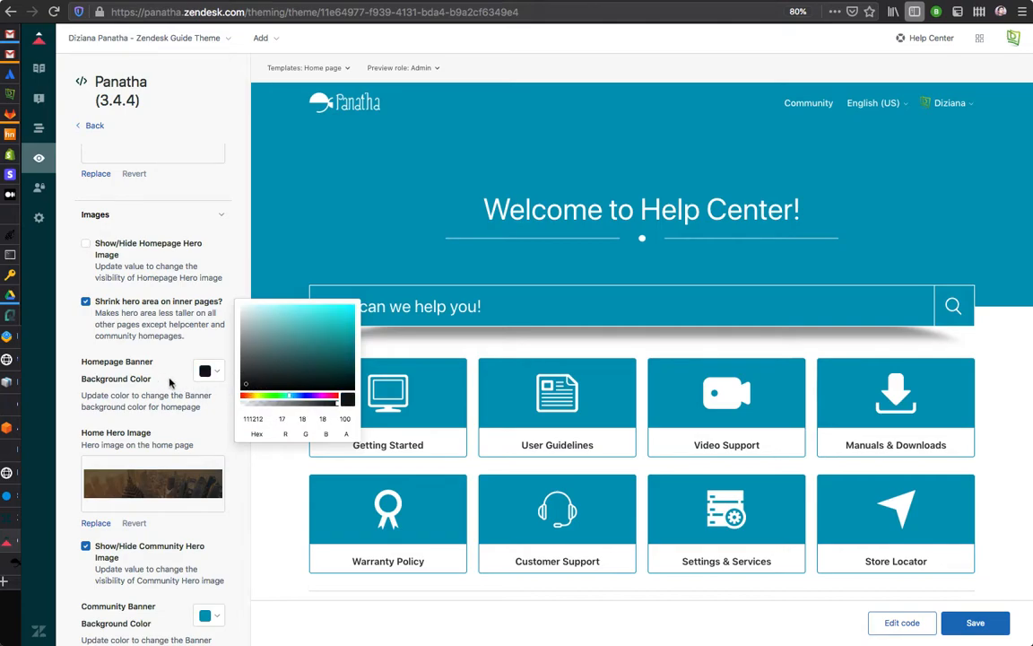
left_click(206, 372)
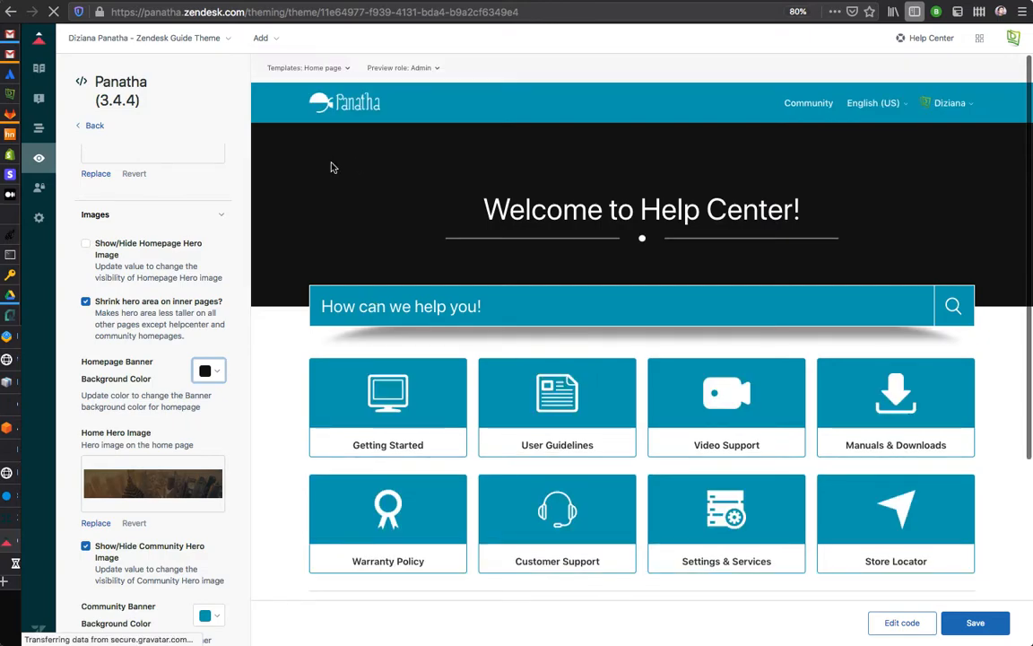
Show the homepage hero image again and view the background image options of the previewed banner
left_click(86, 243)
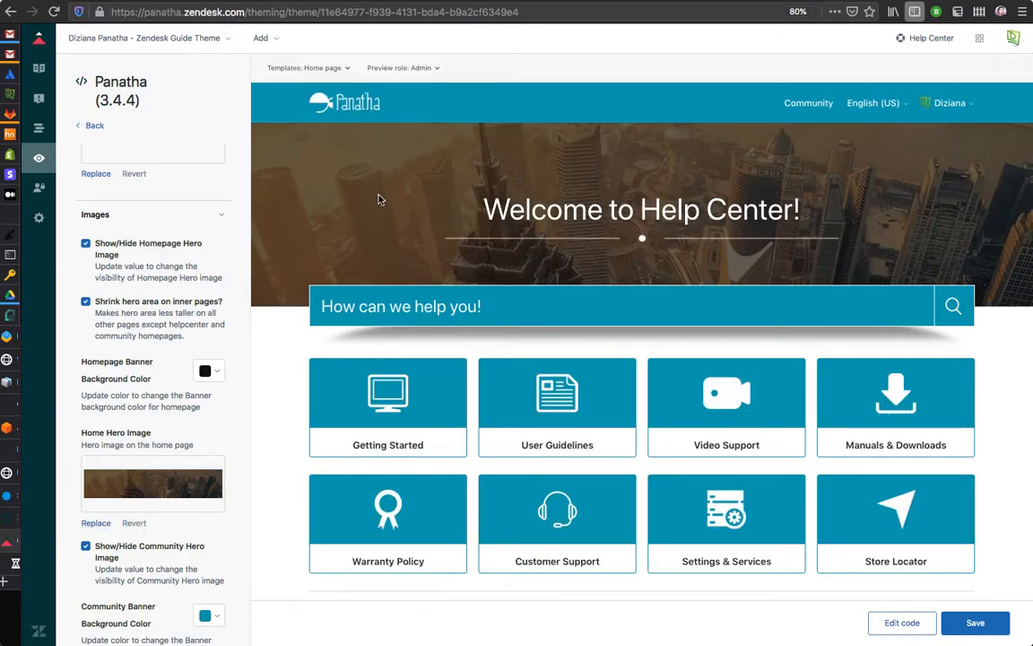
right_click(363, 187)
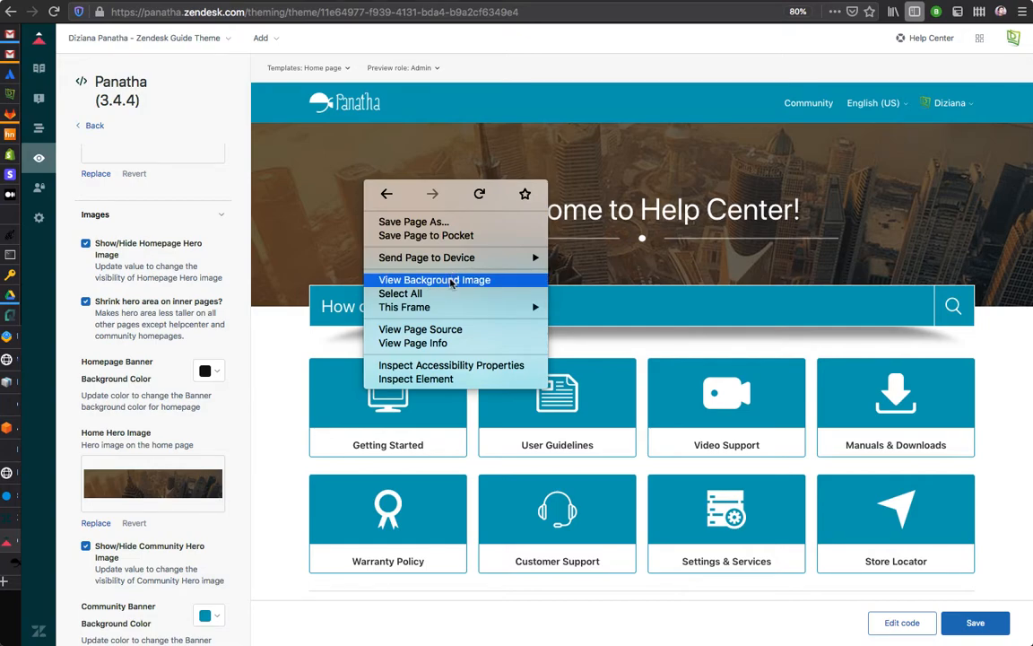
left_click(327, 191)
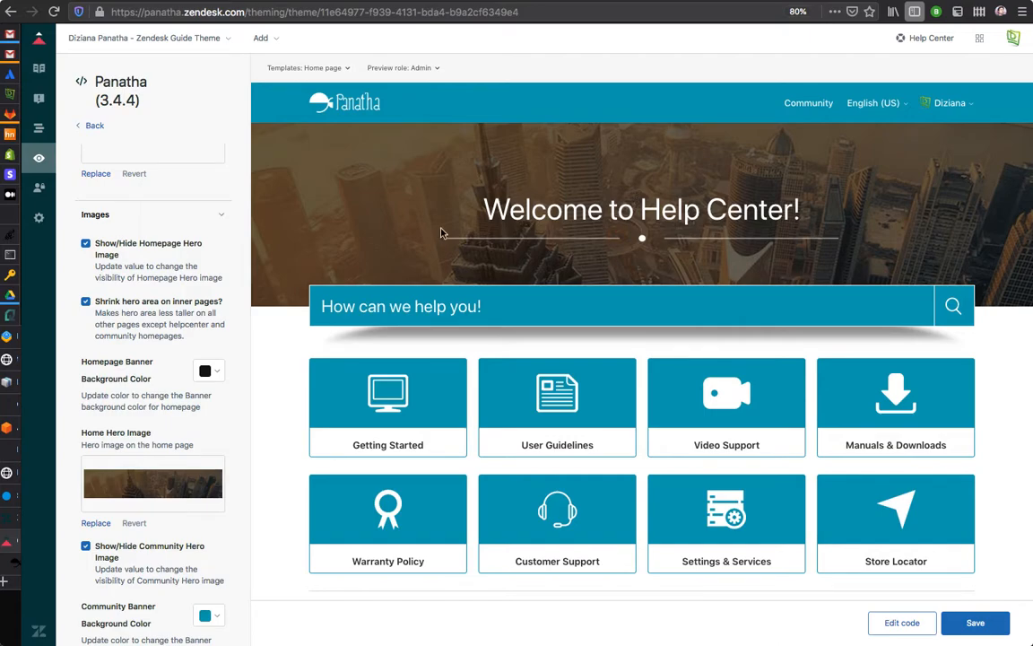
Look through the Community Hero Image, Community Banner Background Color and Error Page Banner settings
scroll(148, 501, "down", 5)
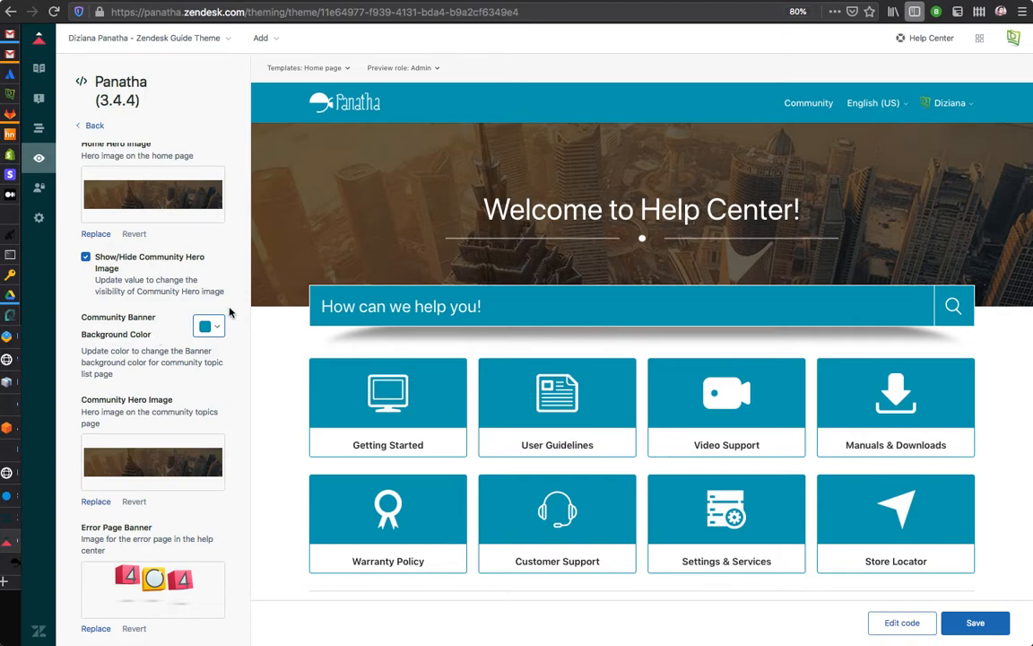
scroll(170, 392, "down", 1)
scroll(169, 392, "down", 2)
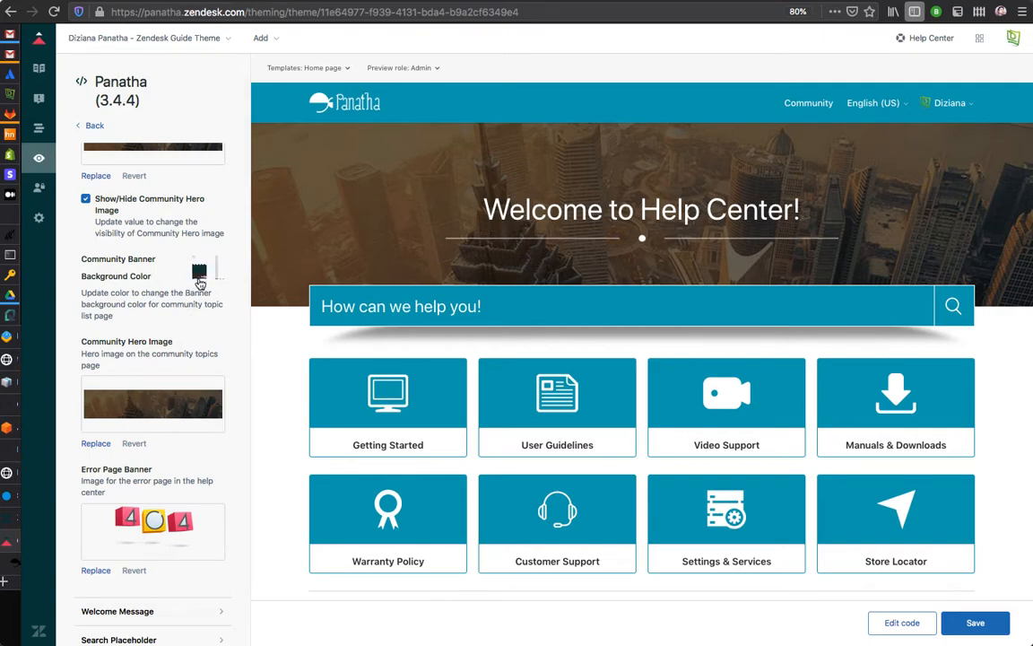
scroll(162, 341, "down", 5)
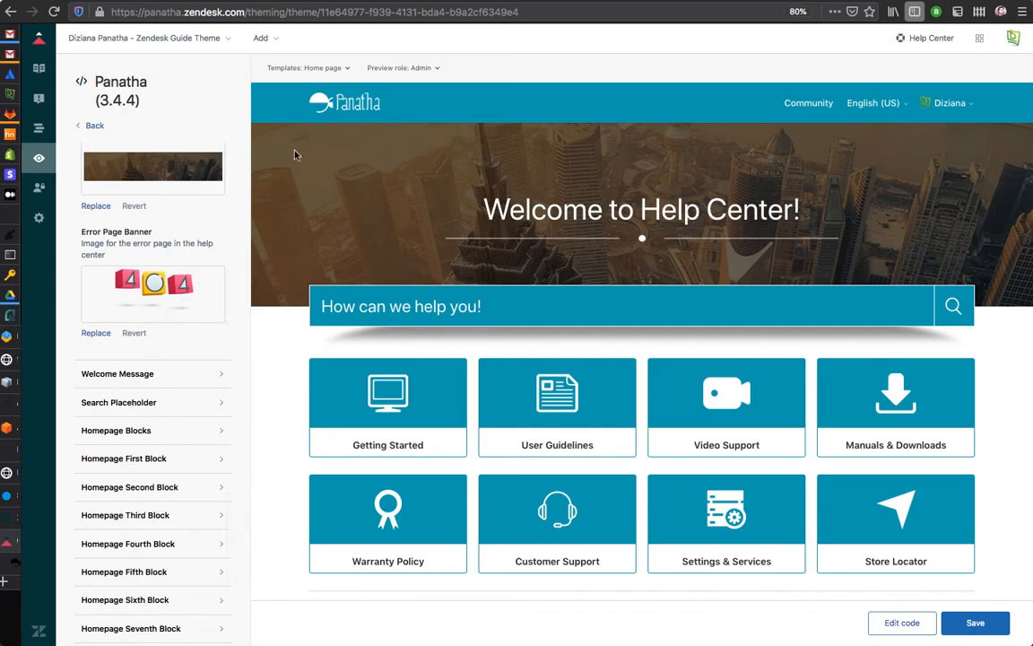
Preview the Error page template with its message text highlighted, and open the theme code for editing
left_click(331, 72)
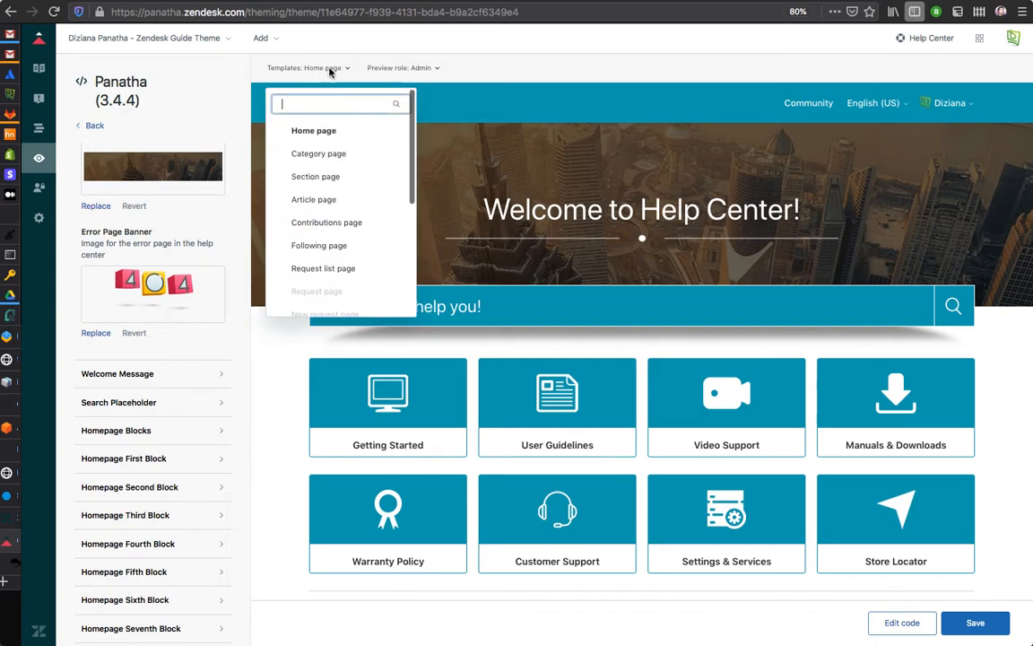
scroll(335, 242, "down", 3)
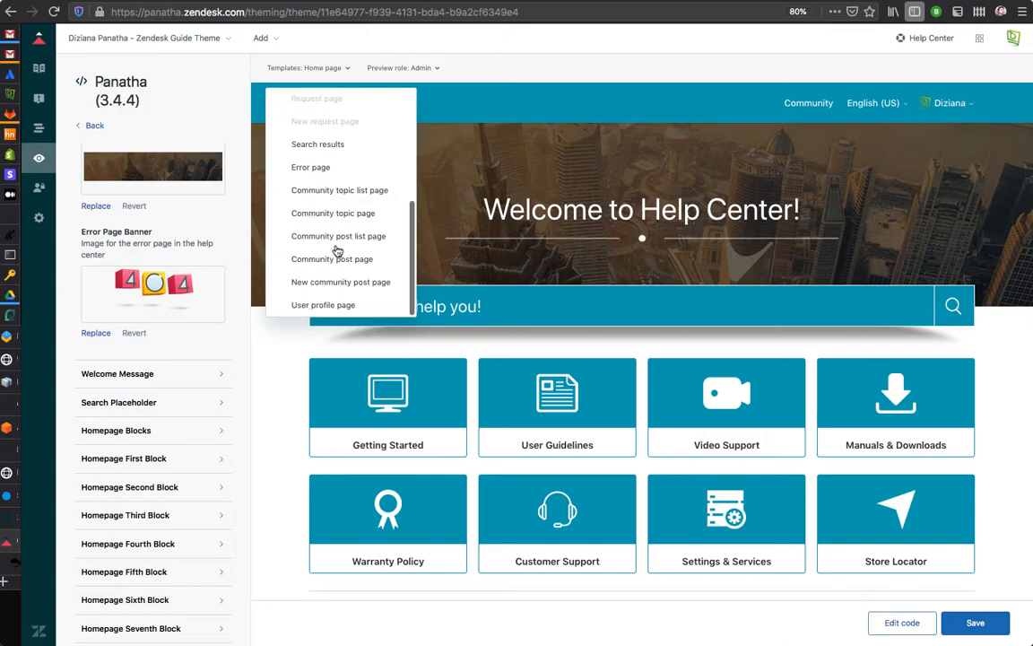
left_click(328, 169)
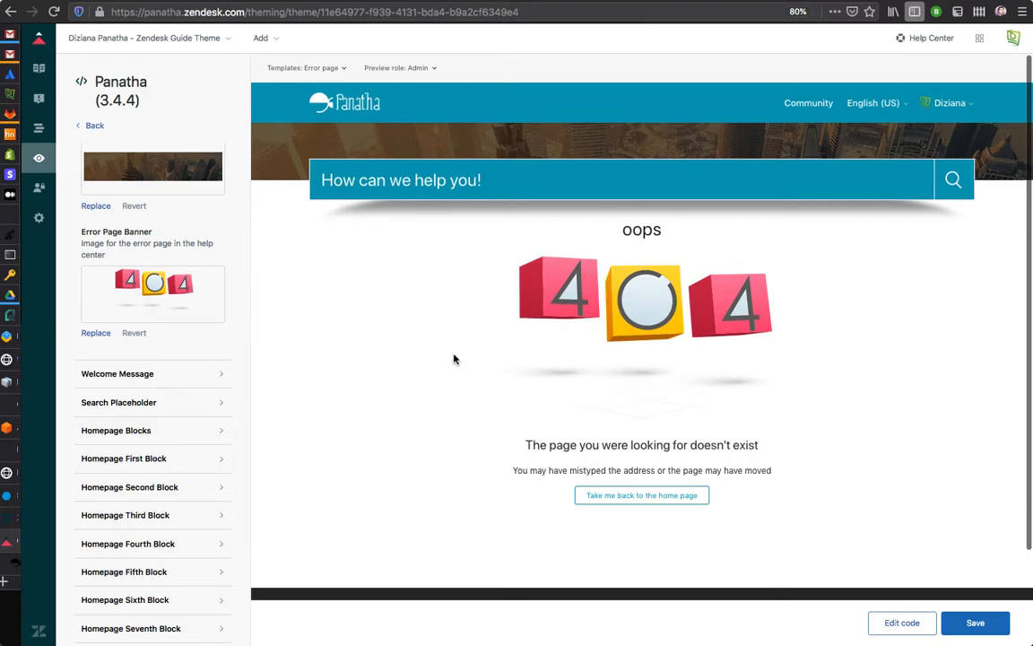
left_click_drag(533, 445, 776, 489)
left_click(776, 489)
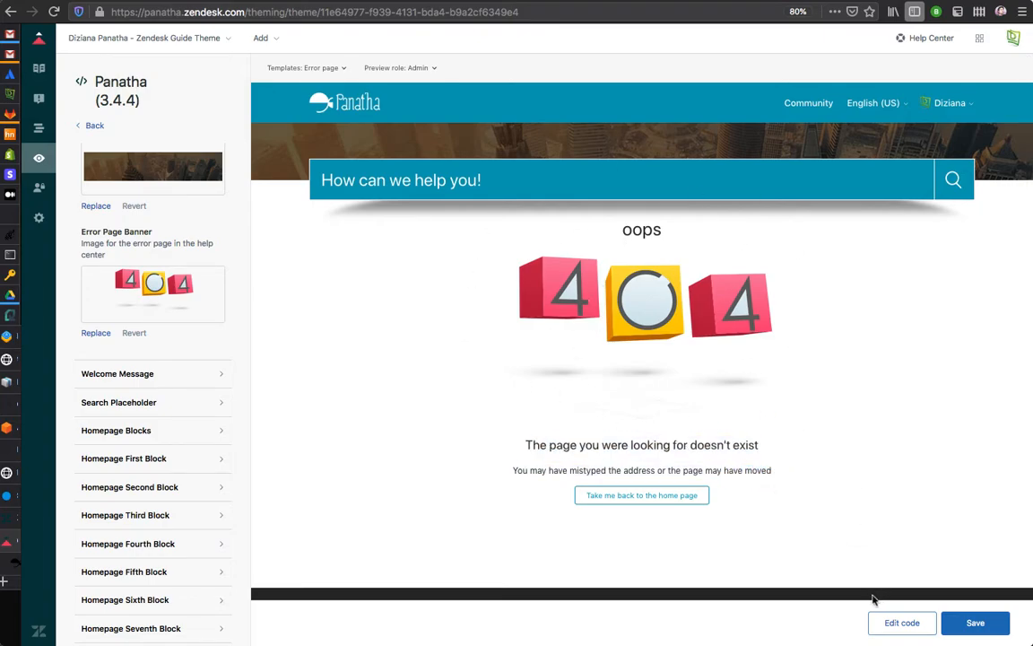
left_click(897, 623)
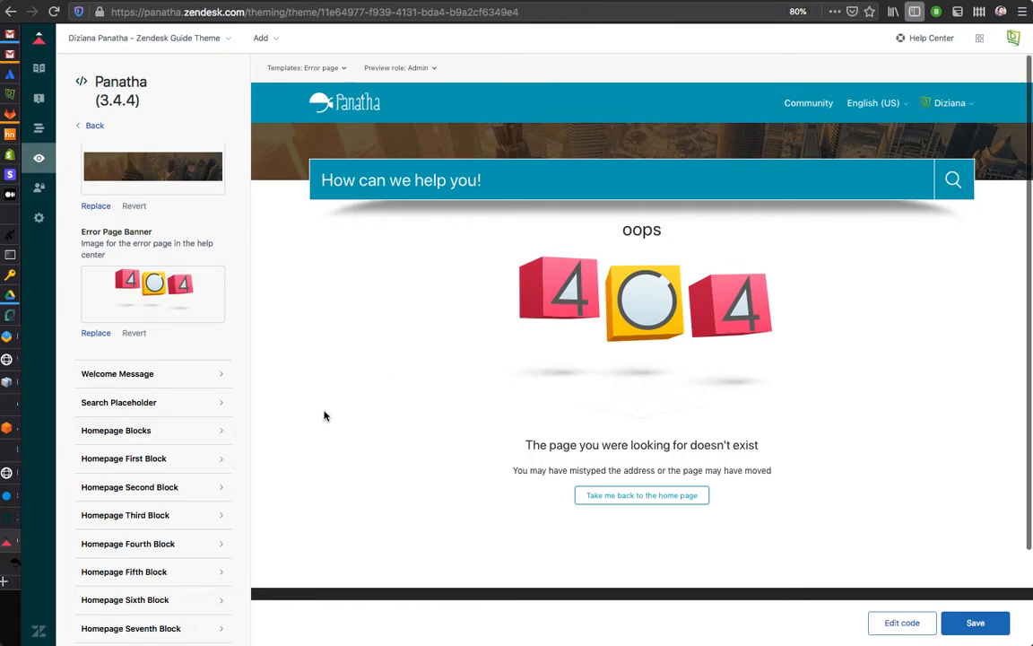
Switch the preview back to the Home page template and look over the page
left_click(322, 68)
left_click(313, 130)
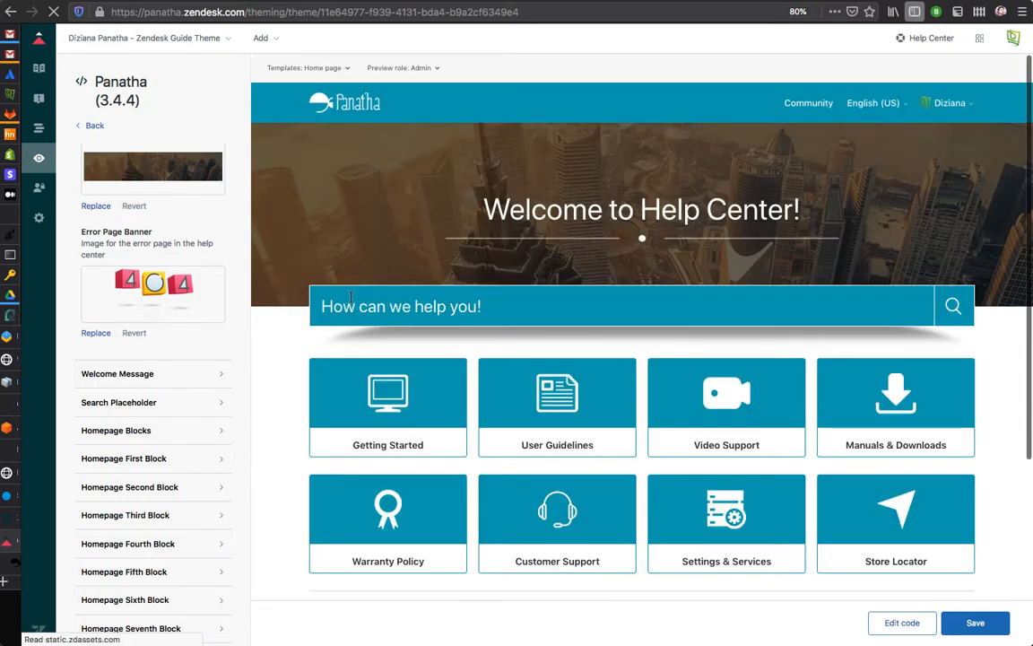
scroll(351, 302, "down", 3)
scroll(351, 302, "up", 2)
scroll(352, 302, "up", 1)
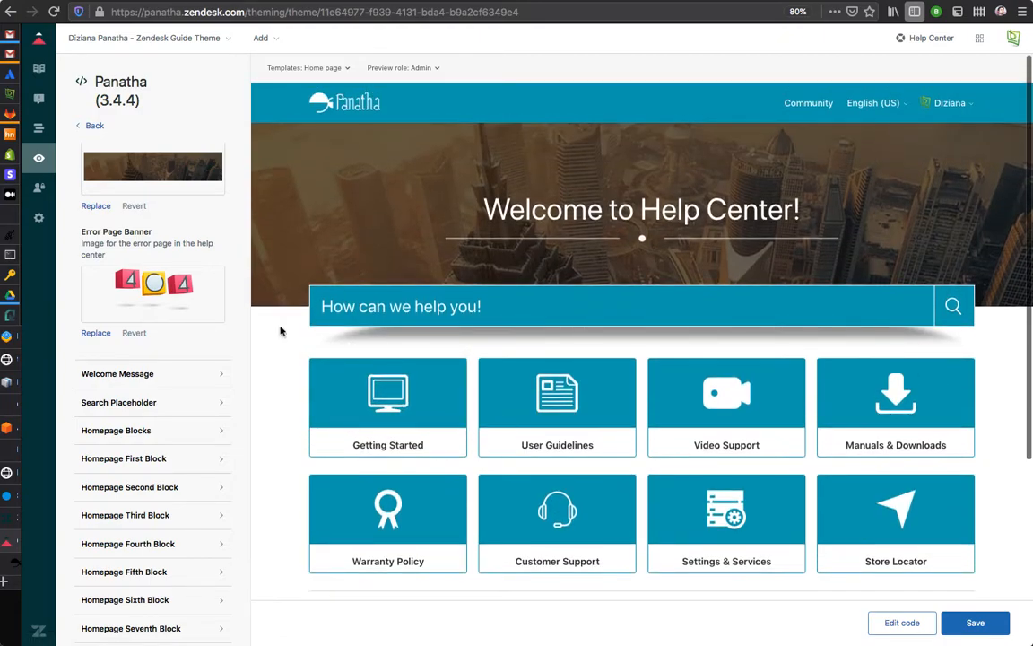
Highlight the welcome heading in the preview, and examine the Welcome Message and Block Title DC fields in the Welcome Message settings
left_click_drag(482, 209, 804, 210)
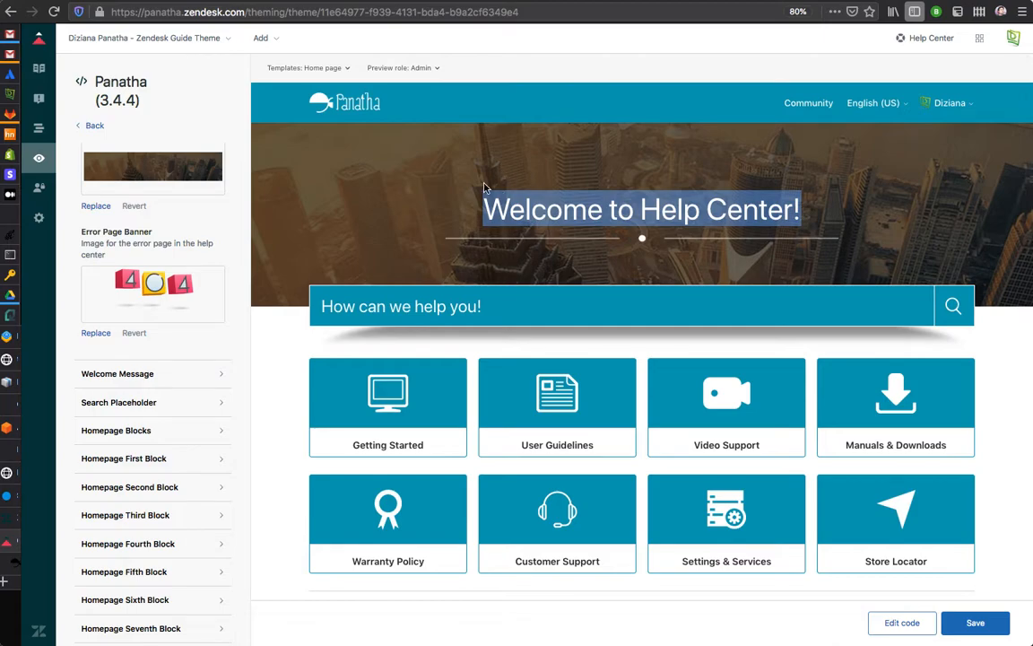
left_click(169, 371)
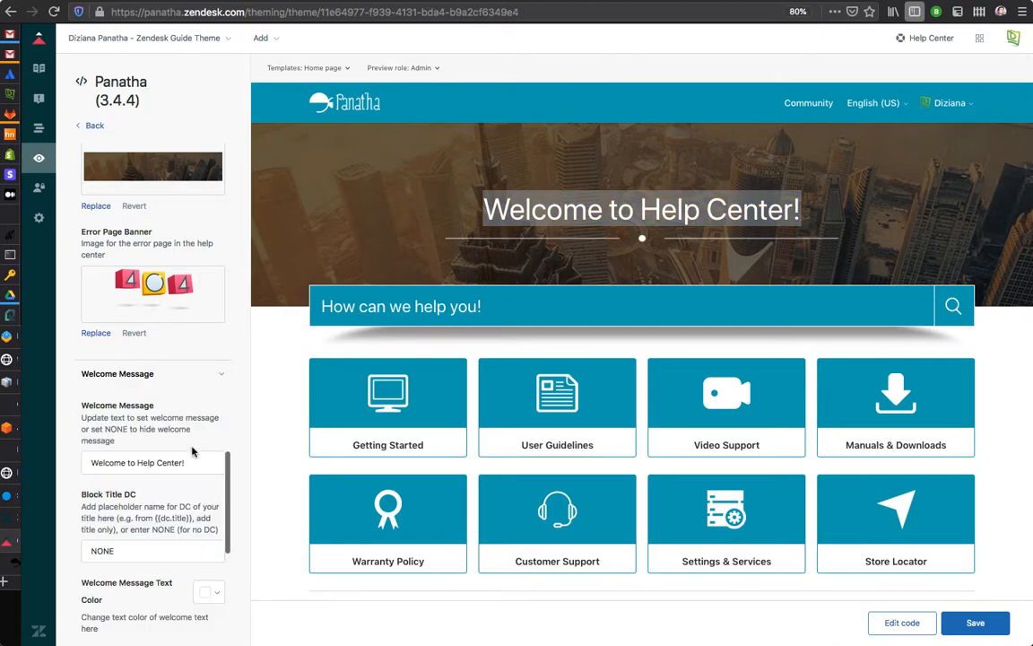
scroll(192, 451, "down", 3)
left_click(206, 289)
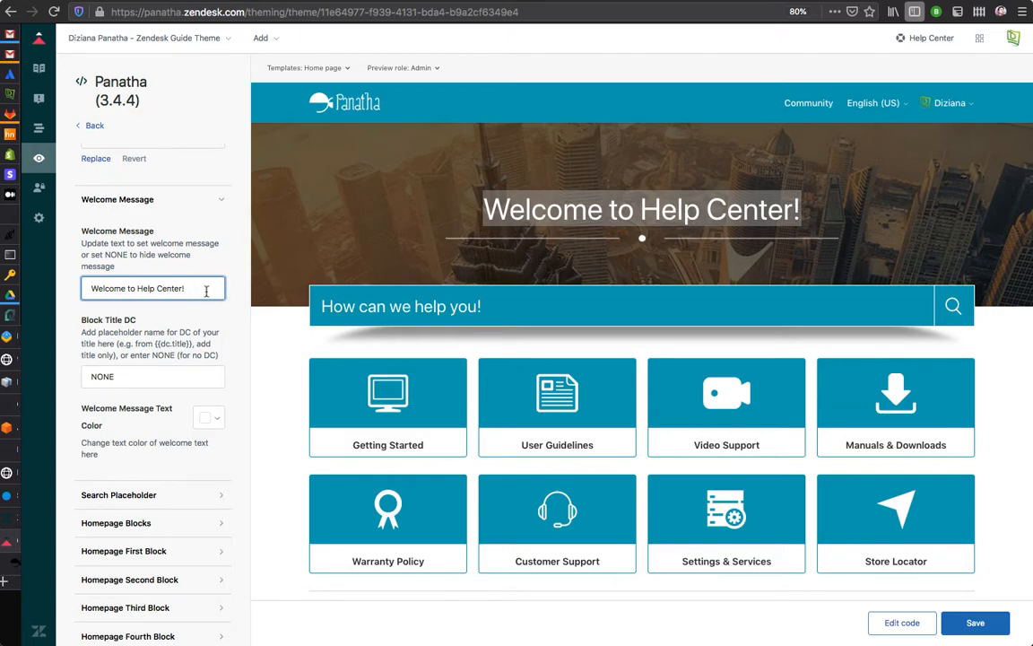
left_click_drag(206, 289, 88, 290)
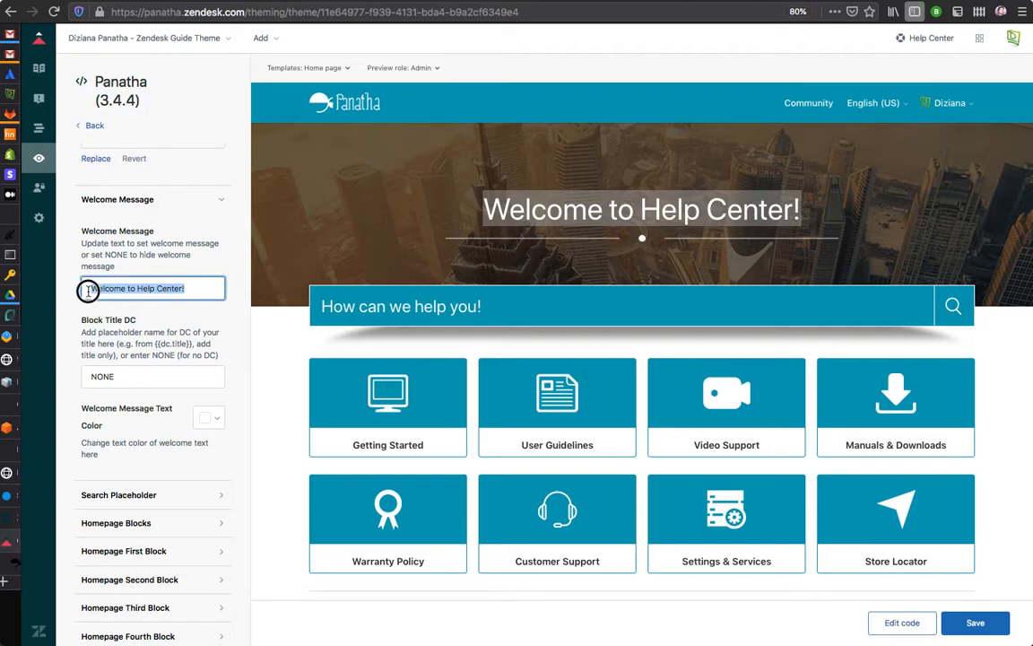
double_click(125, 375)
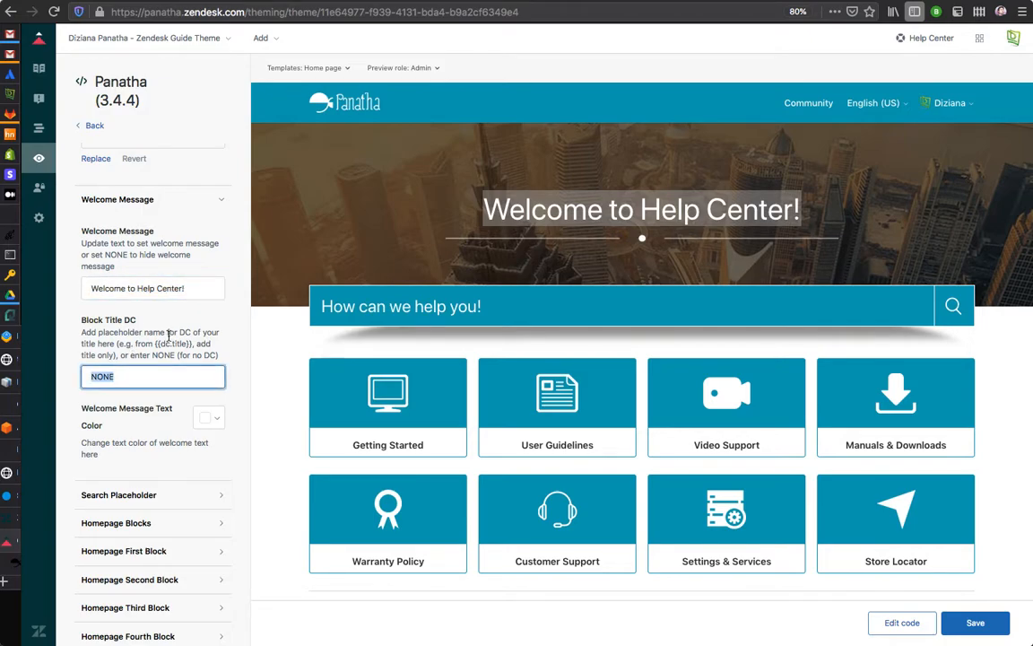
left_click(476, 193)
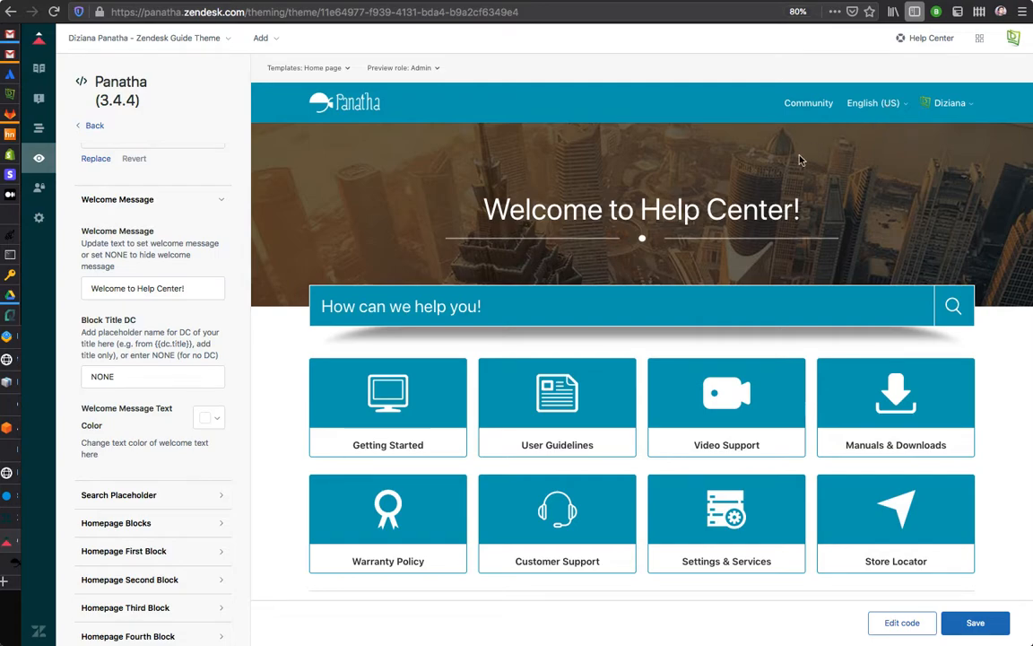
Examine the Block Title DC field and its help text, highlighting the {{dc.title}} placeholder example and the title name within it
left_click(115, 376)
double_click(116, 376)
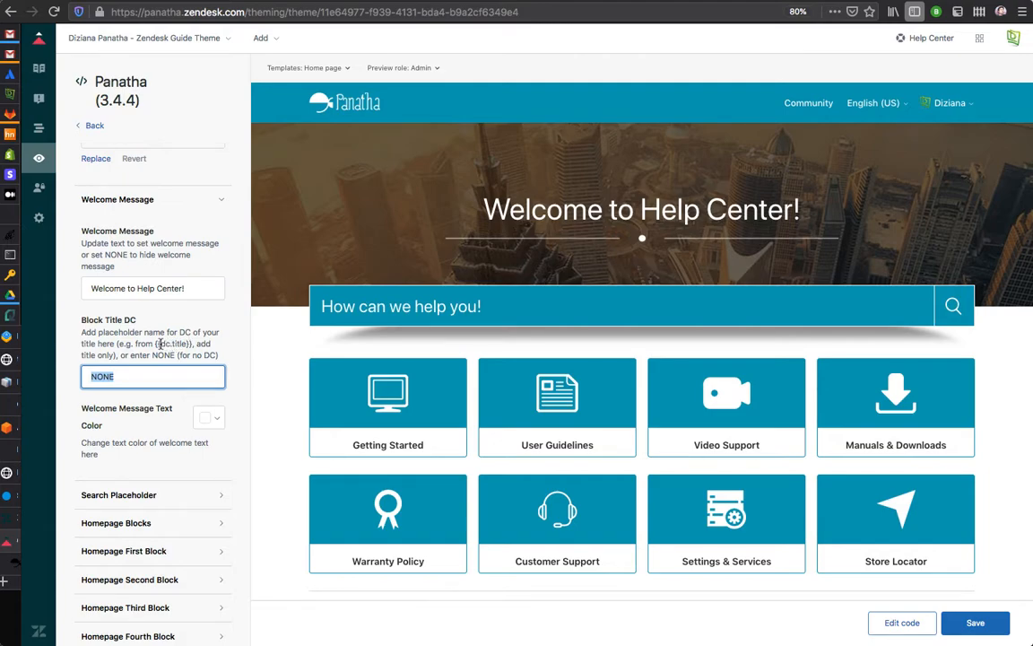
left_click_drag(157, 344, 195, 343)
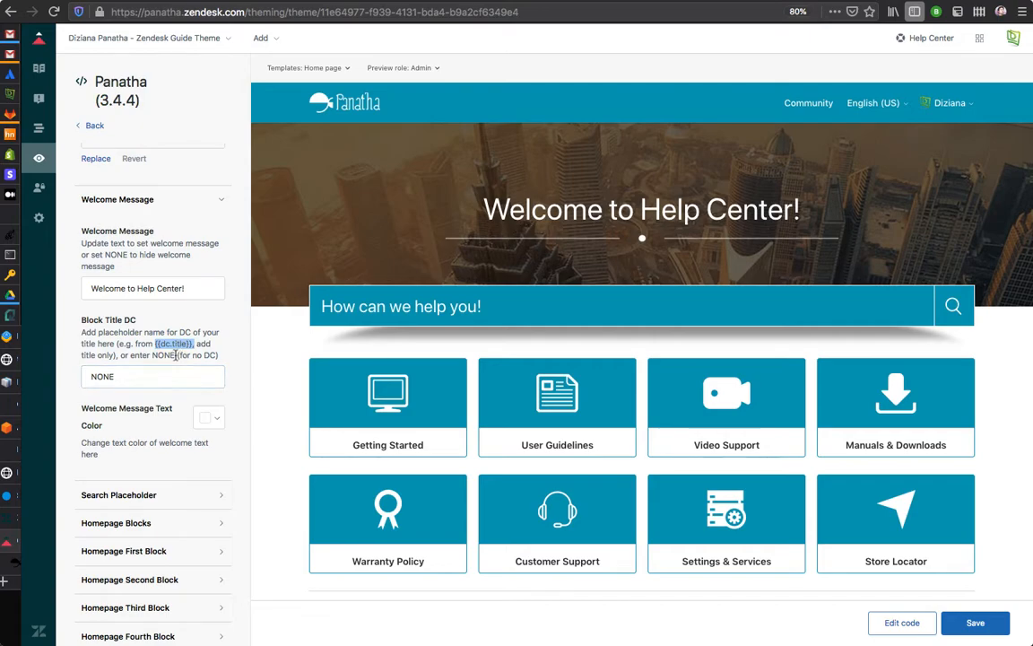
left_click(180, 342)
double_click(181, 343)
left_click(181, 374)
left_click(179, 374)
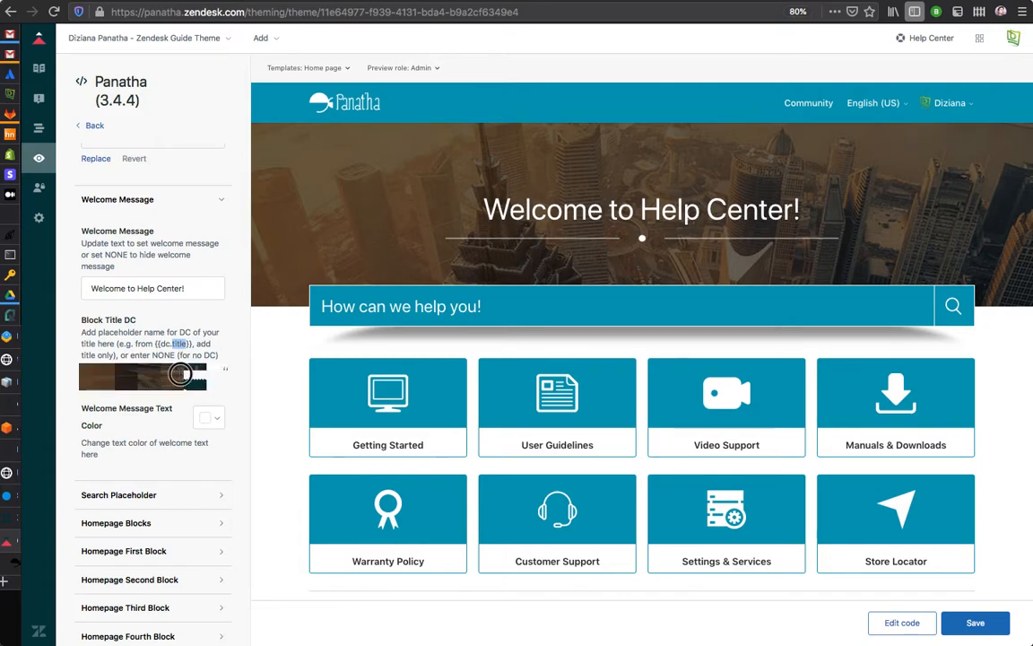
left_click(159, 340)
triple_click(159, 340)
scroll(161, 345, "down", 5)
scroll(161, 345, "up", 2)
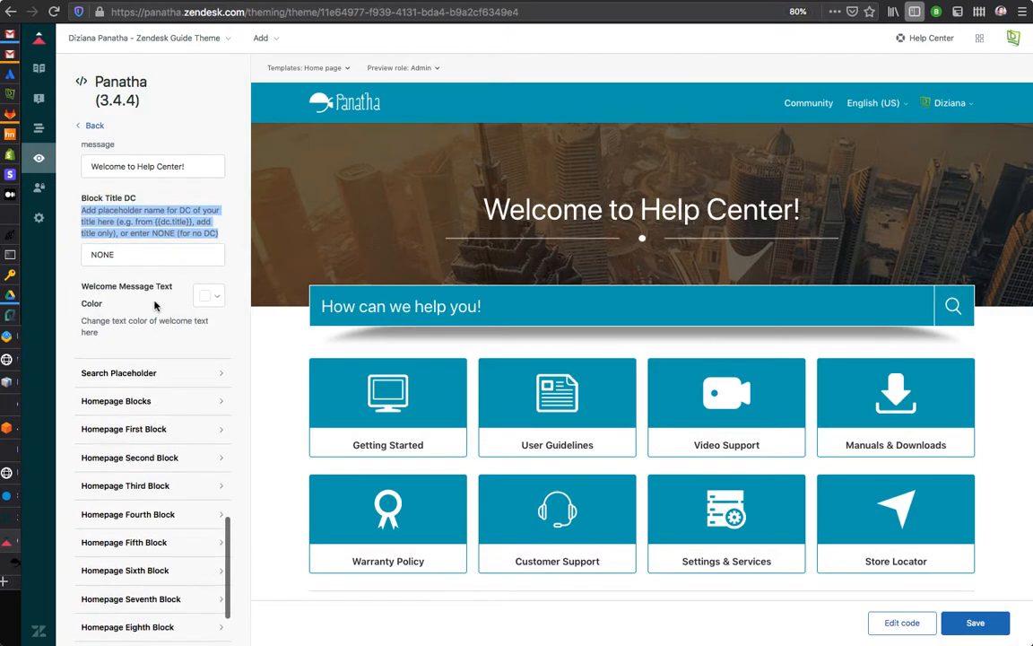
Set the Block Title DC placeholder name of the welcome message to title and select the entered name
double_click(128, 254)
type("title")
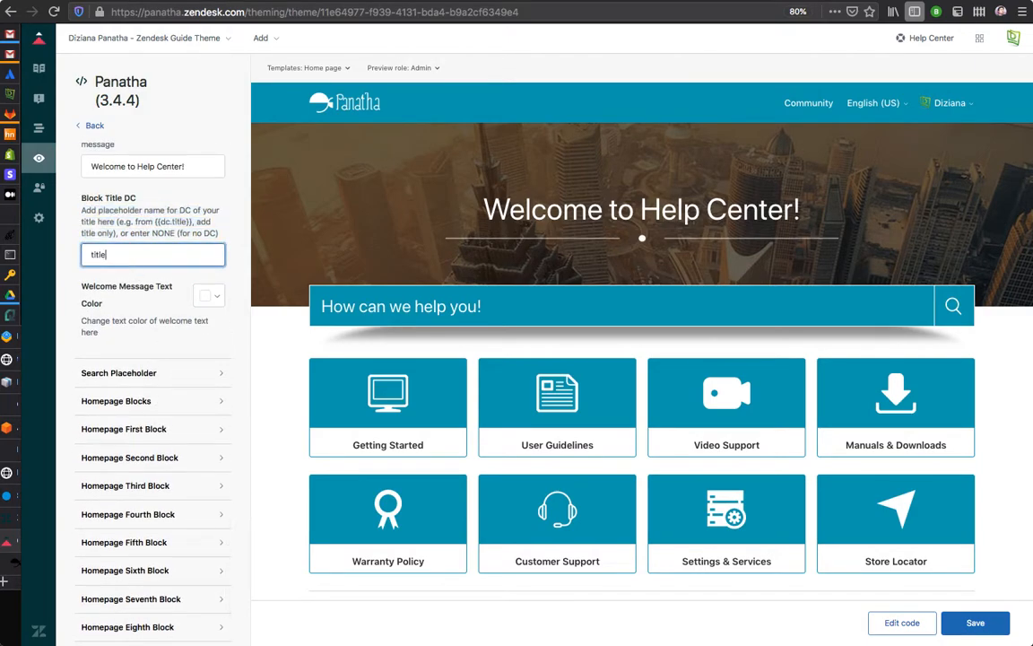
double_click(126, 254)
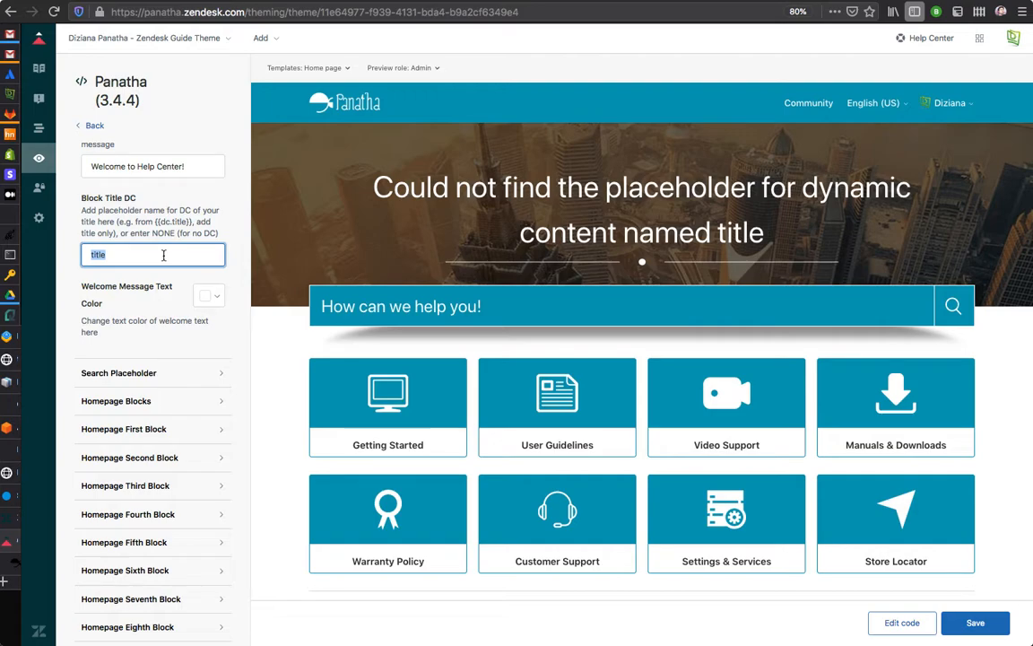
Highlight the welcome heading in the preview, set the welcome message's Block Title DC to NONE, and look at the Welcome Message Text Color picker
left_click_drag(380, 177, 773, 224)
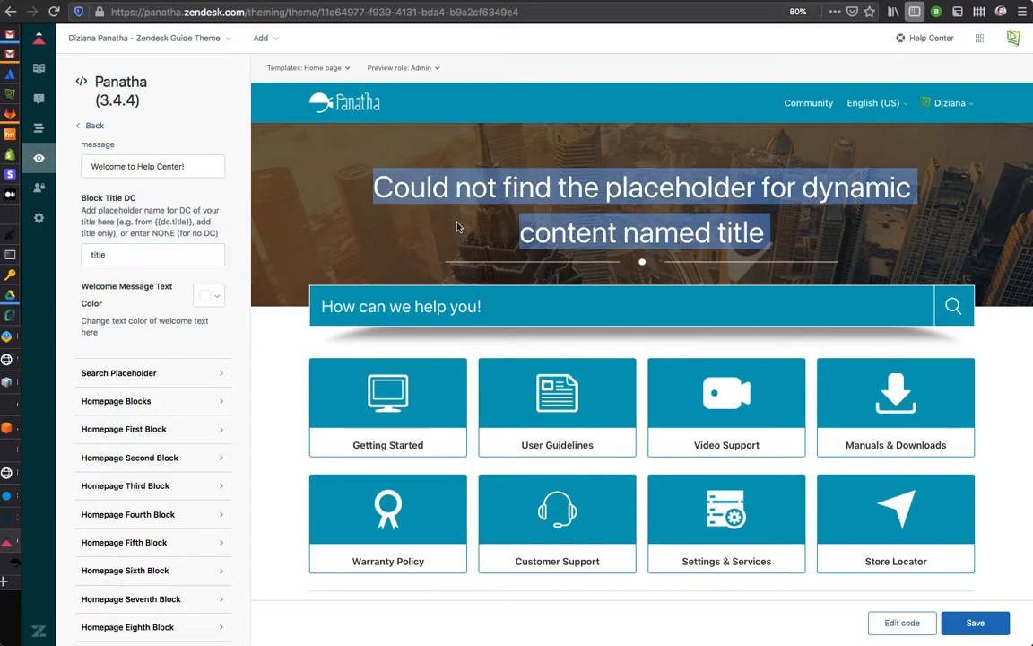
double_click(119, 254)
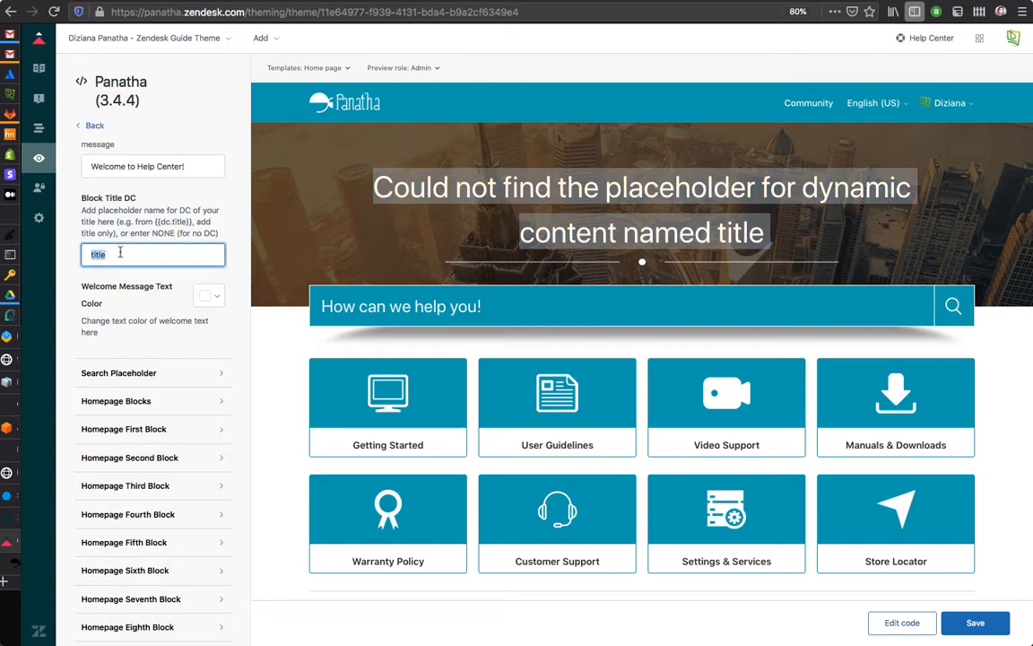
type("NONE")
key("Tab")
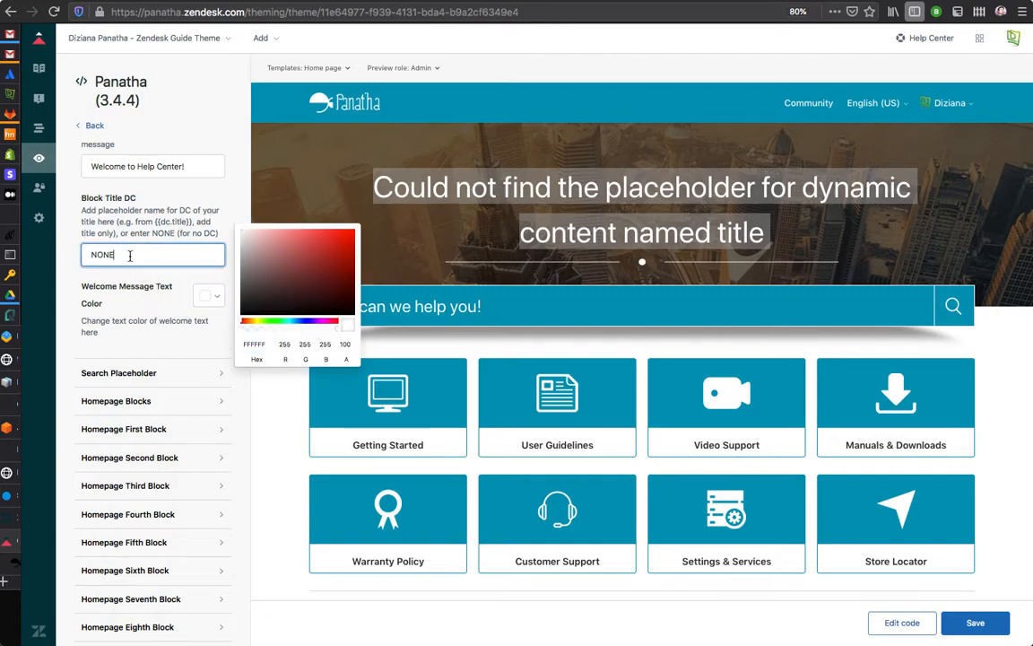
left_click(214, 301)
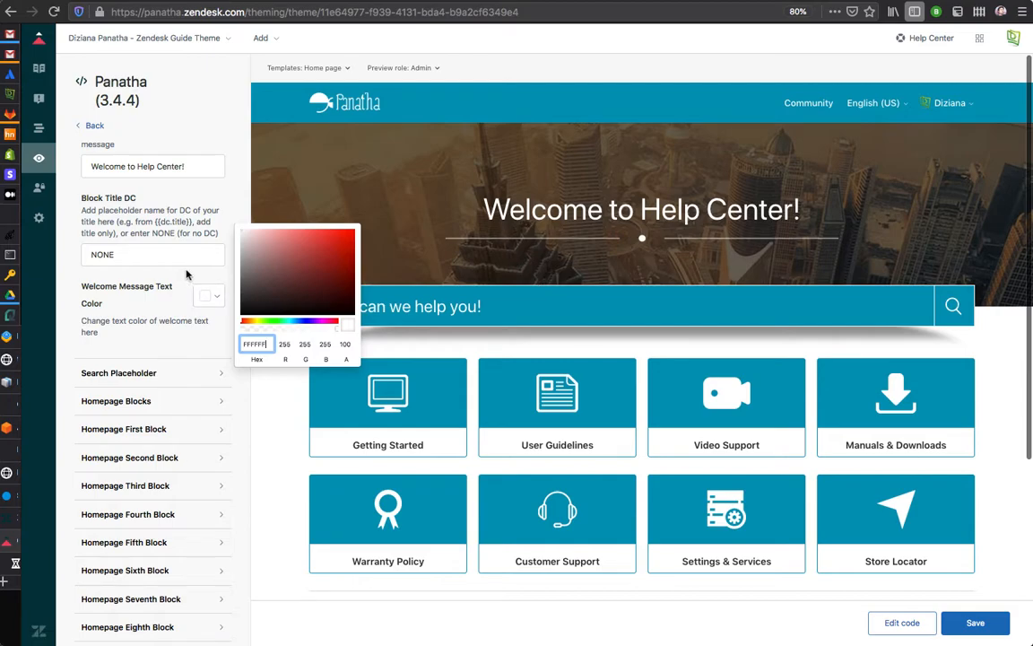
left_click(153, 336)
scroll(152, 337, "down", 1)
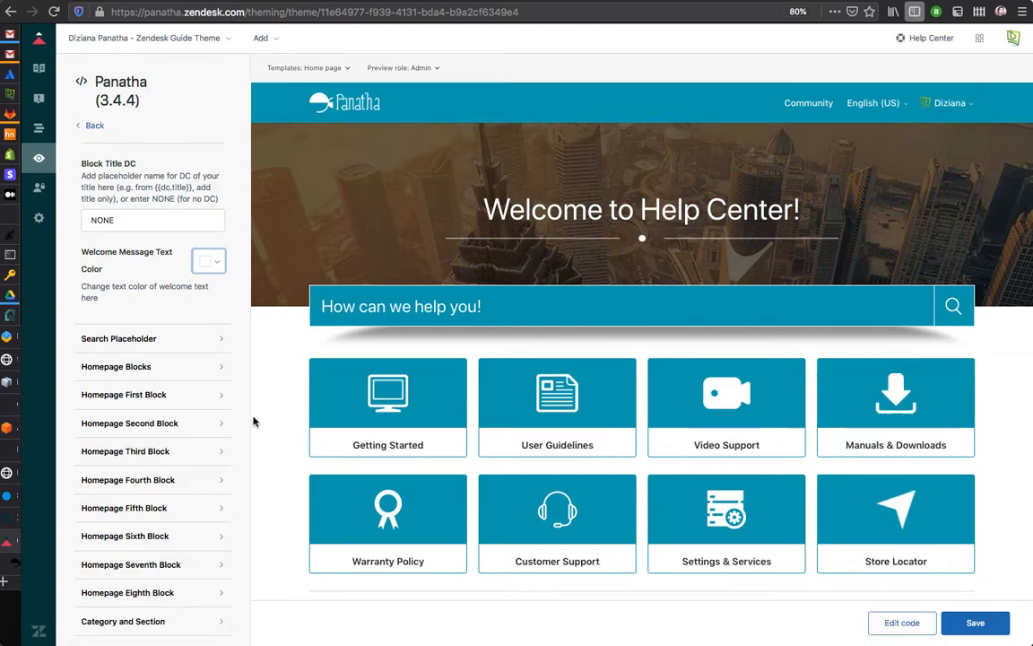
Open the Search Placeholder settings and examine the Search Placeholder Text field, selecting its text
left_click(182, 346)
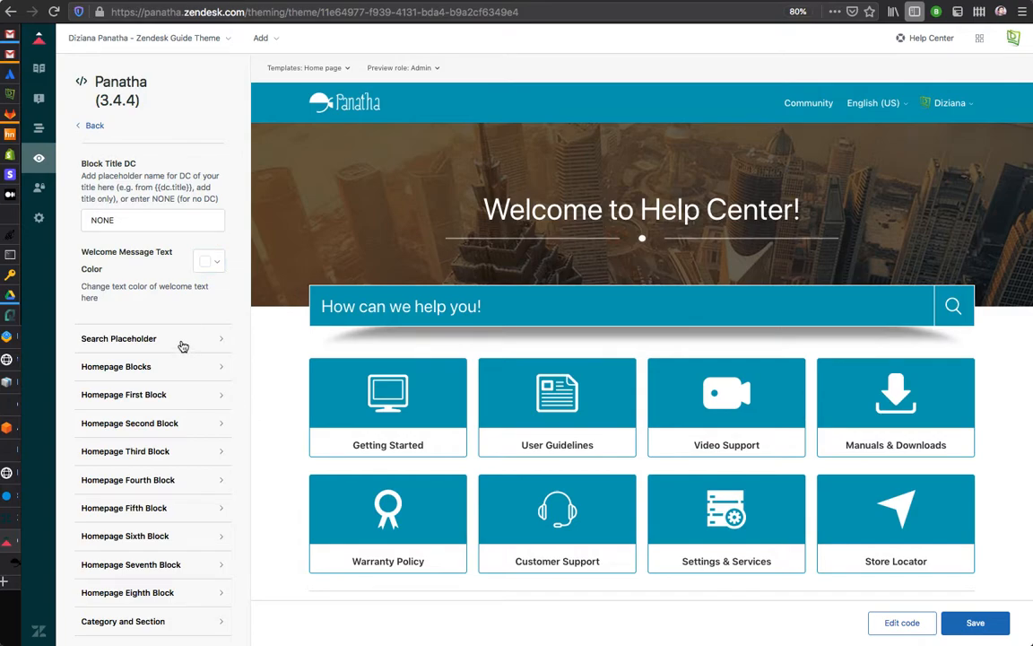
scroll(182, 346, "down", 5)
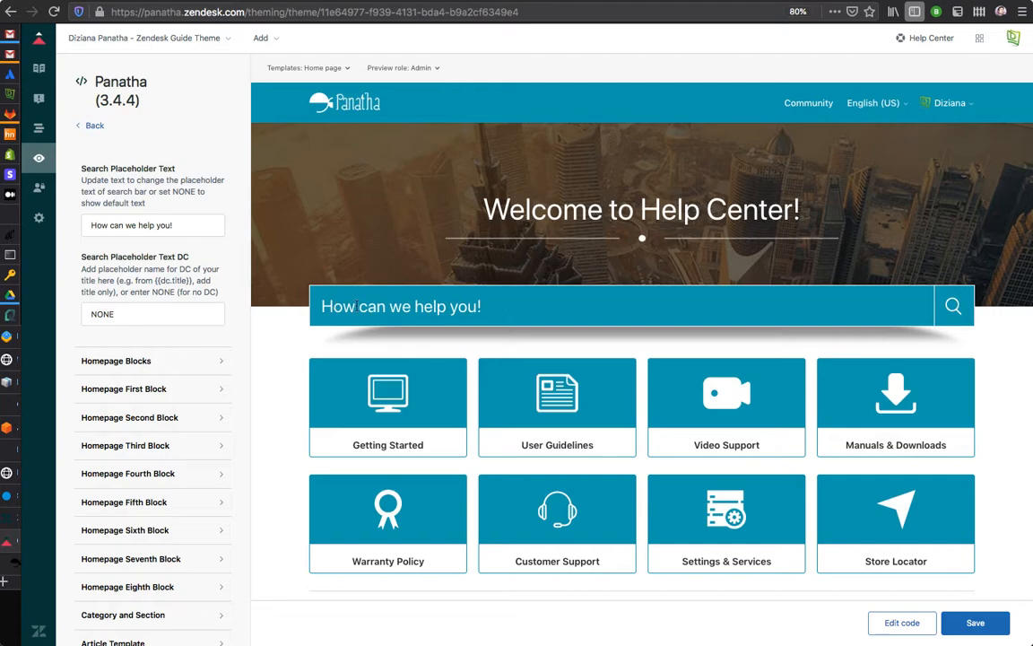
left_click(484, 302)
left_click(197, 225)
left_click(197, 224)
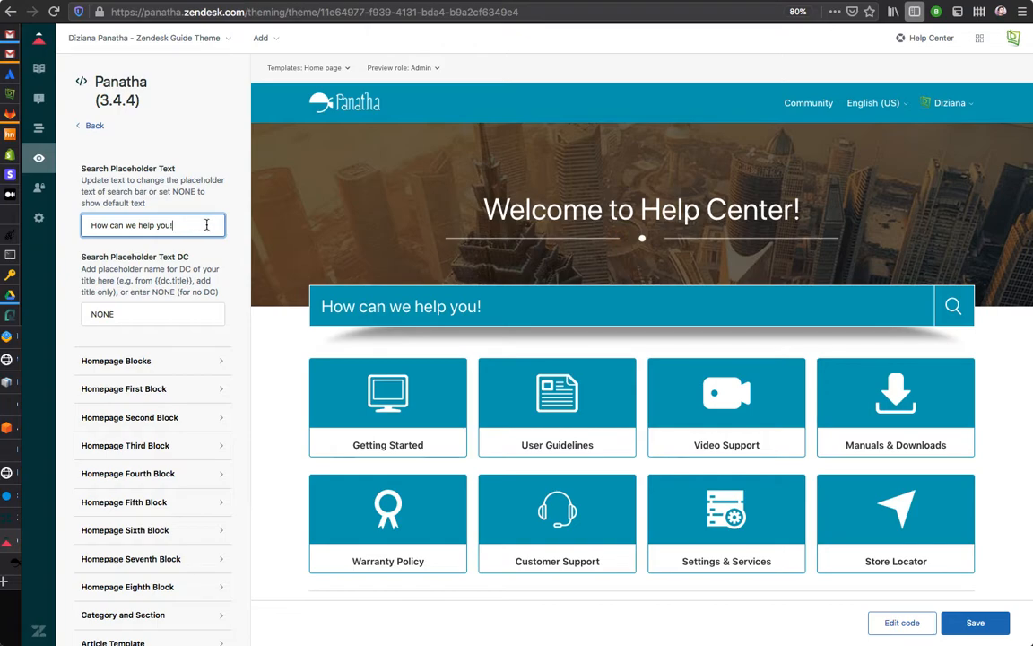
left_click_drag(197, 224, 91, 226)
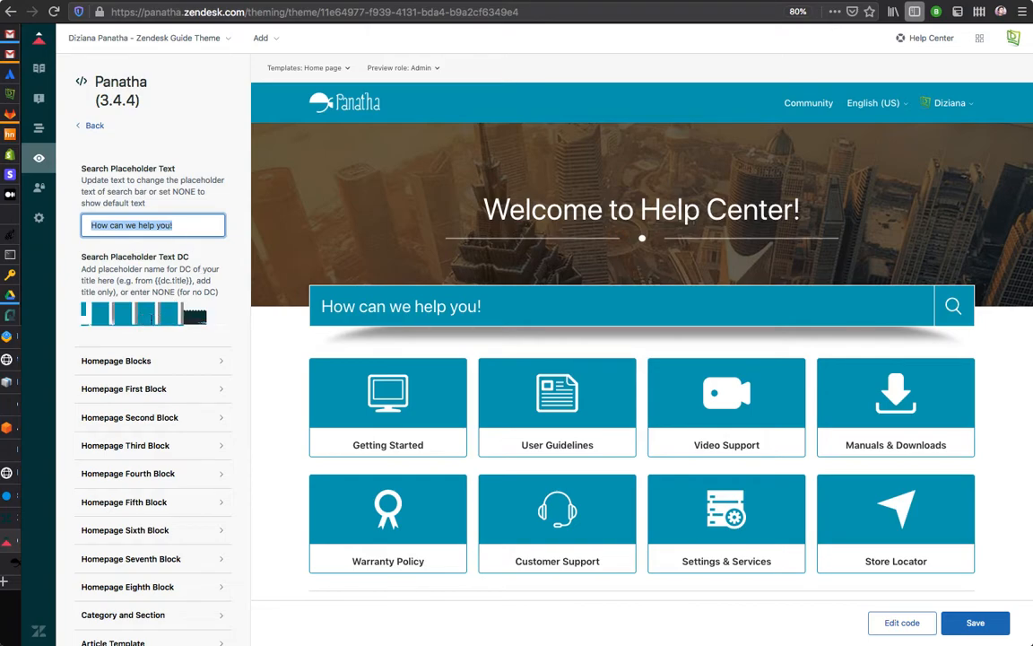
Examine the Search Placeholder Text DC field and its help text on dynamic content placeholders
left_click(154, 319)
double_click(177, 270)
left_click(122, 318)
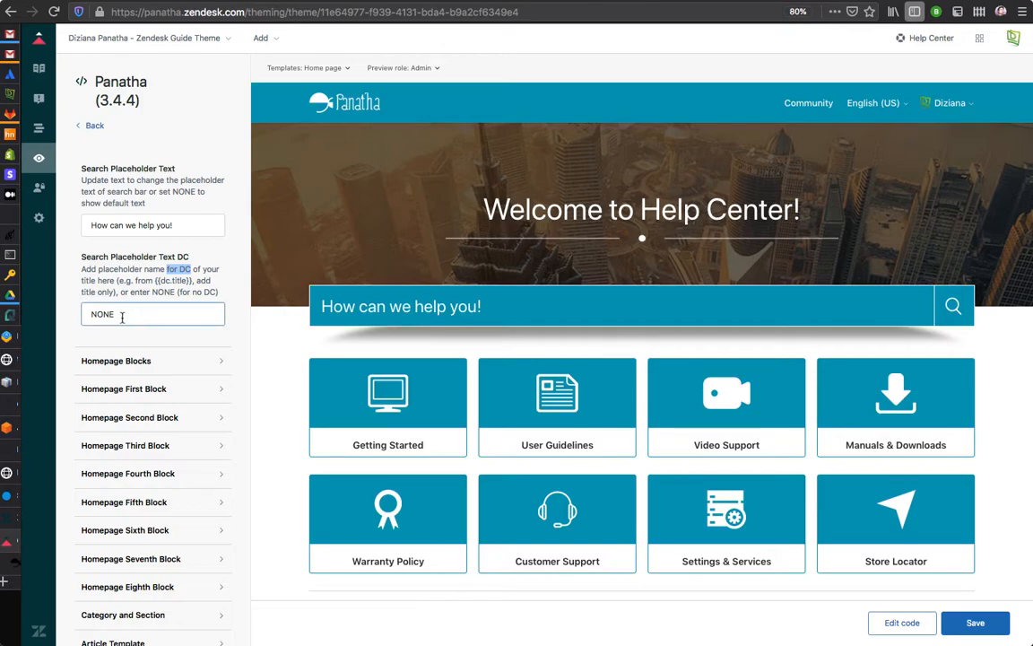
left_click(119, 315)
left_click(112, 319)
left_click(152, 293)
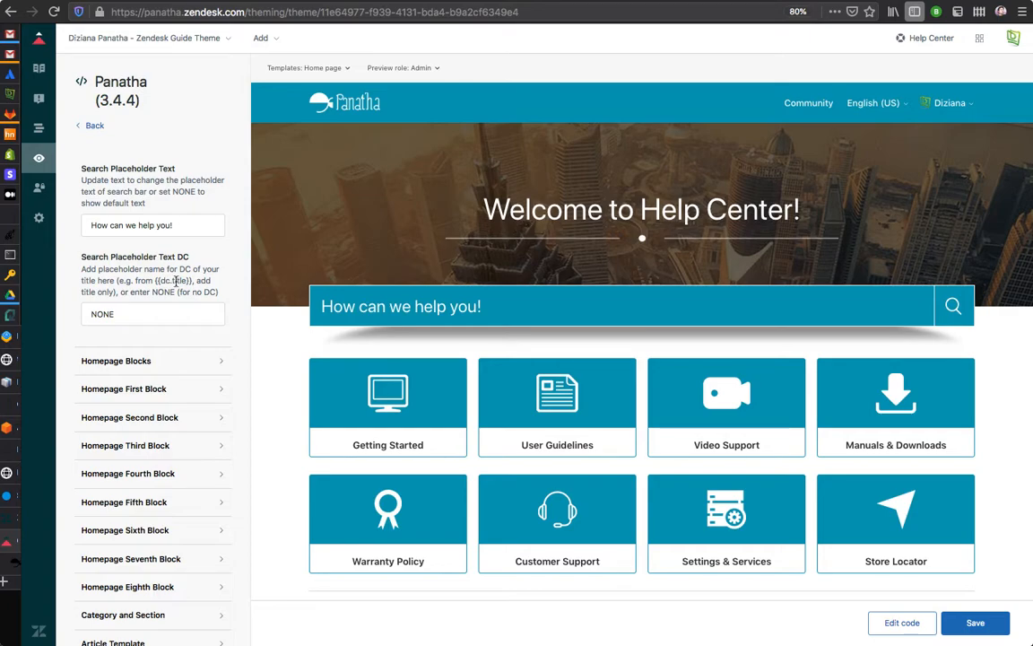
left_click(115, 313)
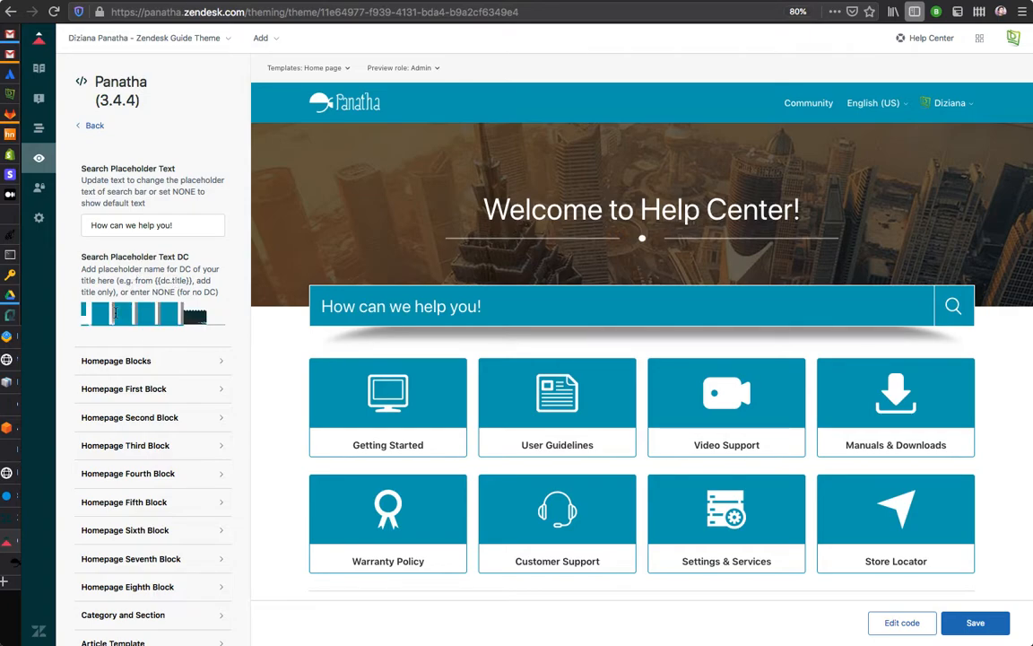
Look over the blocks in the home page preview and examine the Homepage Blocks options for category blocks, custom blocks, borders and knowledge base tree
scroll(215, 357, "down", 1)
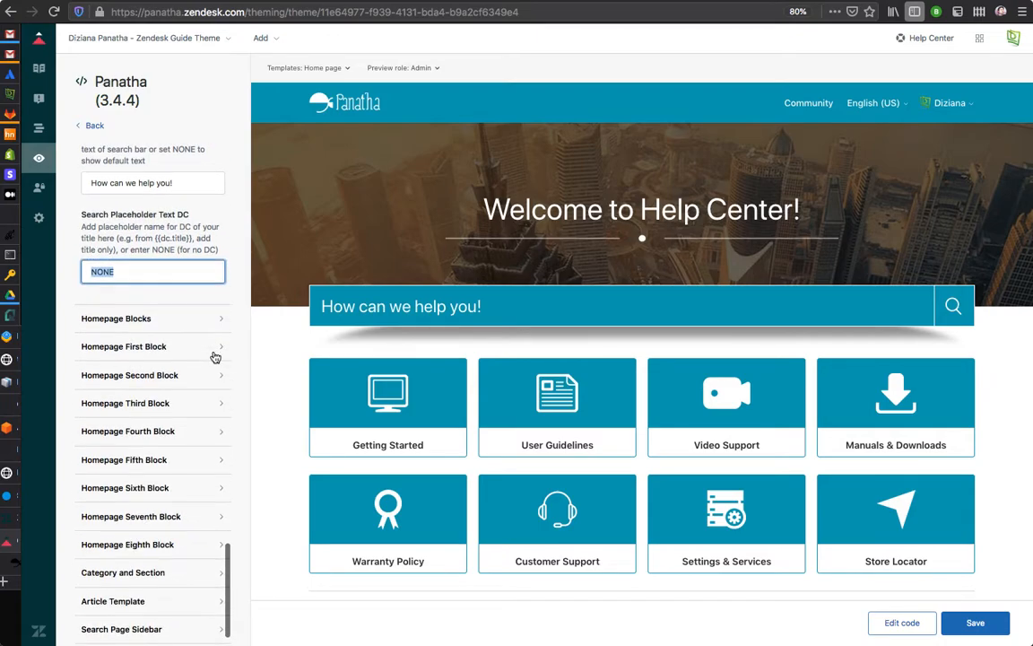
scroll(404, 288, "down", 3)
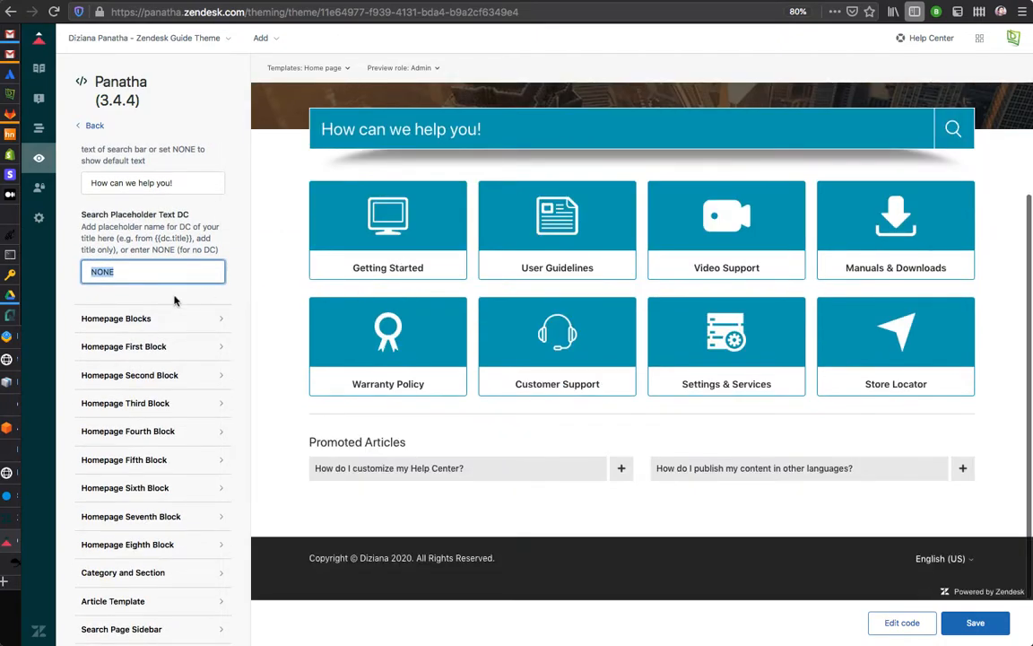
scroll(175, 300, "down", 1)
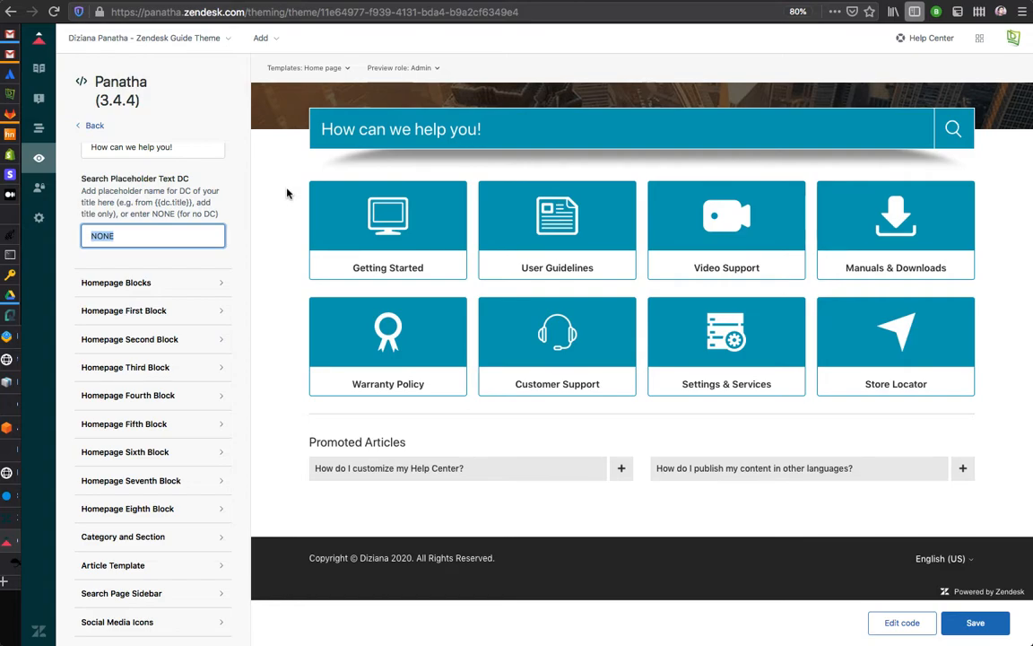
left_click(162, 285)
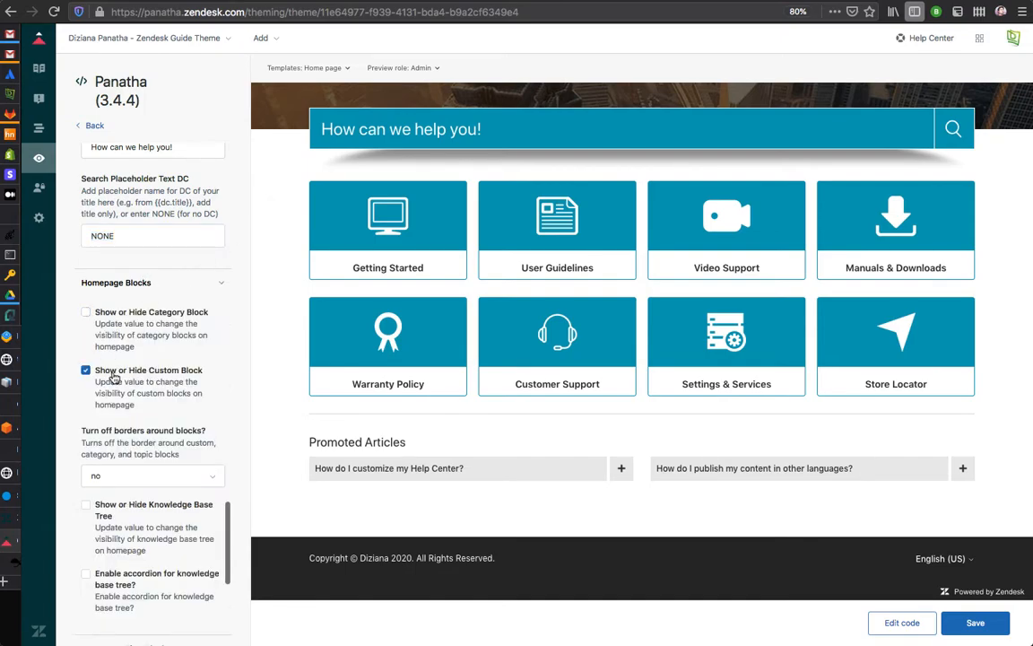
scroll(207, 372, "down", 1)
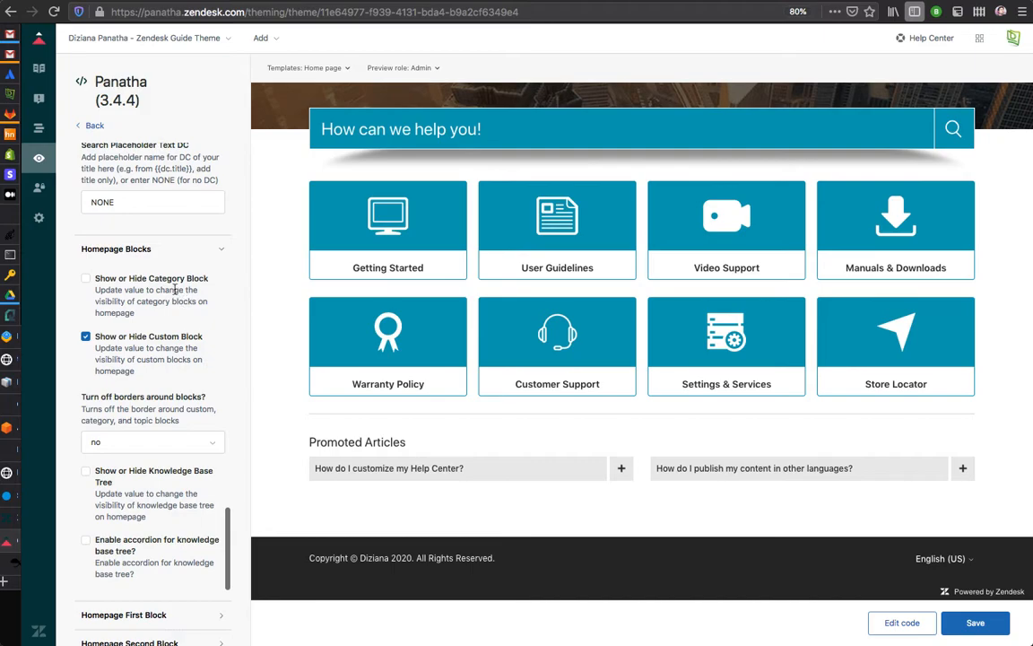
scroll(189, 318, "down", 6)
scroll(189, 319, "up", 3)
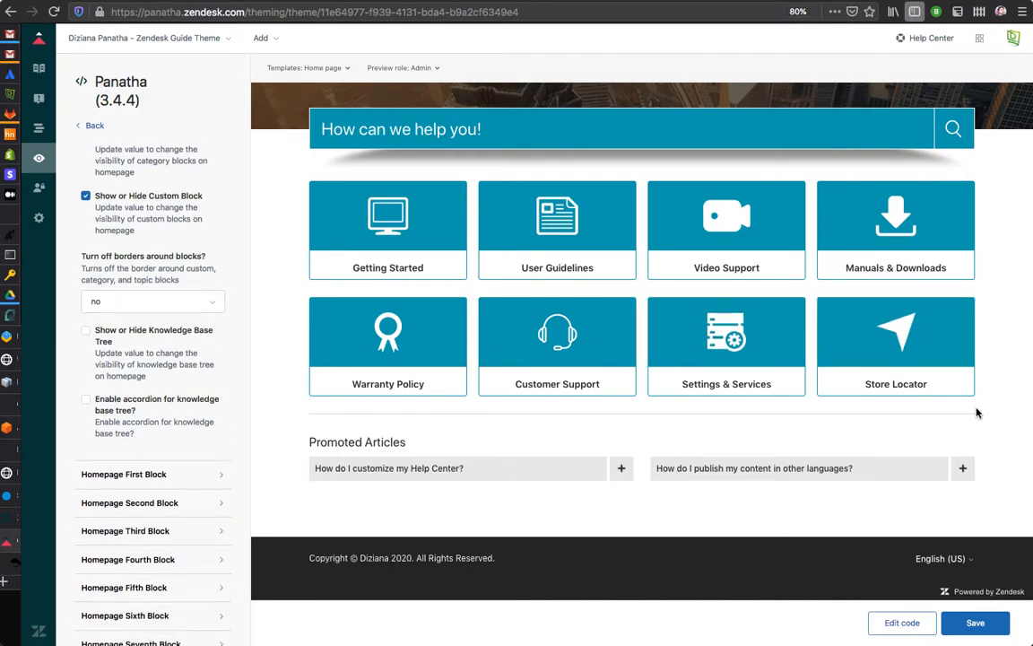
scroll(188, 295, "down", 5)
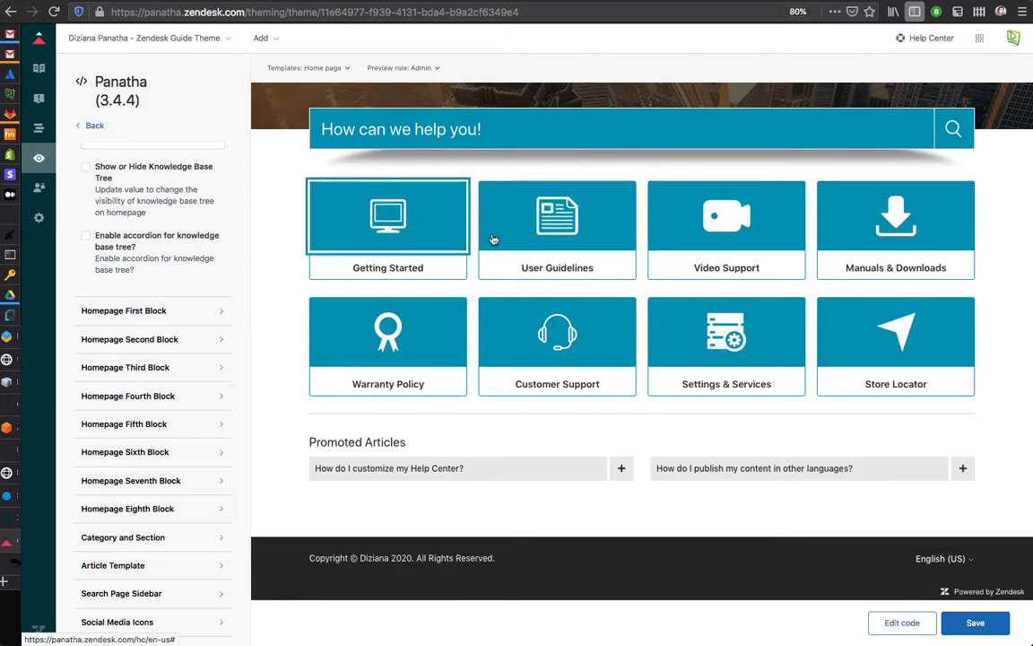
scroll(601, 271, "up", 3)
scroll(450, 332, "down", 3)
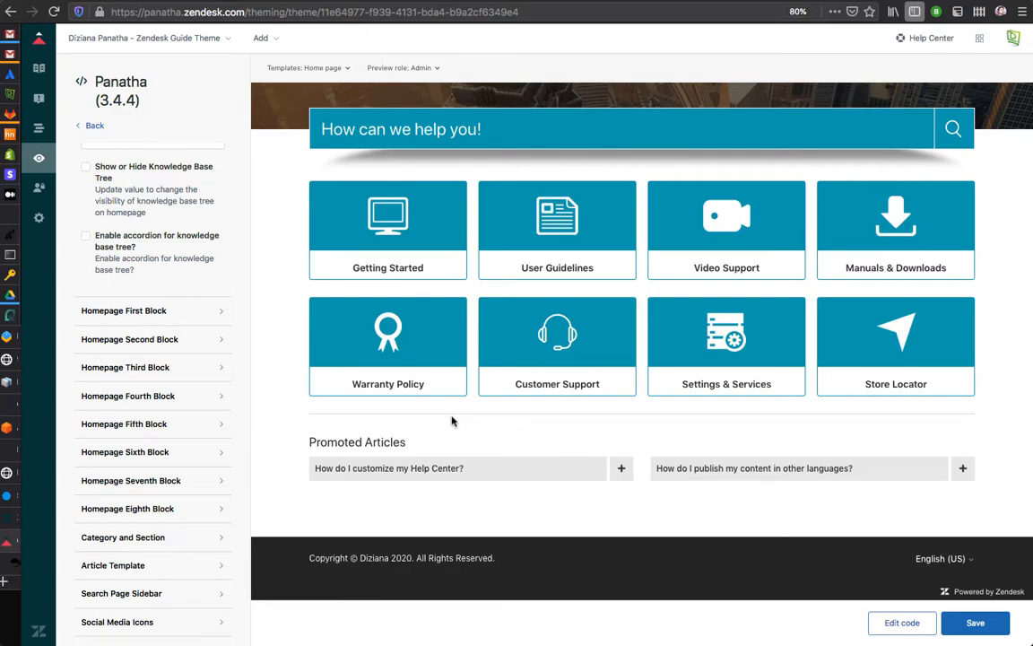
Open the Homepage First Block settings and examine its icon, title, dynamic content and URL fields
left_click(161, 312)
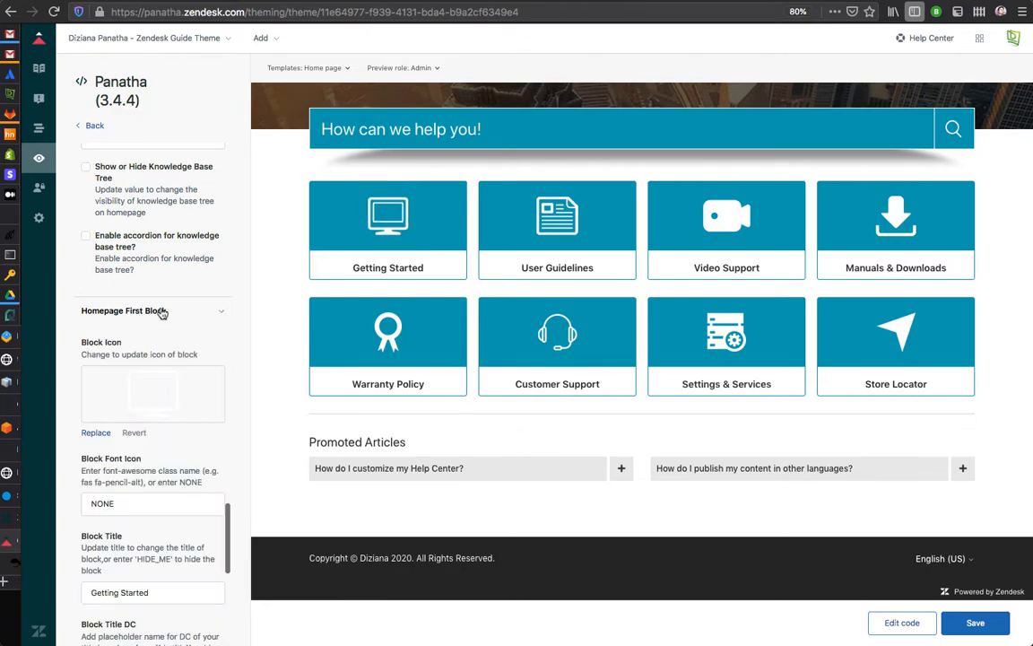
scroll(162, 311, "down", 3)
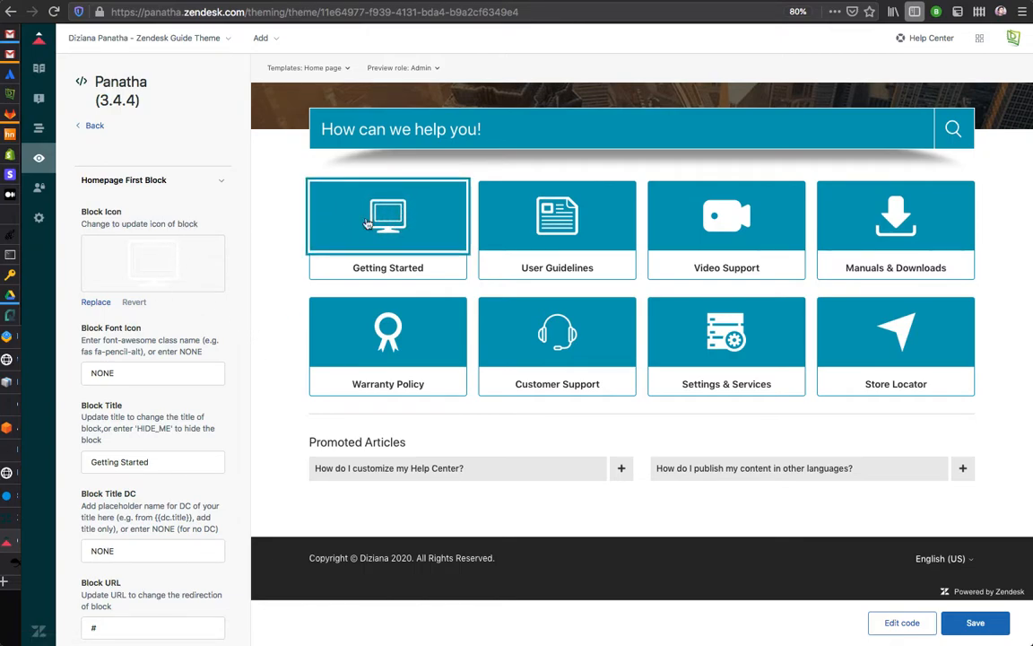
scroll(203, 334, "down", 1)
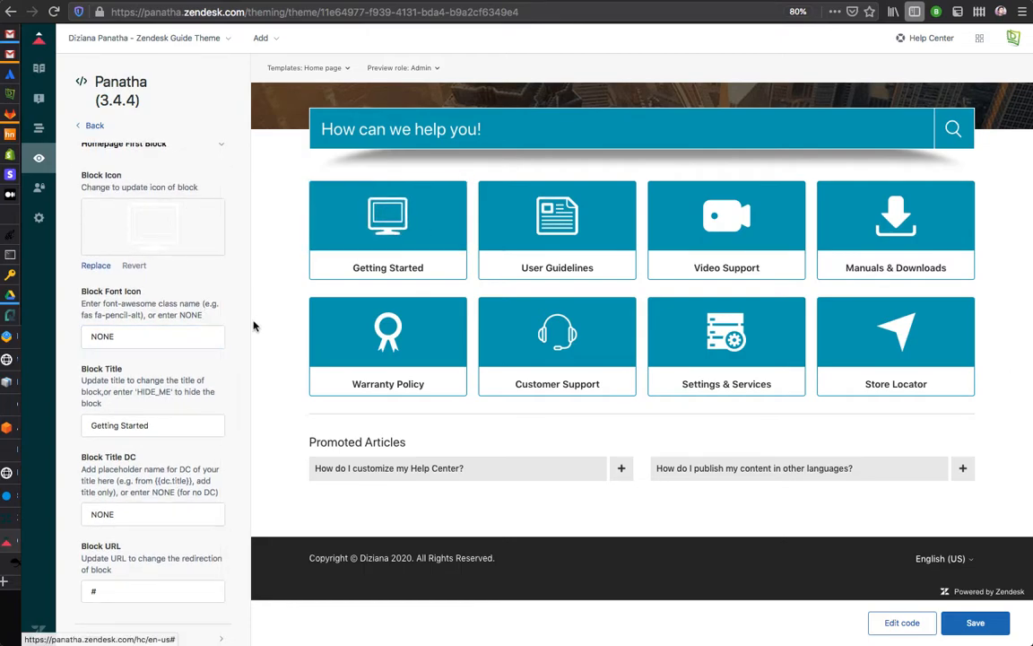
Set the Block Font Icon of the first homepage block to fas fa-pencil-alt
double_click(144, 339)
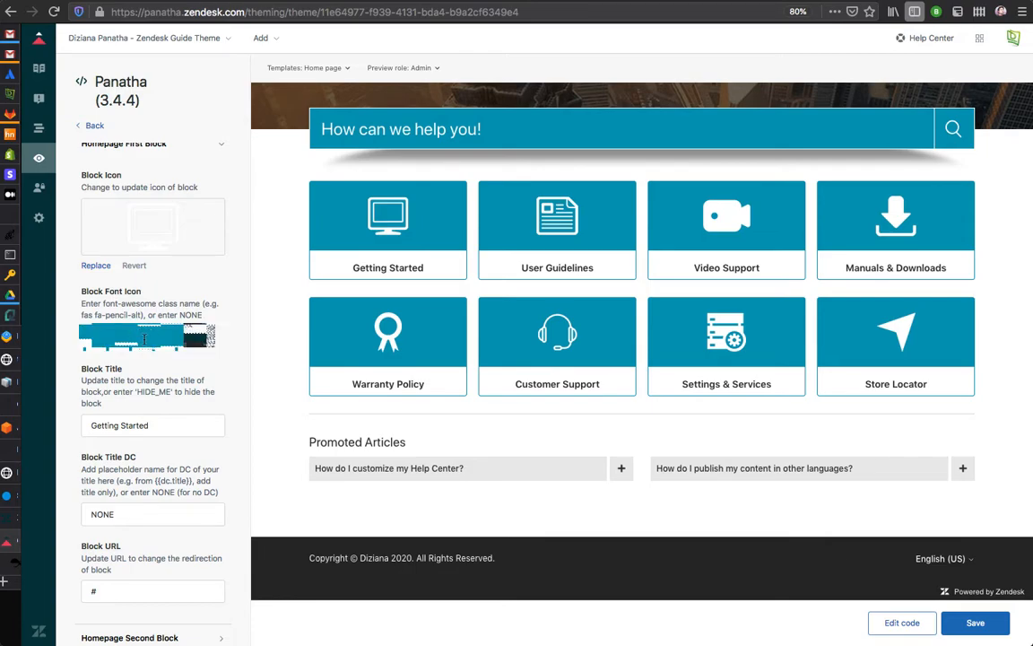
scroll(190, 303, "down", 4)
scroll(212, 346, "up", 2)
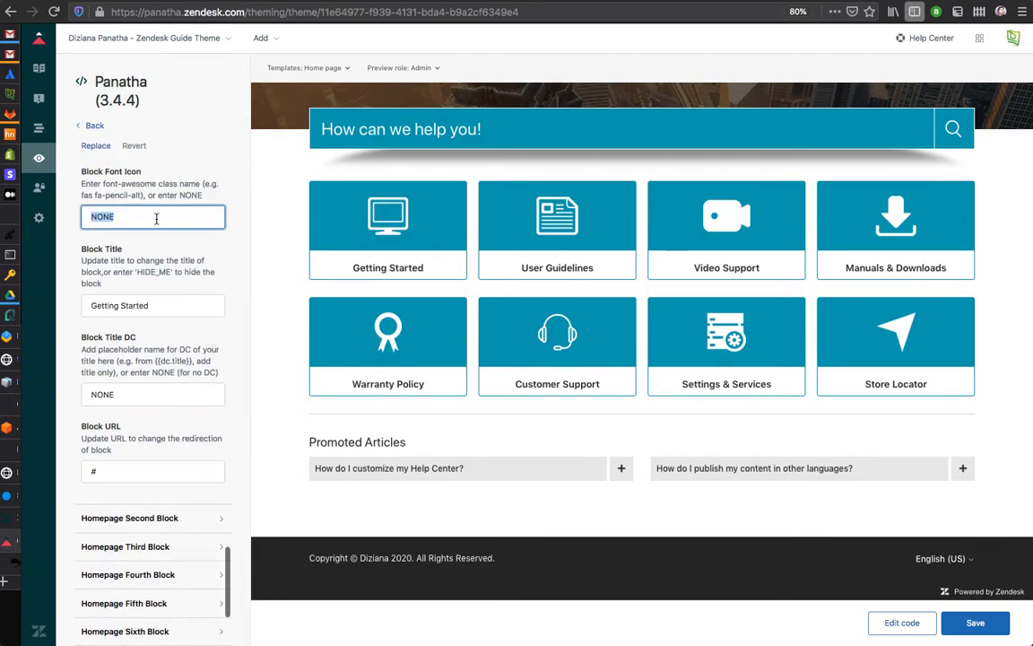
type("fas fa-pencil-alt")
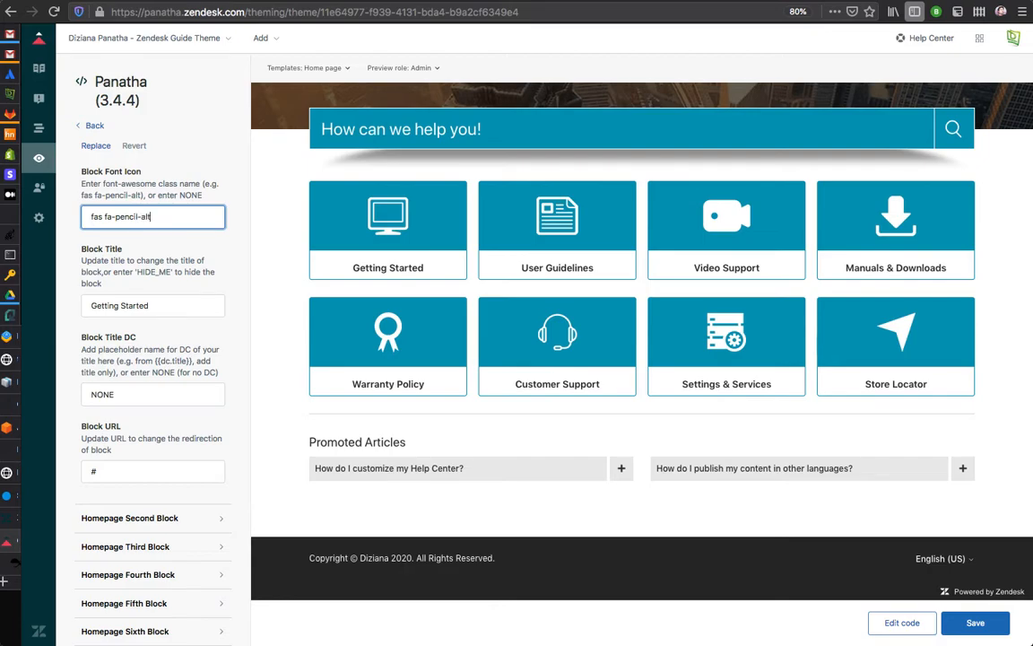
left_click(210, 235)
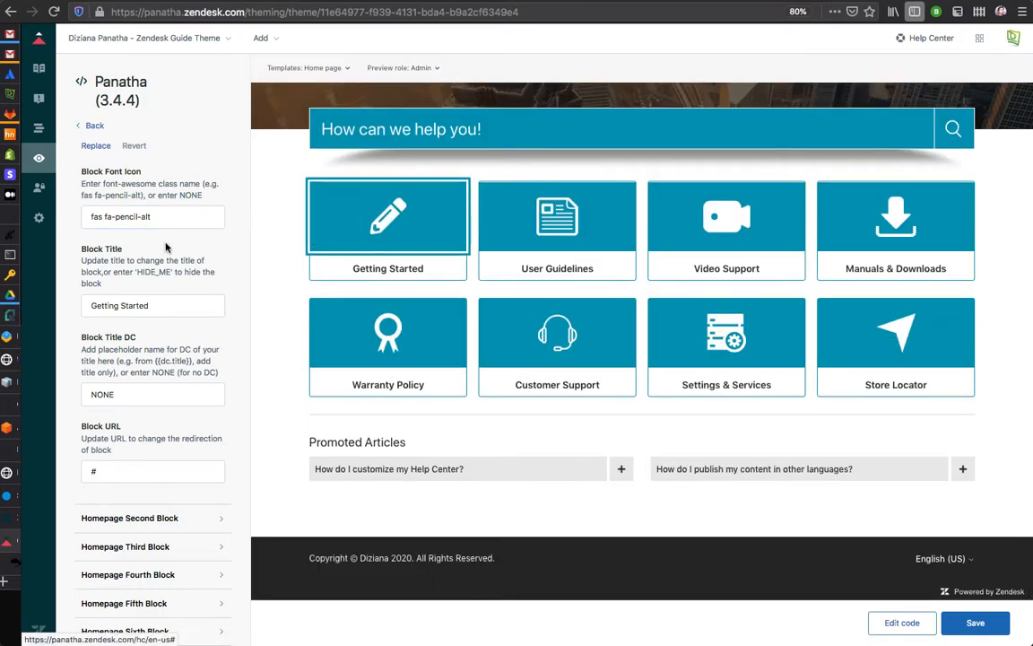
Change the Block Font Icon of the first homepage block to fas fa-map-marker
left_click_drag(115, 217, 131, 219)
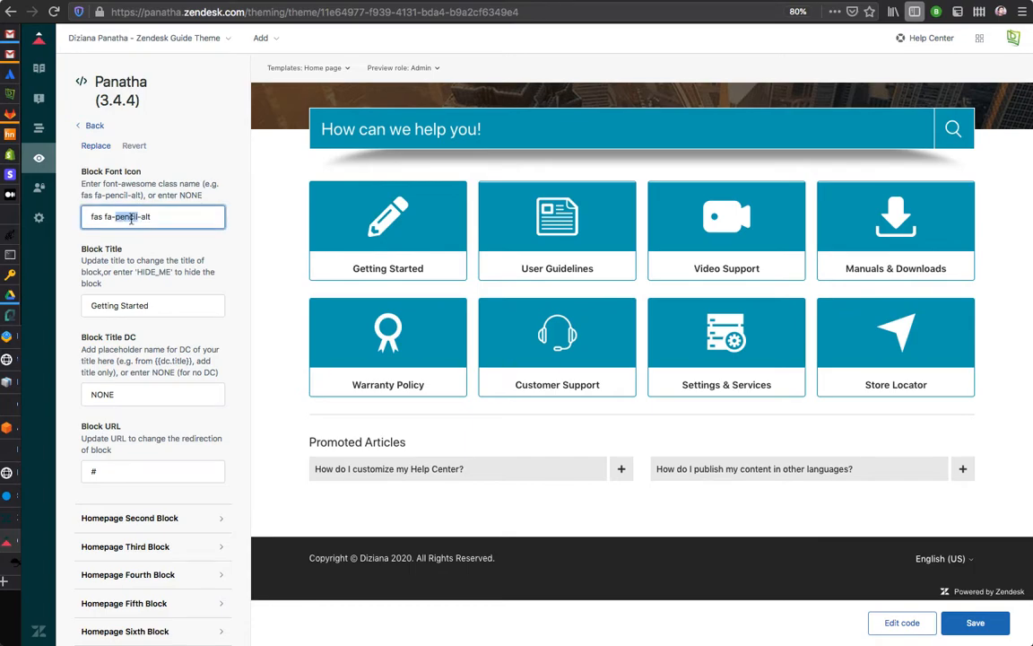
key("shift+super+Right")
type("map-marker")
left_click(181, 253)
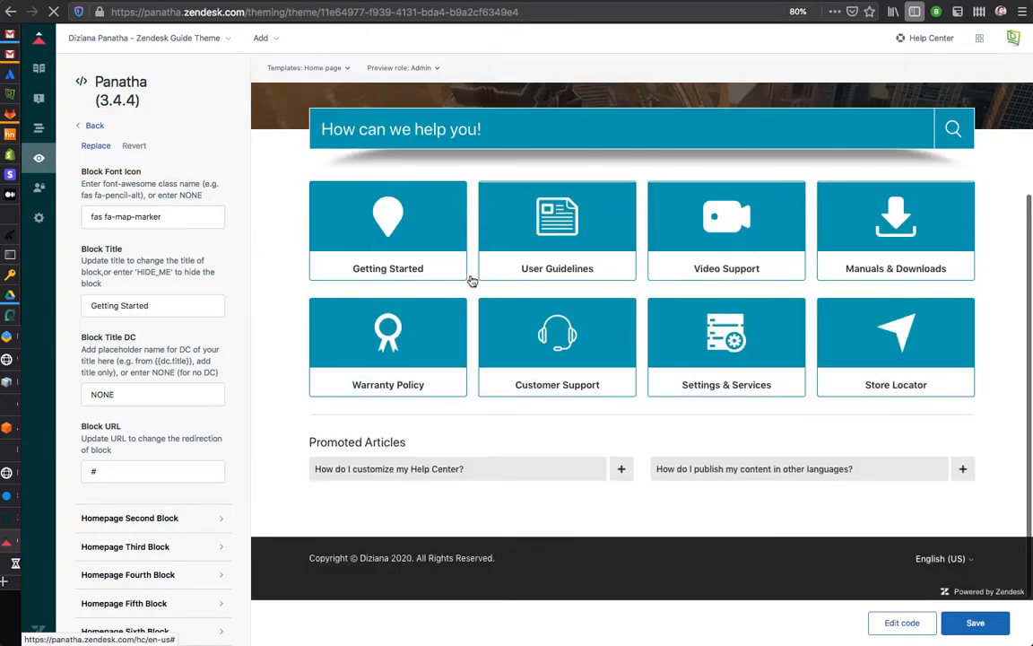
Set the first homepage block's Block Font Icon to NONE so the block uses its image icon
triple_click(211, 215)
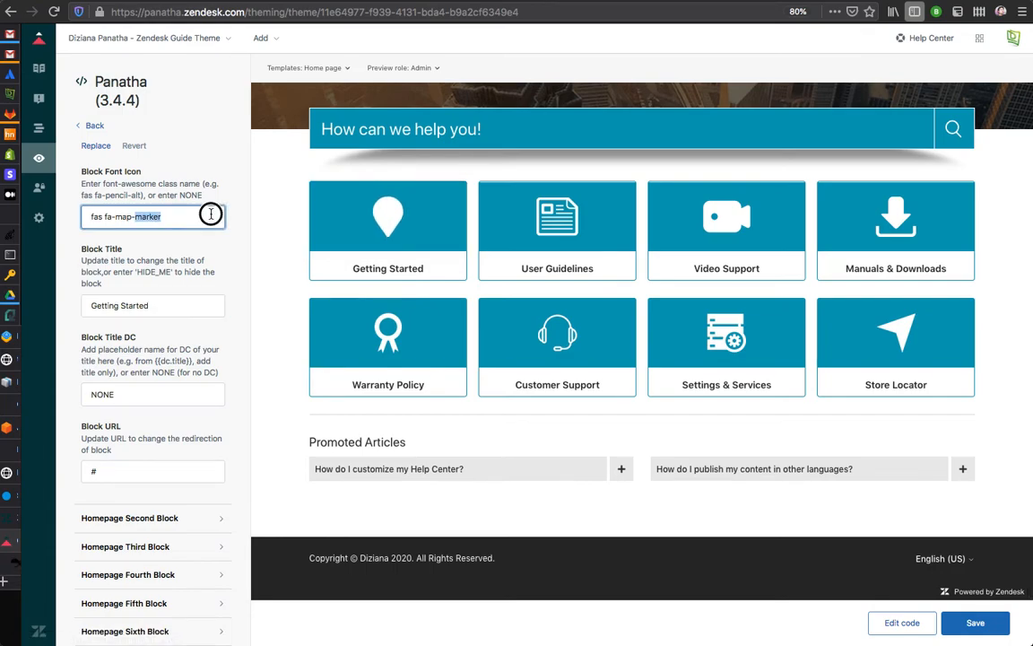
type("NON")
scroll(192, 314, "up", 2)
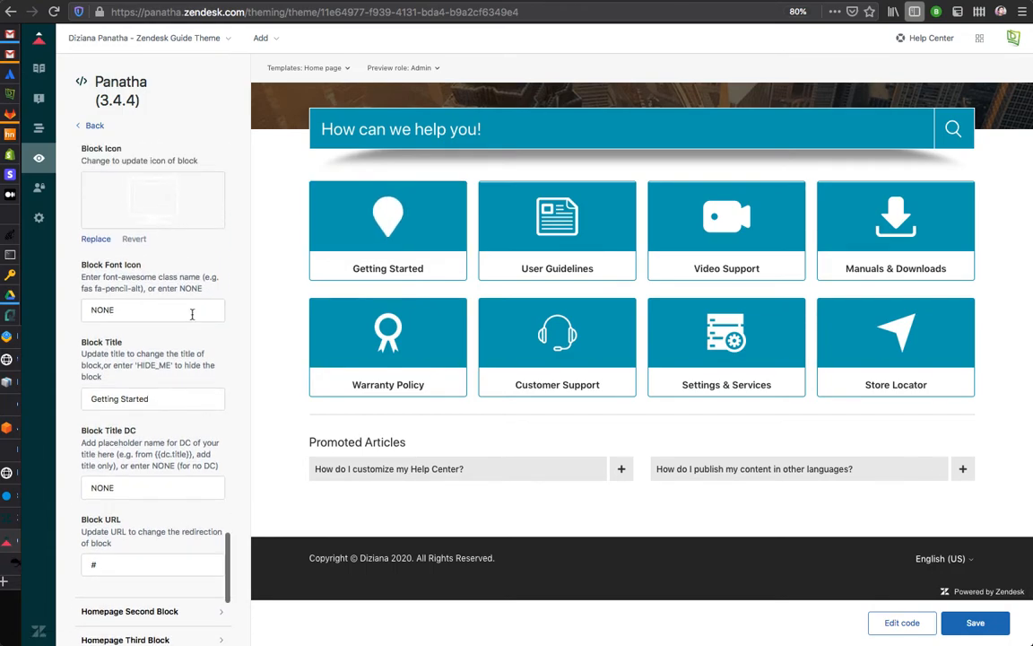
scroll(194, 316, "down", 1)
scroll(125, 311, "up", 2)
left_click(122, 335)
left_click(139, 350)
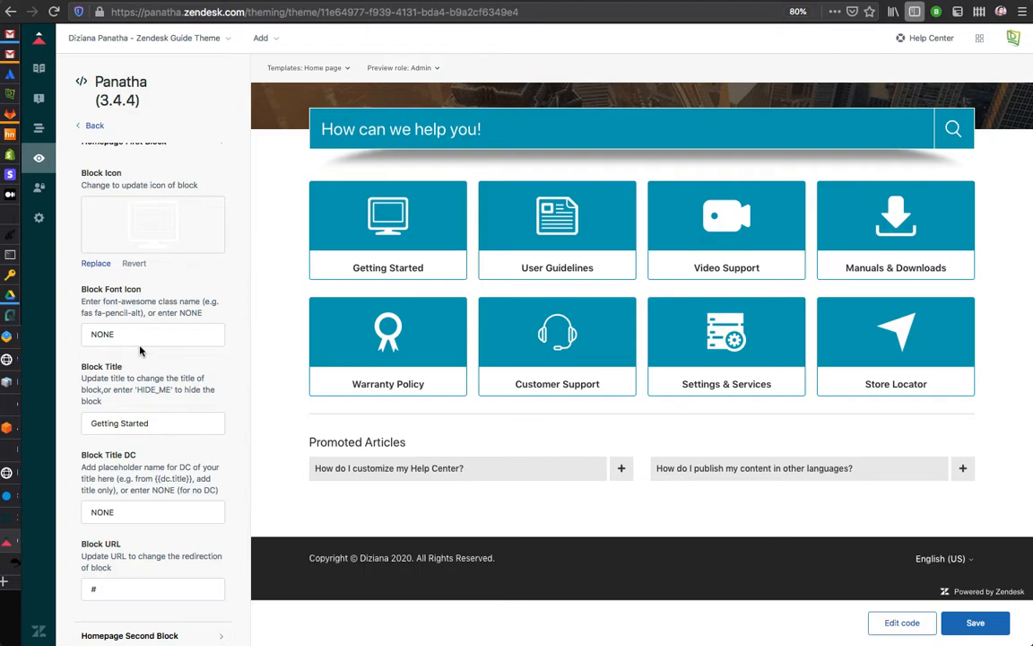
Examine the Block Font Icon and Block Title fields of the first homepage block, selecting the text in each
double_click(138, 335)
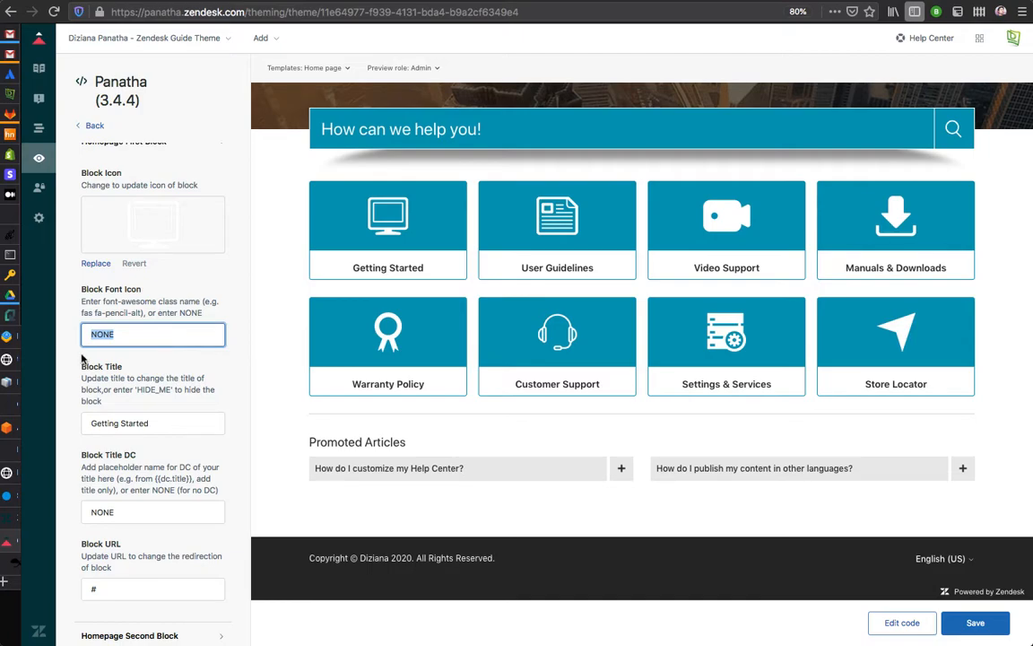
scroll(134, 363, "down", 3)
left_click(192, 295)
double_click(192, 296)
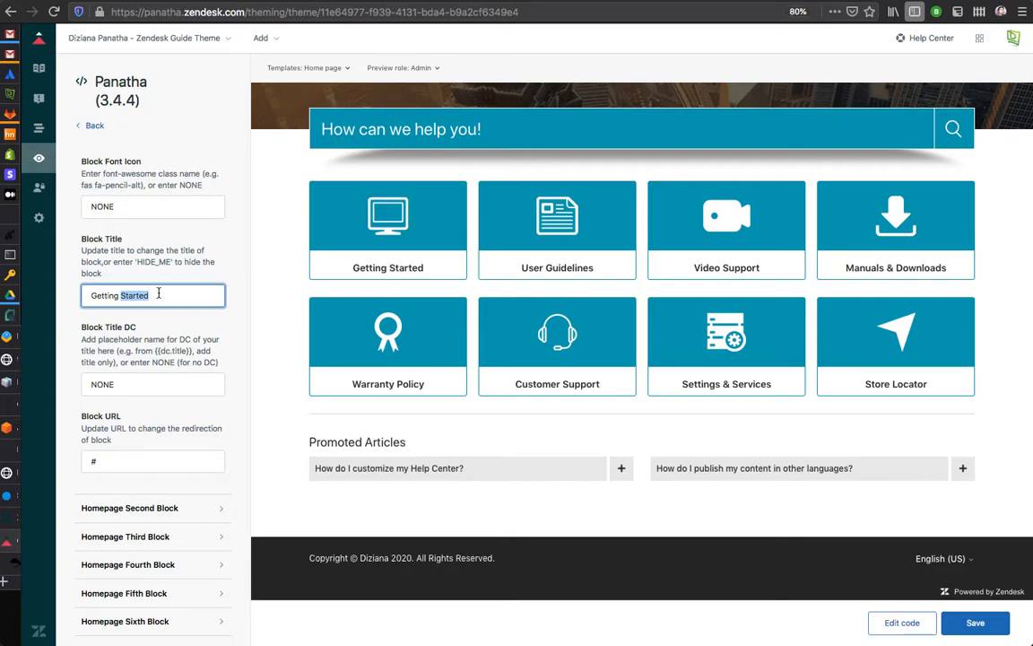
scroll(165, 311, "down", 2)
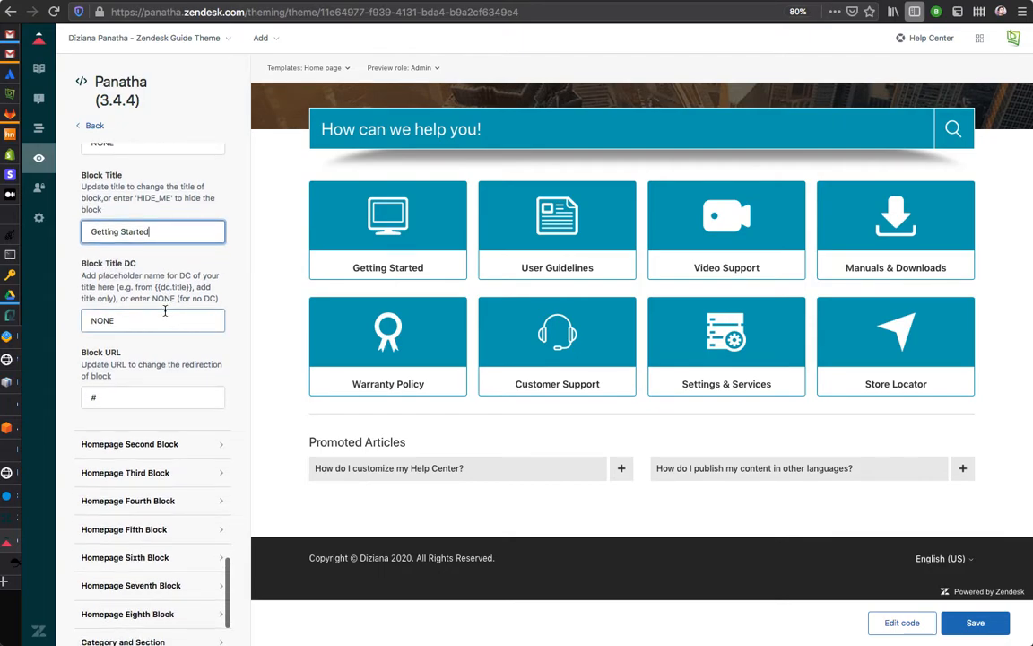
Examine the Block Title DC field of the first homepage block, selecting its text
scroll(165, 311, "up", 1)
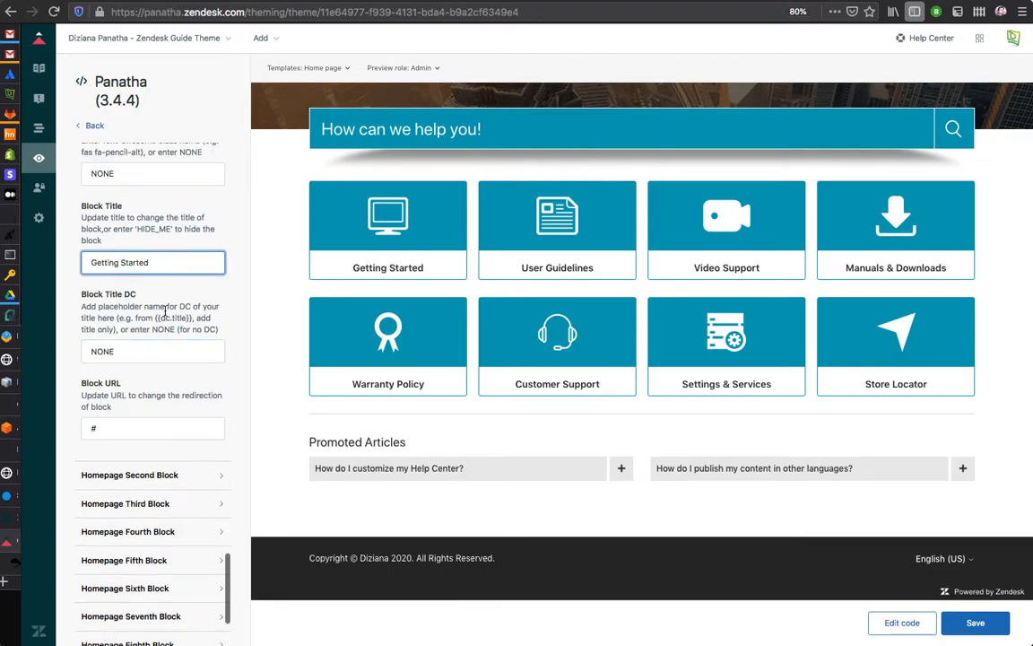
left_click(135, 351)
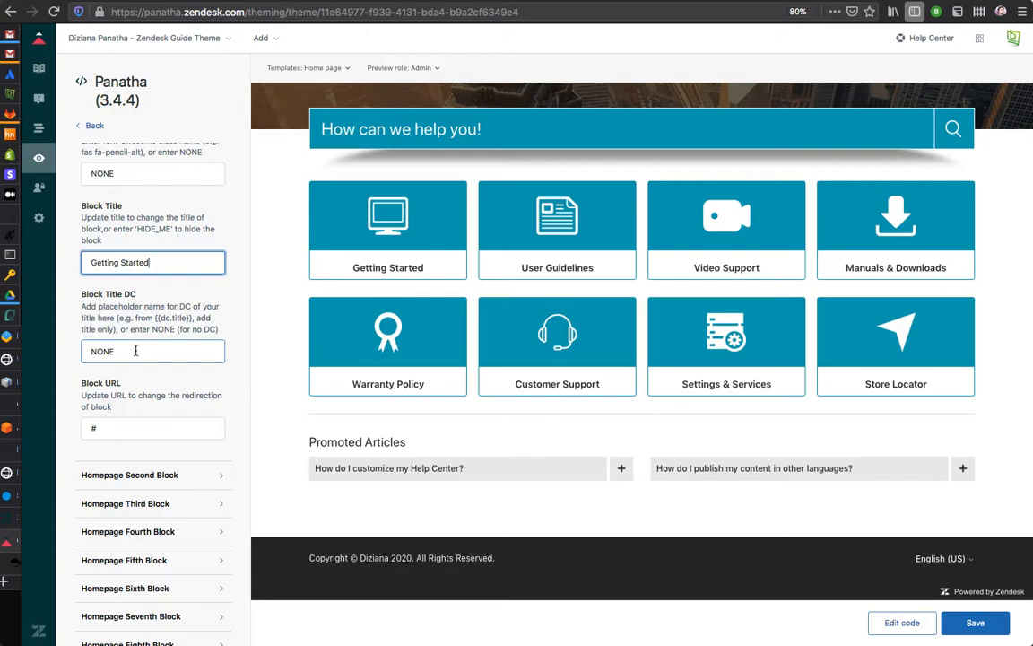
left_click(135, 351)
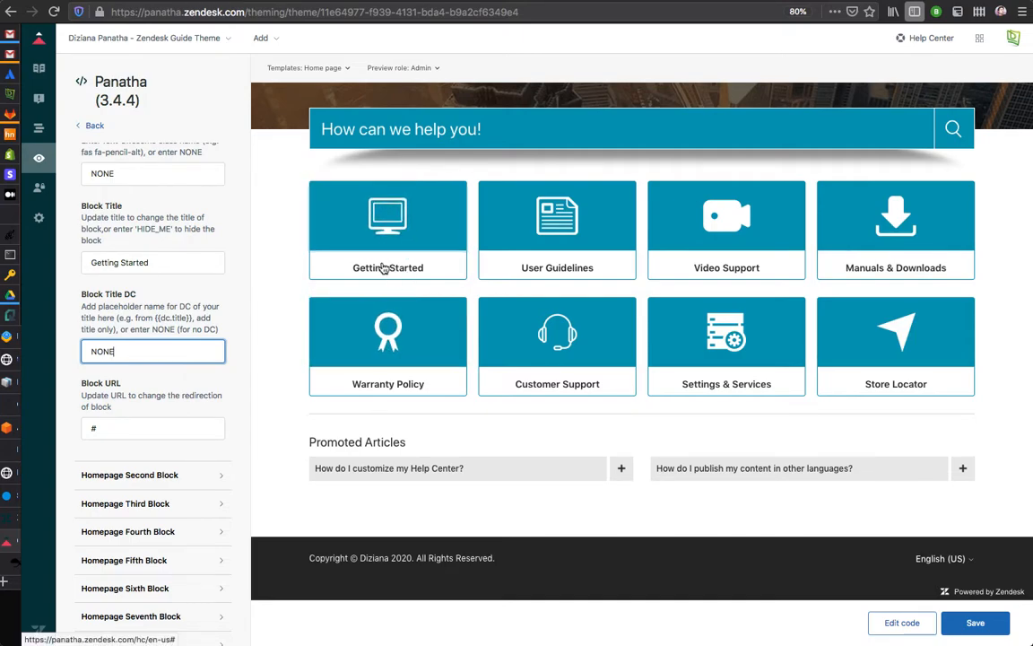
double_click(163, 350)
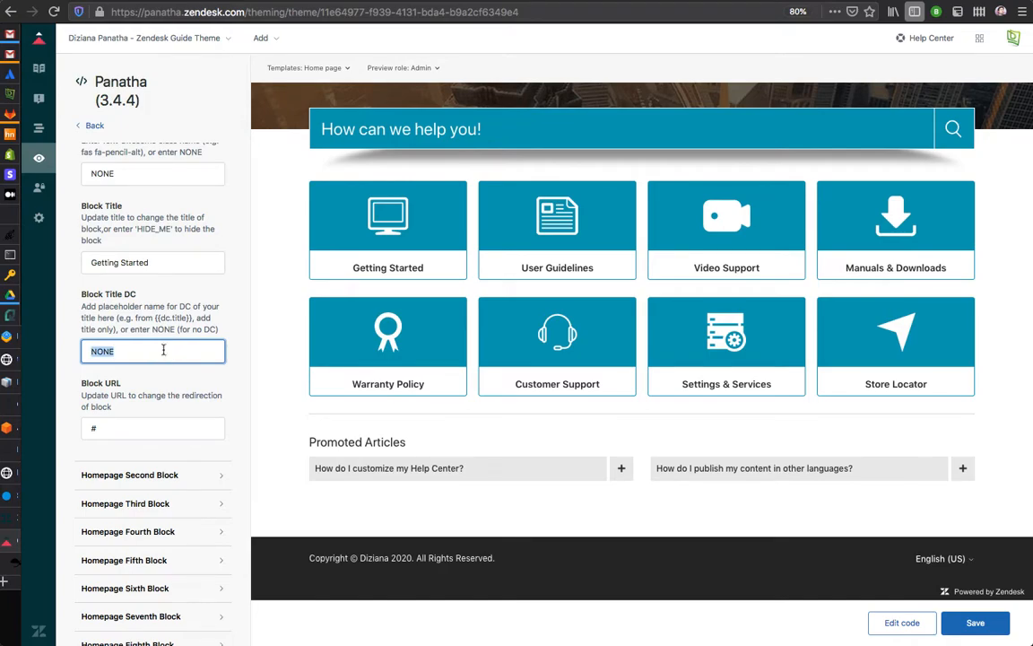
left_click(101, 429)
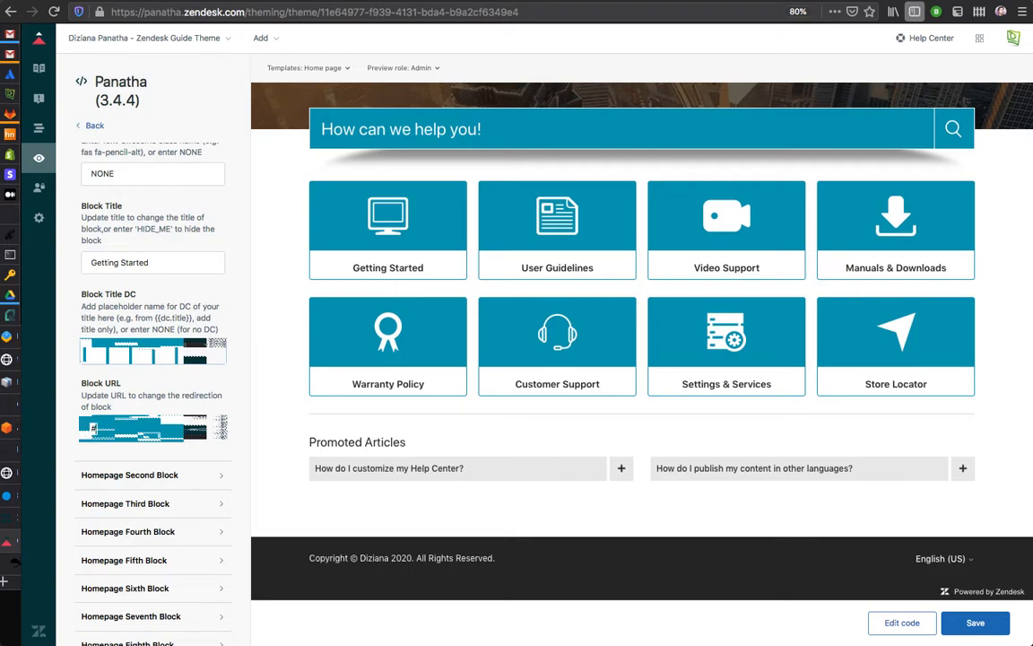
scroll(175, 313, "up", 10)
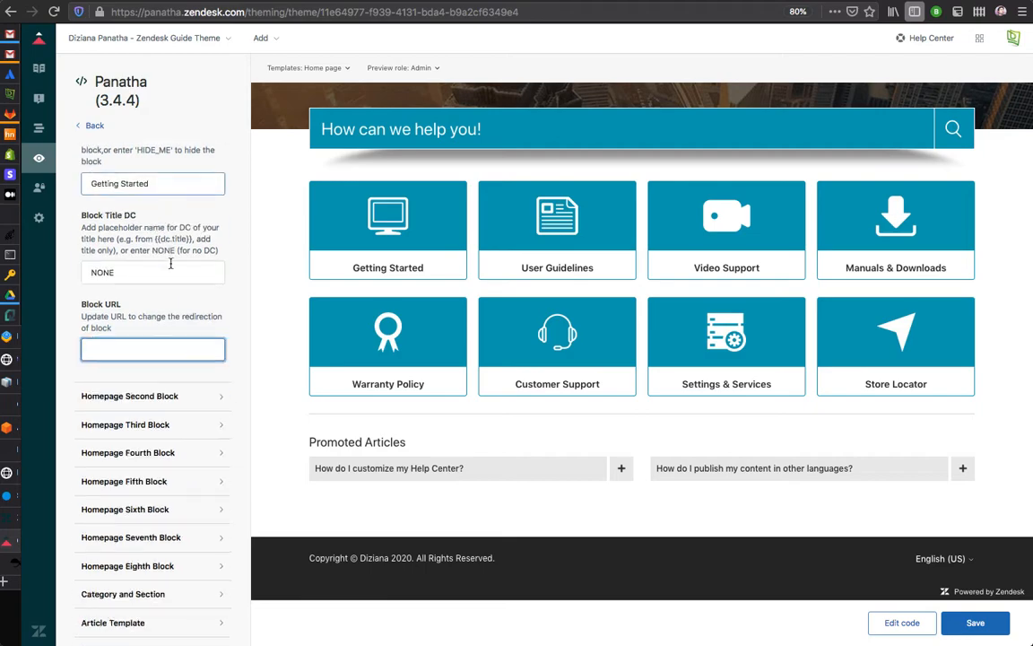
scroll(133, 271, "up", 4)
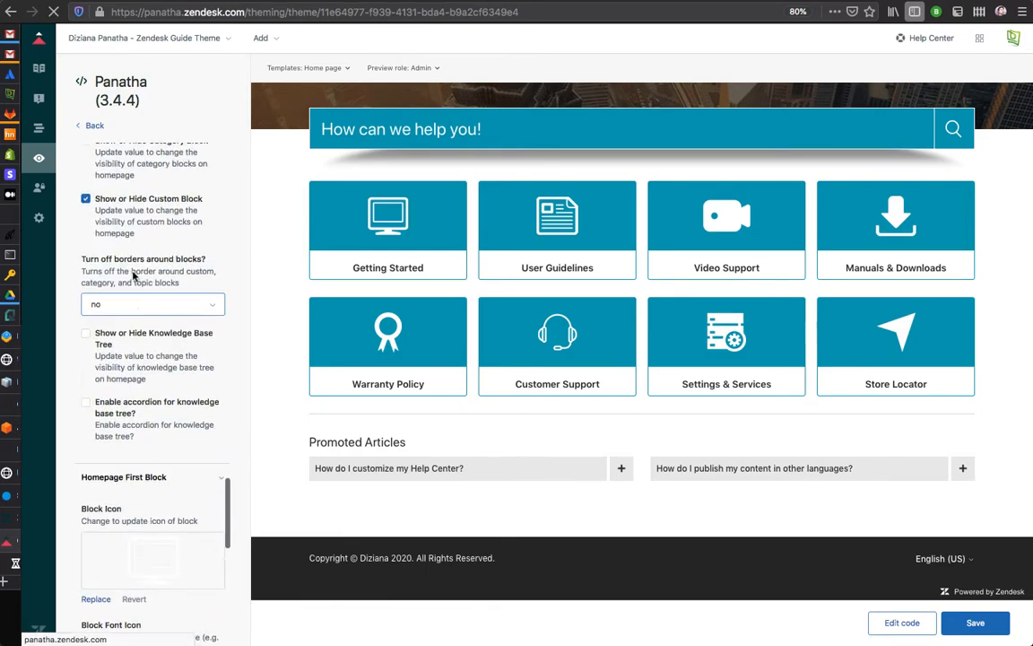
scroll(133, 271, "up", 3)
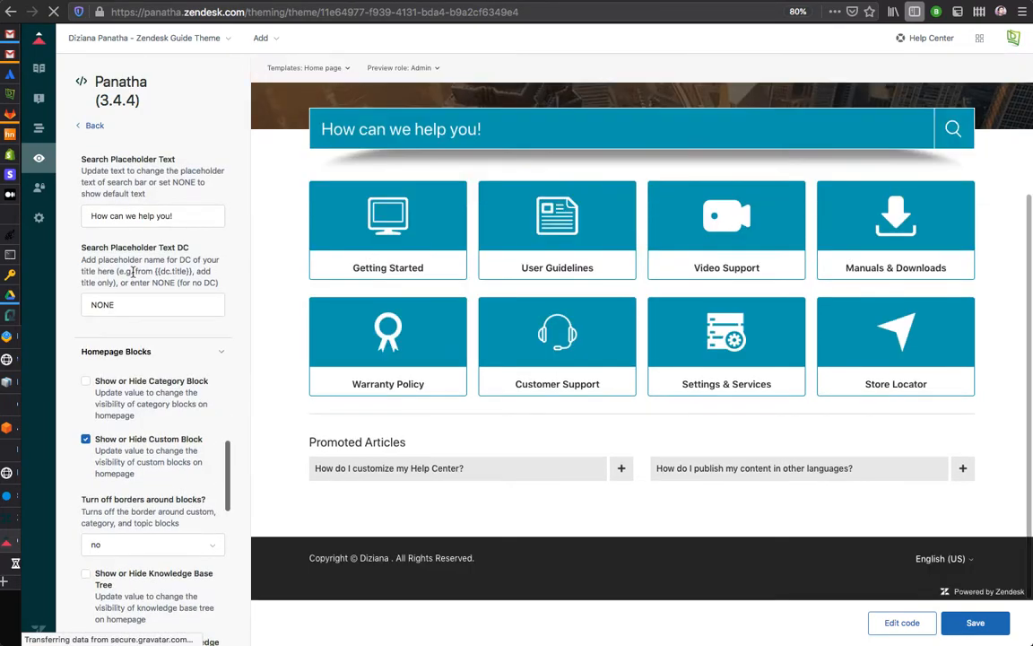
scroll(135, 278, "down", 6)
scroll(135, 278, "down", 5)
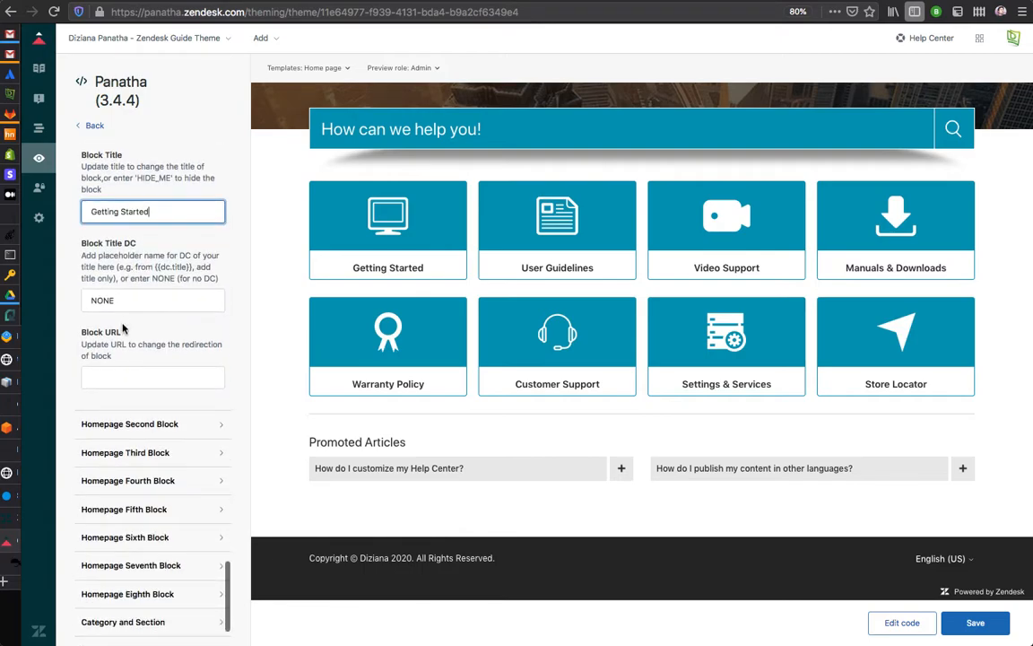
left_click(98, 375)
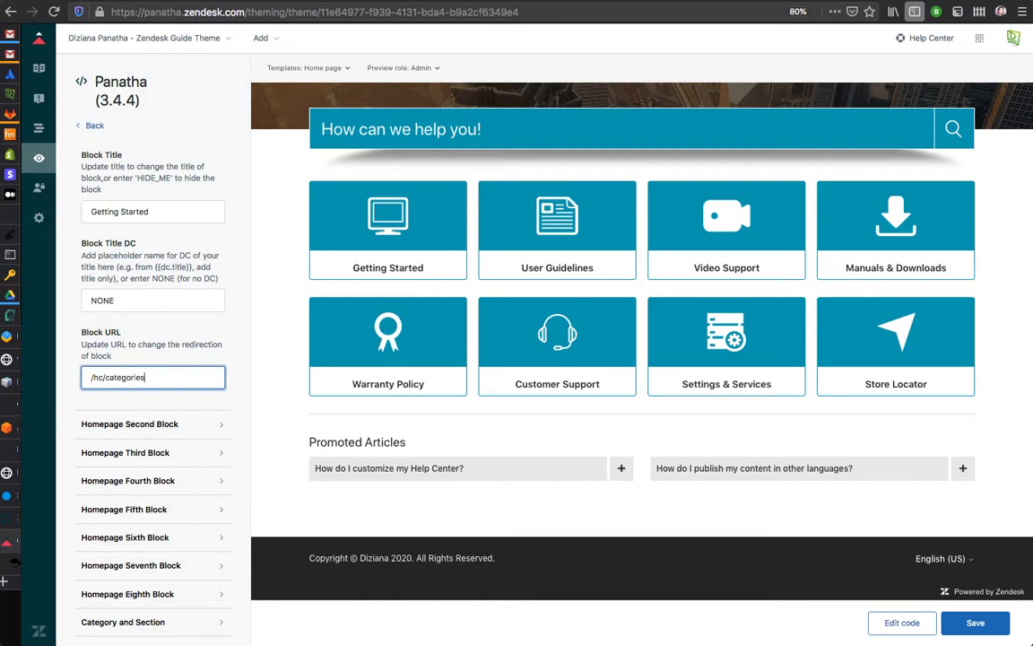
type("/hc/categories/23423423423")
key("ctrl+a")
type("https://www.google.c")
key("BackSpace")
key("BackSpace")
key("BackSpace")
key("BackSpace")
key("BackSpace")
key("BackSpace")
key("BackSpace")
type("oogle.com")
key("ctrl+a")
type("https:")
type("//support.diziana.co")
type("m/hc/articles")
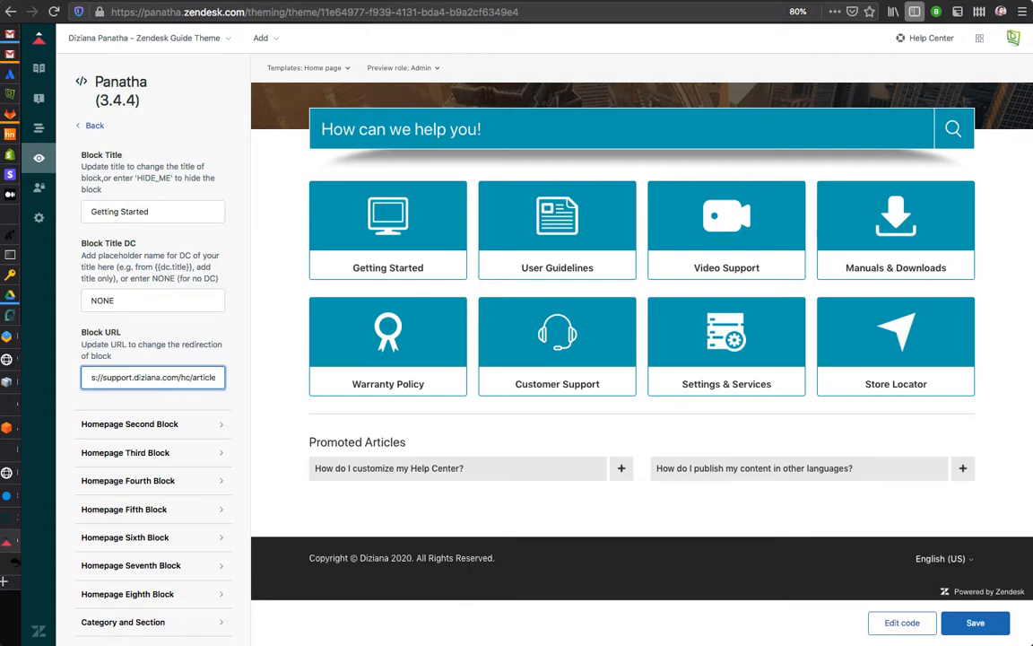
key("BackSpace")
key("BackSpace")
key("BackSpace")
key("BackSpace")
key("BackSpace")
key("BackSpace")
key("BackSpace")
type("enus")
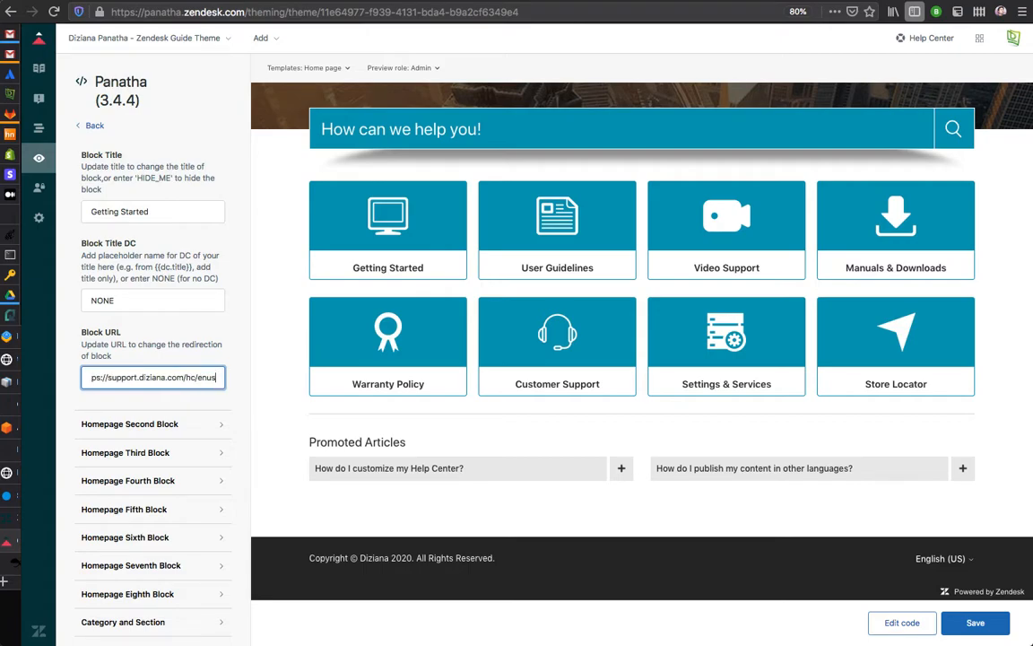
key("BackSpace")
type("-us/article")
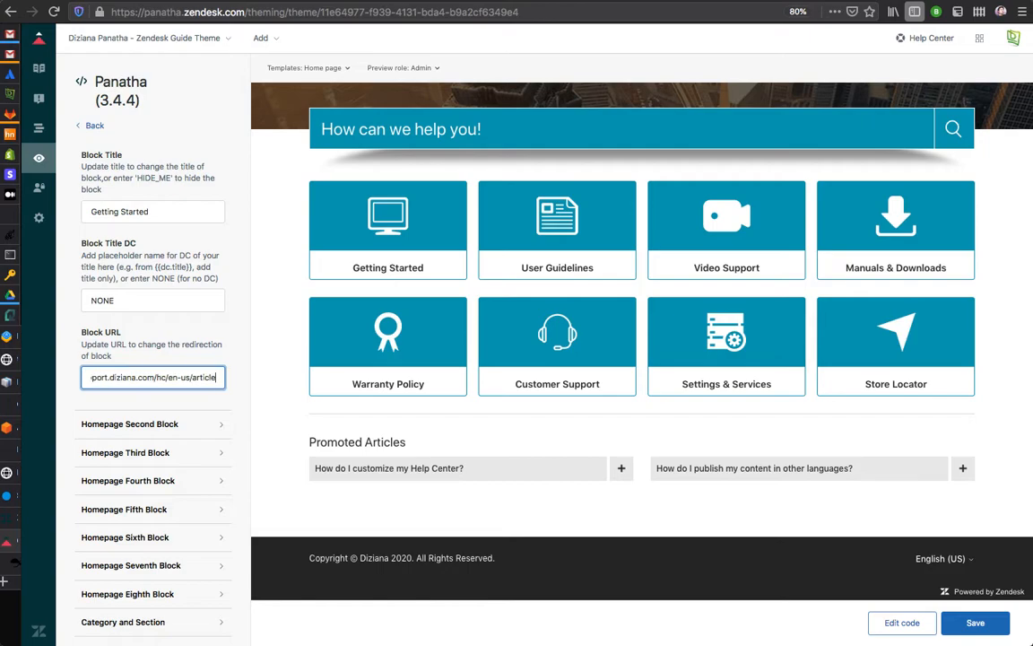
type("s/342344")
Set the first homepage block's Block URL to #
key("super+a")
type("#")
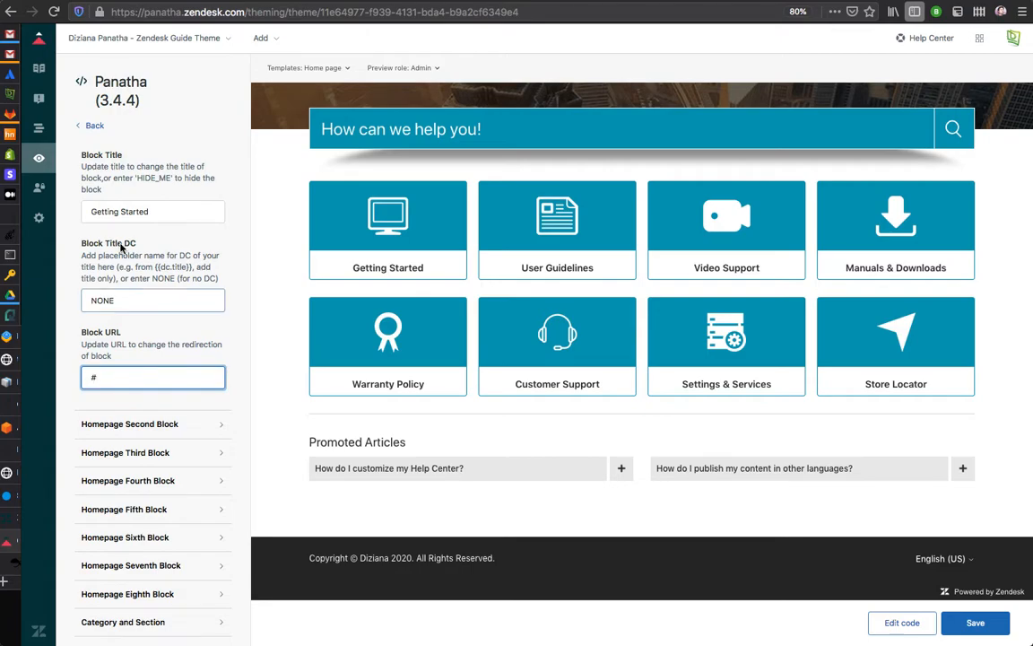
left_click(233, 344)
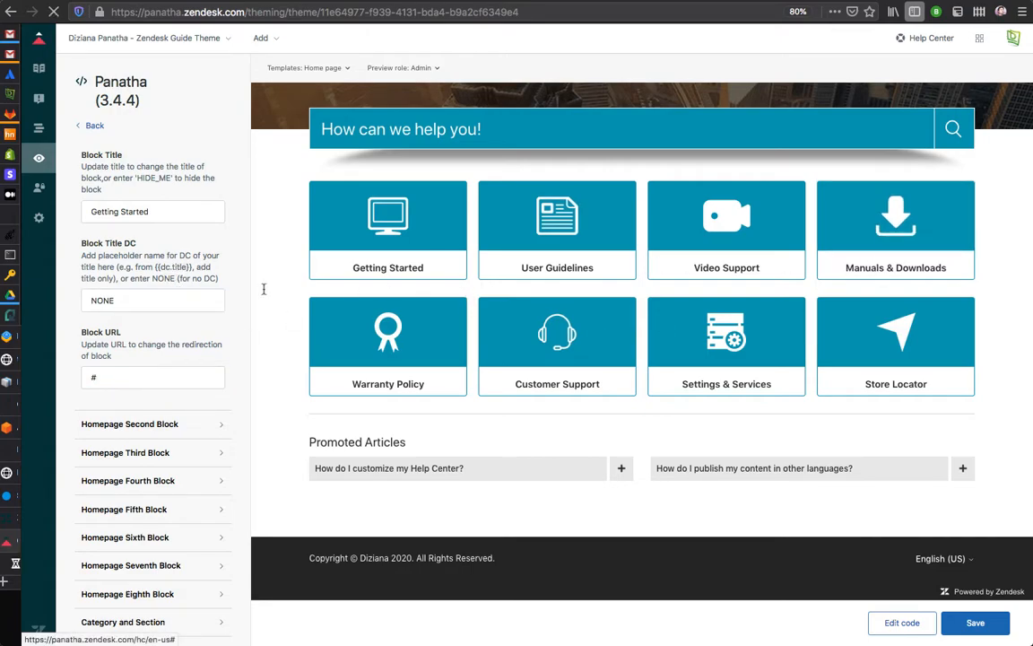
Hide the first homepage block by setting its Block Title to HIDE_ME
scroll(167, 319, "up", 1)
scroll(167, 315, "up", 1)
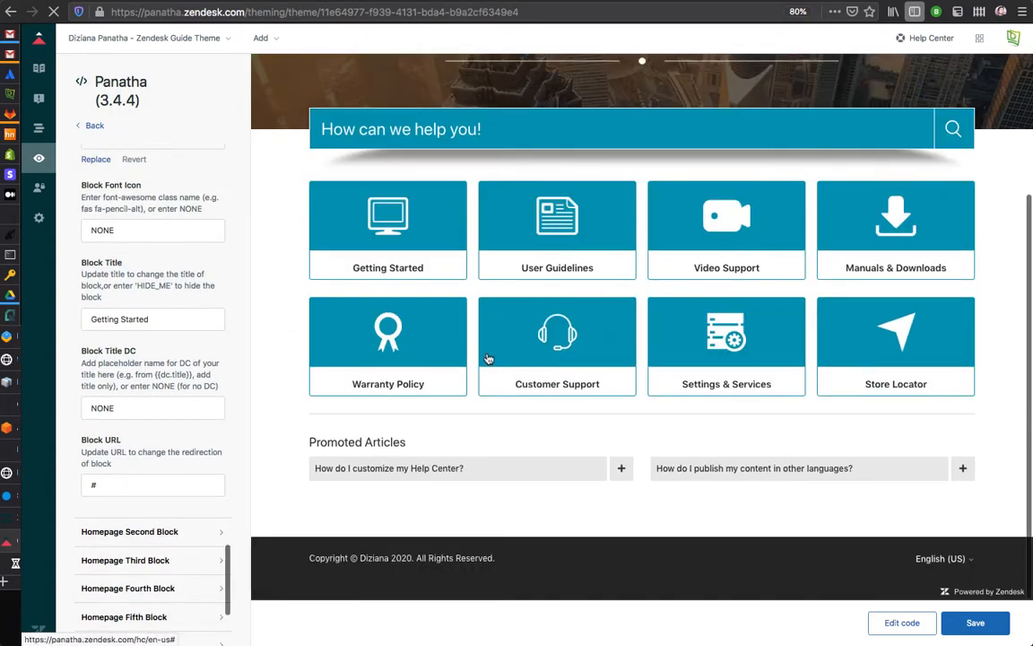
triple_click(164, 317)
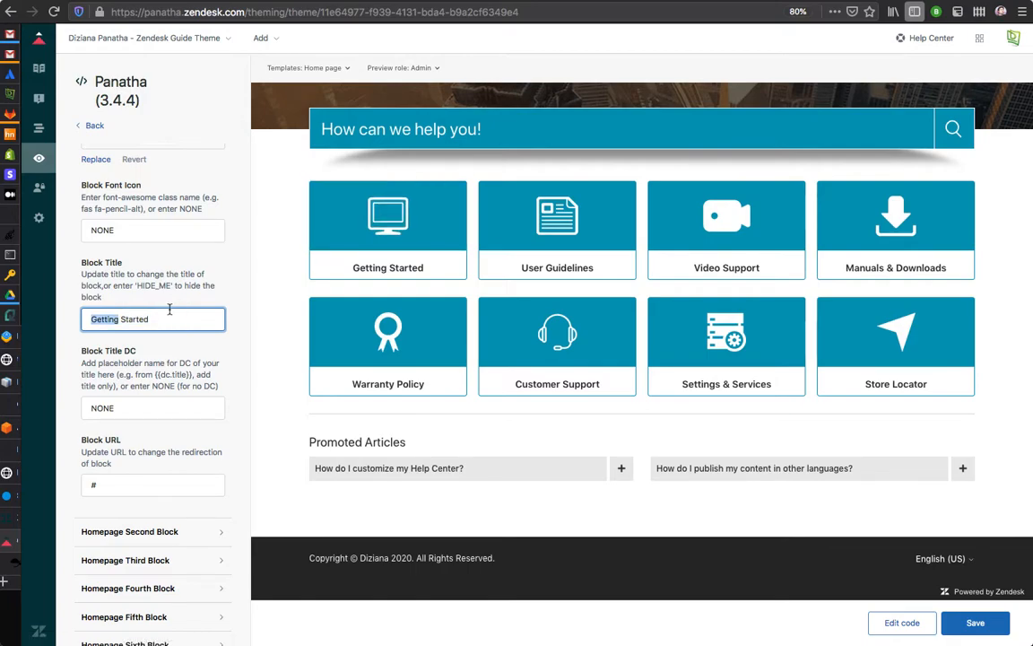
type("HIDE_ME")
left_click(180, 355)
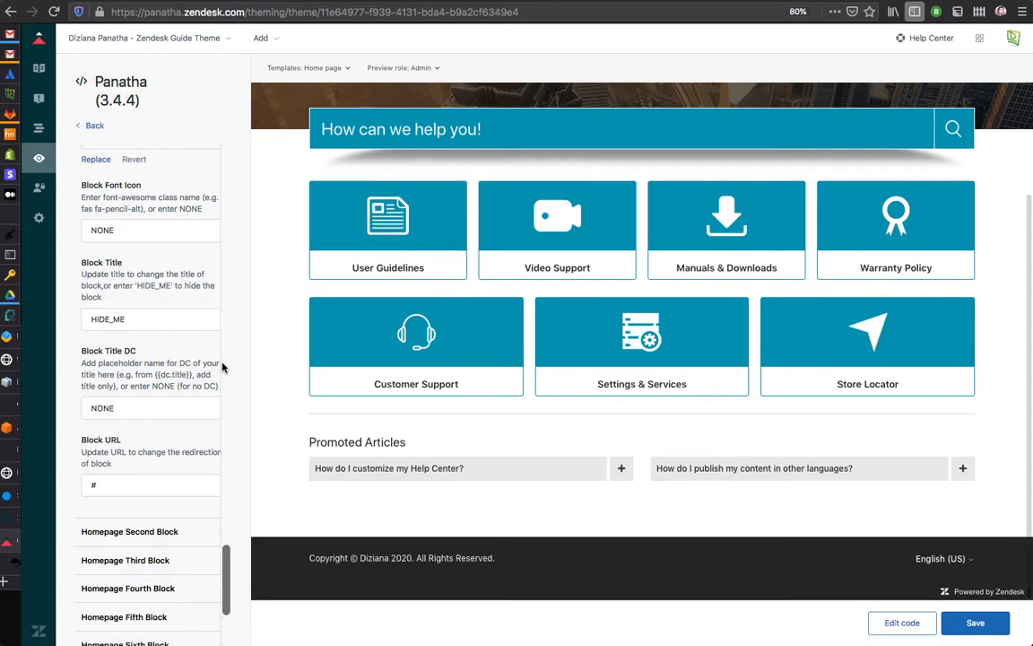
Set the first homepage block's Block Title to Getting Started so the block is shown
double_click(121, 319)
type("GE")
type("tting Started")
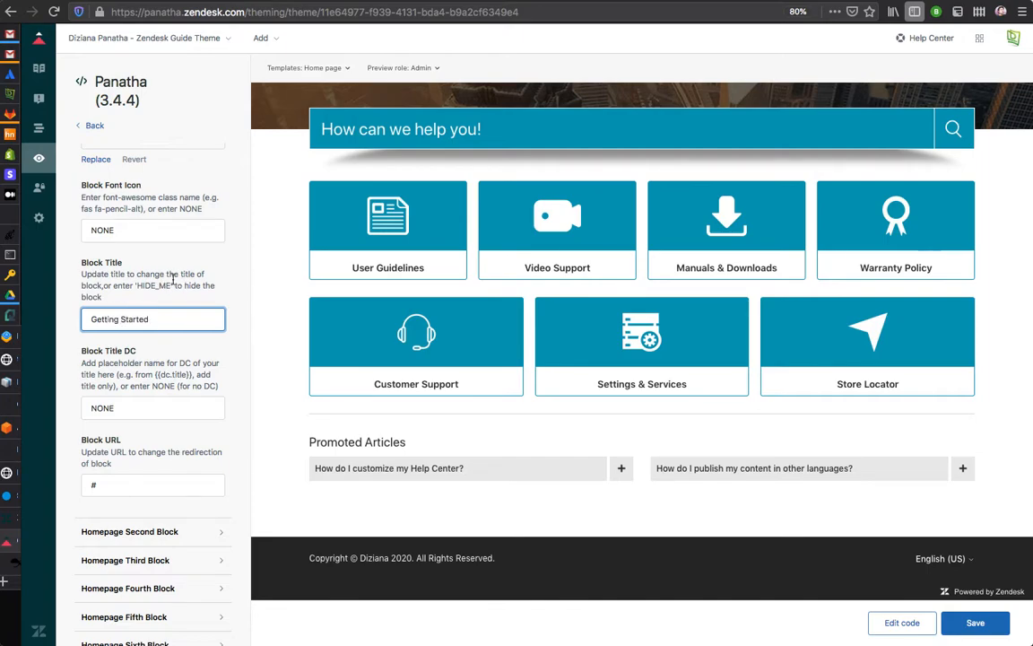
left_click(241, 419)
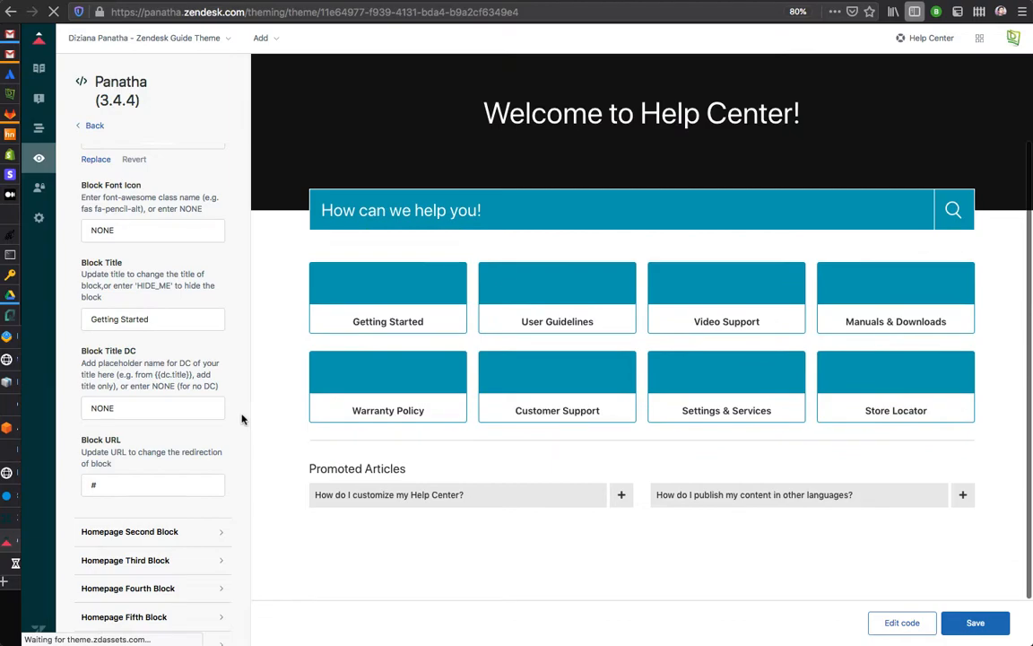
Examine the homepage block settings and the list of individual block sections alongside the homepage preview
scroll(207, 293, "up", 10)
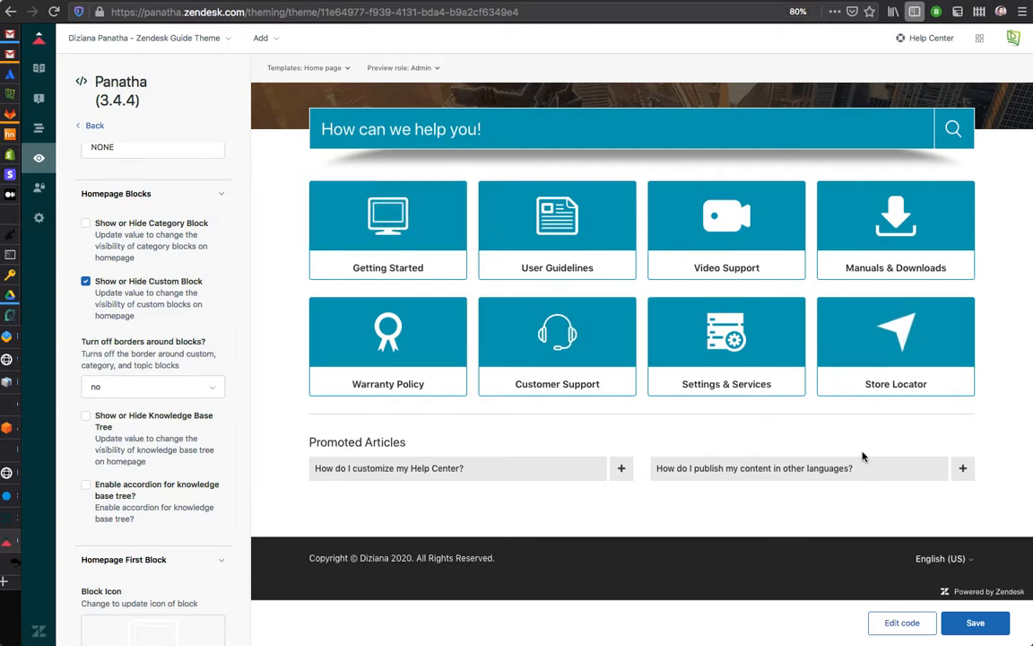
scroll(203, 430, "down", 10)
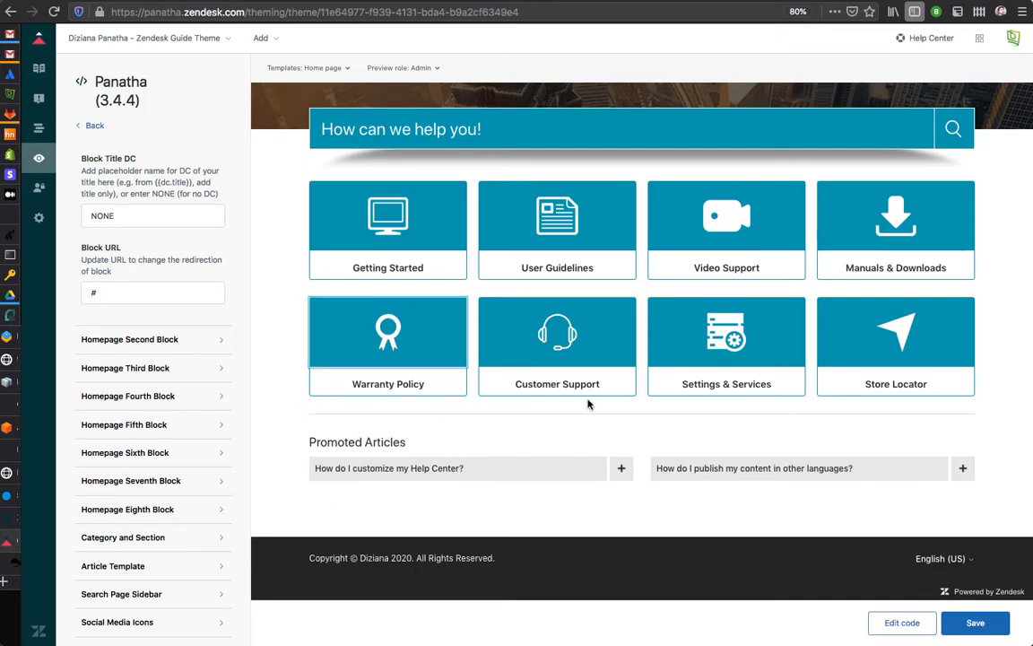
left_click(894, 621)
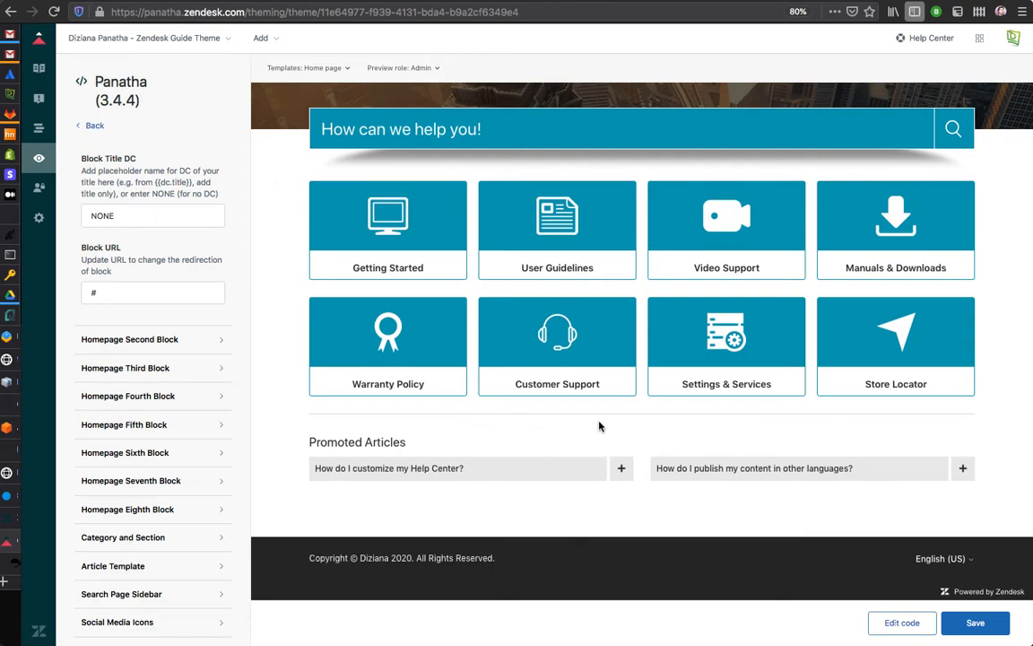
scroll(119, 234, "up", 5)
scroll(119, 234, "up", 10)
scroll(118, 234, "down", 7)
scroll(117, 232, "up", 3)
scroll(117, 232, "up", 1)
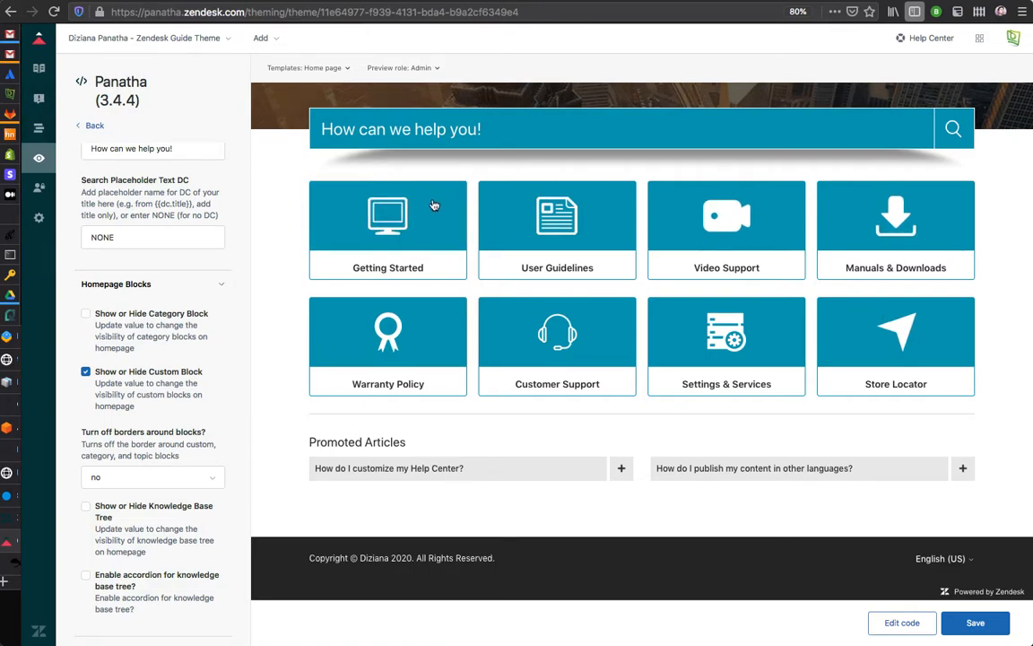
Enable the category blocks on the homepage and review the options for turning off borders around blocks
left_click(86, 314)
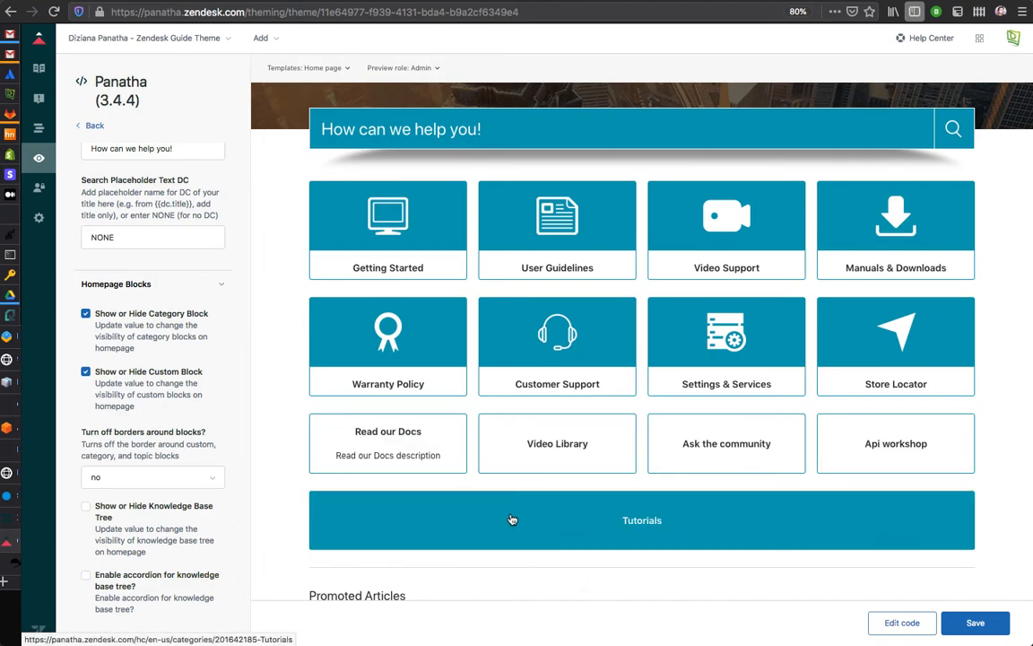
scroll(173, 362, "down", 4)
left_click(109, 317)
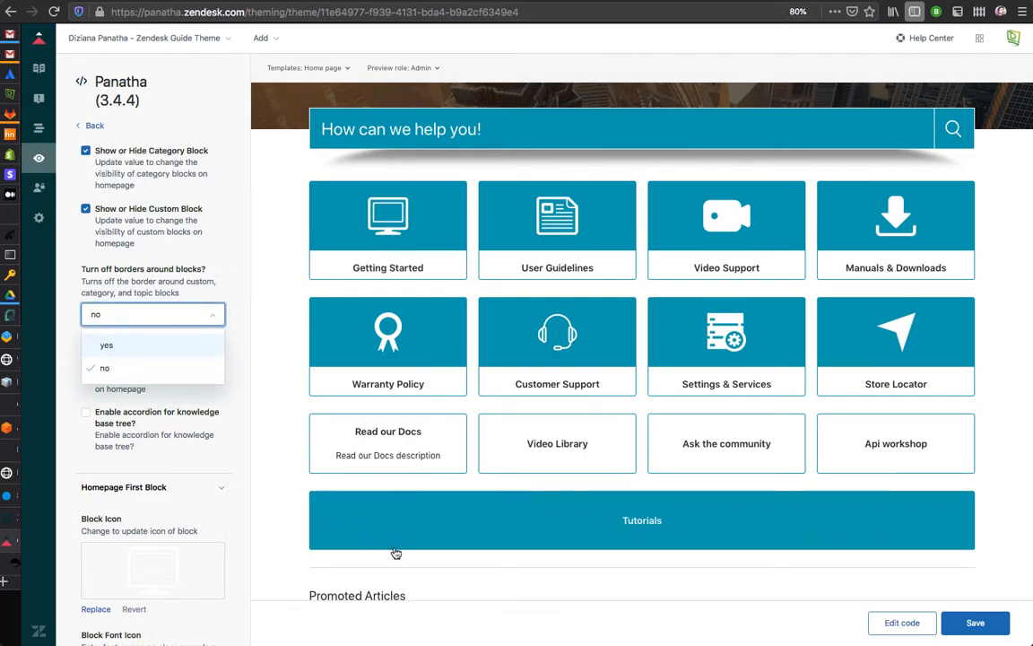
left_click(231, 288)
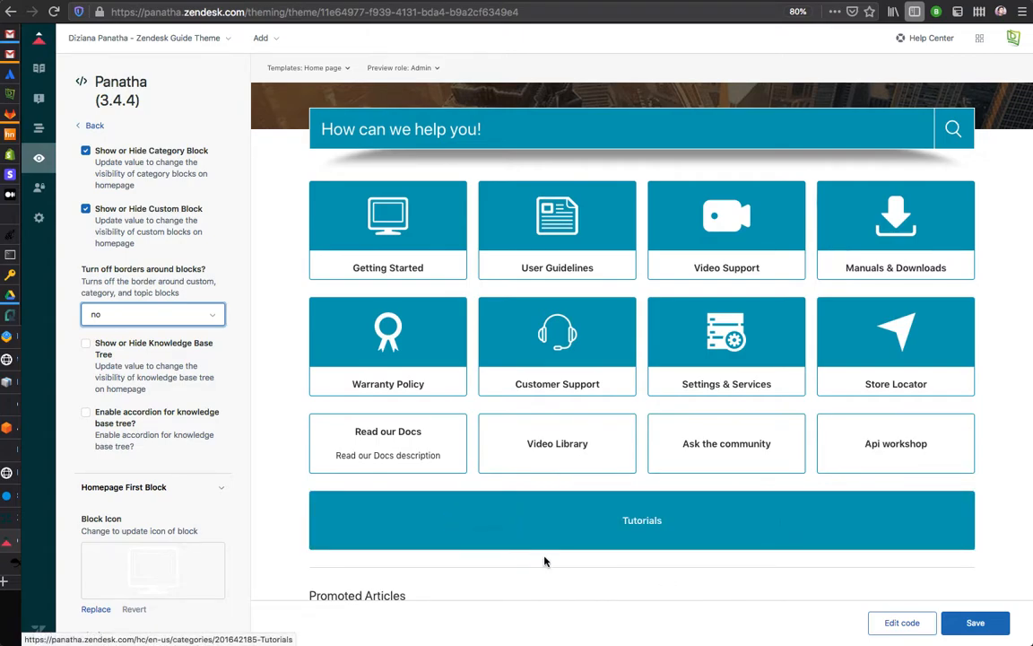
Check the category blocks in the homepage preview, save the theme settings and open the theme's code editor
scroll(553, 596, "down", 2)
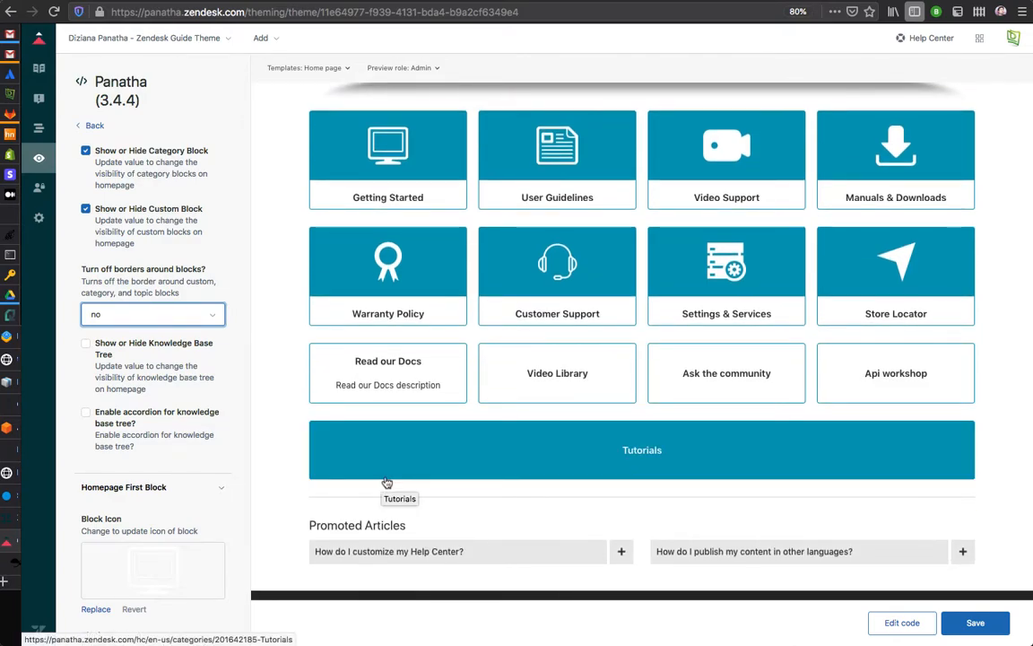
left_click(899, 619)
left_click(526, 369)
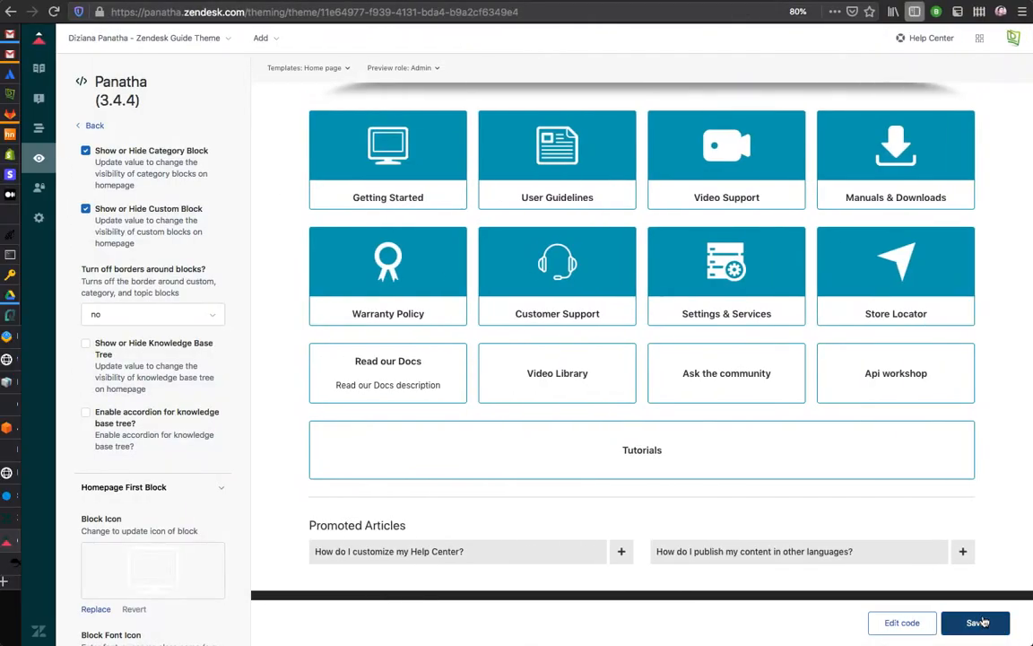
left_click(978, 622)
left_click(904, 623)
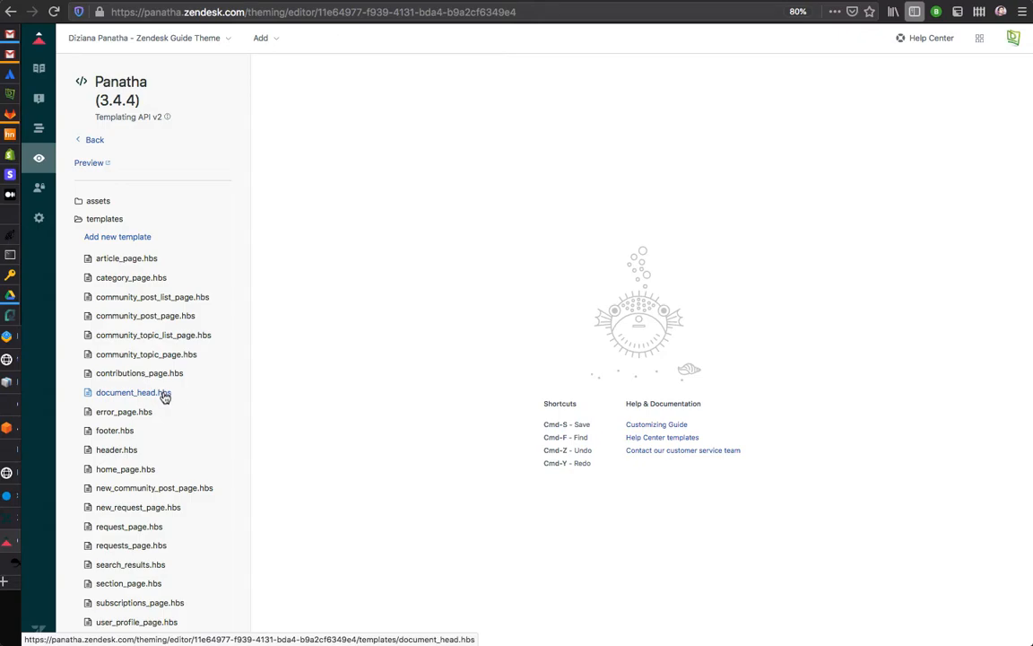
Open the document_head.hbs template at its category icon instructions and list the theme's asset files
left_click(165, 397)
scroll(502, 347, "down", 4)
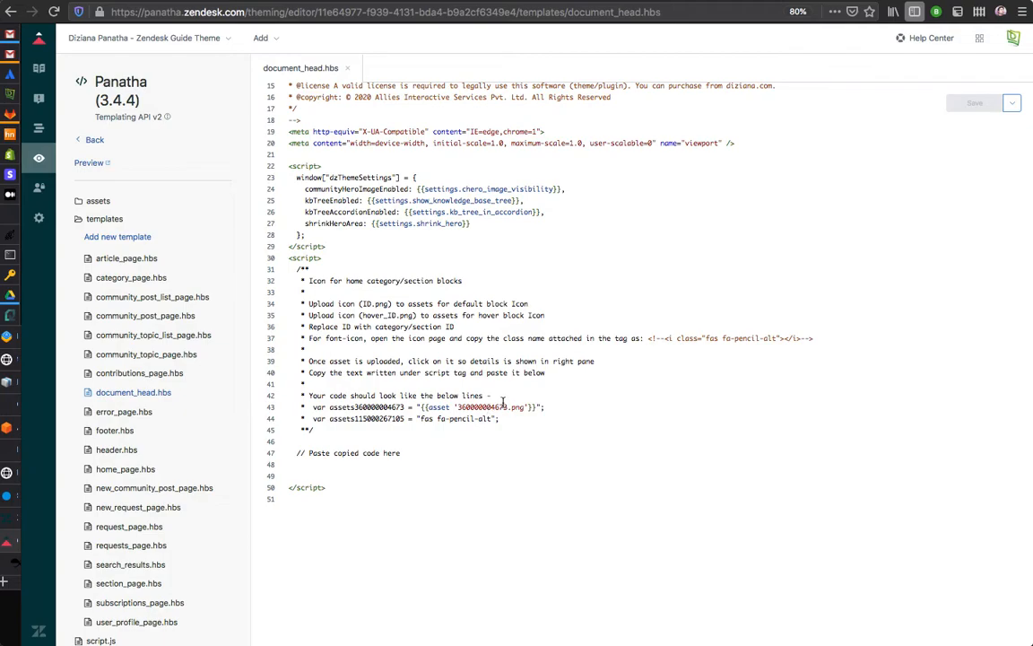
left_click(97, 202)
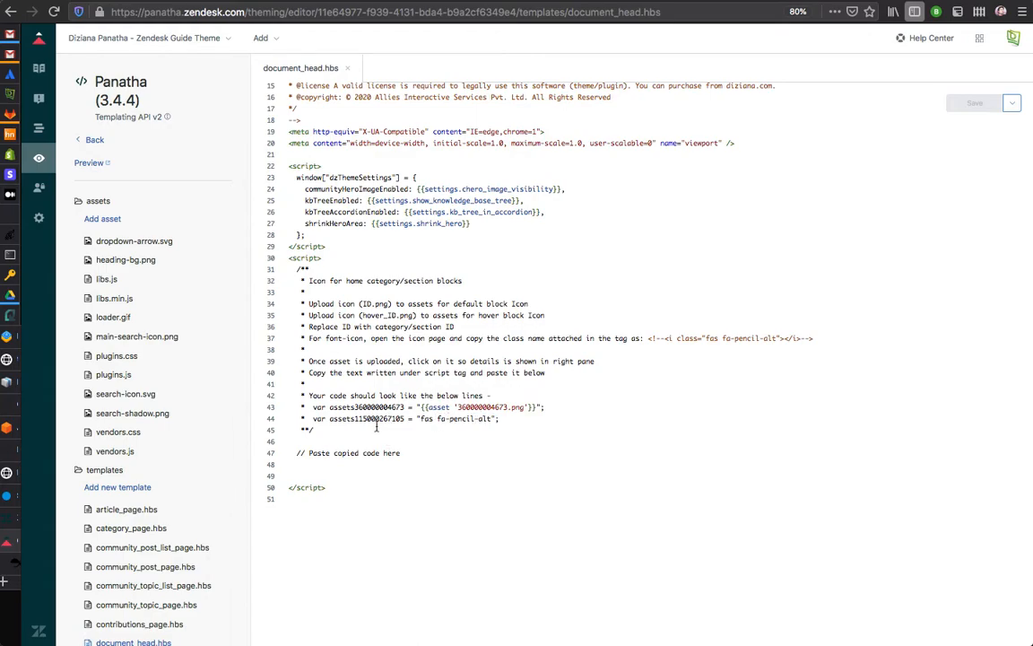
left_click(408, 463)
key("Return")
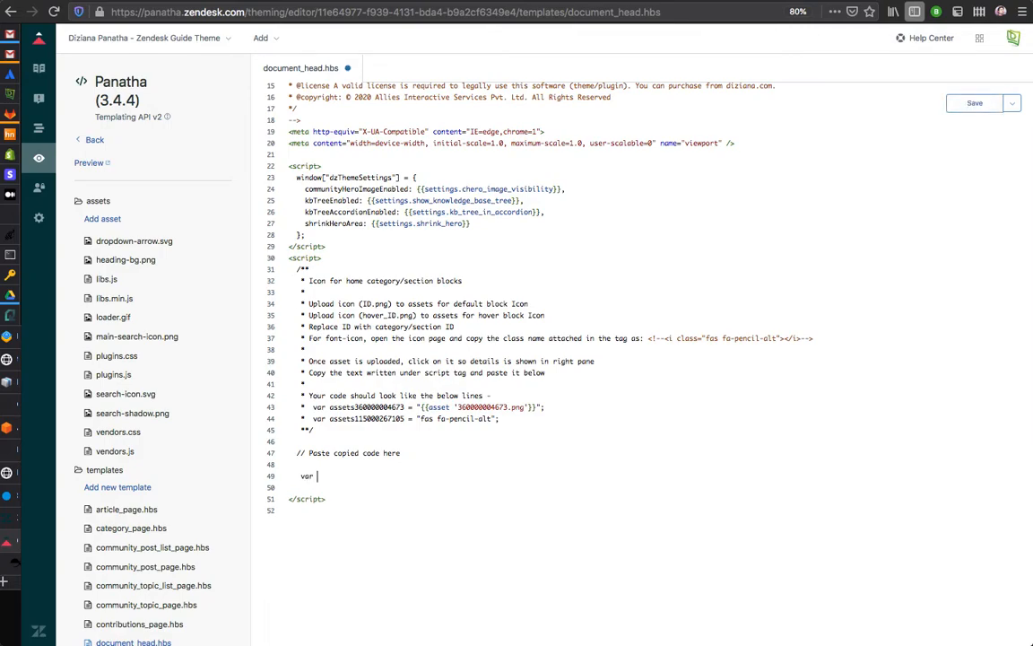
type("var assets")
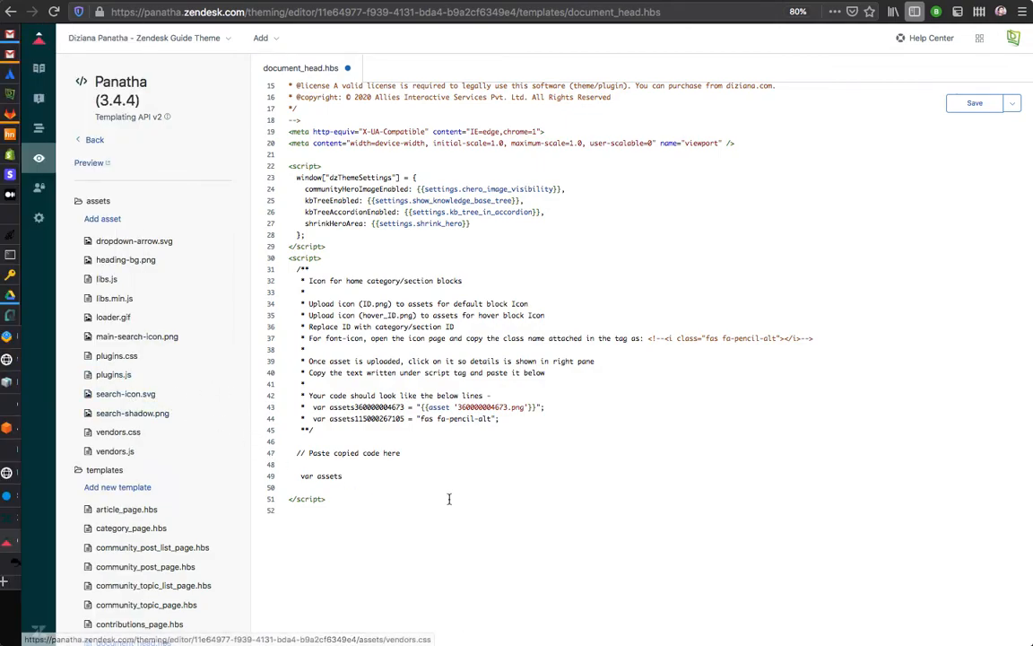
type("43234524534")
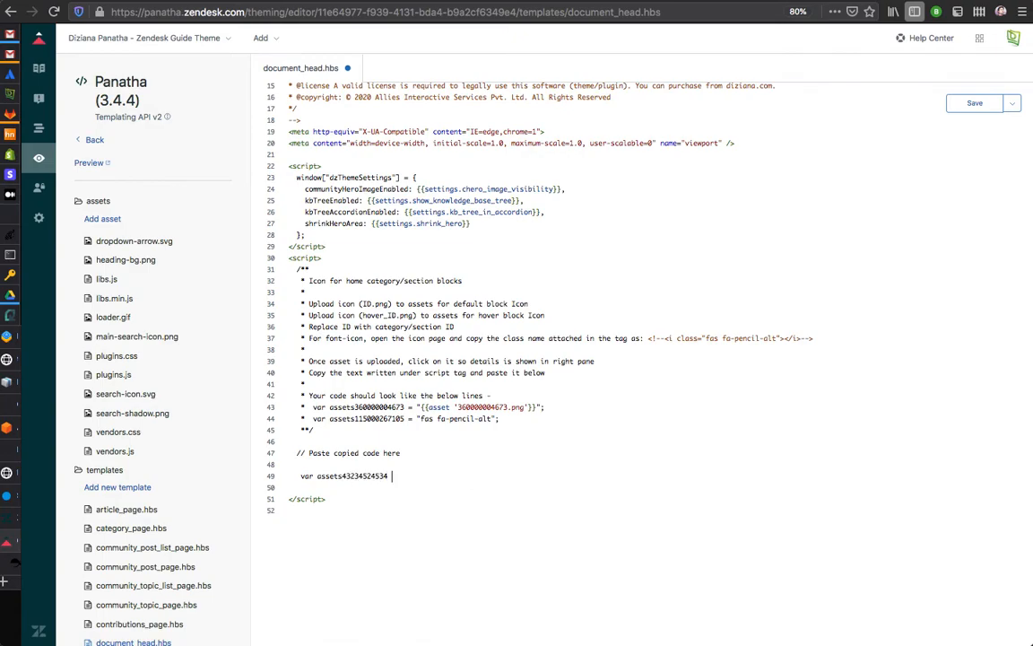
type(" = \"{{asset 'search-icon.")
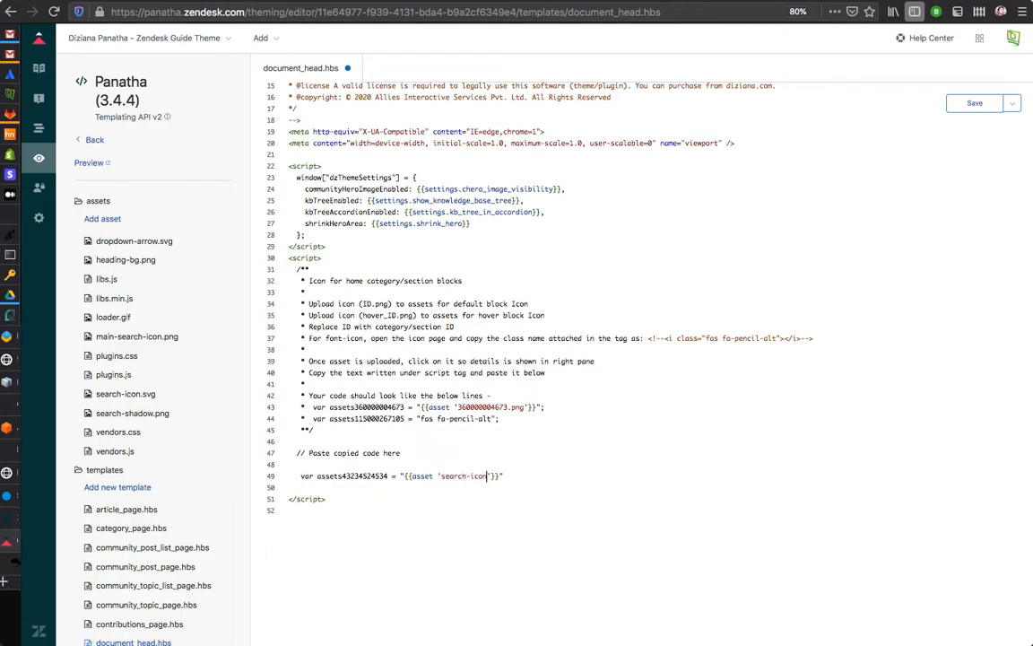
type("svg'")
mouse_move(388, 477)
left_mouse_down()
mouse_move(317, 477)
mouse_move(388, 476)
left_mouse_up()
left_click(310, 477)
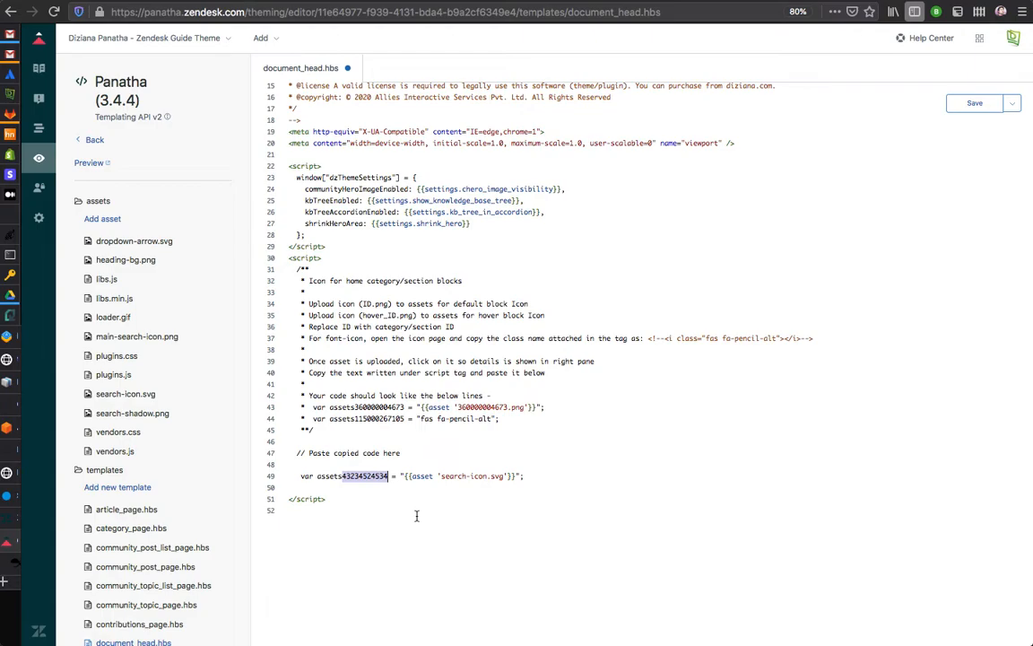
left_click(387, 506)
left_click_drag(387, 476, 345, 477)
left_click(528, 485)
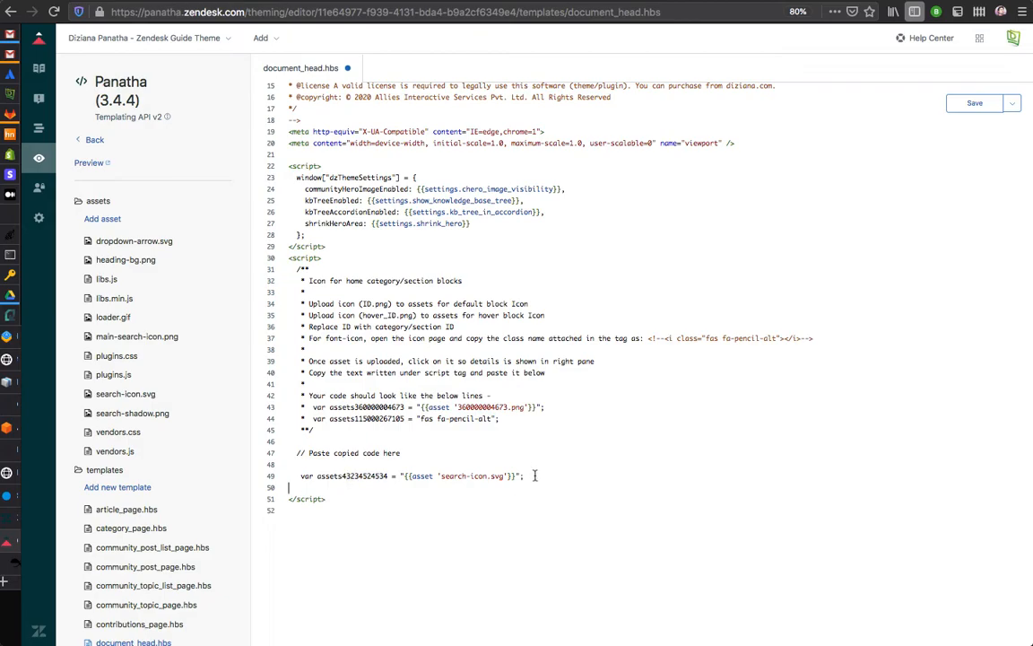
Start a second var line below the sample icon line and replace the first line's asset reference with "fas fa-pencil-alt"
key("Return")
type("var")
left_click_drag(309, 487, 292, 464)
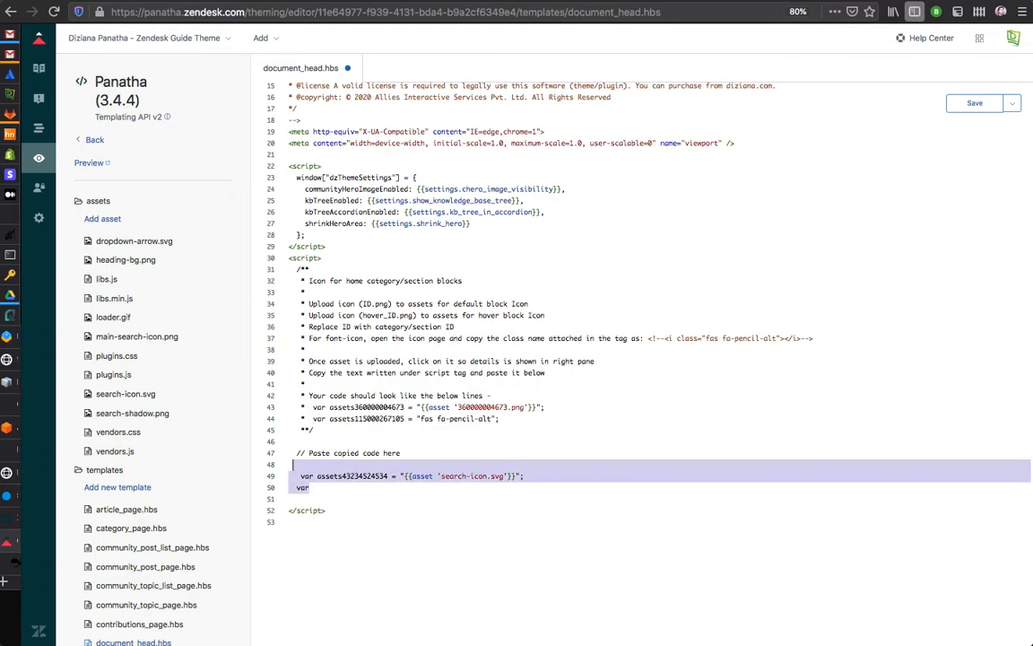
left_click(609, 520)
left_click_drag(403, 477, 524, 476)
key("BackSpace")
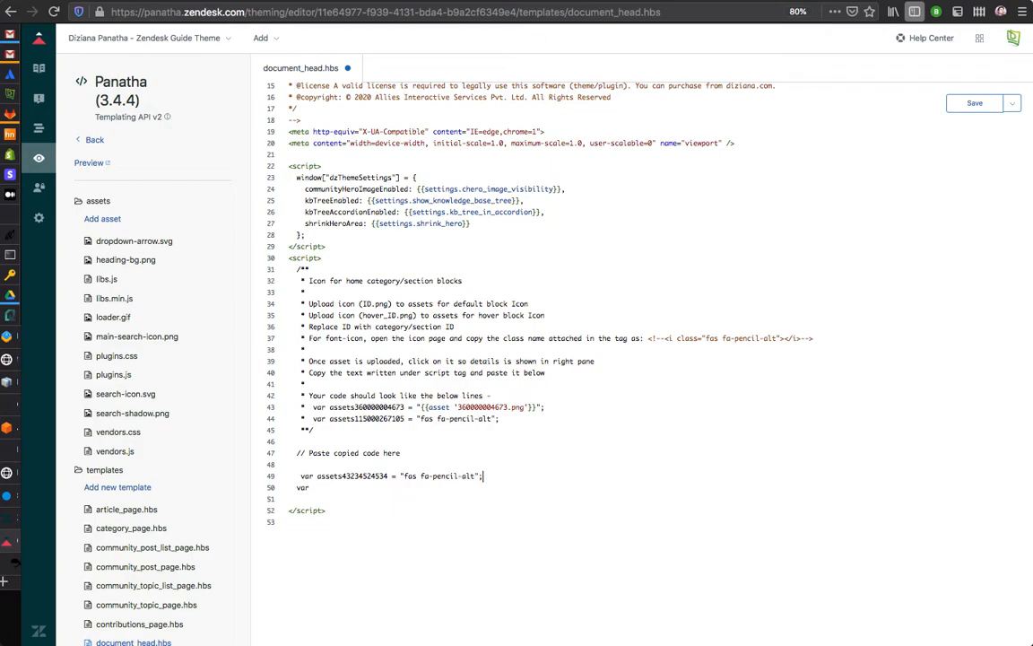
Delete the sample icon variable lines below the "Paste copied code here" comment
key("BackSpace")
key("BackSpace")
key("BackSpace")
key("BackSpace")
key("super+shift+Left")
key("BackSpace")
key("BackSpace")
key("BackSpace")
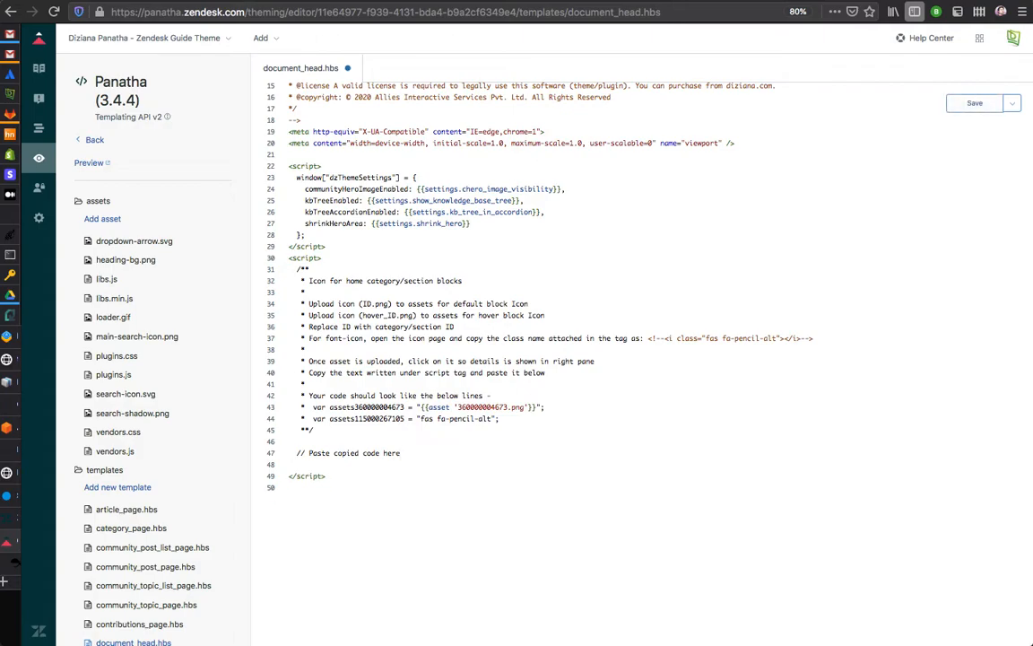
Leave the code editor without saving the template and return to the theme settings
left_click(91, 139)
left_click(599, 371)
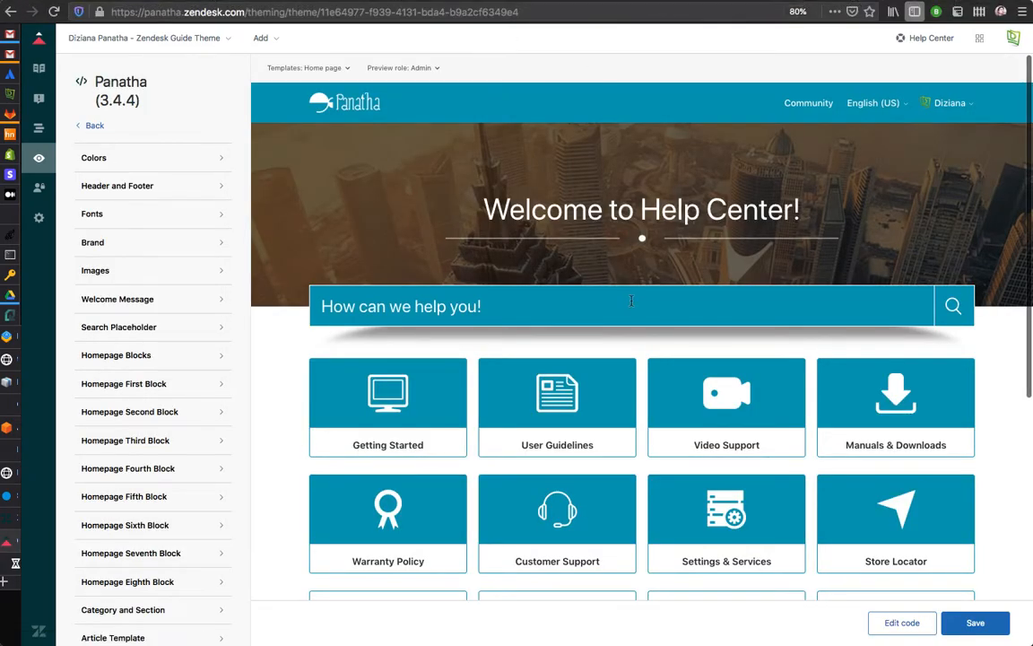
key("super+Tab")
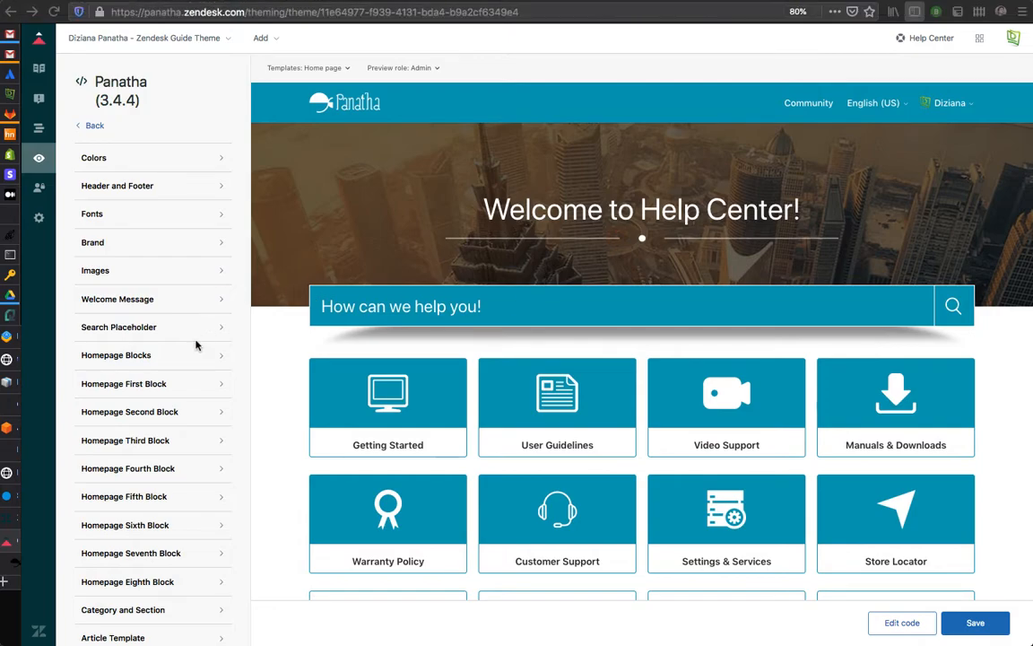
Show the knowledge base tree on the homepage through the Homepage Blocks settings
scroll(202, 422, "down", 2)
scroll(359, 415, "down", 5)
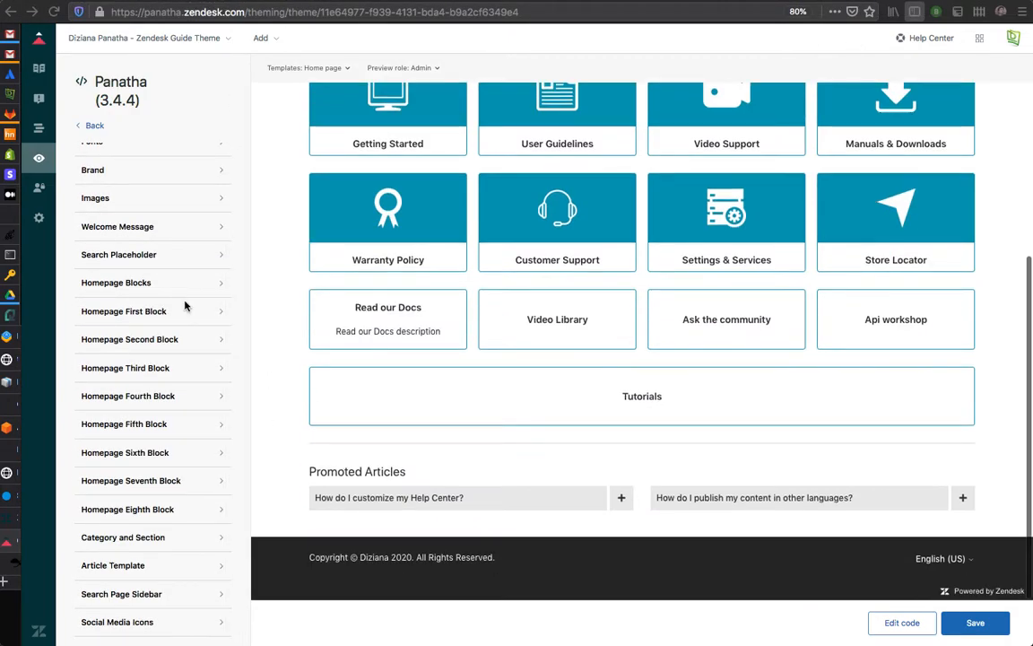
left_click(144, 284)
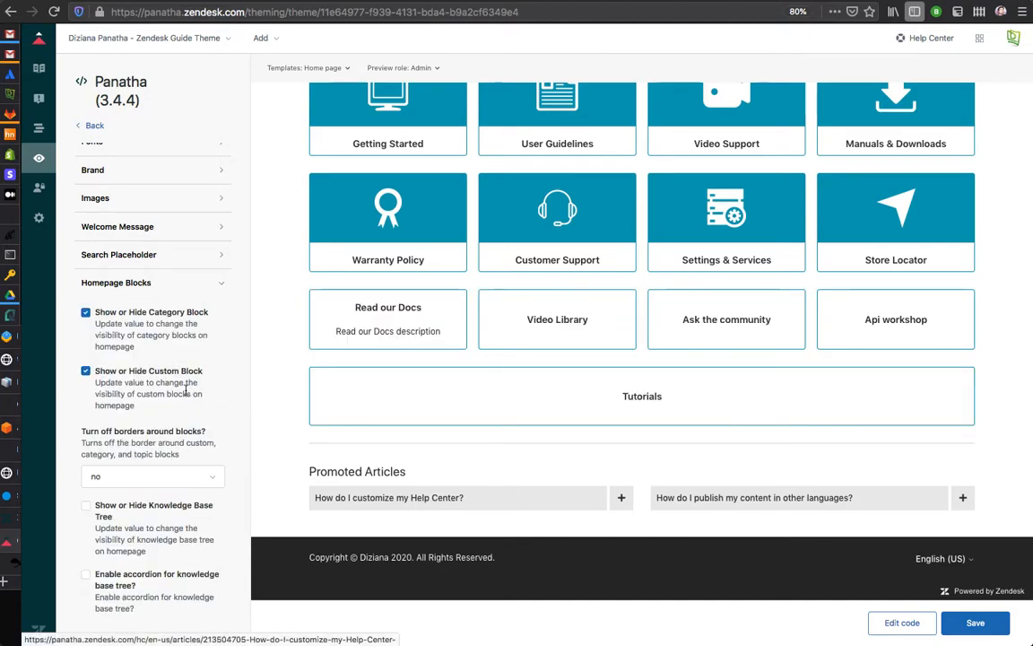
scroll(187, 394, "down", 5)
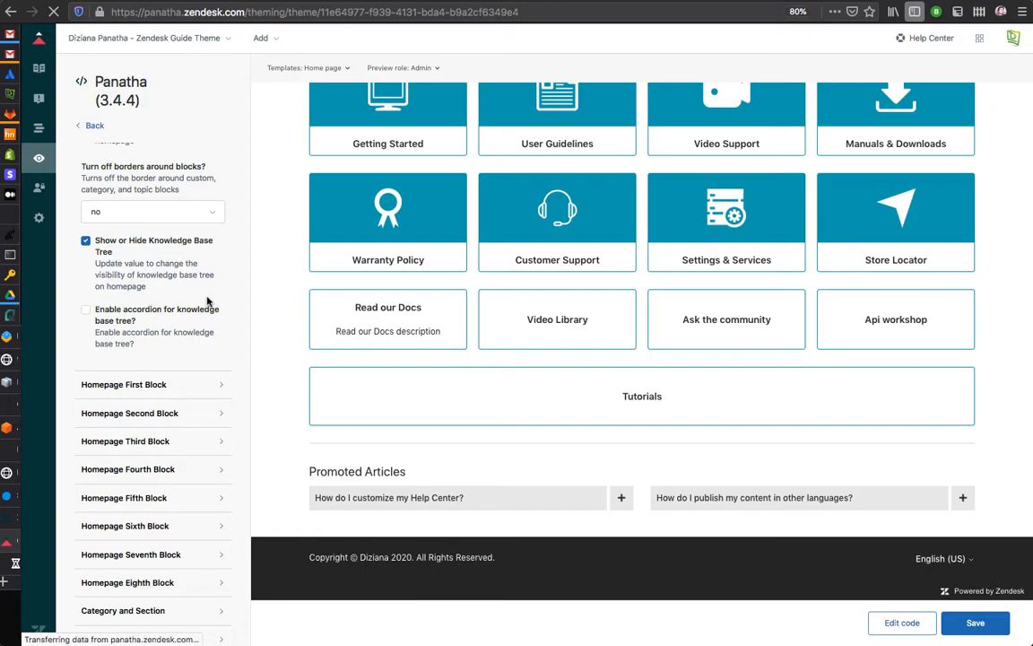
Examine the knowledge base tree's categories, sections and articles in the homepage preview
scroll(464, 343, "down", 5)
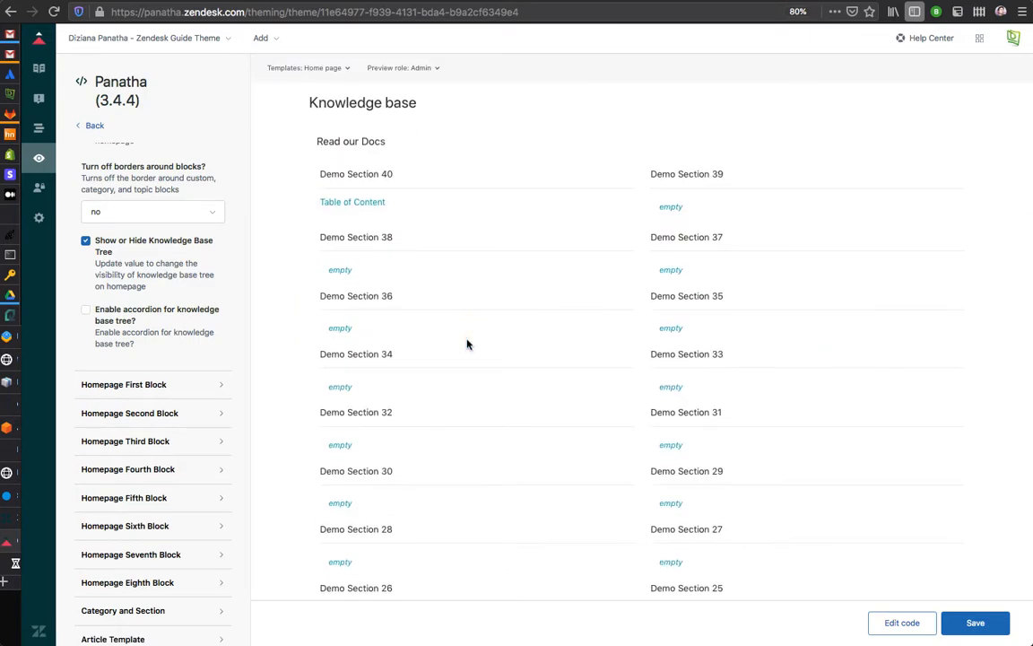
scroll(466, 343, "up", 1)
scroll(466, 344, "down", 8)
scroll(466, 344, "down", 3)
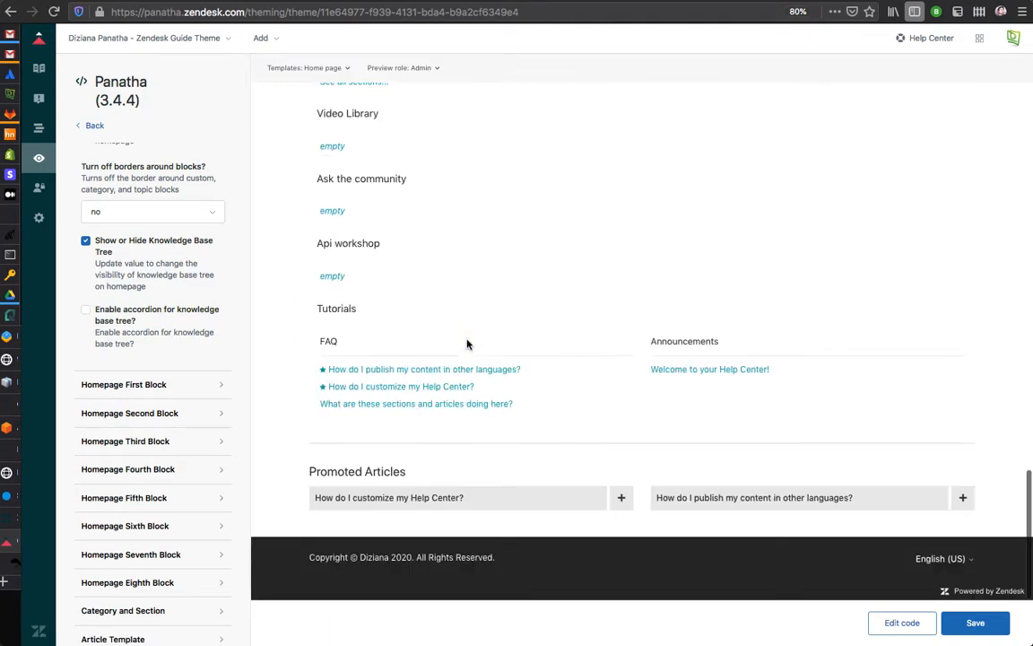
scroll(466, 344, "up", 10)
scroll(468, 345, "down", 5)
scroll(466, 344, "up", 2)
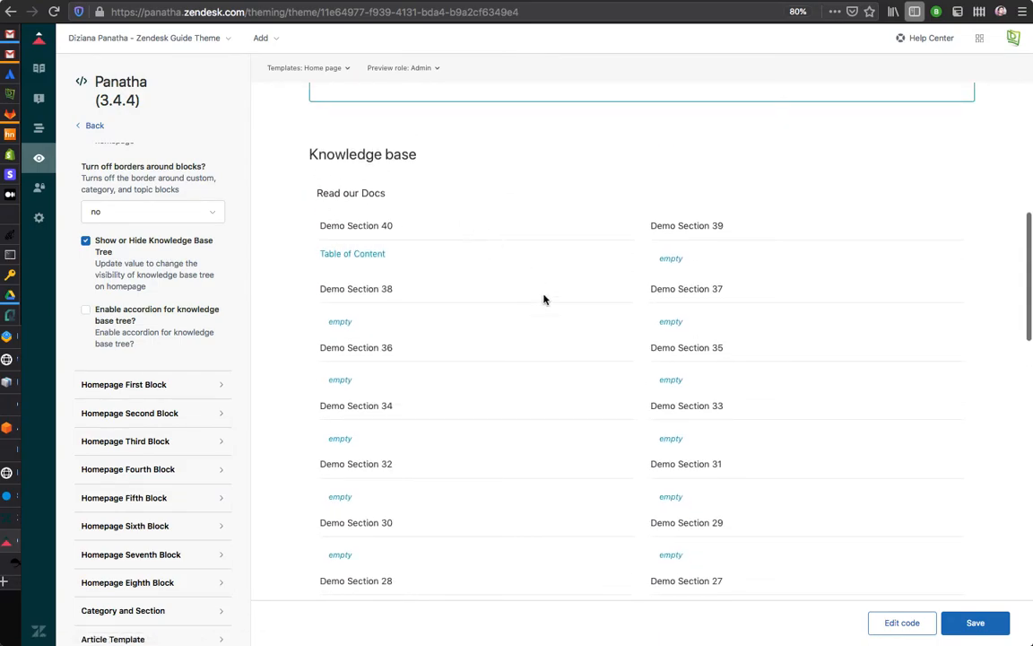
scroll(560, 427, "down", 10)
scroll(560, 426, "up", 9)
scroll(559, 427, "up", 5)
scroll(558, 426, "down", 3)
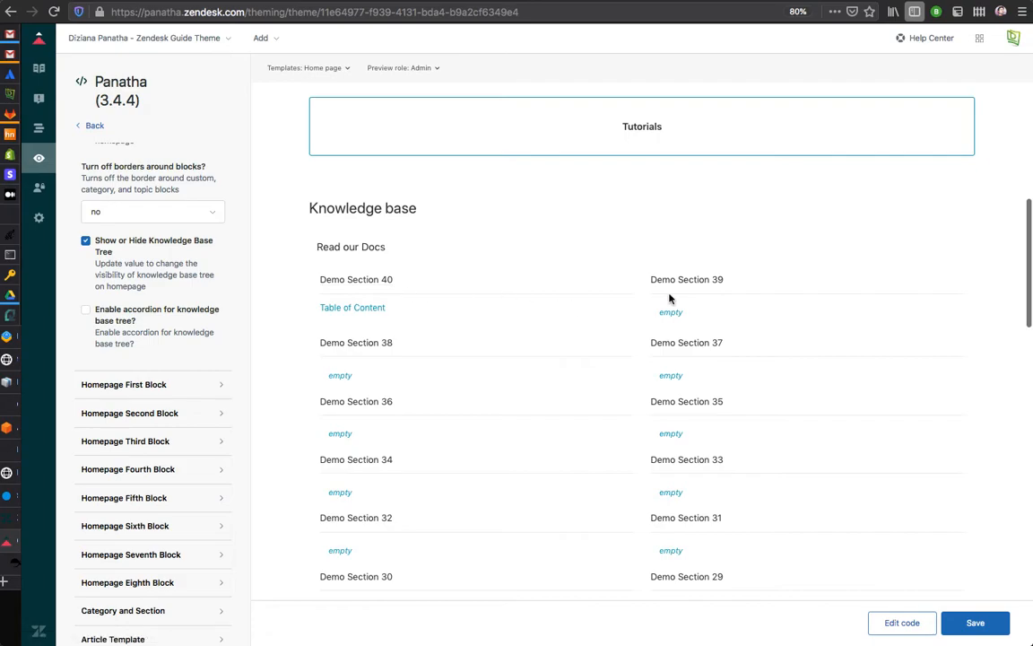
scroll(492, 390, "down", 15)
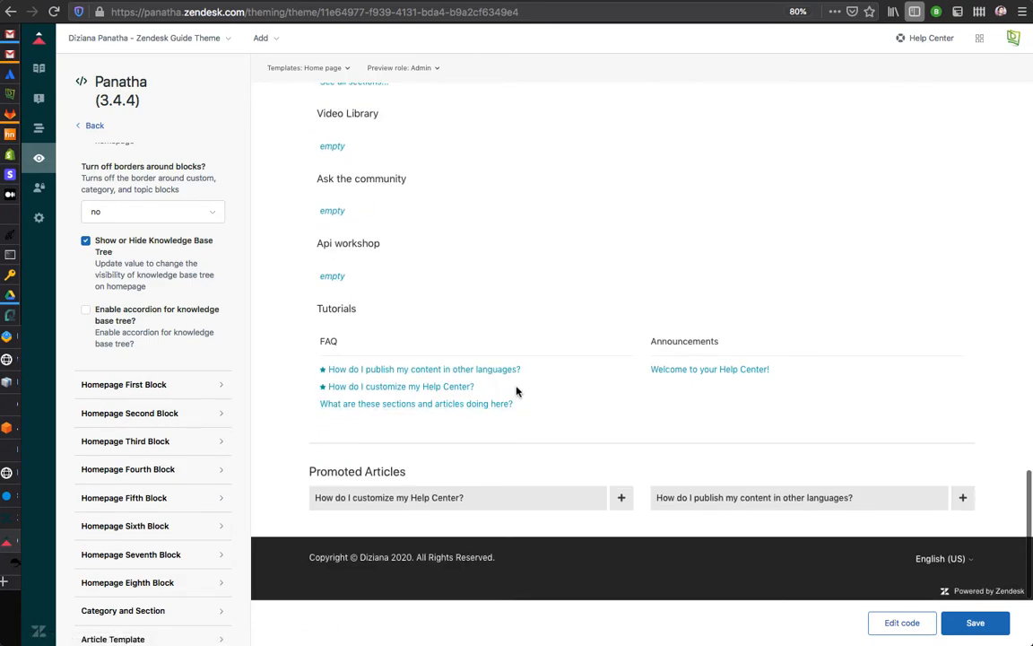
scroll(517, 391, "up", 1)
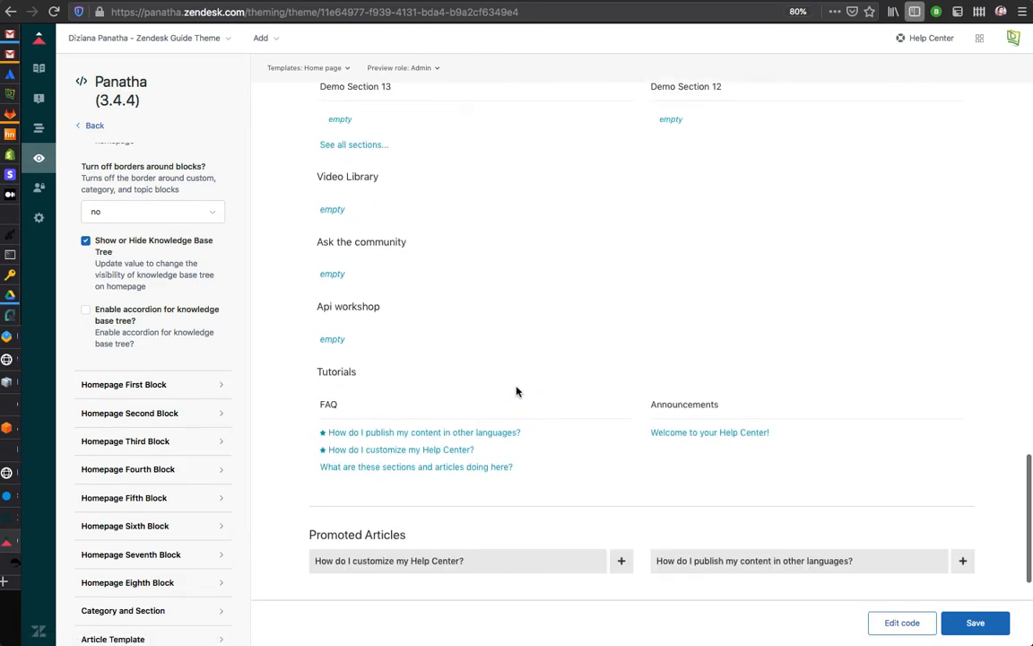
Enable the accordion for the knowledge base tree and test it by expanding and collapsing the Read our Docs category
left_click(86, 242)
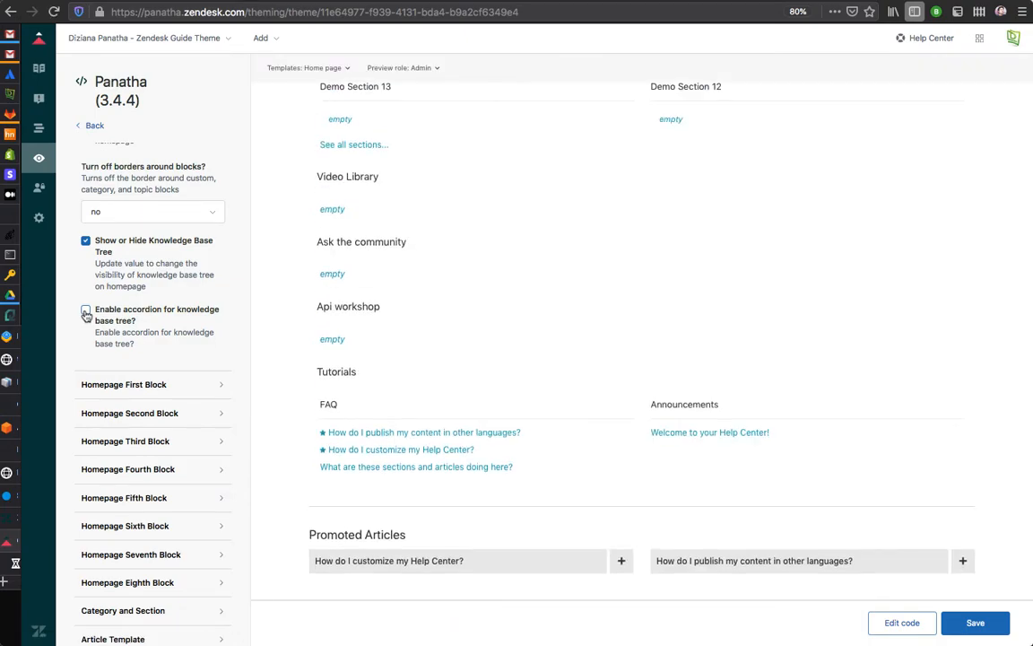
left_click(86, 311)
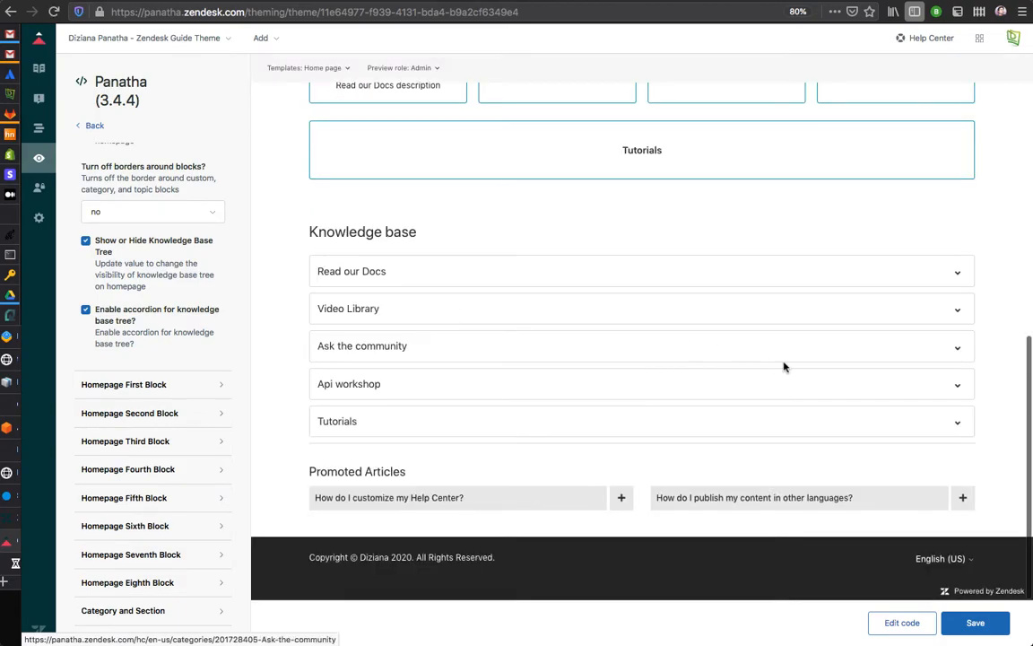
left_click(957, 275)
left_click(957, 275)
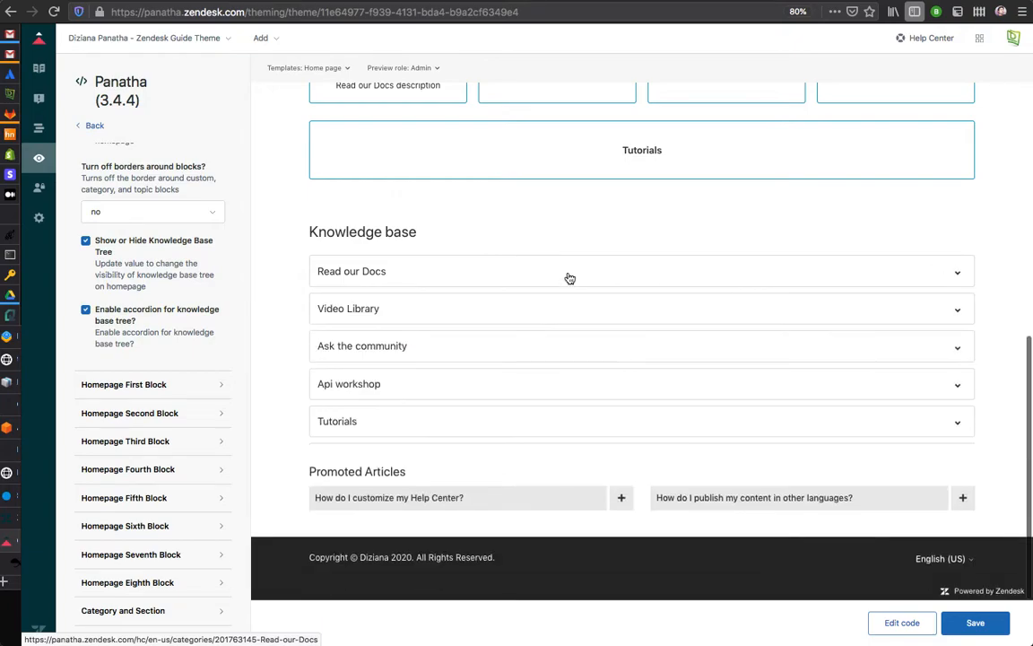
Hide the custom and category blocks on the homepage, and expand the Tutorials category in the knowledge base accordion
scroll(569, 278, "up", 5)
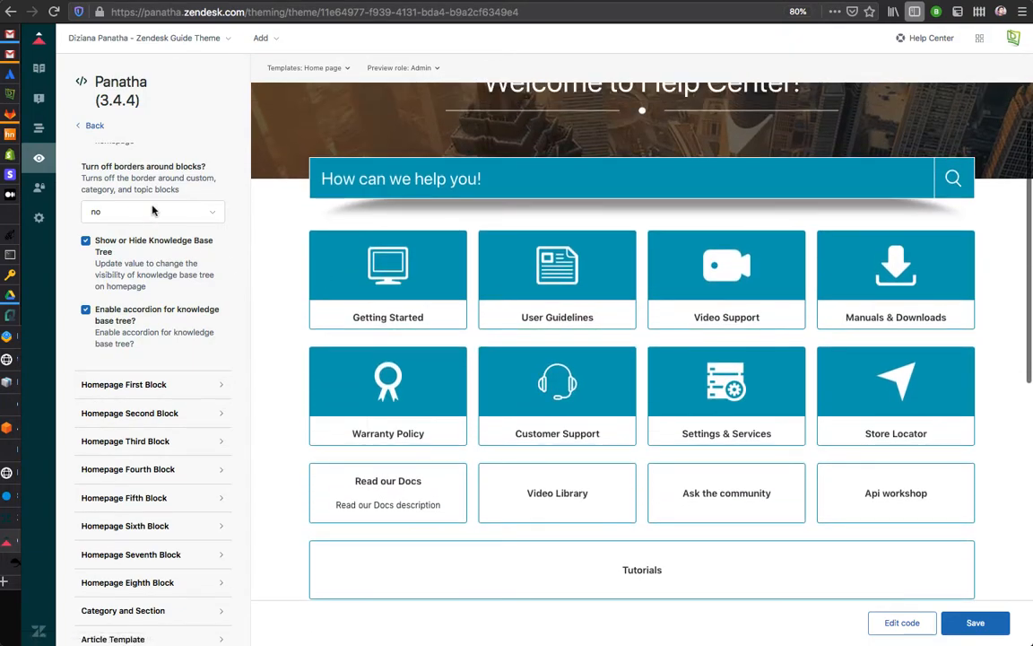
scroll(152, 211, "up", 4)
left_click(87, 404)
left_click(86, 345)
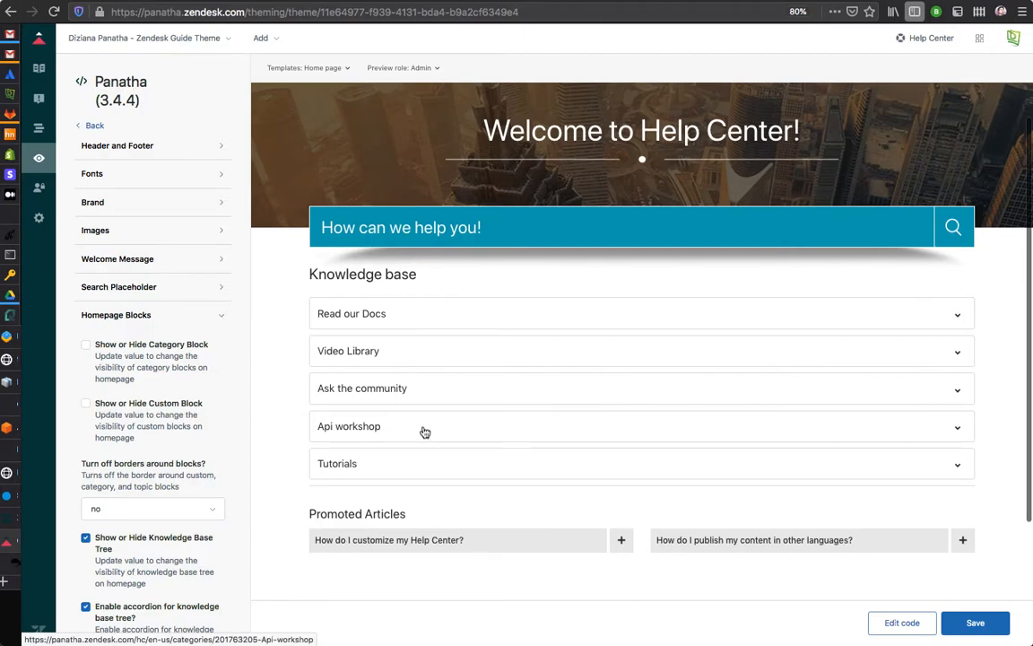
scroll(145, 431, "down", 5)
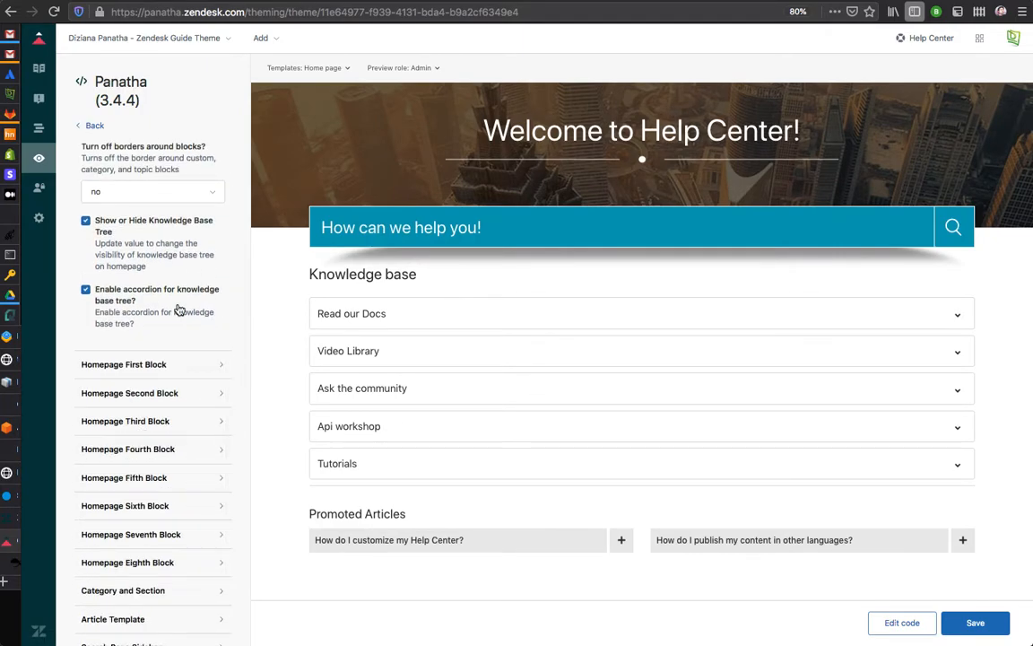
left_click(504, 477)
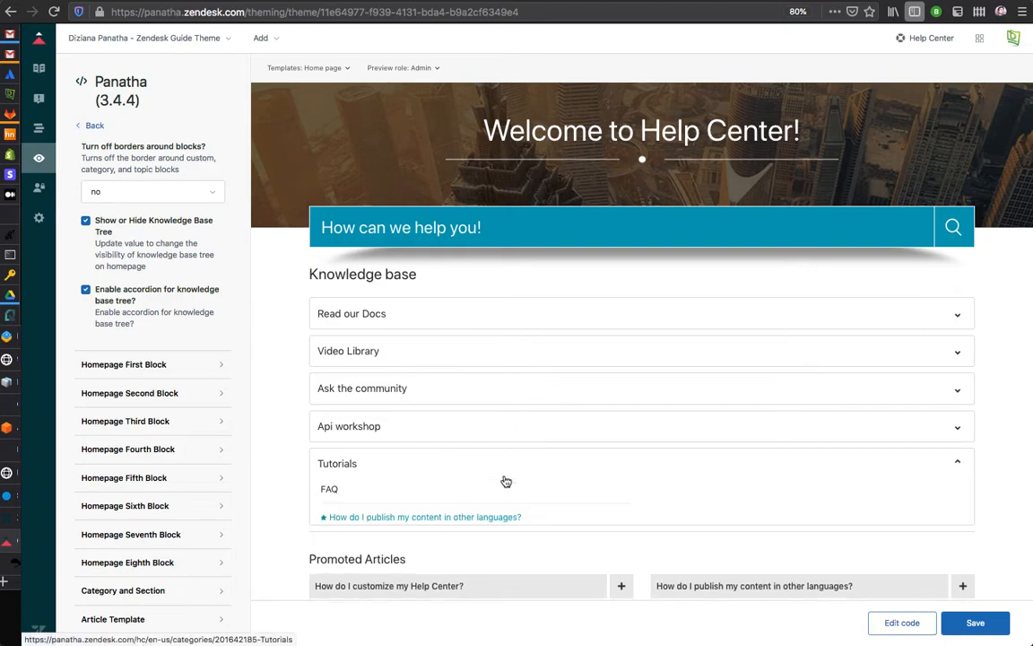
scroll(505, 480, "down", 4)
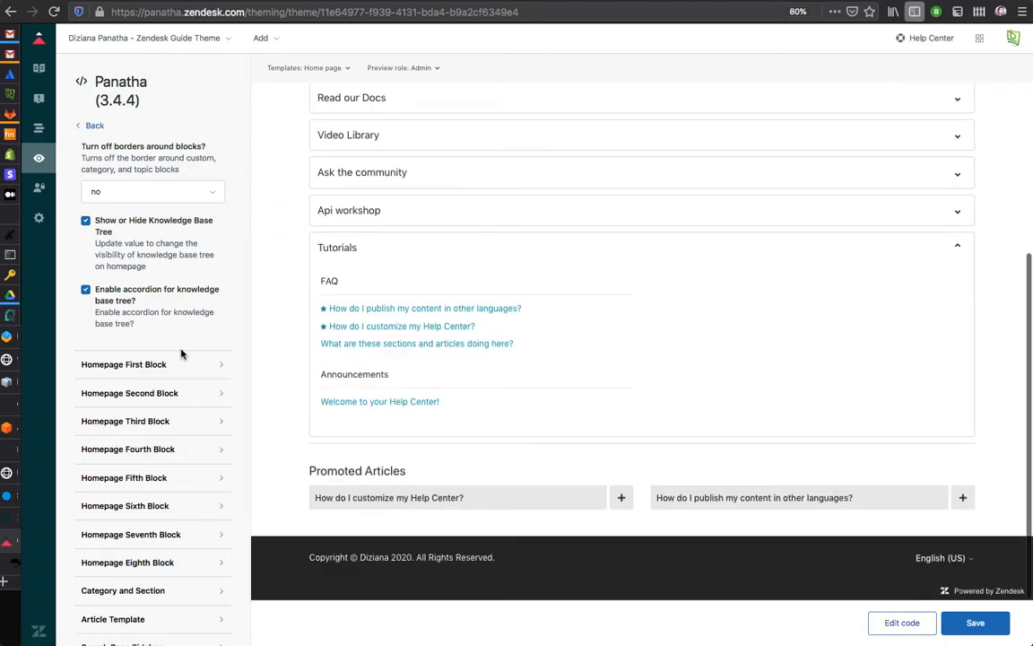
Review the theme's Header and Footer settings
scroll(170, 341, "up", 5)
left_click(140, 190)
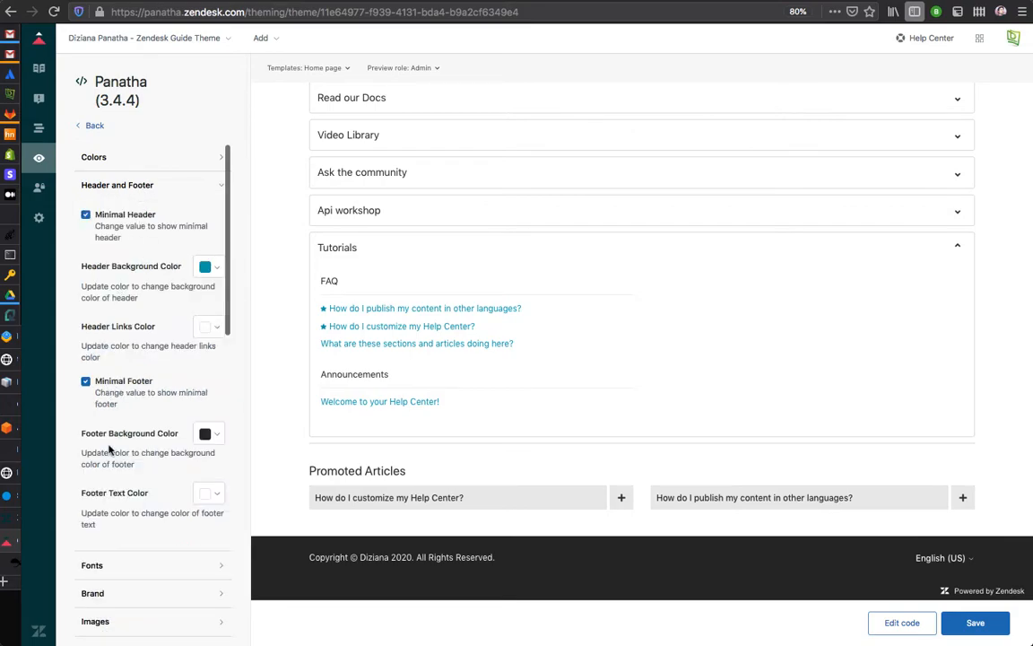
left_click(128, 187)
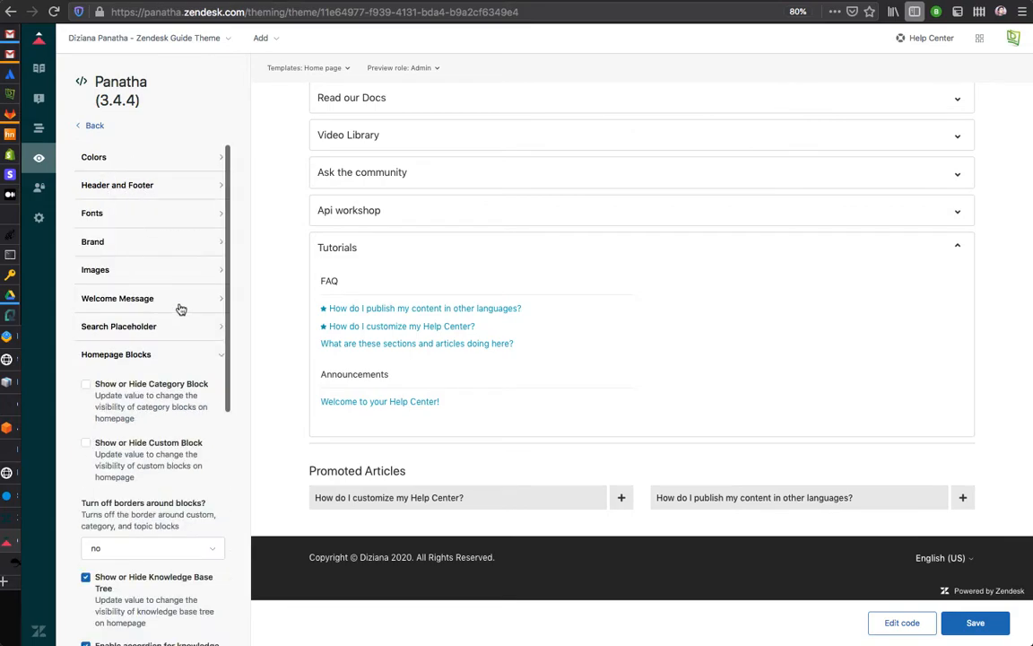
Turn off shrinking of the hero area on inner pages, check it on the Demo Section 40 page and return to the homepage
left_click(115, 271)
scroll(175, 358, "down", 3)
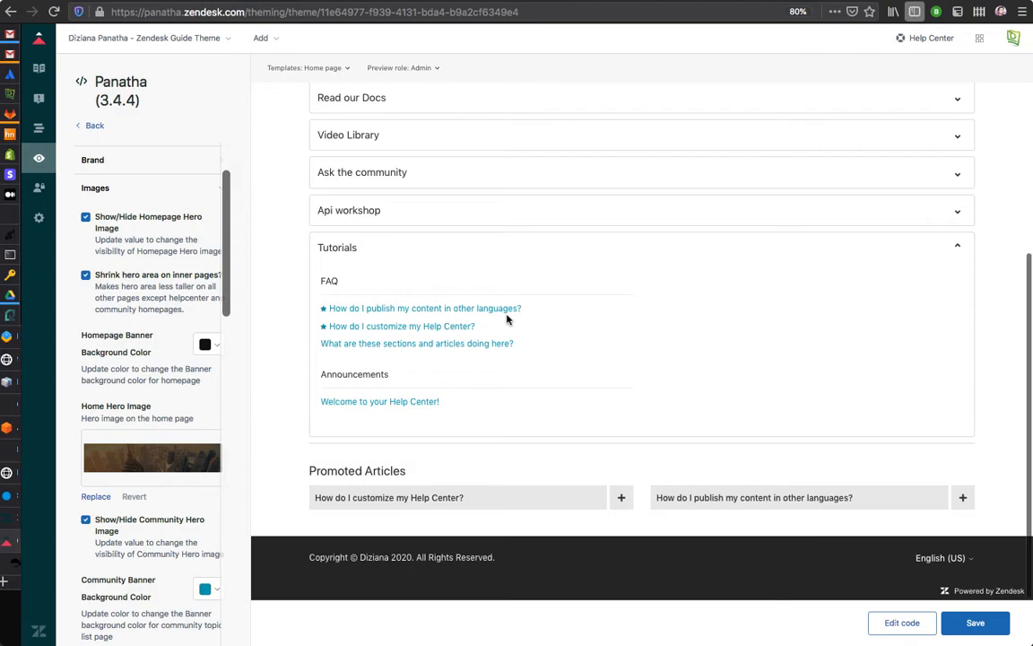
scroll(507, 316, "up", 5)
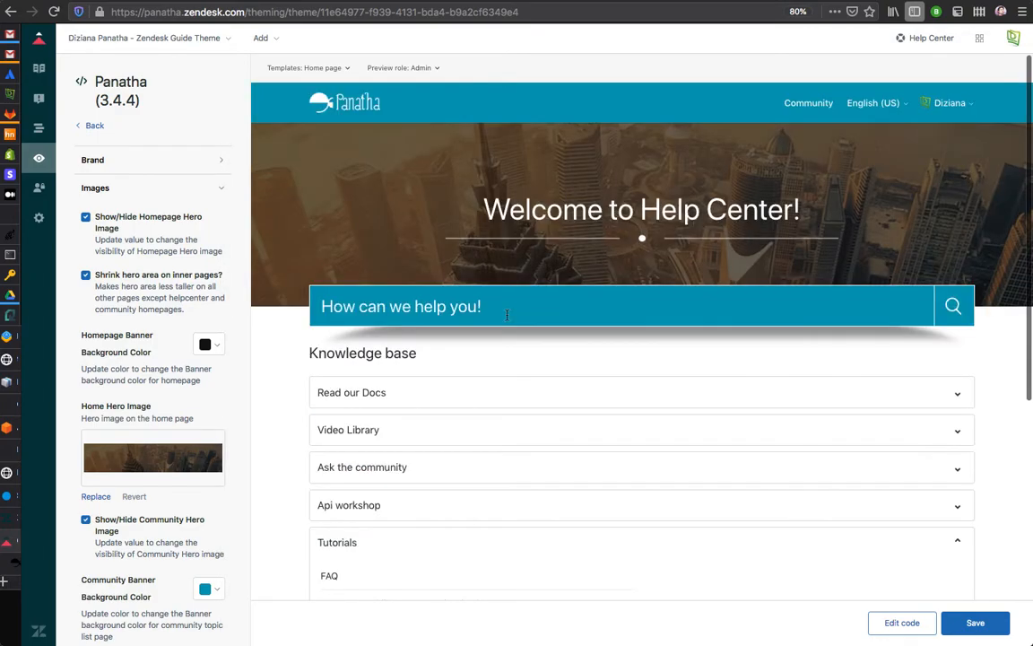
left_click(375, 394)
left_click(376, 427)
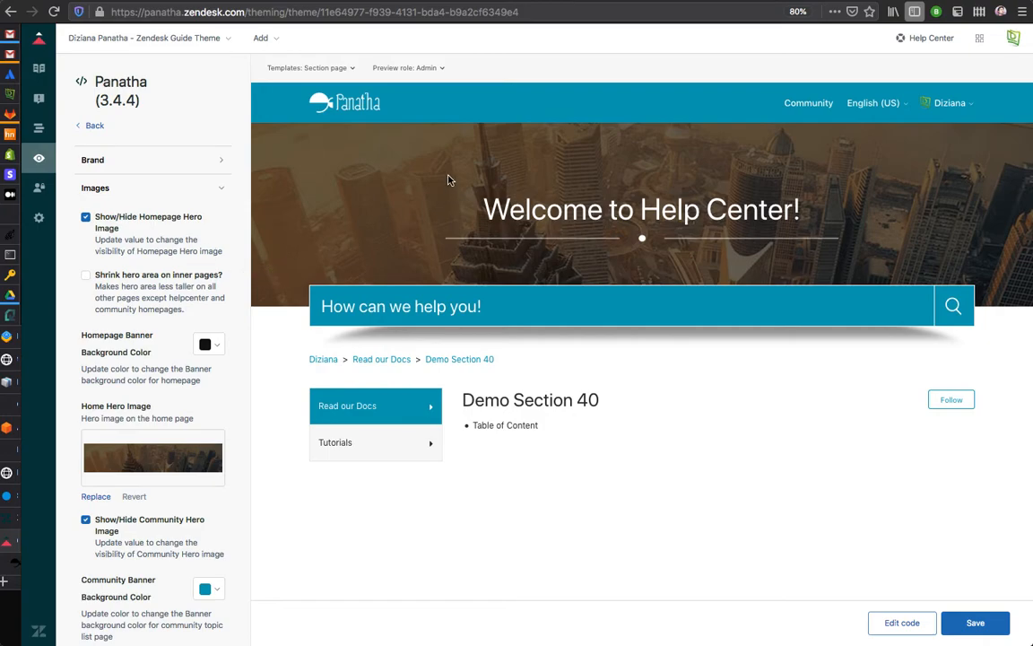
left_click(353, 108)
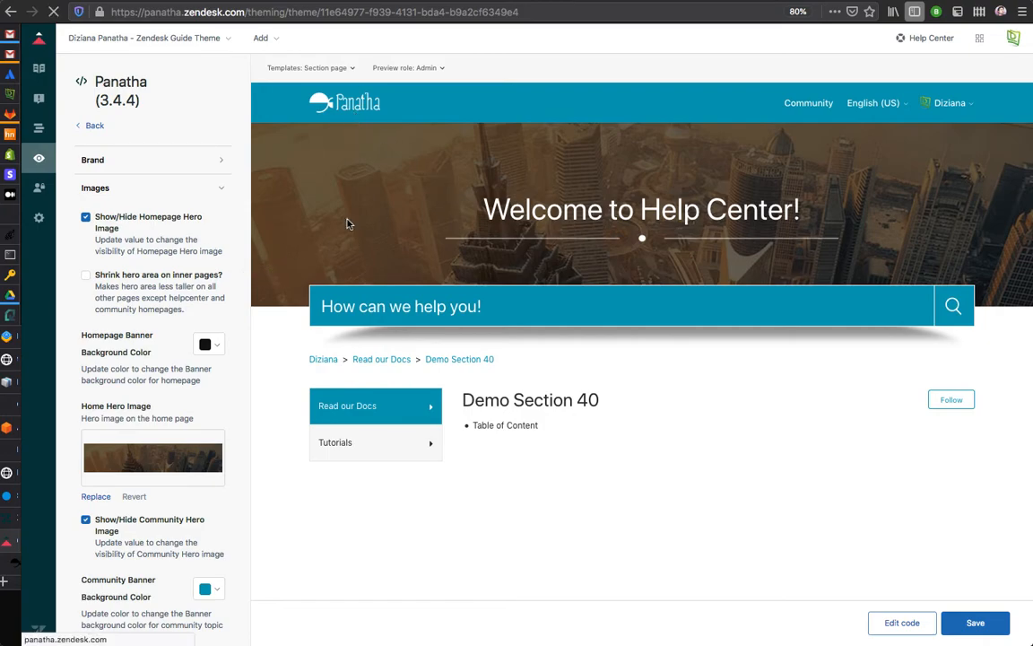
scroll(192, 287, "down", 5)
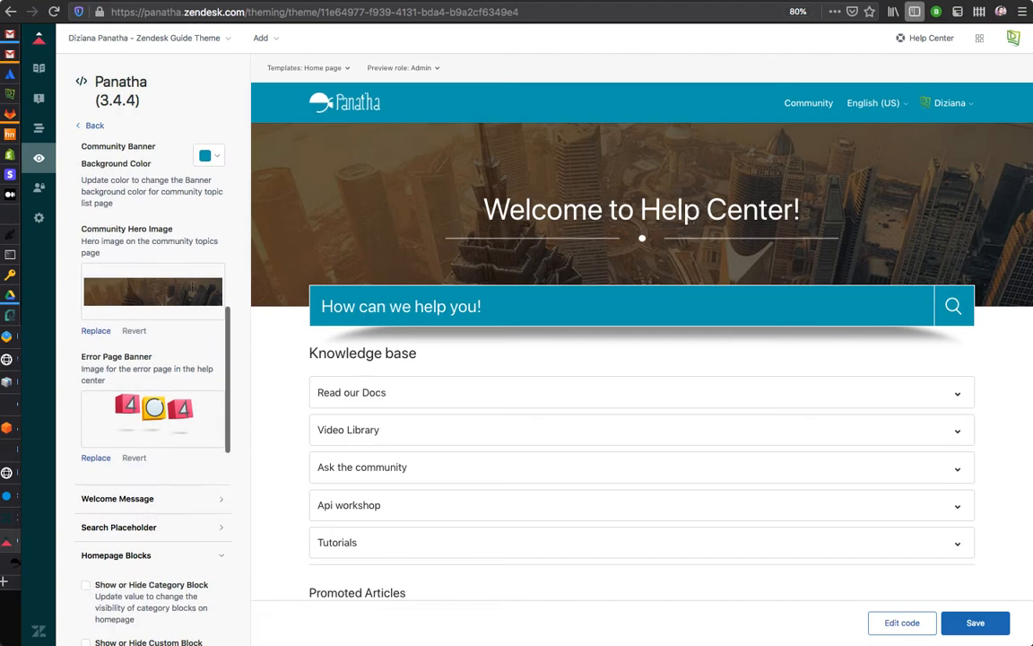
Collapse the Homepage Blocks settings and expand both promoted articles on the homepage preview
scroll(472, 334, "down", 3)
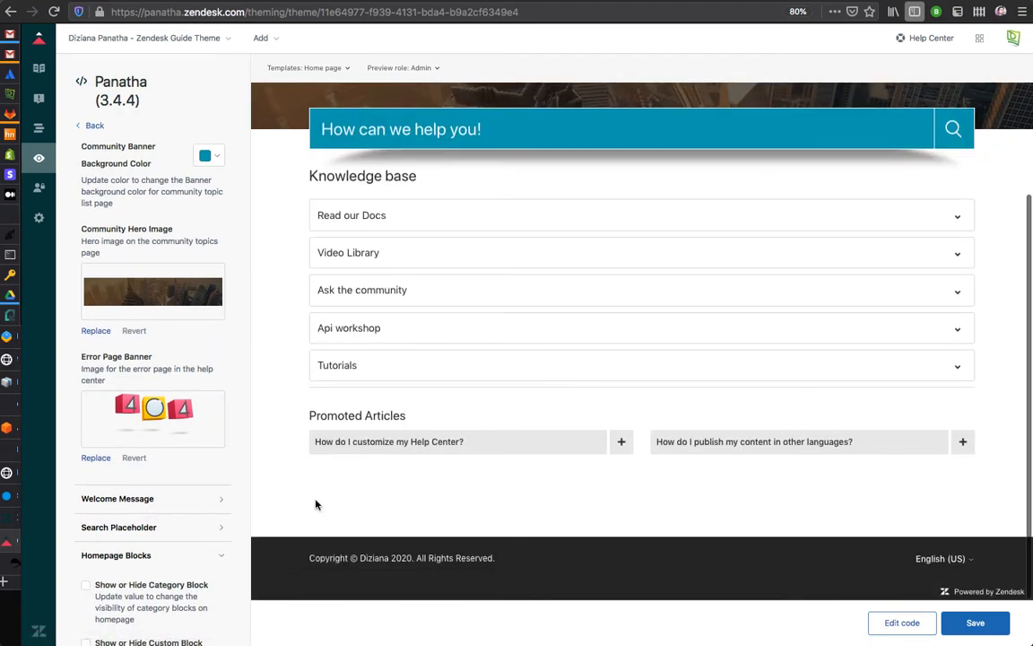
scroll(171, 431, "down", 5)
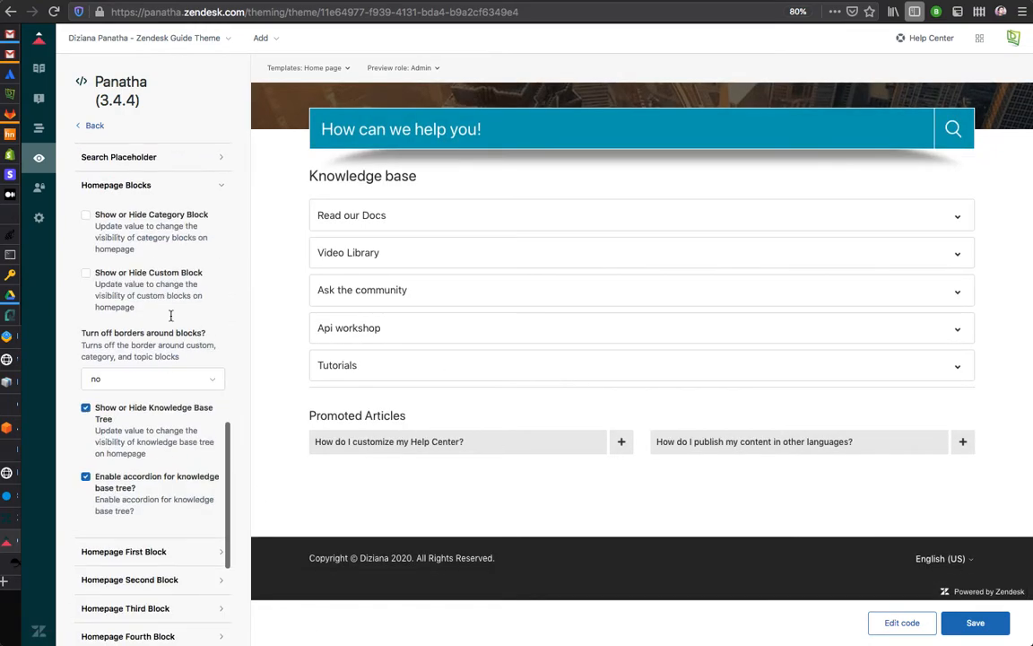
left_click(144, 185)
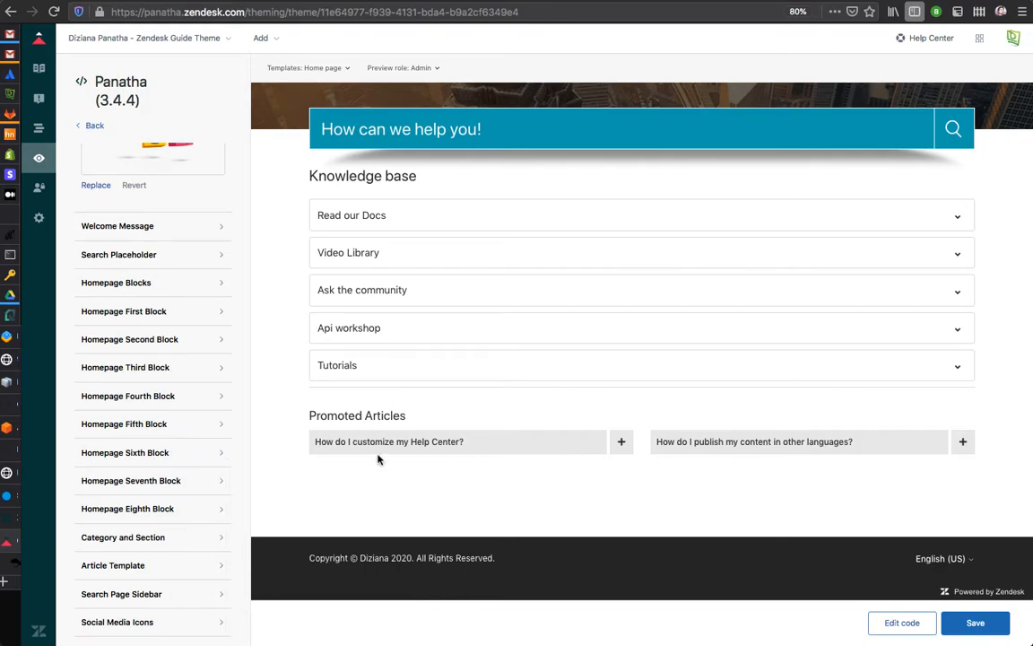
scroll(177, 392, "down", 1)
left_click(627, 453)
scroll(627, 455, "down", 1)
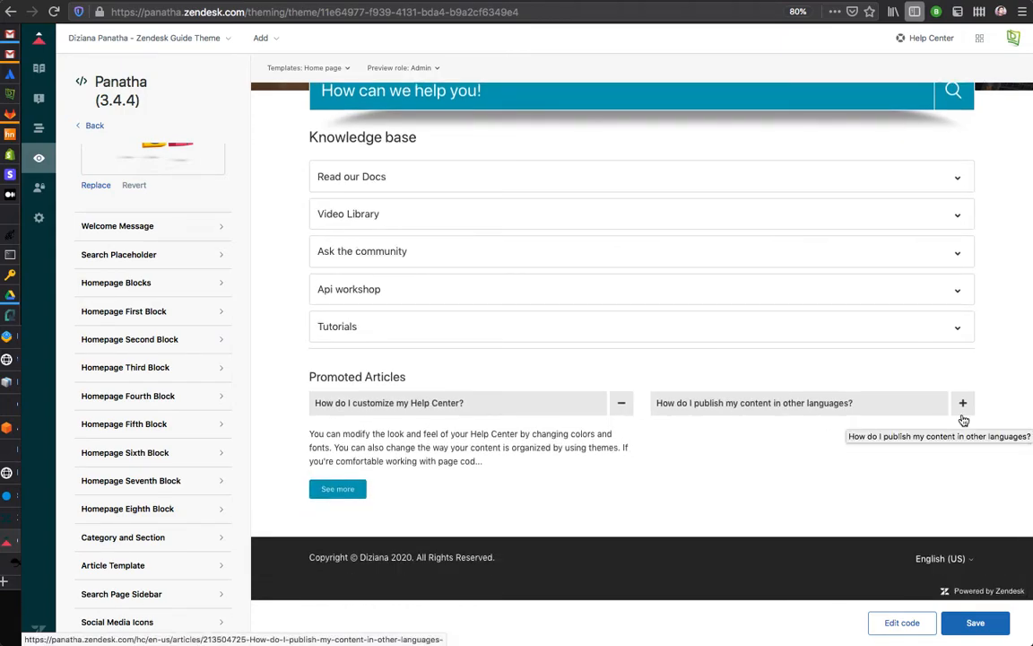
left_click(962, 415)
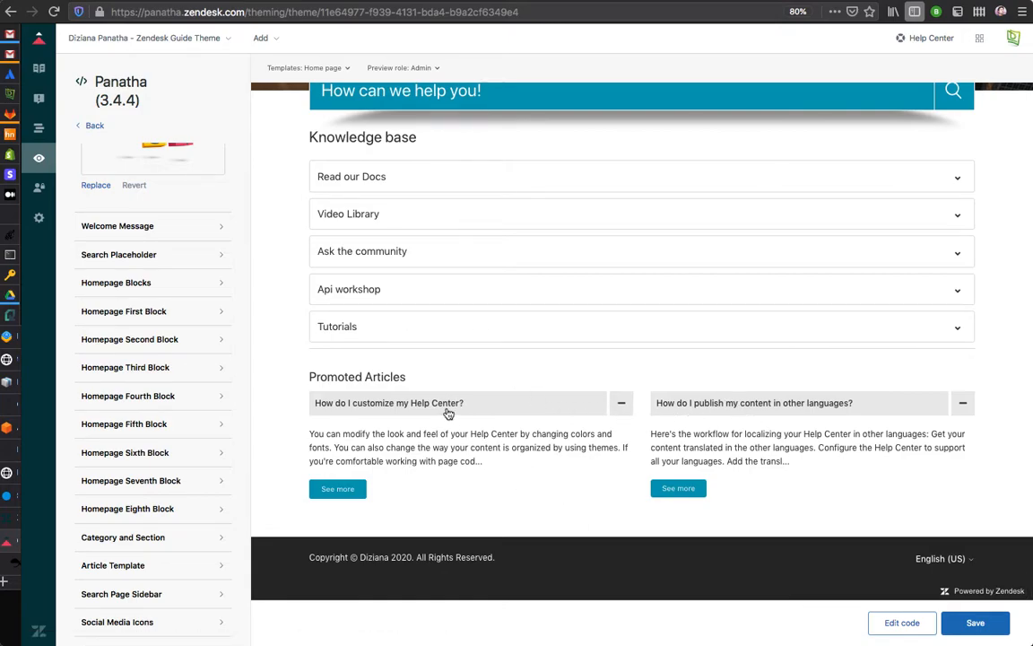
Collapse the theme's Images settings
scroll(198, 345, "up", 10)
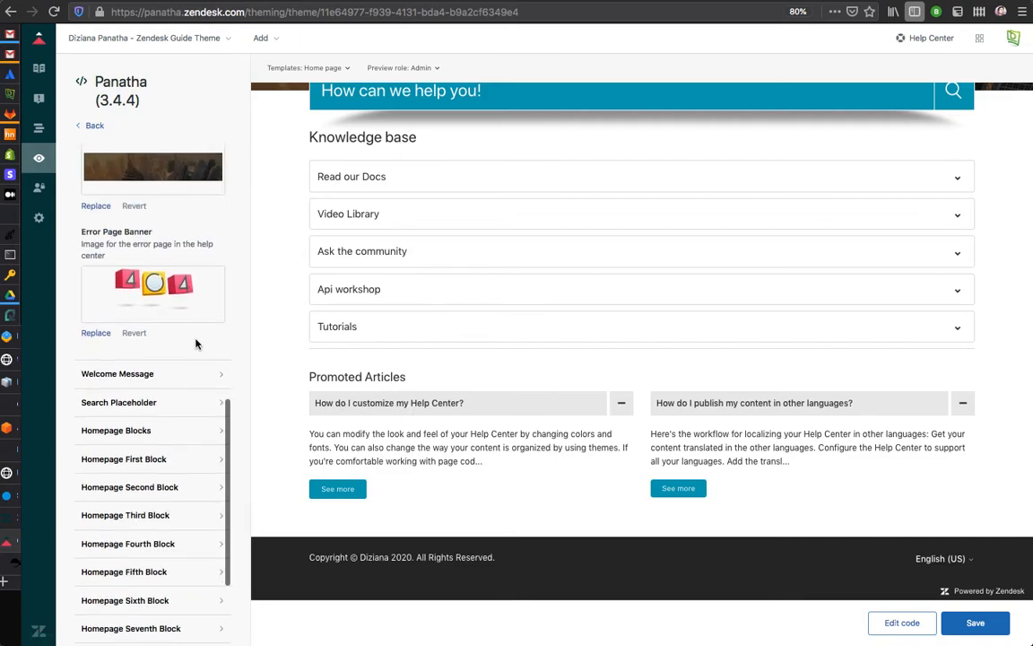
scroll(195, 344, "up", 3)
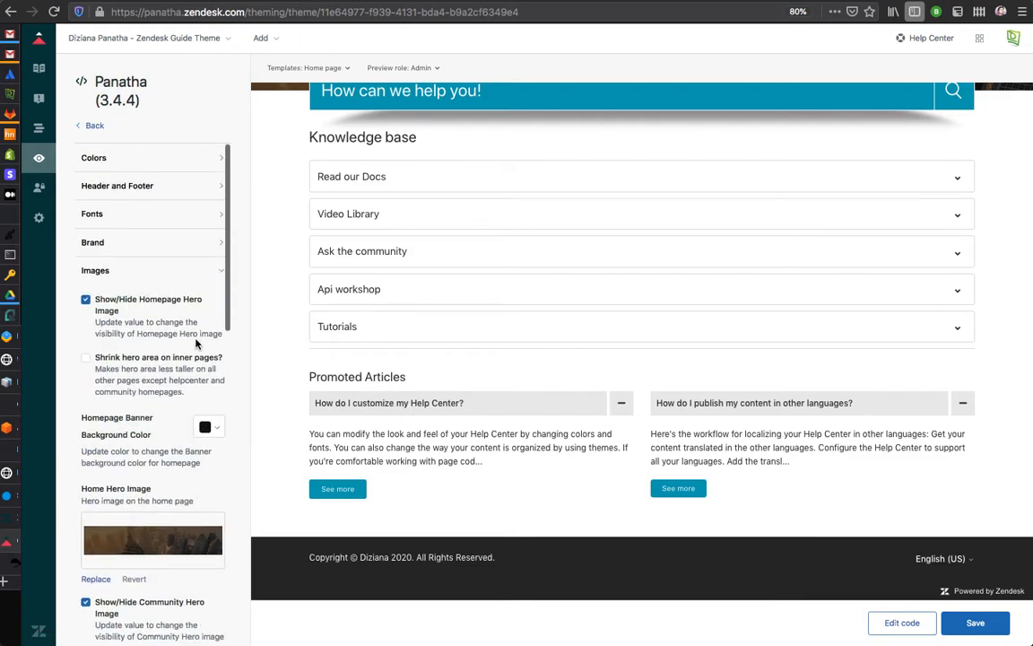
left_click(132, 269)
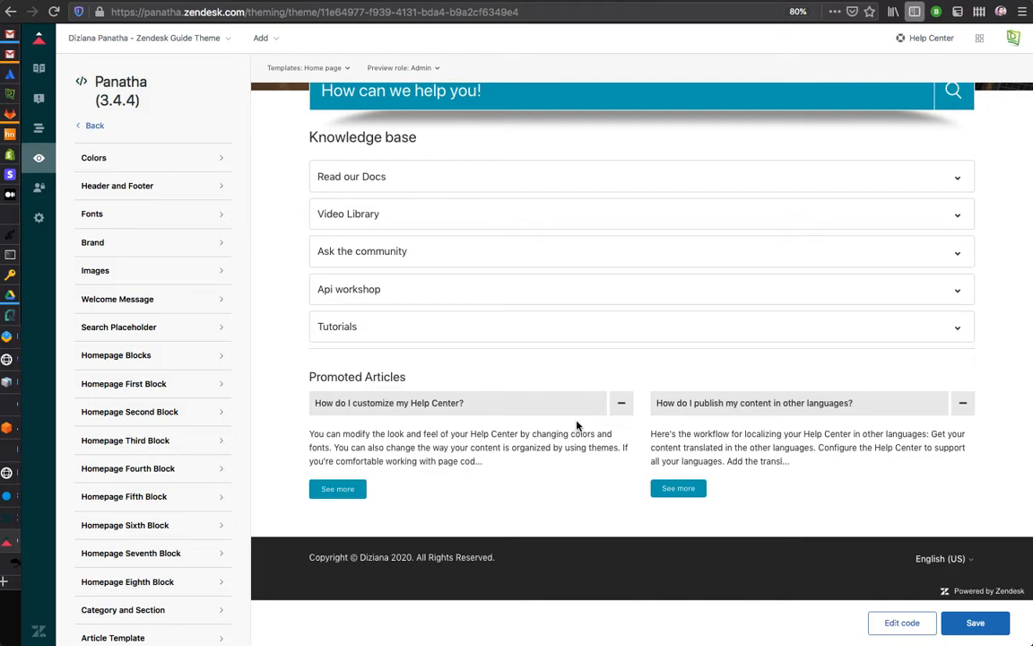
Preview the Category page template and open the Category and Section settings
scroll(221, 360, "down", 2)
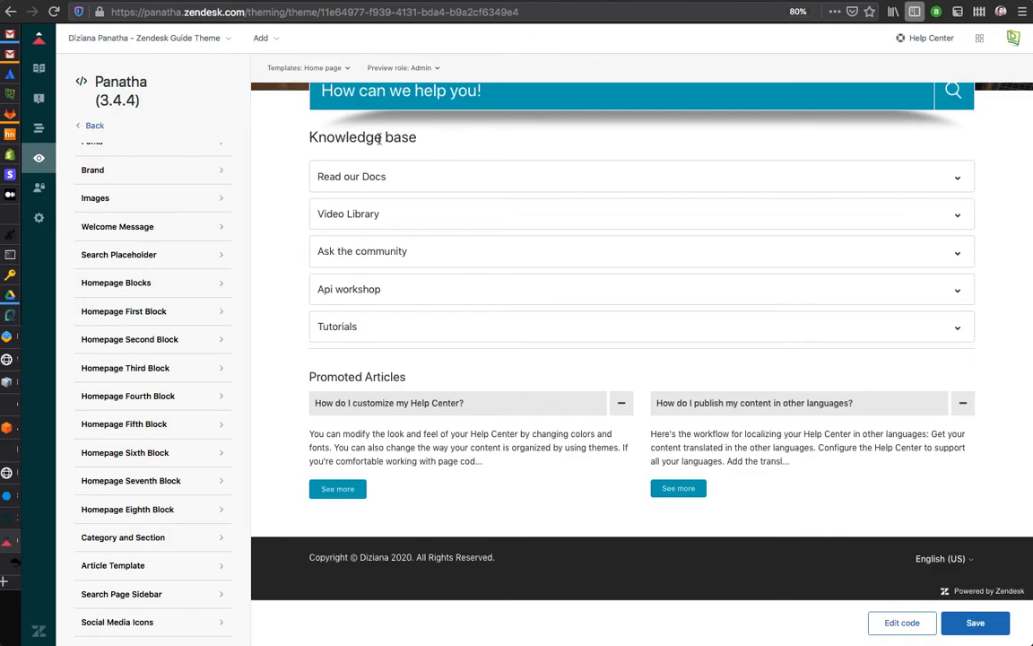
scroll(378, 137, "up", 5)
left_click(314, 70)
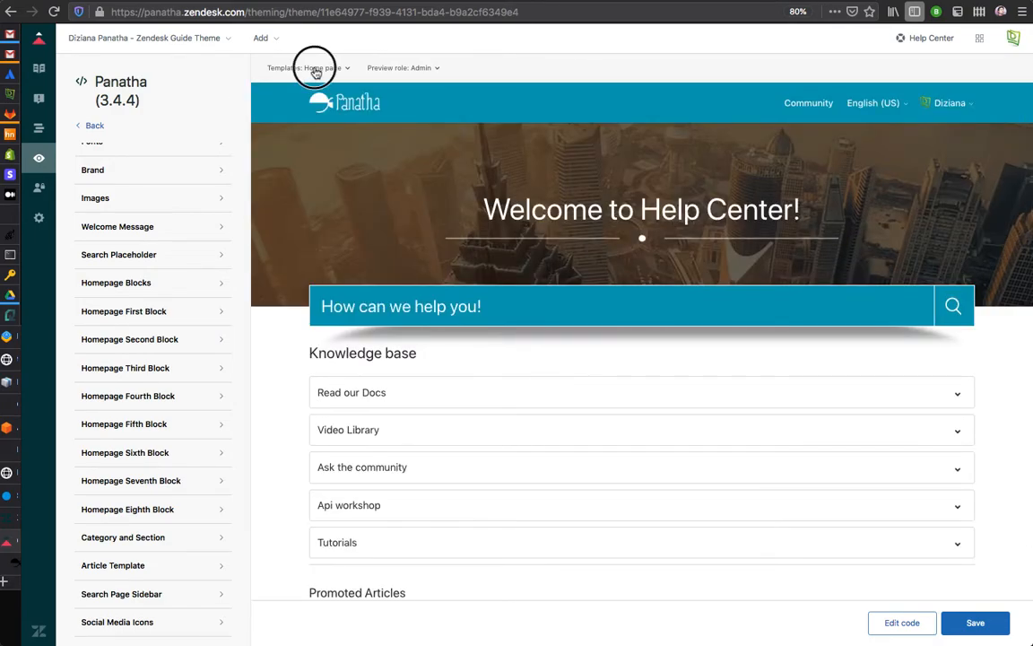
left_click(327, 154)
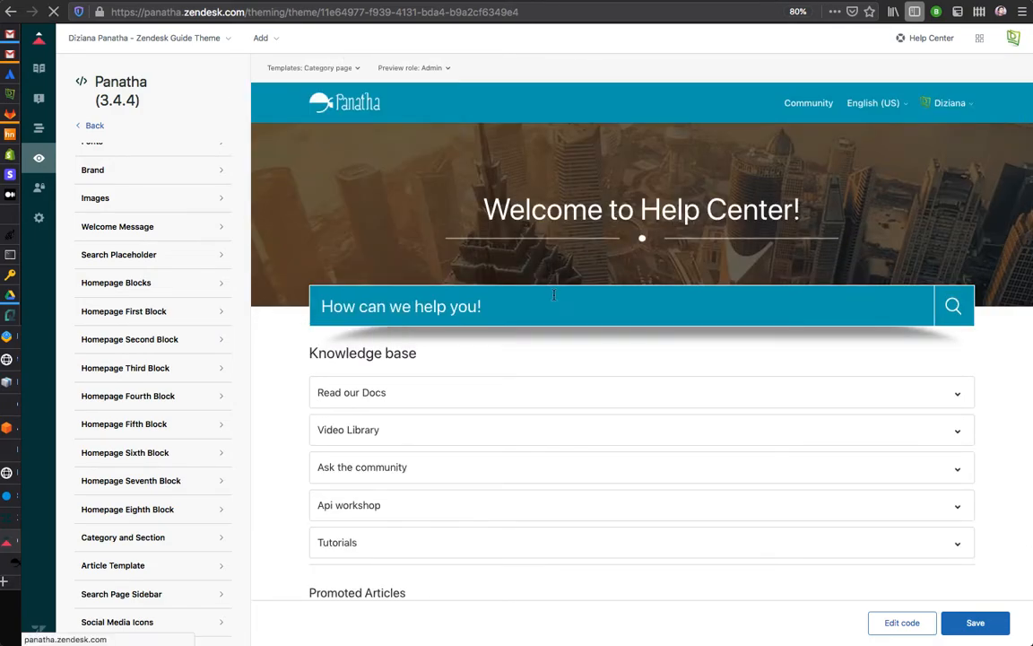
scroll(554, 298, "down", 4)
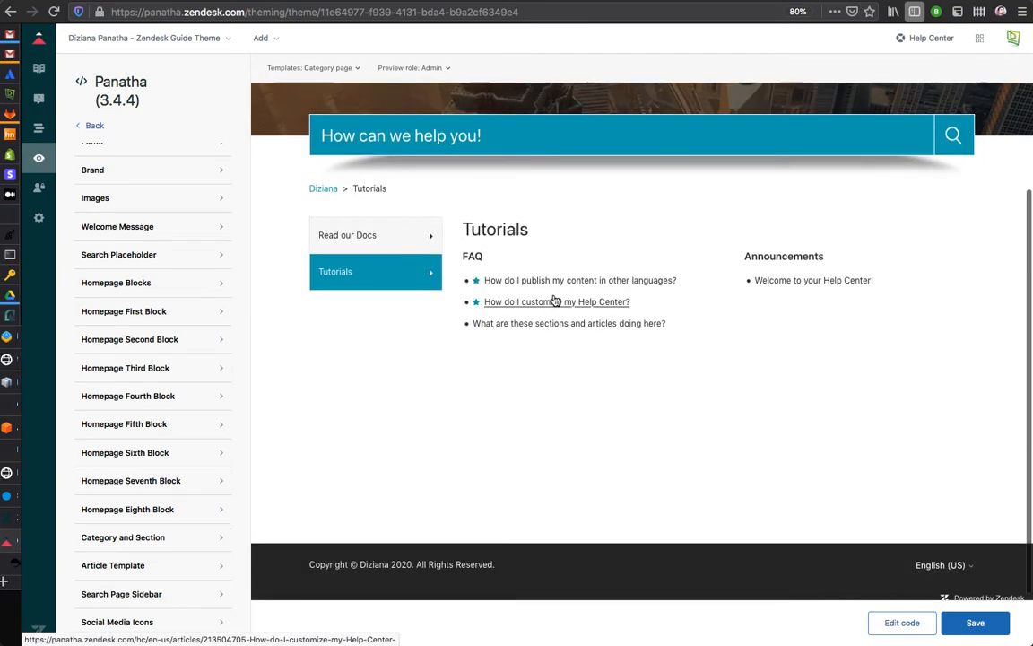
scroll(554, 301, "up", 1)
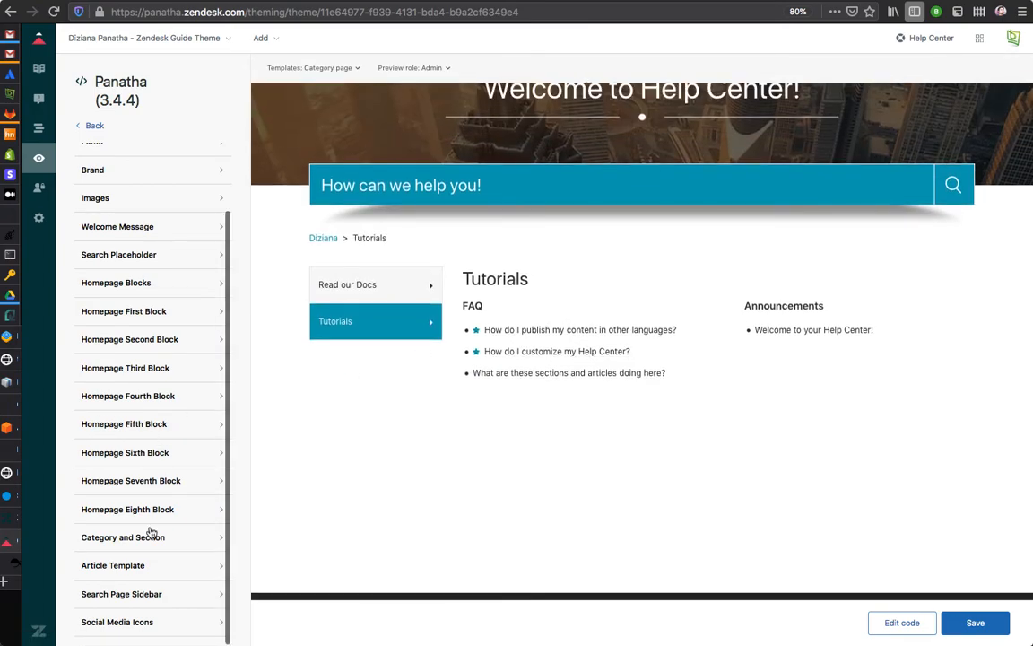
left_click(122, 593)
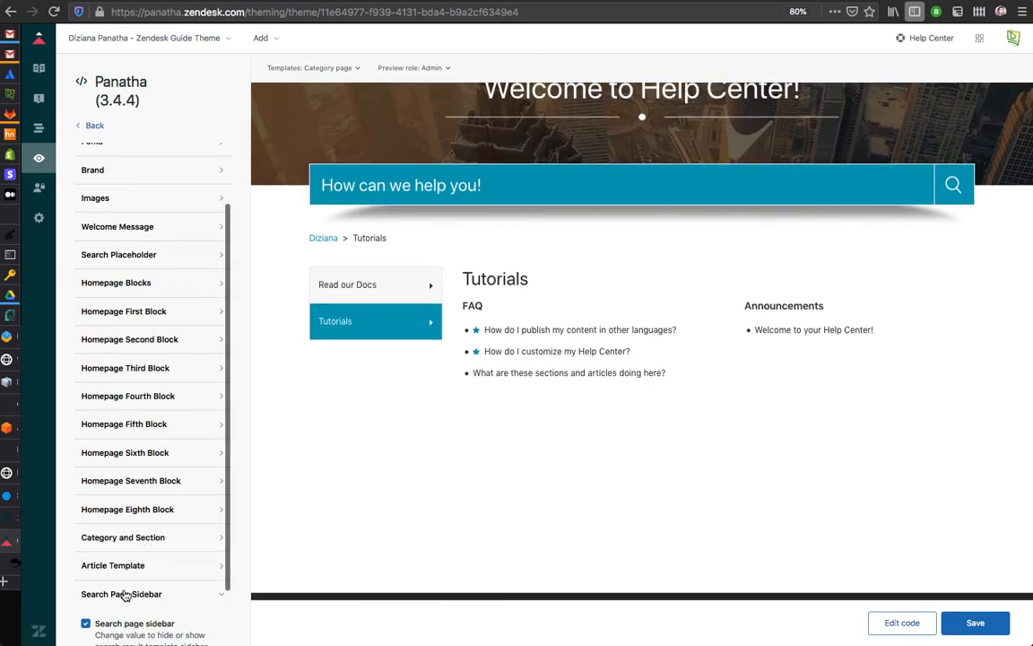
left_click(122, 593)
left_click(137, 540)
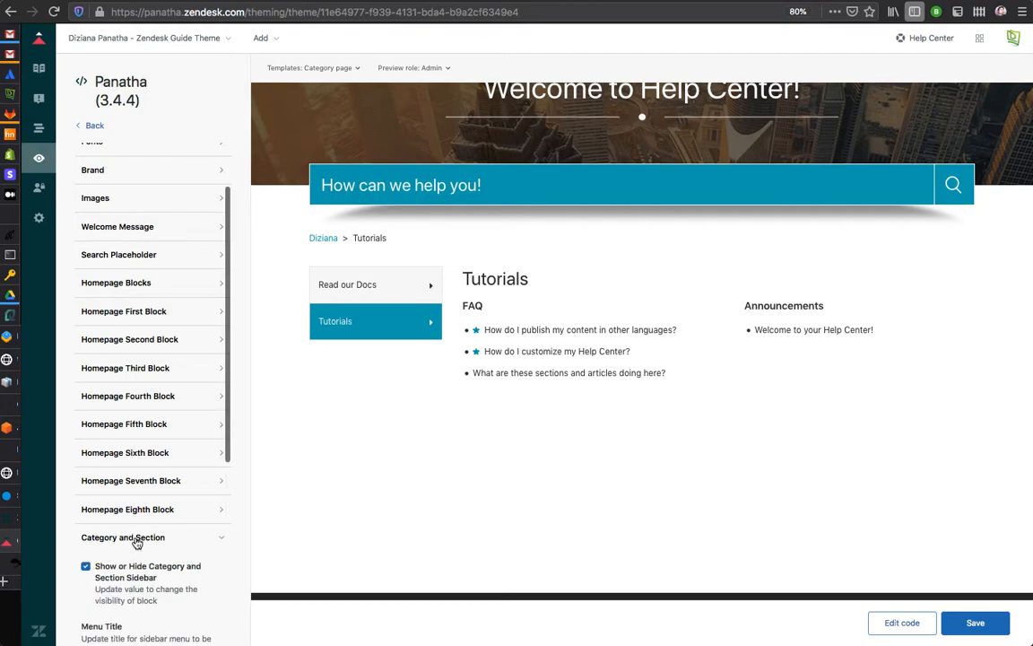
Try hiding the category and section sidebar and showing the content in a single column, and restore both settings
left_click(87, 257)
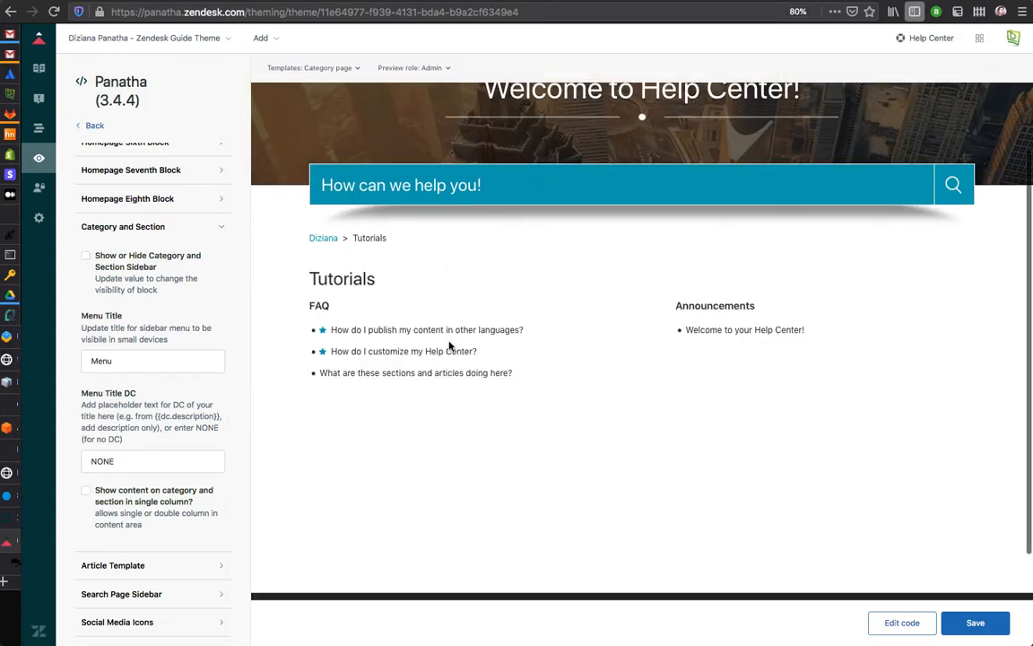
left_click(85, 491)
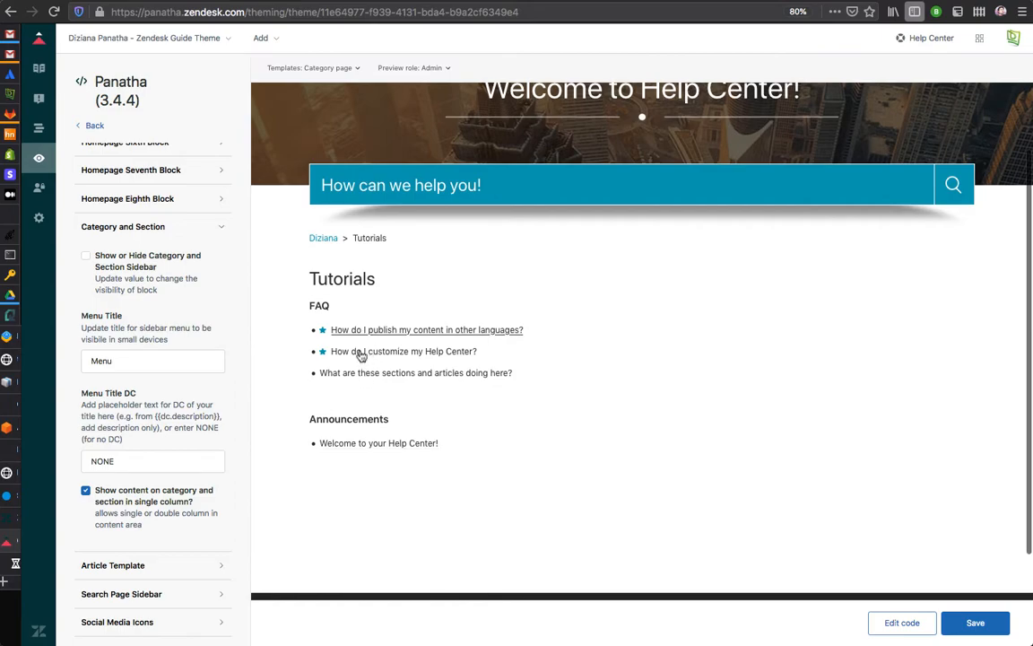
left_click(160, 489)
left_click(86, 260)
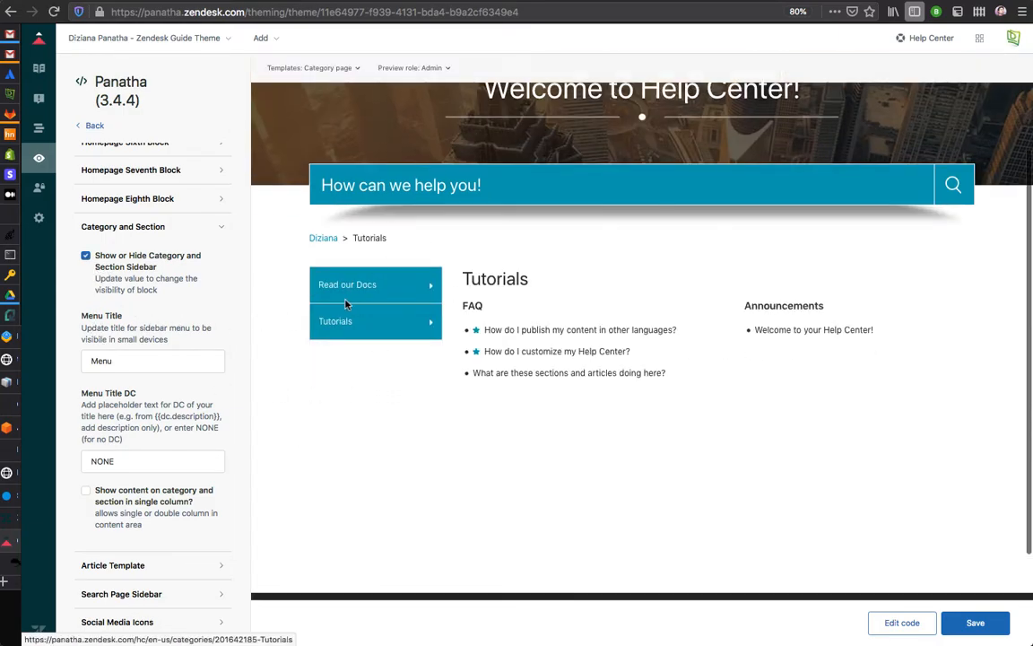
Narrow the browser window to small-device width and expand the sidebar menu on the Tutorials category page
left_click_drag(1031, 435, 693, 449)
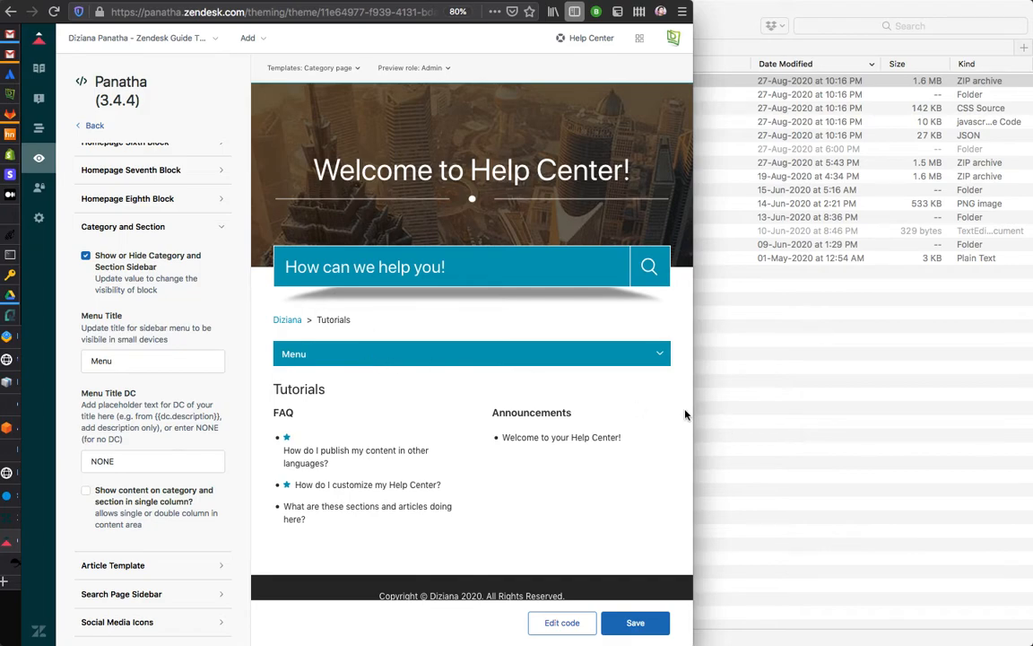
left_click(661, 355)
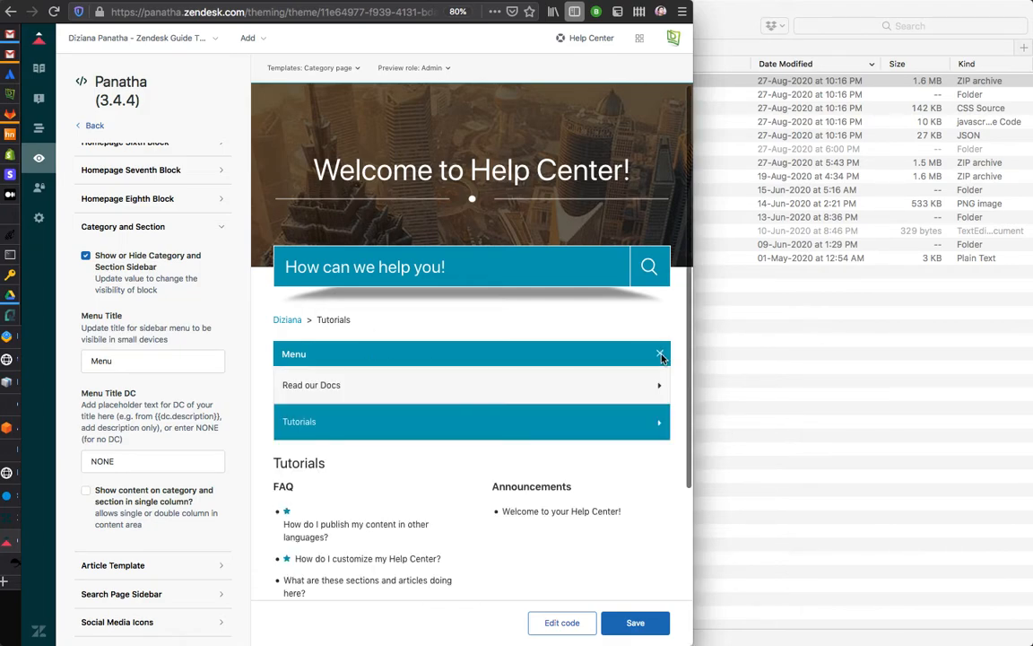
double_click(292, 354)
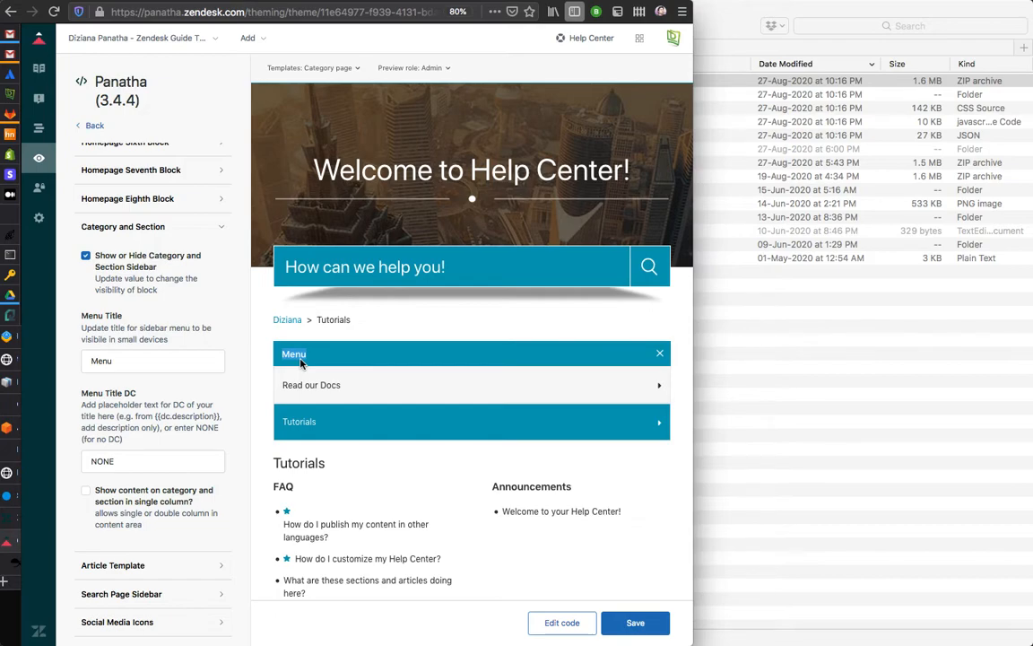
Review the Menu Title and Menu Title DC settings for the sidebar, and restore the browser window to full width
left_click(133, 360)
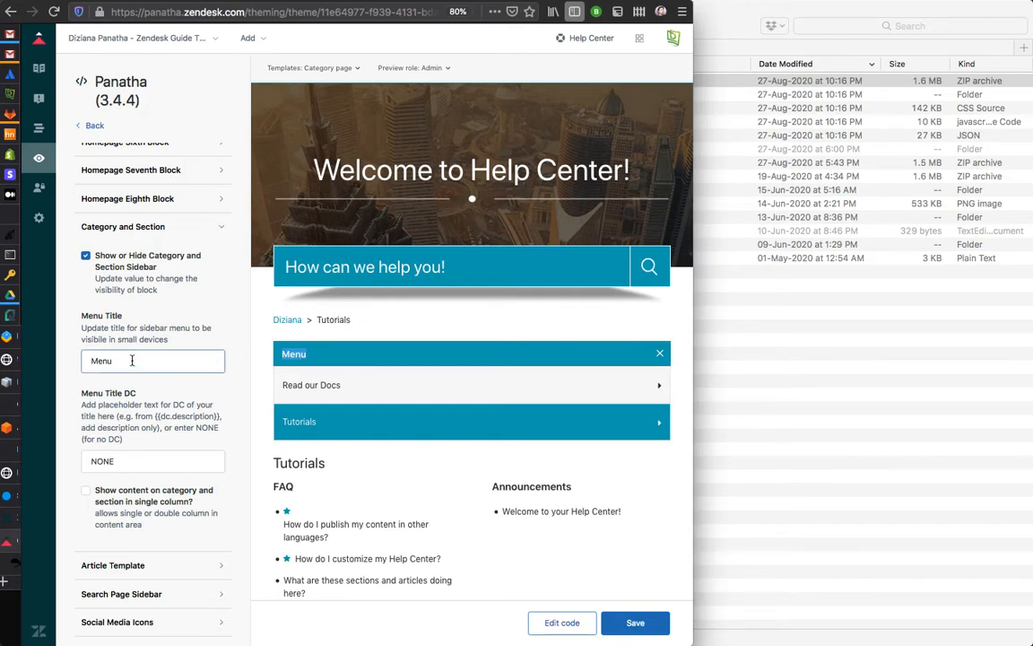
double_click(133, 360)
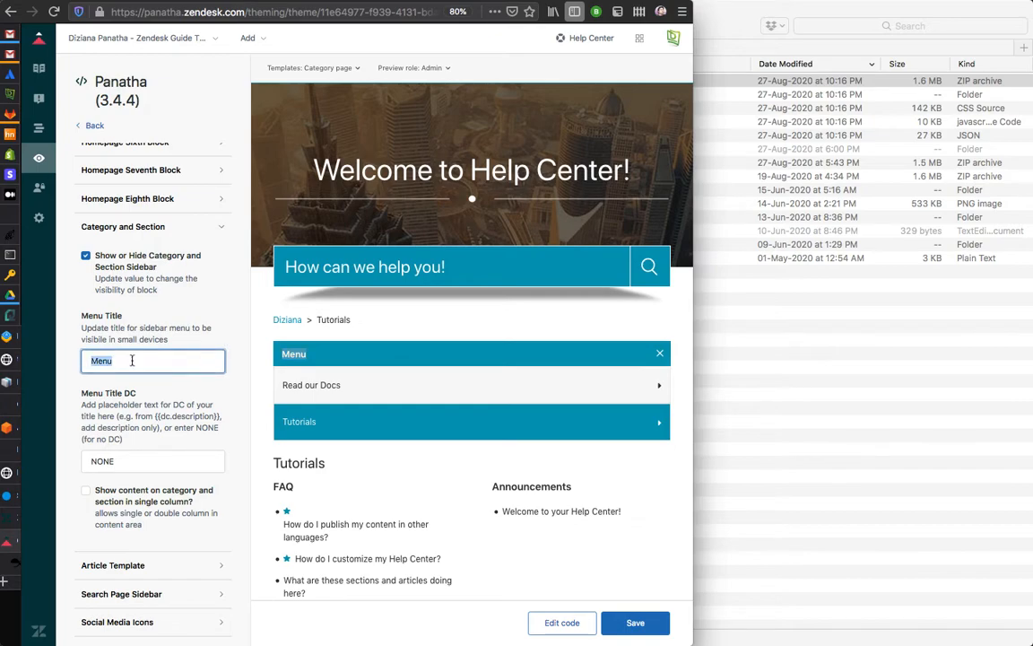
double_click(121, 460)
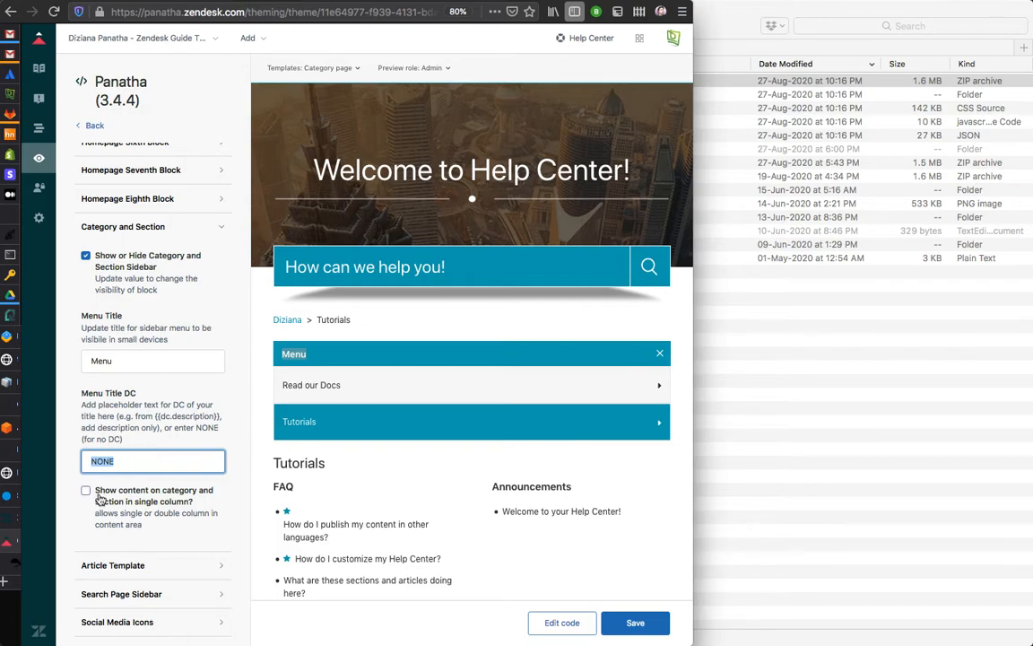
left_click(412, 334)
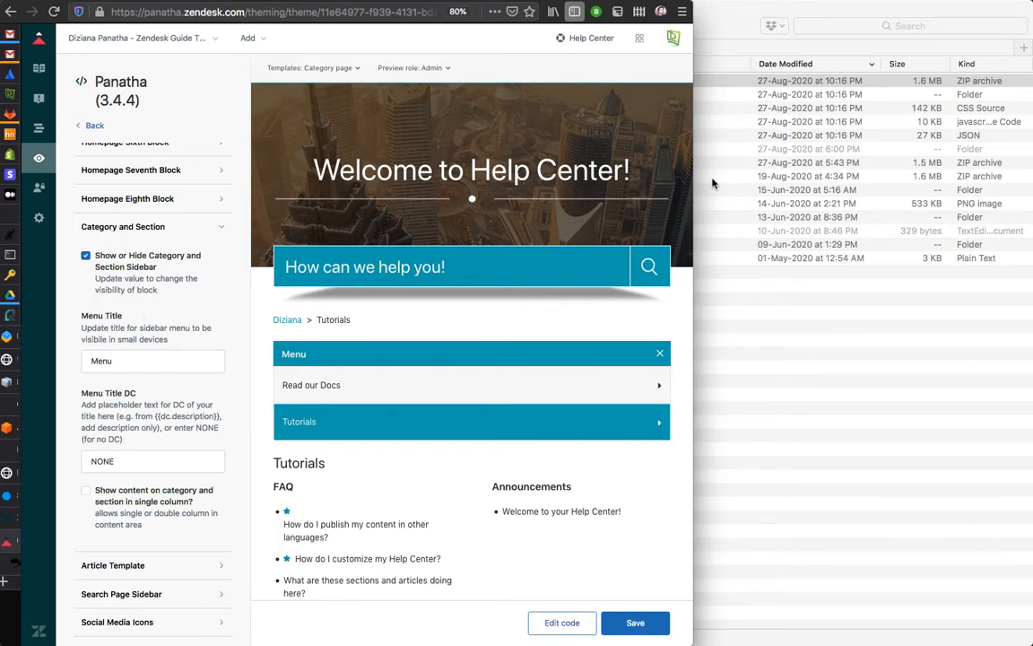
key("ctrl+alt+Return")
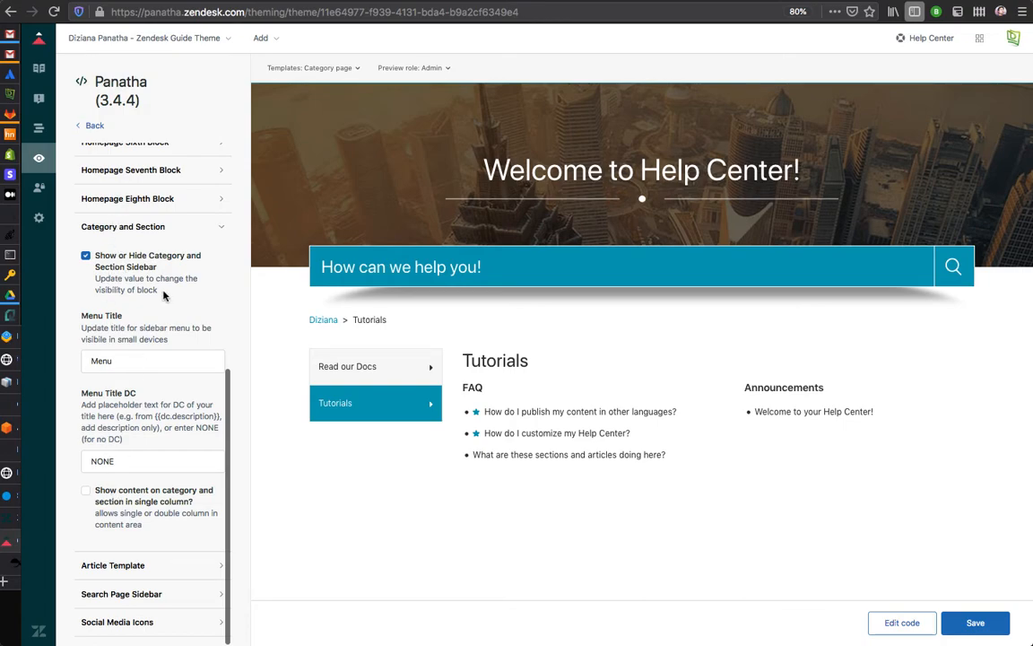
Preview the Section page template and collapse the Category and Section settings
left_click(335, 76)
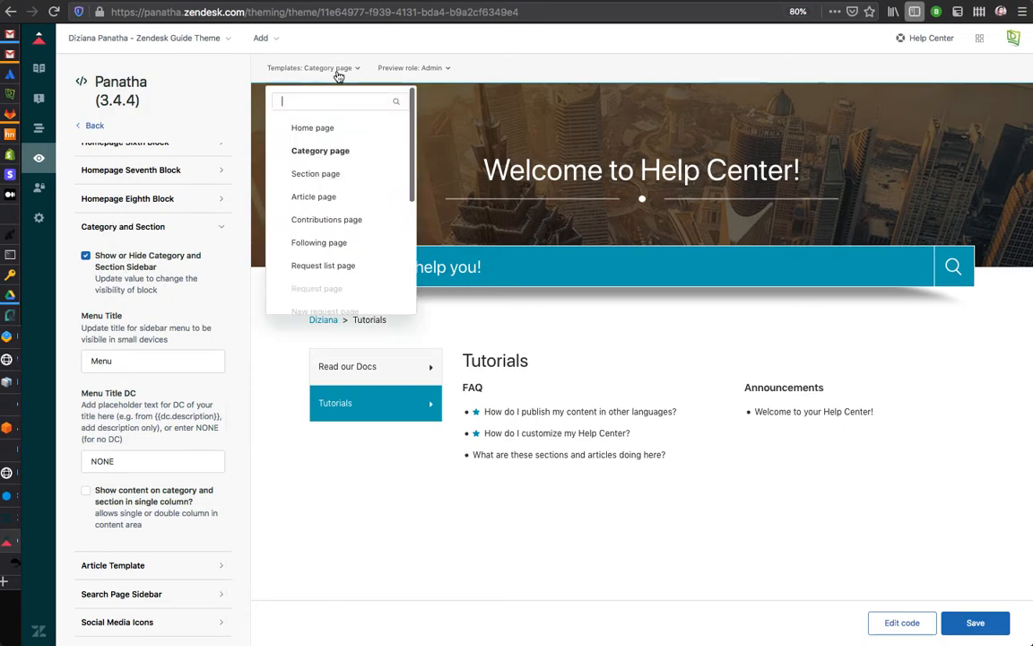
left_click(304, 176)
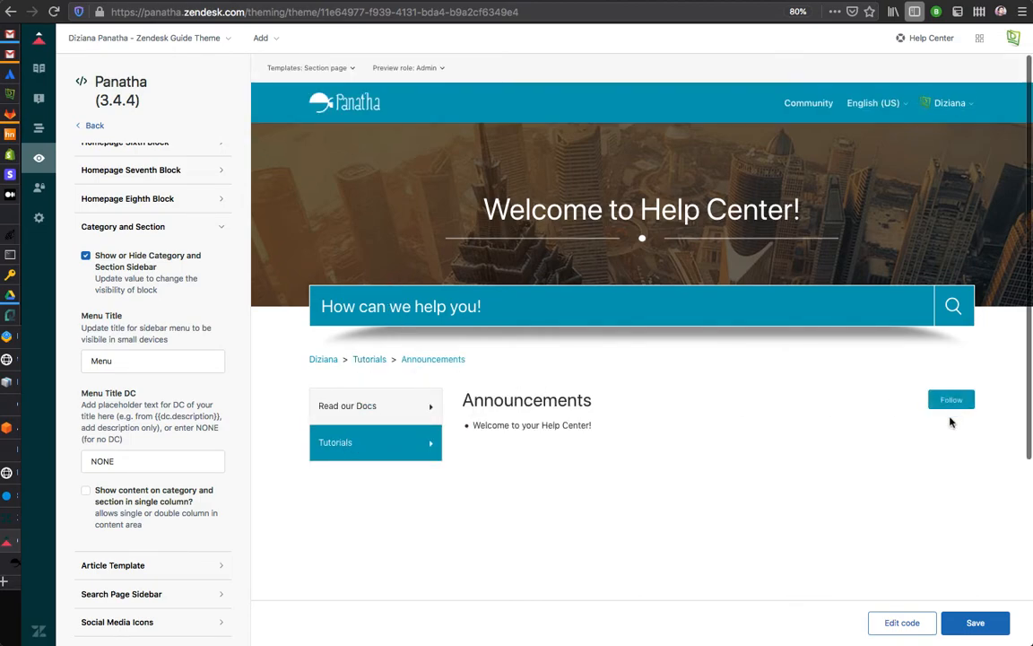
left_click(132, 226)
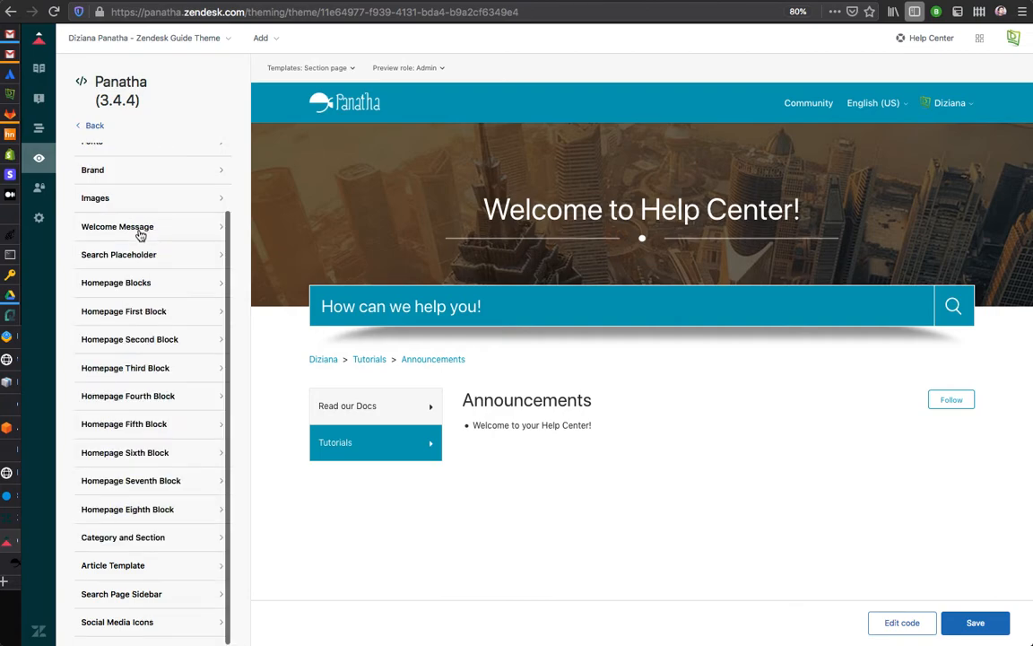
Open the Article Template settings and review the available options
left_click(142, 561)
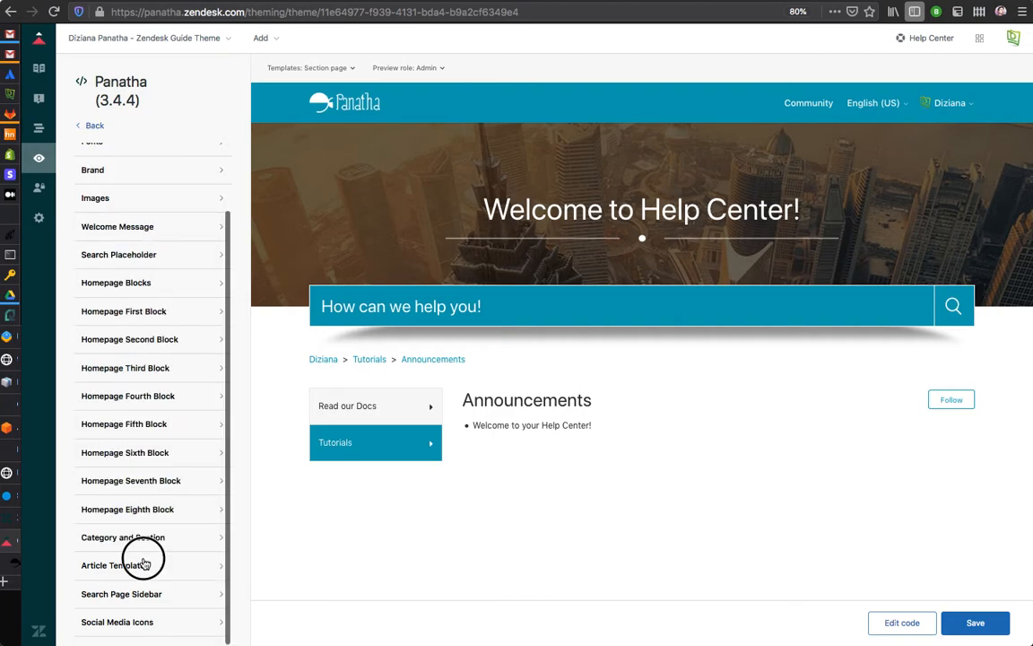
scroll(400, 568, "down", 5)
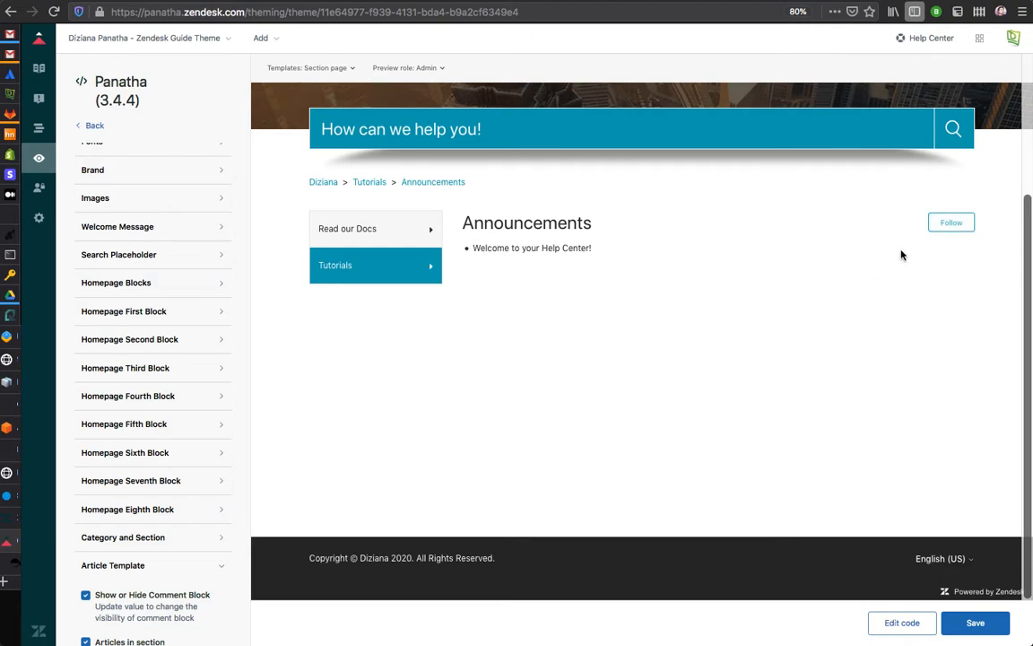
left_click(919, 619)
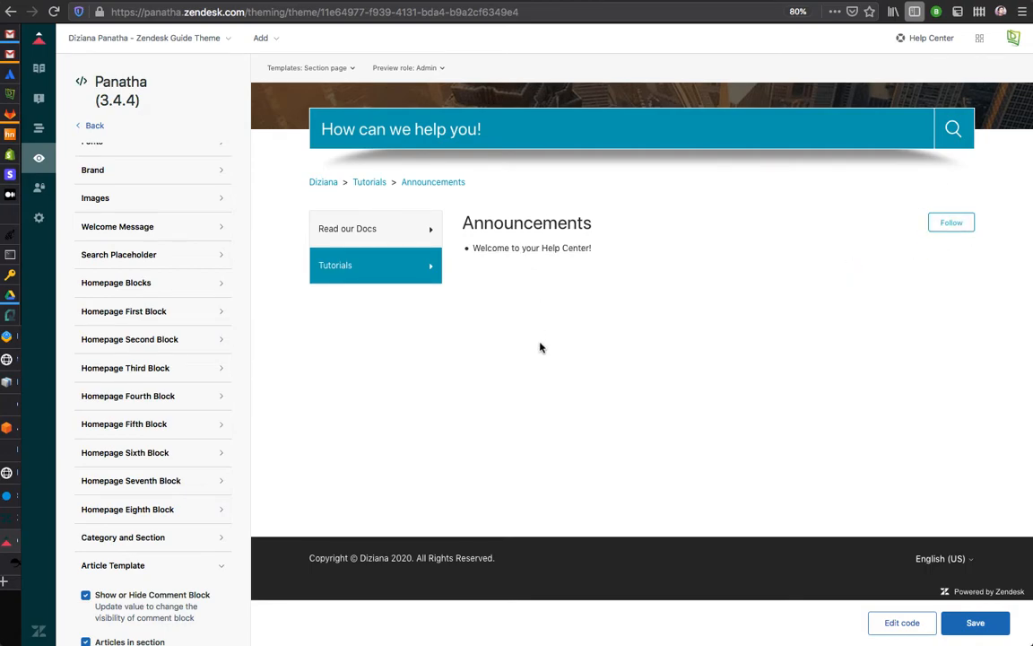
scroll(164, 510, "down", 6)
scroll(184, 485, "up", 2)
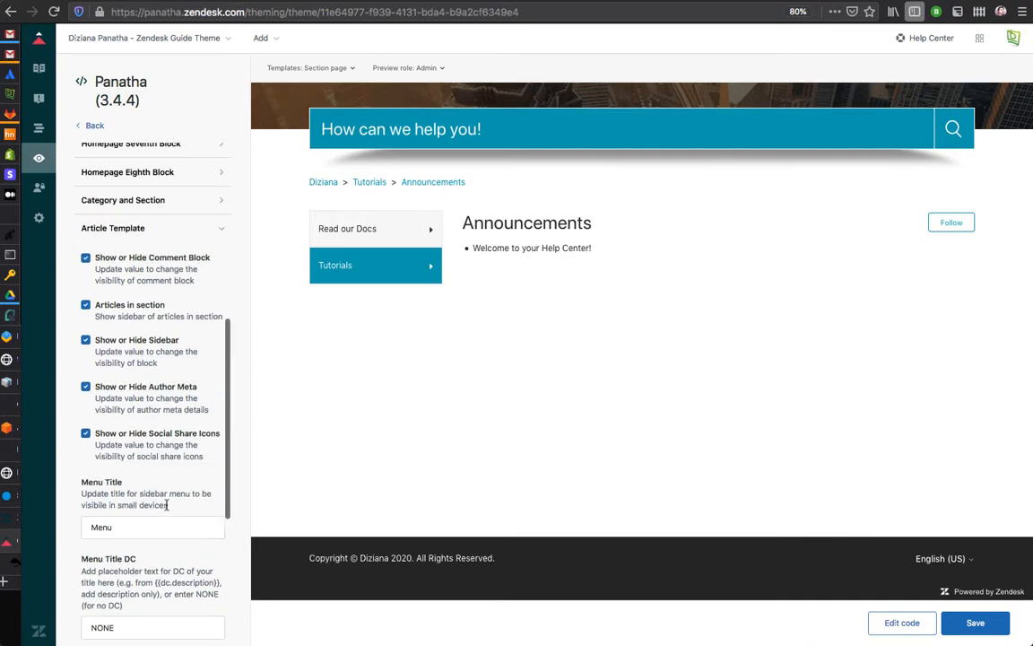
Preview the Article page template and examine the article's sidebars, author details and share icons
left_click(310, 68)
left_click(324, 197)
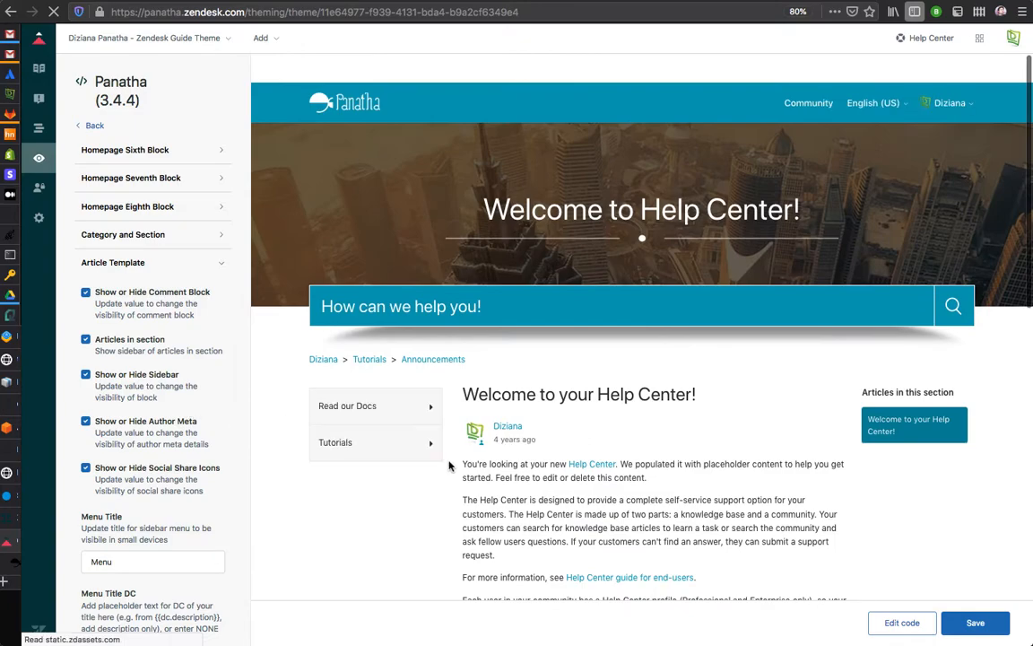
scroll(449, 465, "down", 5)
scroll(450, 466, "up", 1)
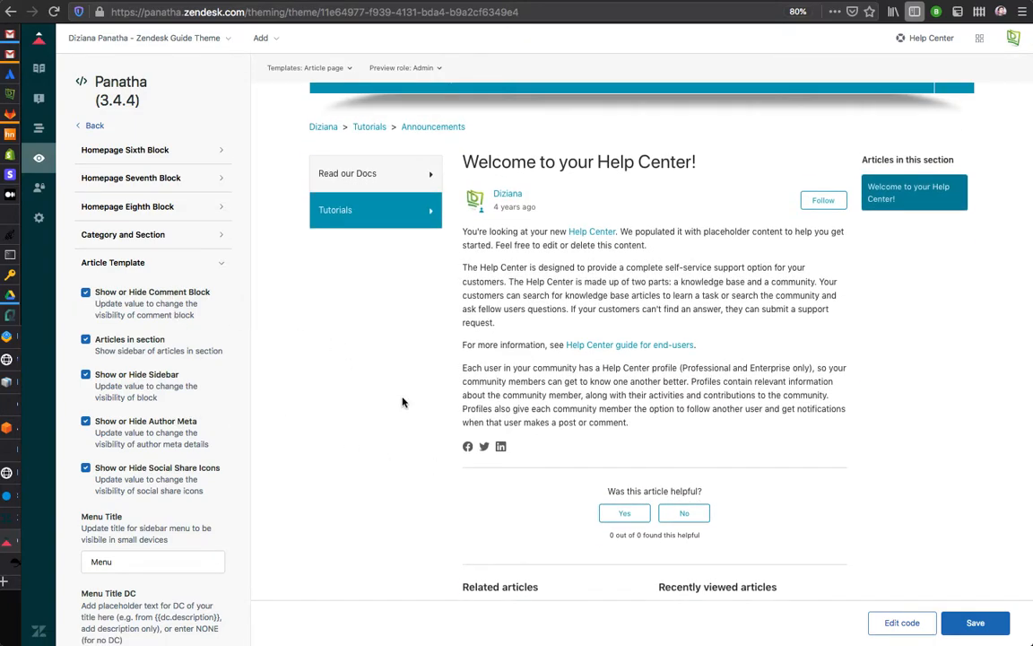
Examine the article's comments area with the comment block hidden, and show the comment block again
scroll(403, 403, "down", 5)
scroll(567, 385, "up", 3)
scroll(572, 380, "down", 3)
scroll(550, 404, "up", 1)
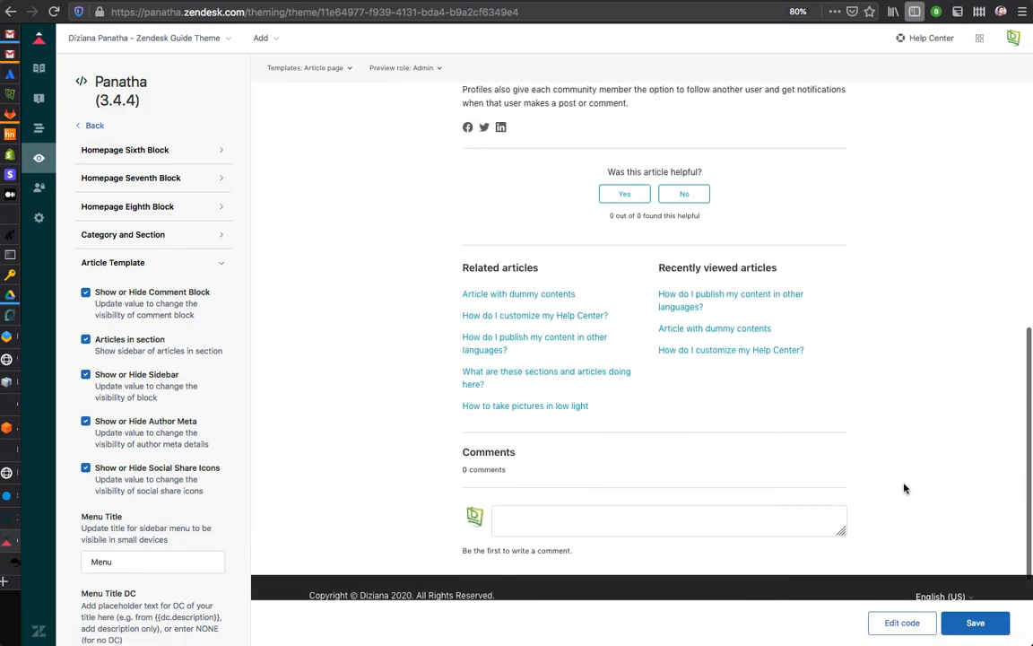
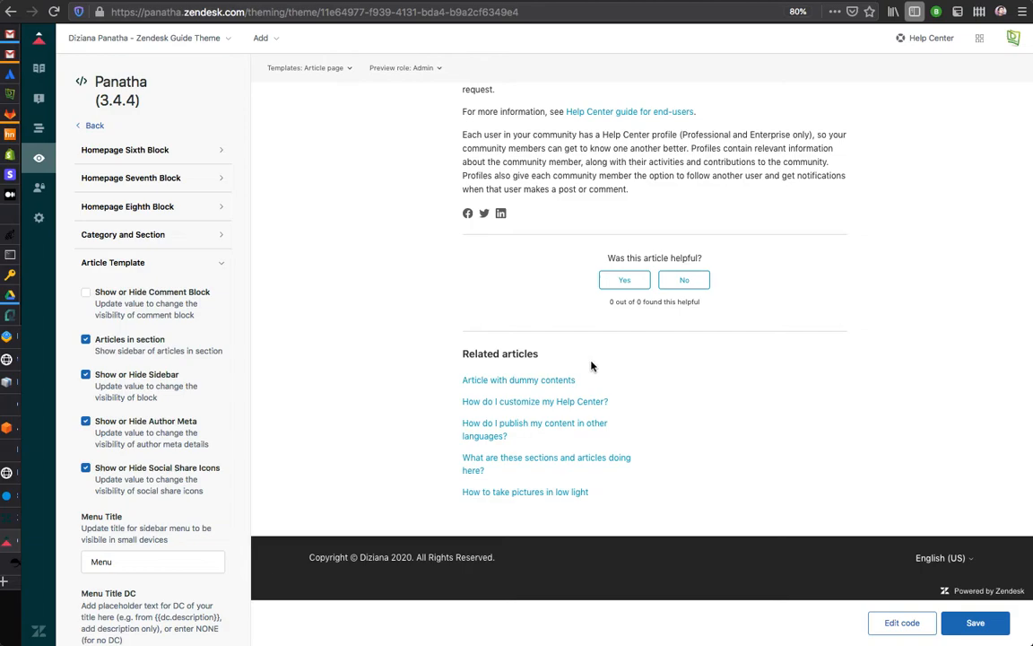
left_click(87, 293)
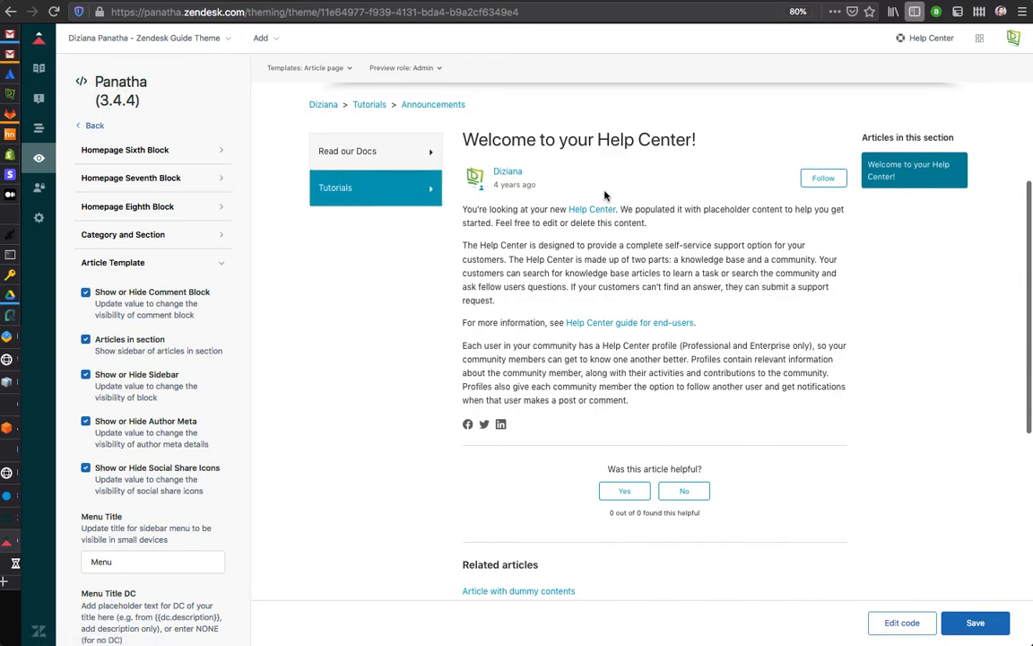
Identify the author details under the article title and hide the author meta in the article template
scroll(605, 194, "up", 1)
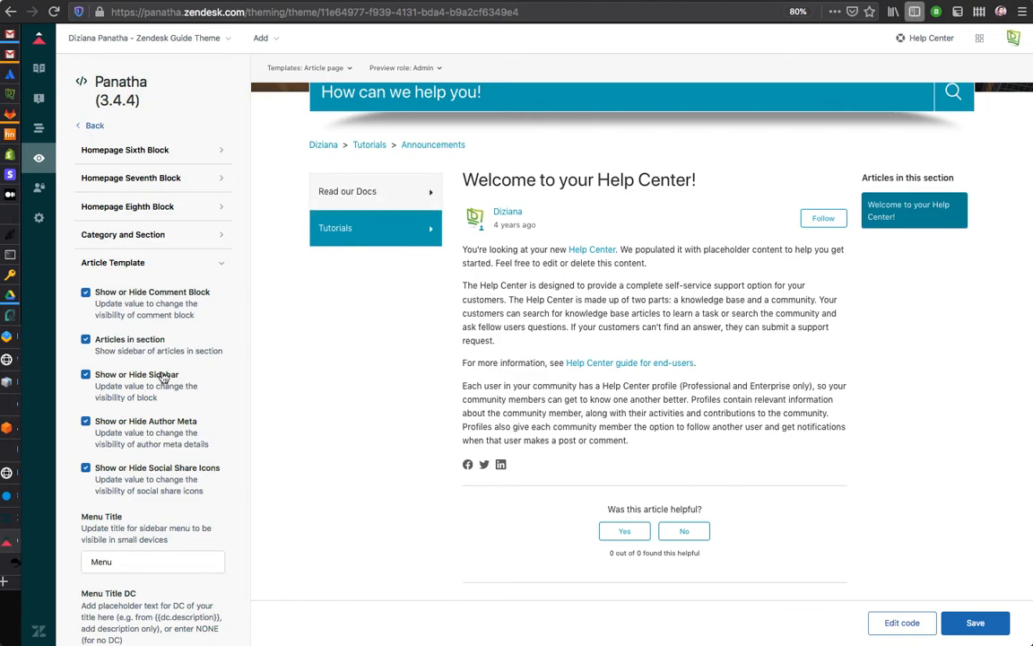
scroll(183, 427, "down", 3)
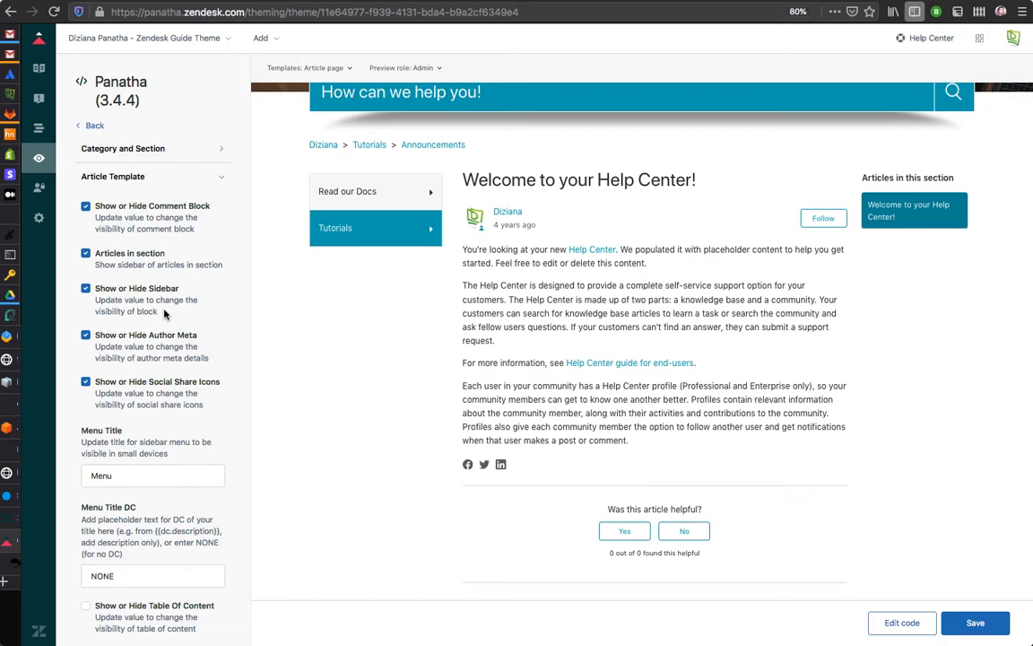
scroll(164, 312, "up", 2)
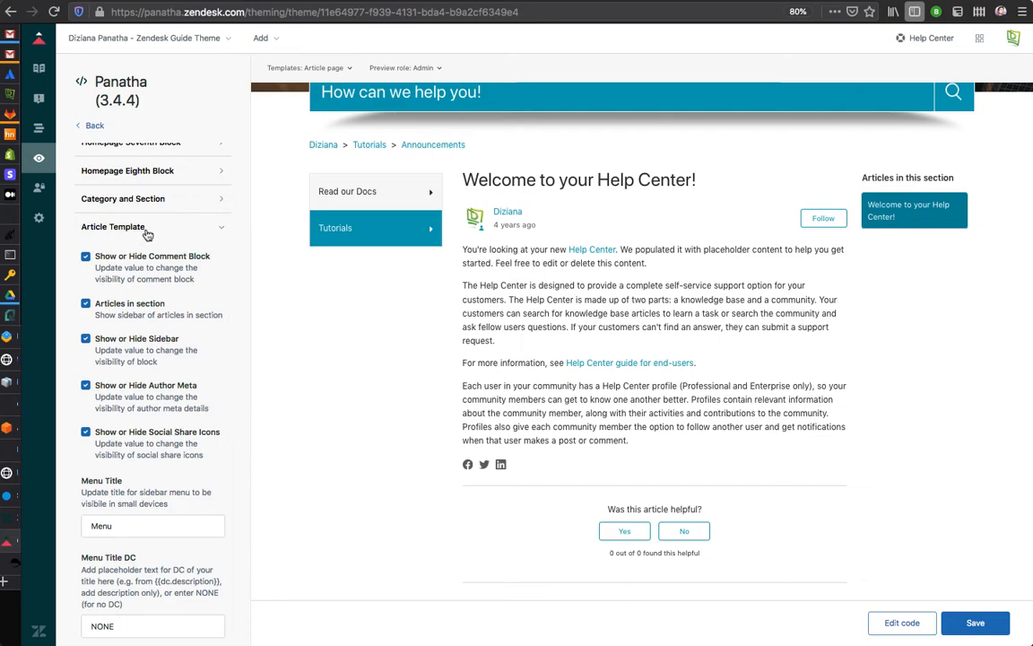
scroll(160, 327, "down", 2)
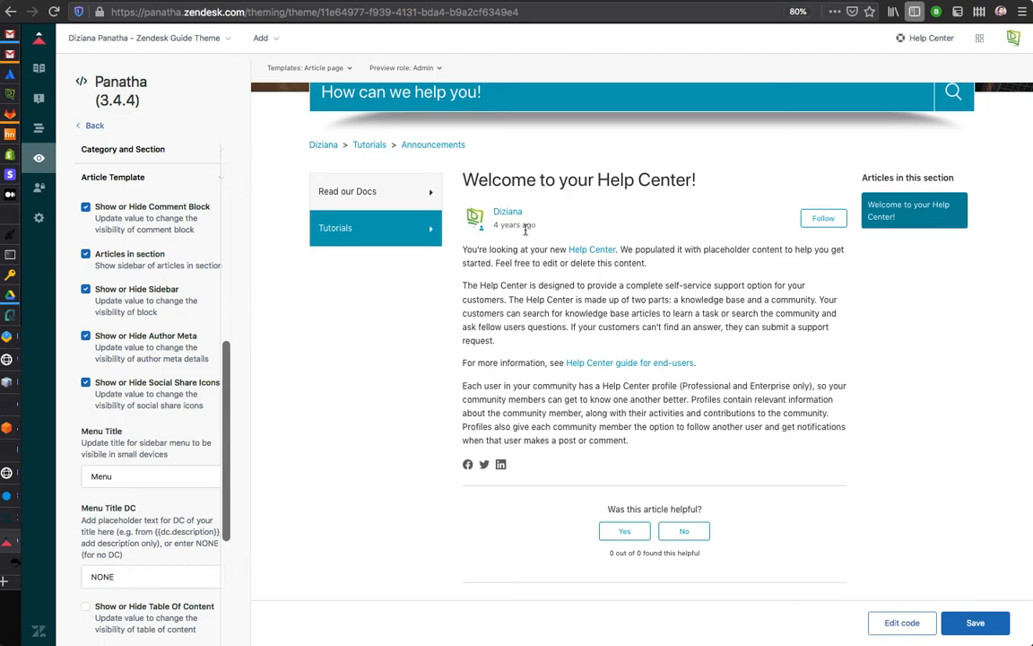
left_click_drag(541, 223, 482, 232)
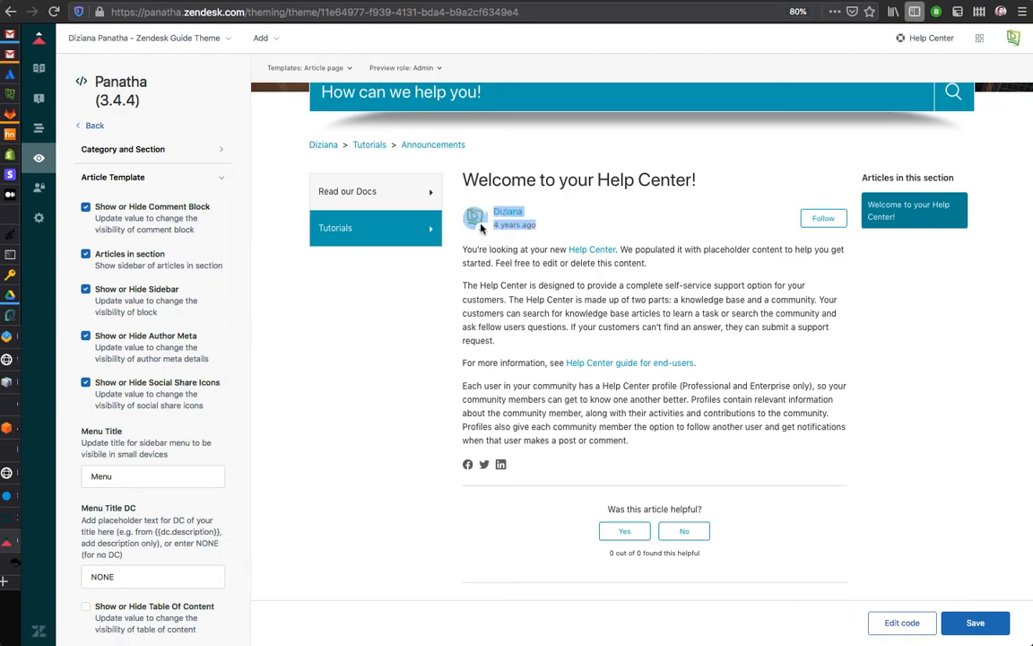
left_click(343, 333)
left_click(85, 336)
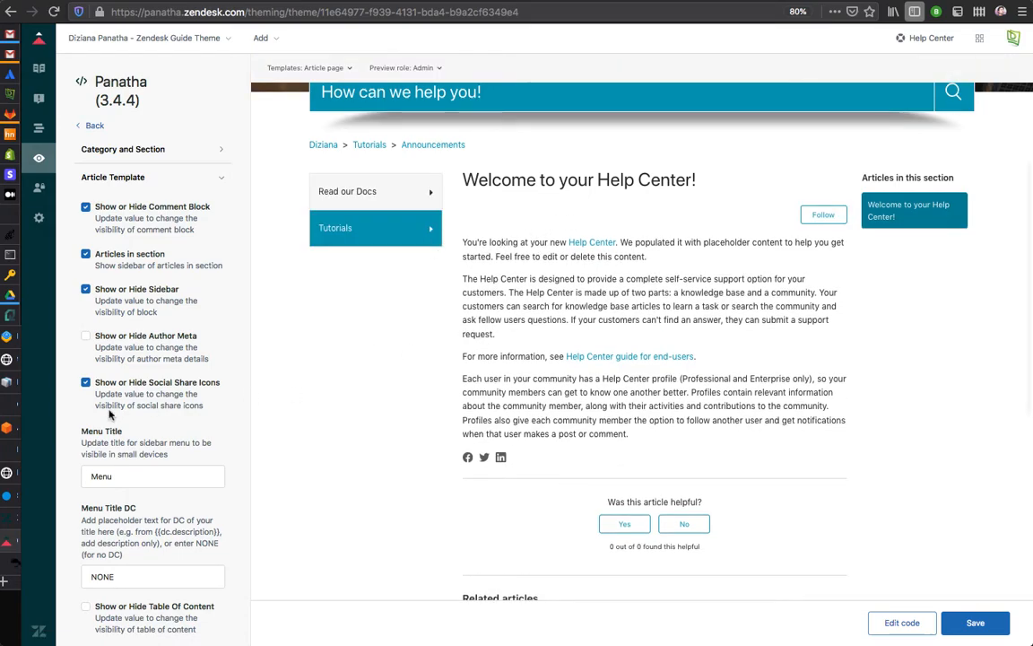
Hide the social share icons in the article template
scroll(109, 409, "down", 3)
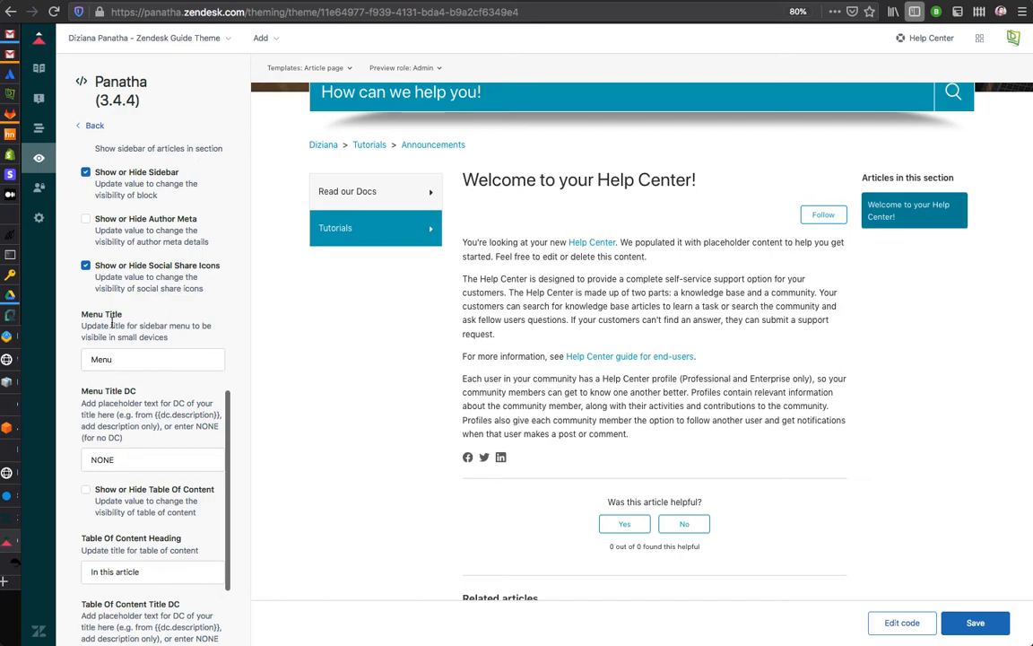
scroll(170, 404, "down", 3)
scroll(171, 410, "up", 12)
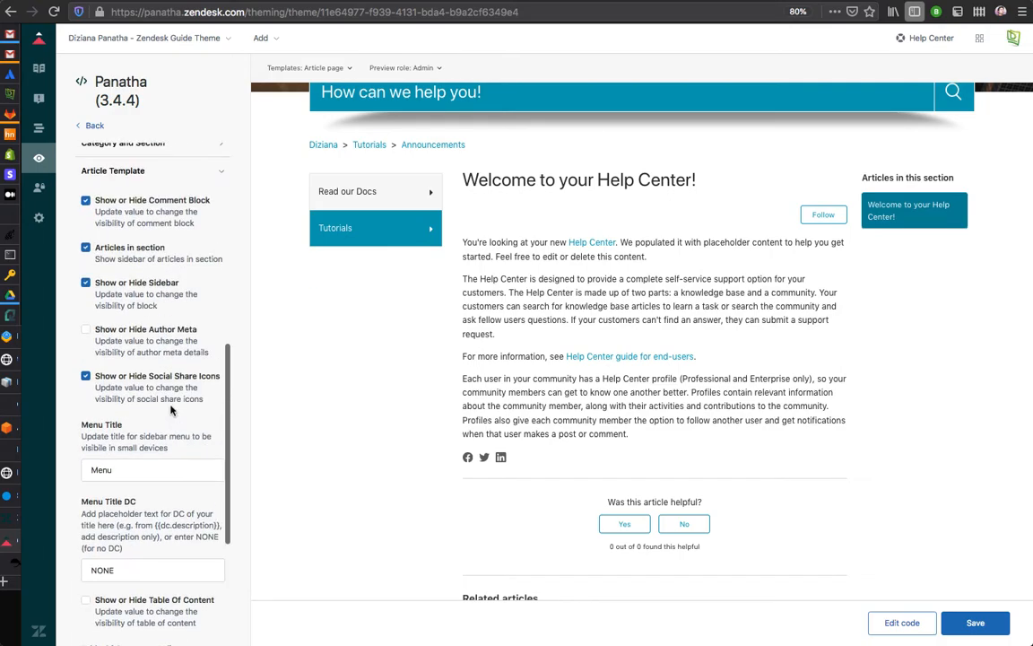
scroll(173, 410, "down", 4)
scroll(172, 410, "down", 2)
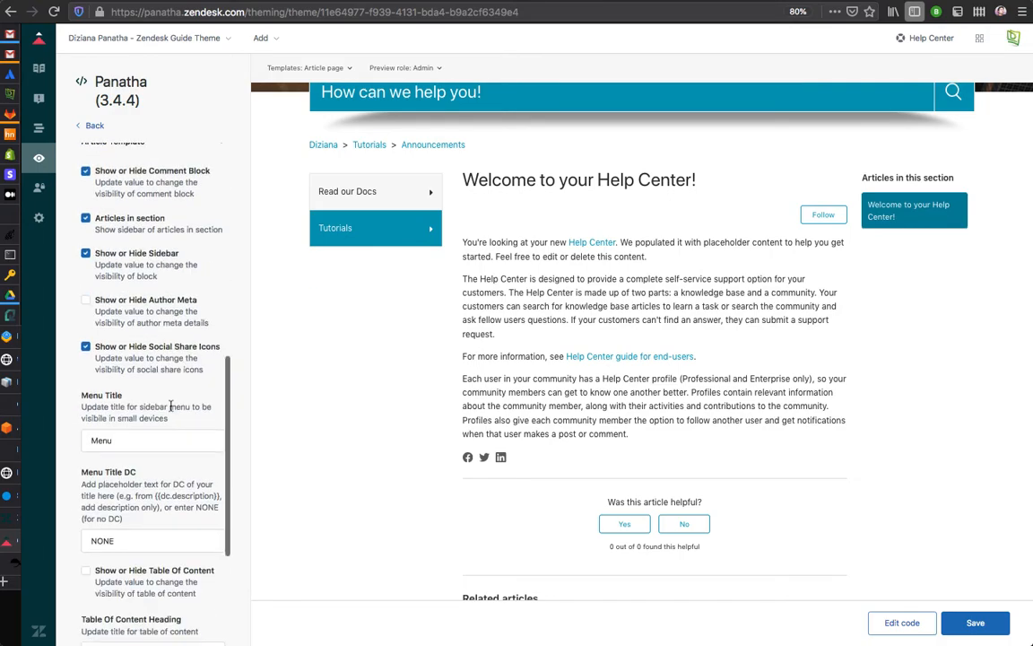
left_click(86, 348)
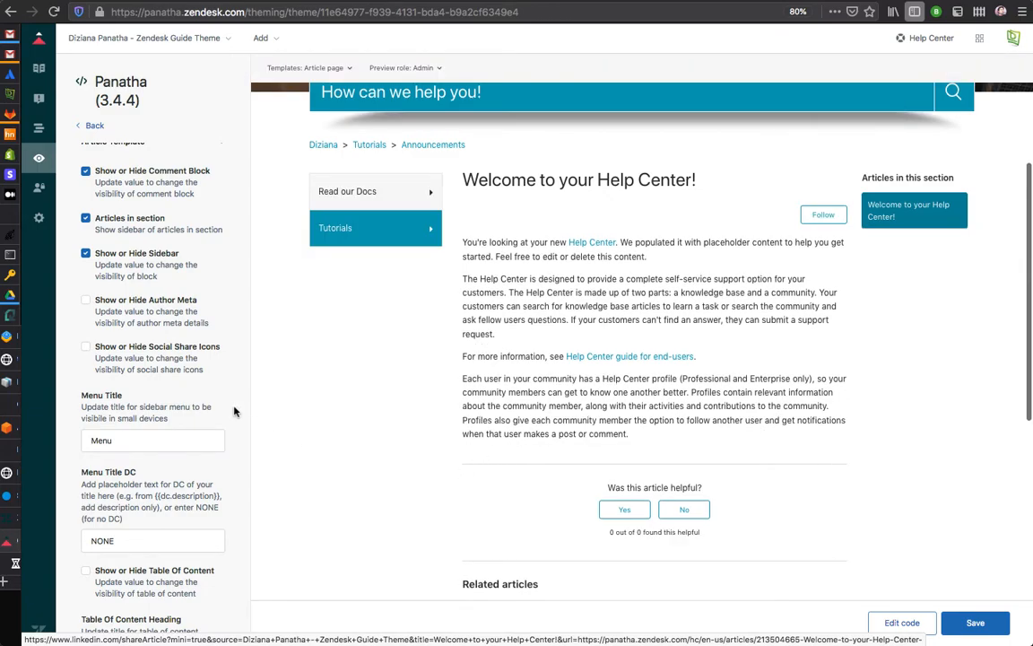
Review the article template's Menu Title by previewing the article in a narrow browser window, and restore the full width
scroll(173, 403, "up", 2)
scroll(172, 403, "down", 5)
double_click(149, 267)
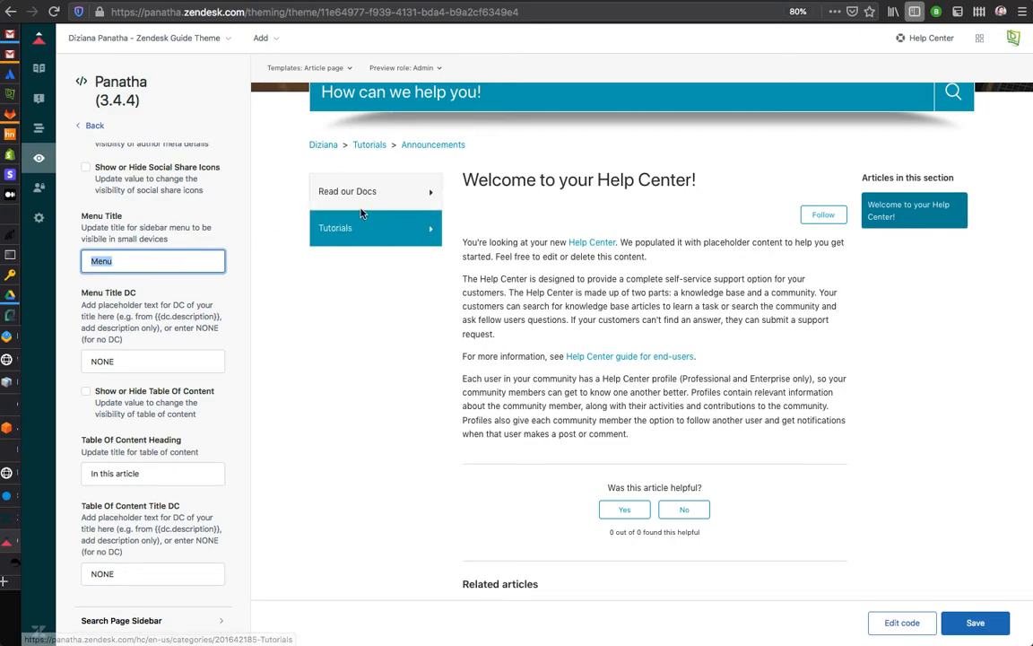
left_click_drag(1031, 284, 586, 286)
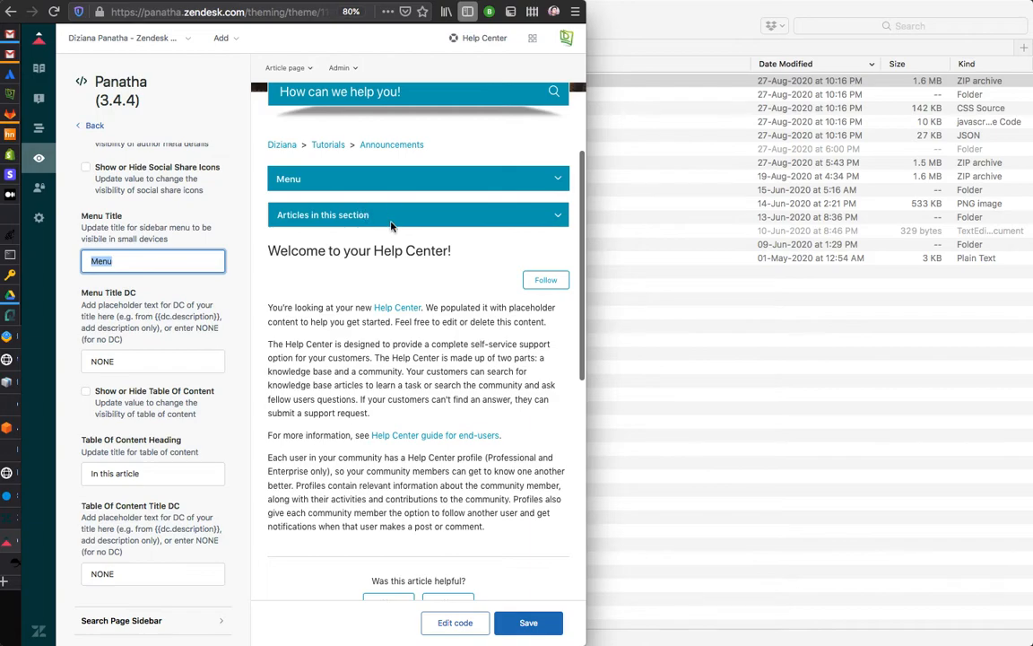
left_click_drag(585, 254, 1030, 247)
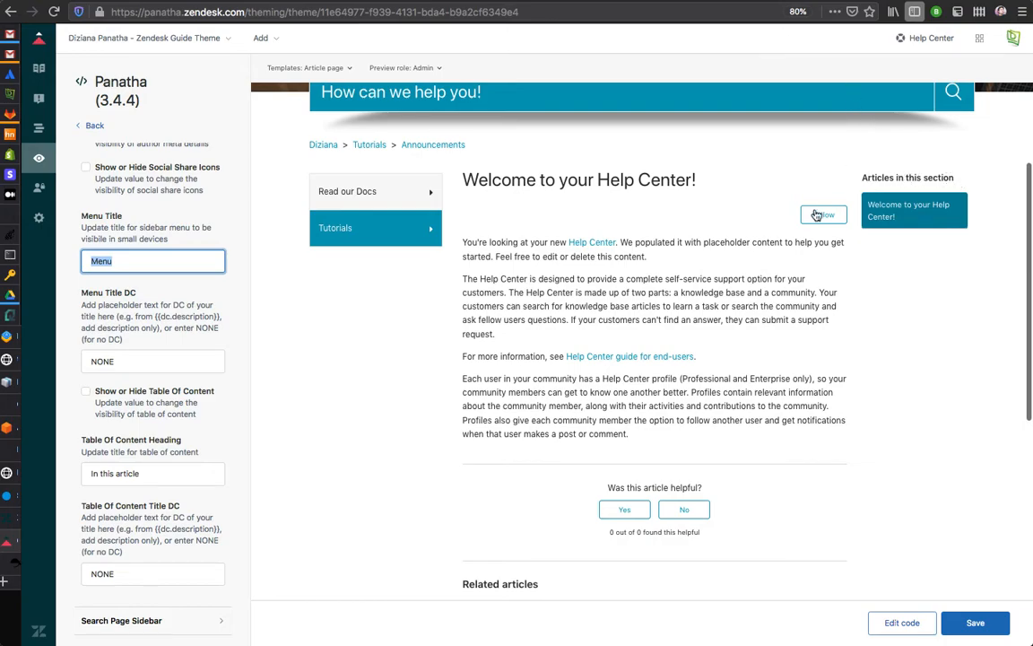
Review the Table Of Content Heading setting and open the Table of Content article from Read our Docs, Demo Section 40, in the preview
scroll(171, 416, "down", 2)
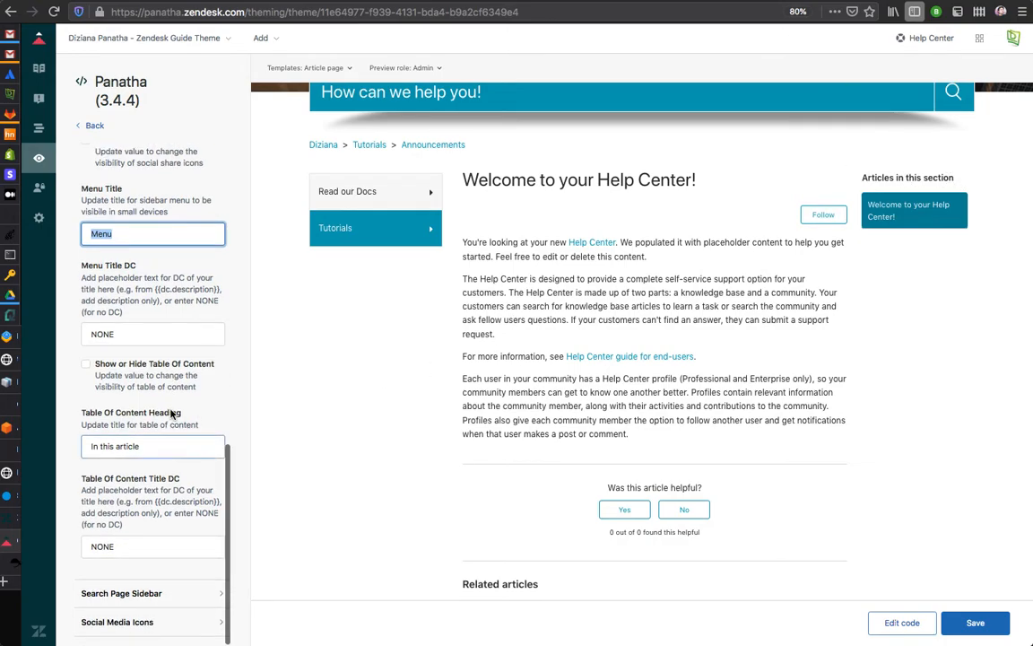
double_click(135, 446)
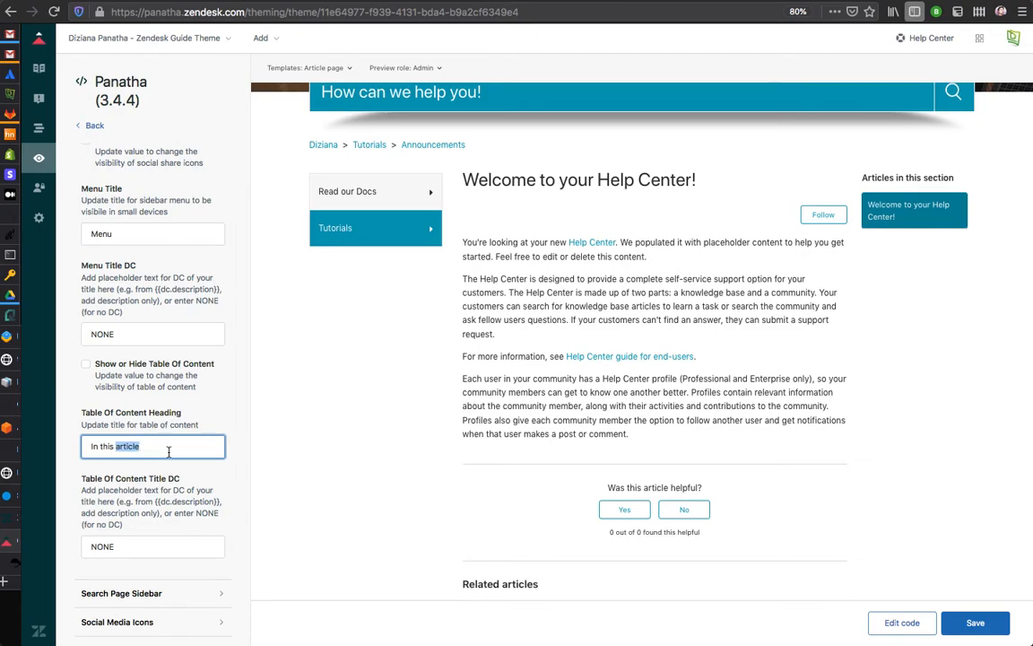
left_click(380, 145)
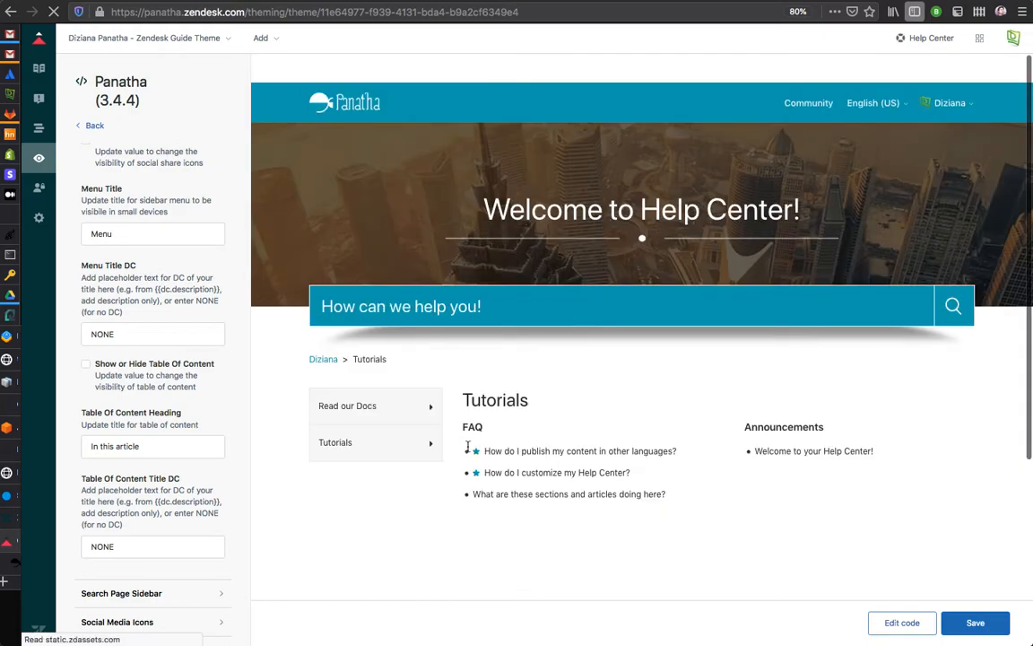
key("super+Left")
scroll(599, 438, "down", 2)
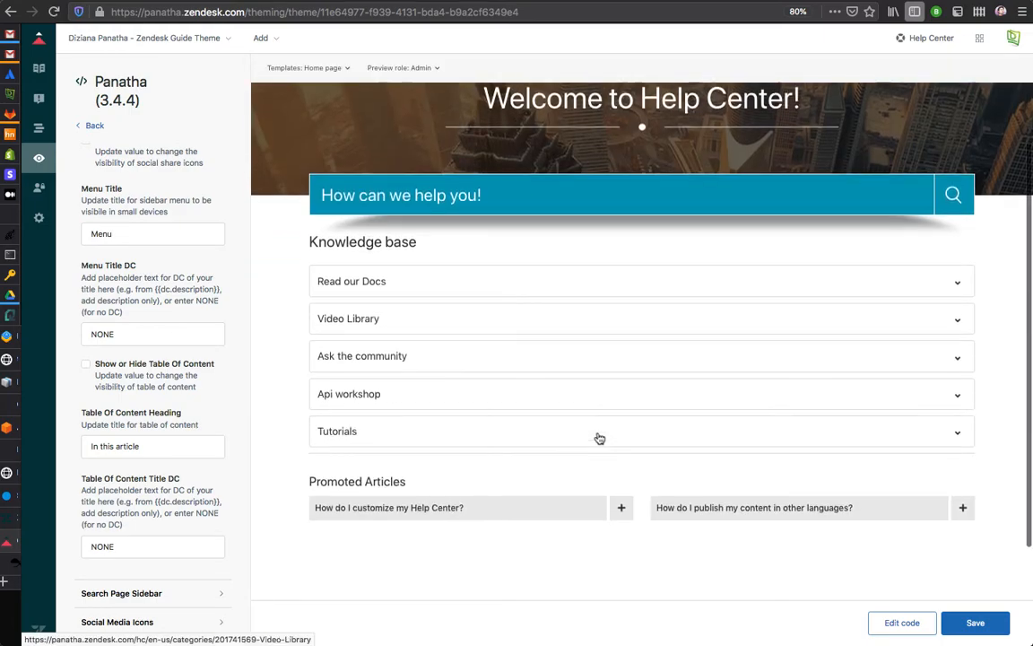
left_click(400, 279)
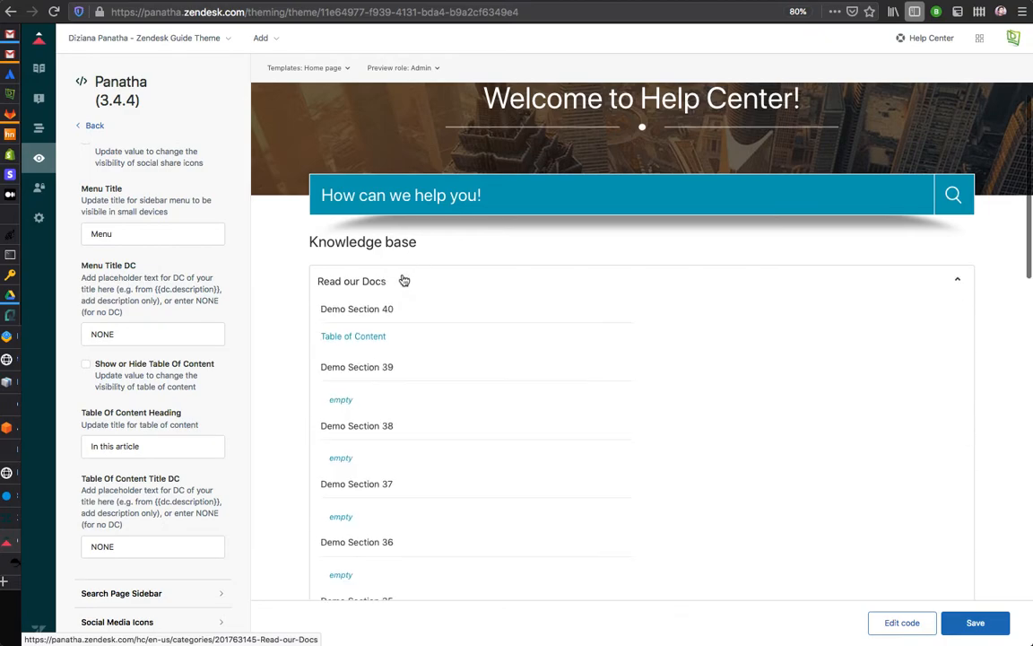
left_click(371, 346)
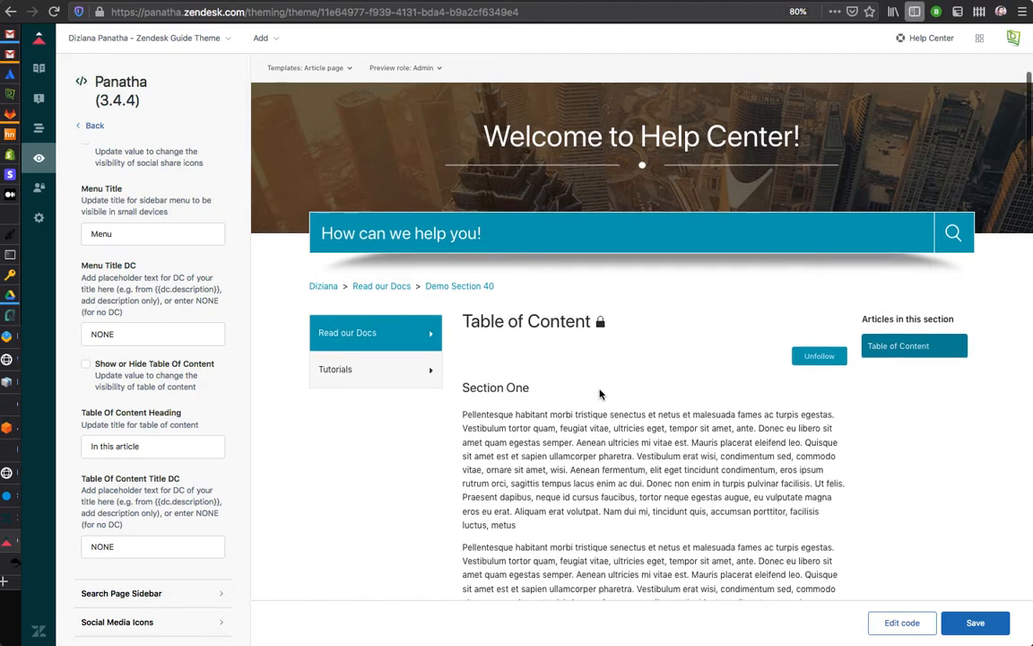
Show the table of content on article pages and check it in the previewed article
left_click(96, 439)
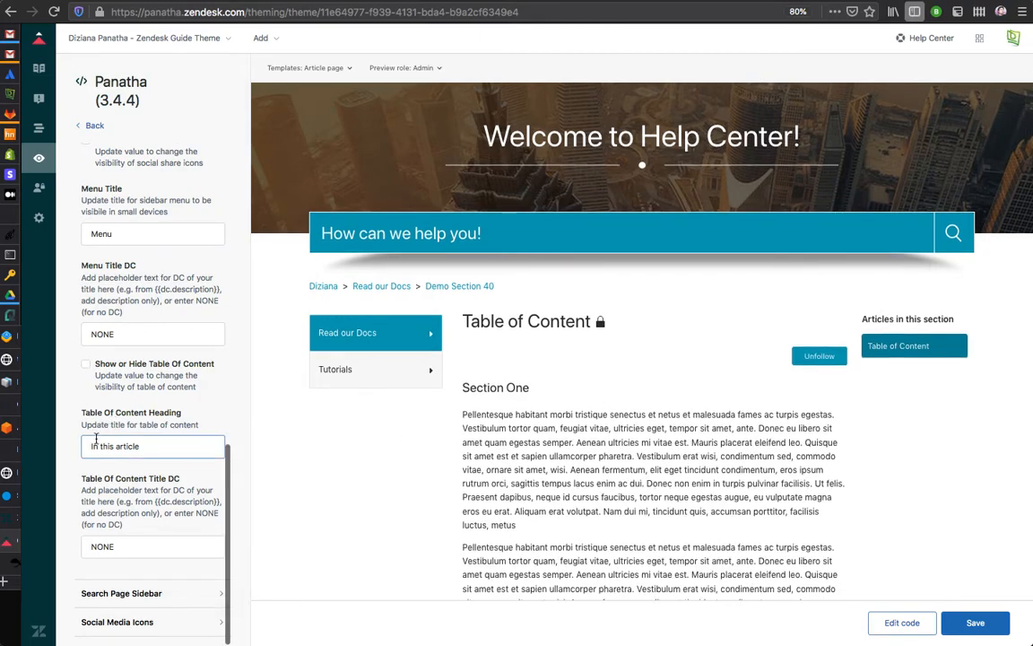
scroll(572, 459, "down", 10)
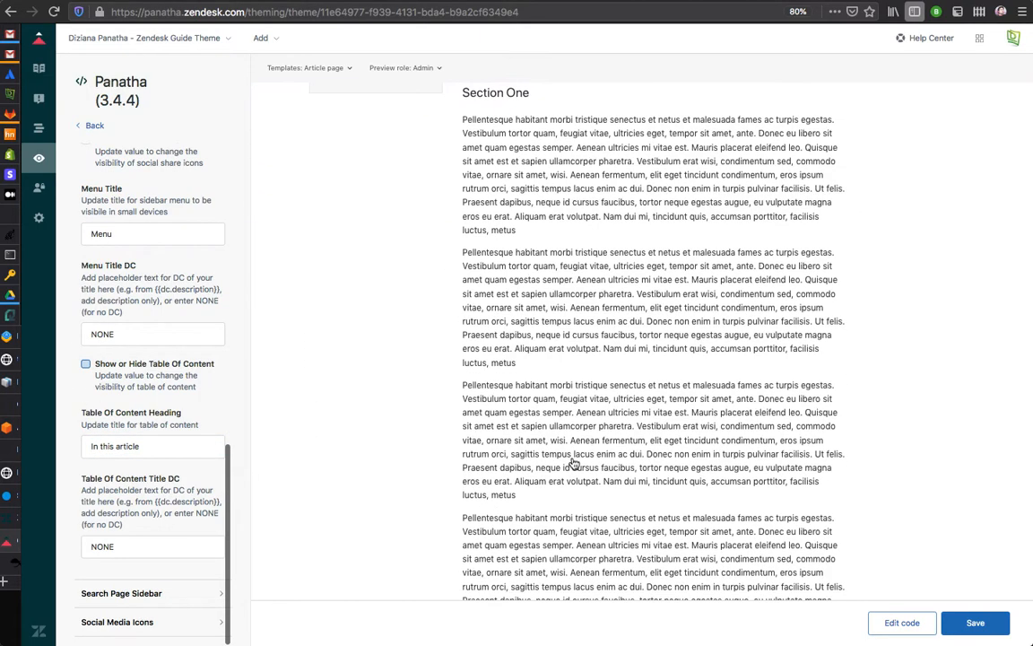
scroll(574, 463, "up", 10)
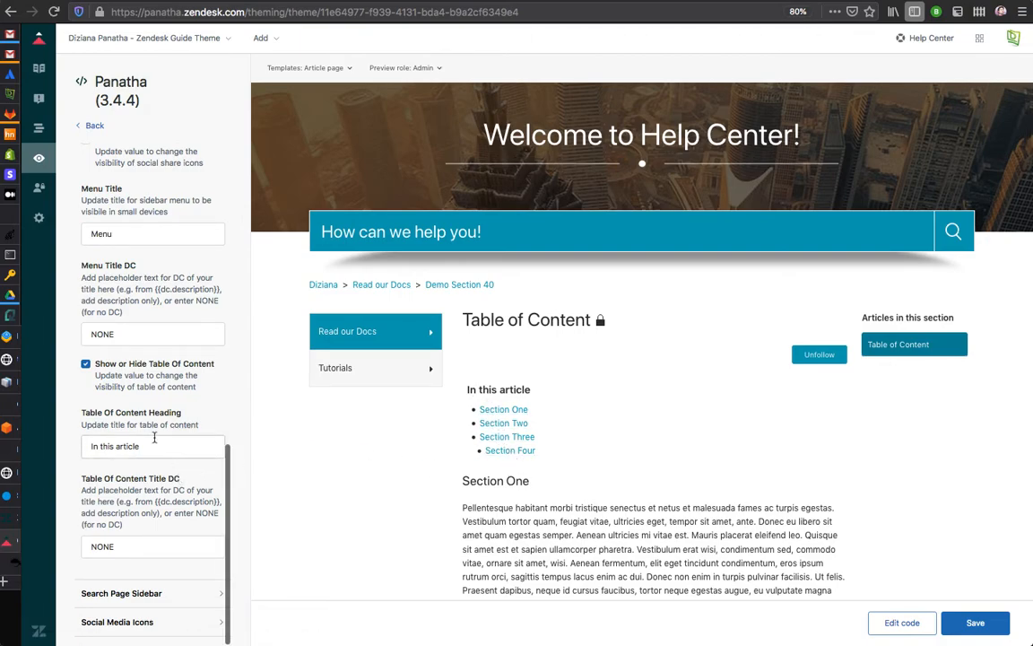
Compare the In this article heading in the preview with the Table Of Content Heading and Table Of Content Title DC settings
left_click_drag(534, 389, 465, 389)
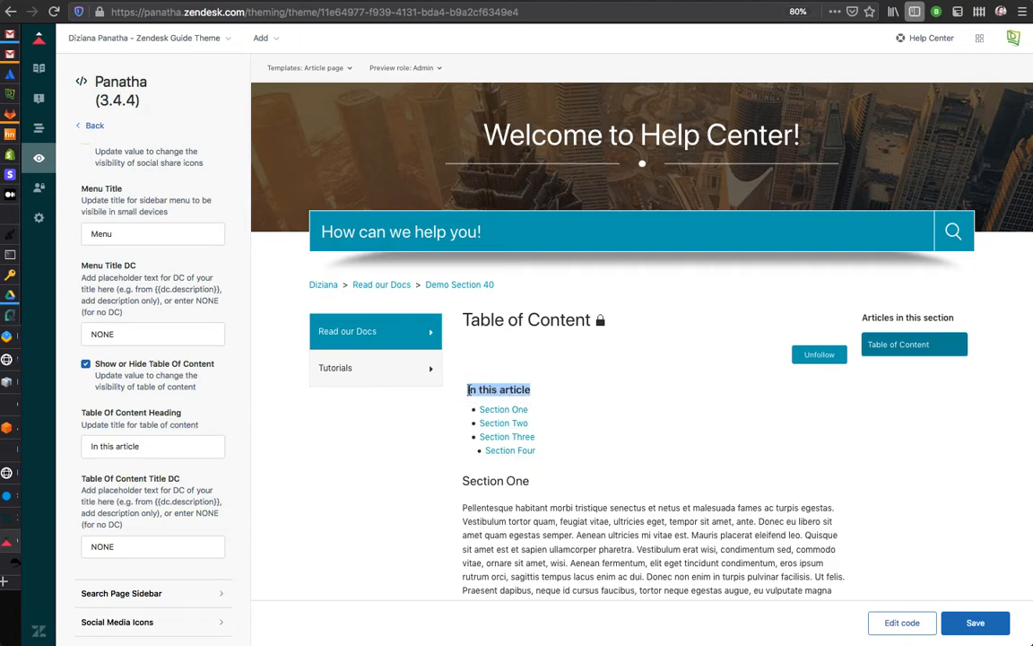
left_click_drag(216, 446, 99, 446)
double_click(144, 538)
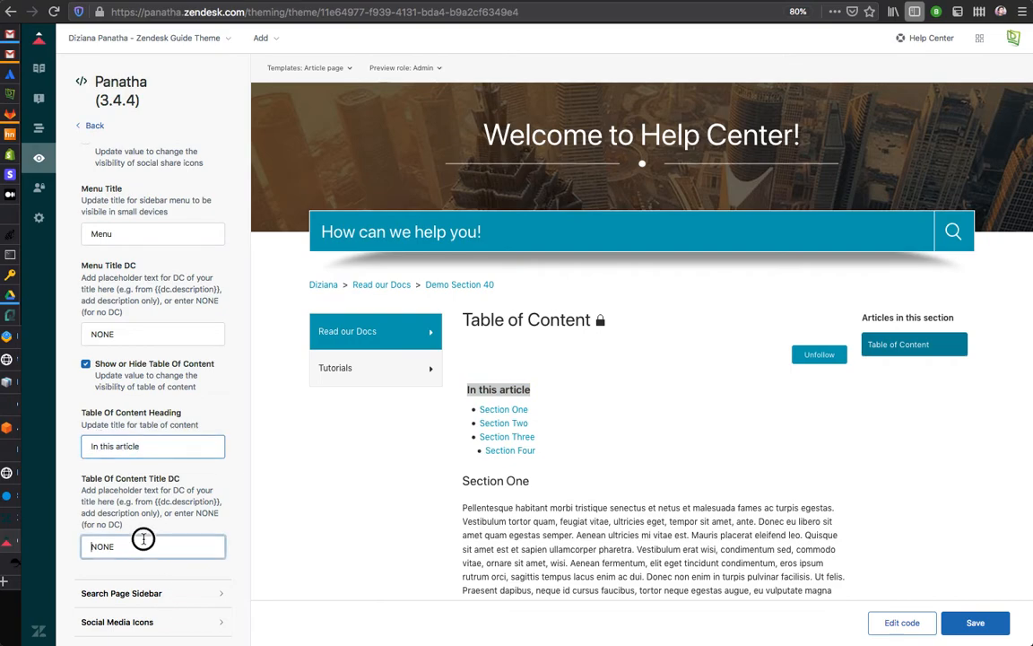
Test the table of content's section links and the Top link, and view the article through to its comments
left_click(506, 422)
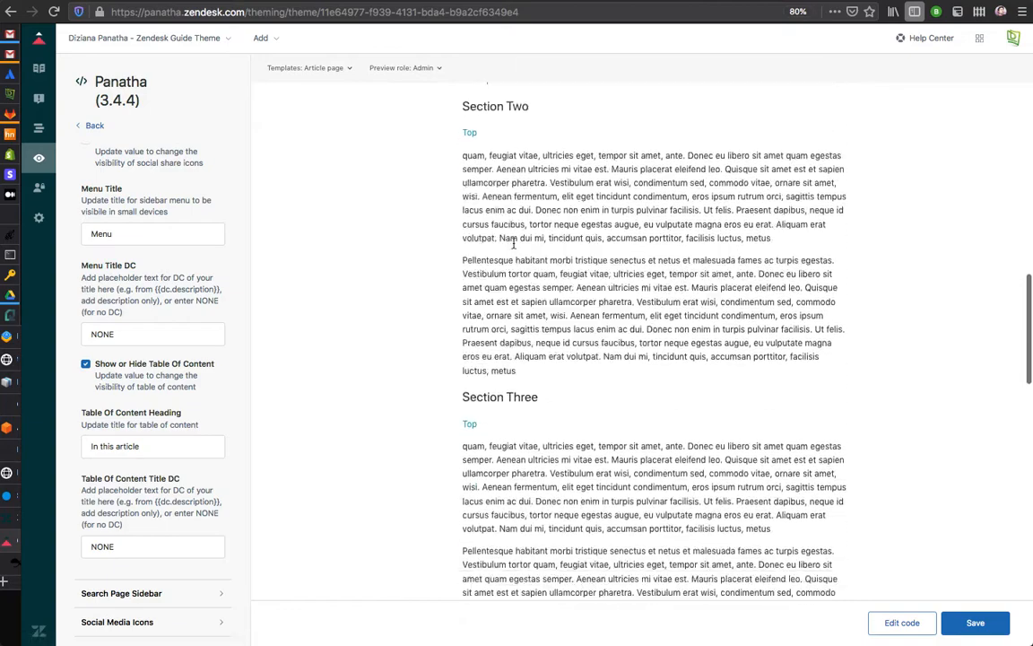
left_click(471, 128)
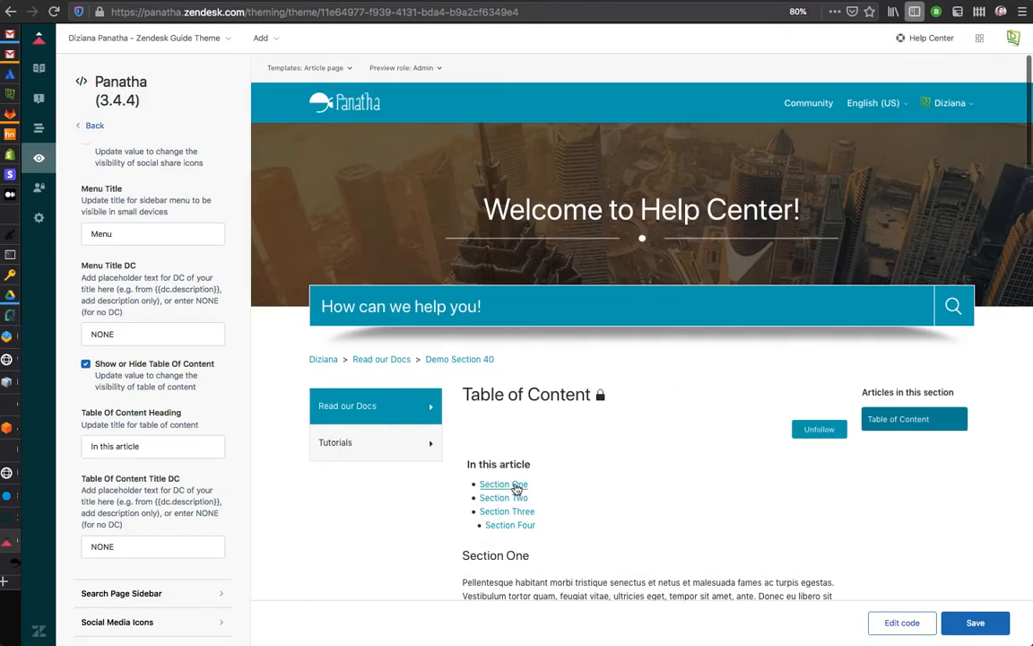
right_click(513, 531)
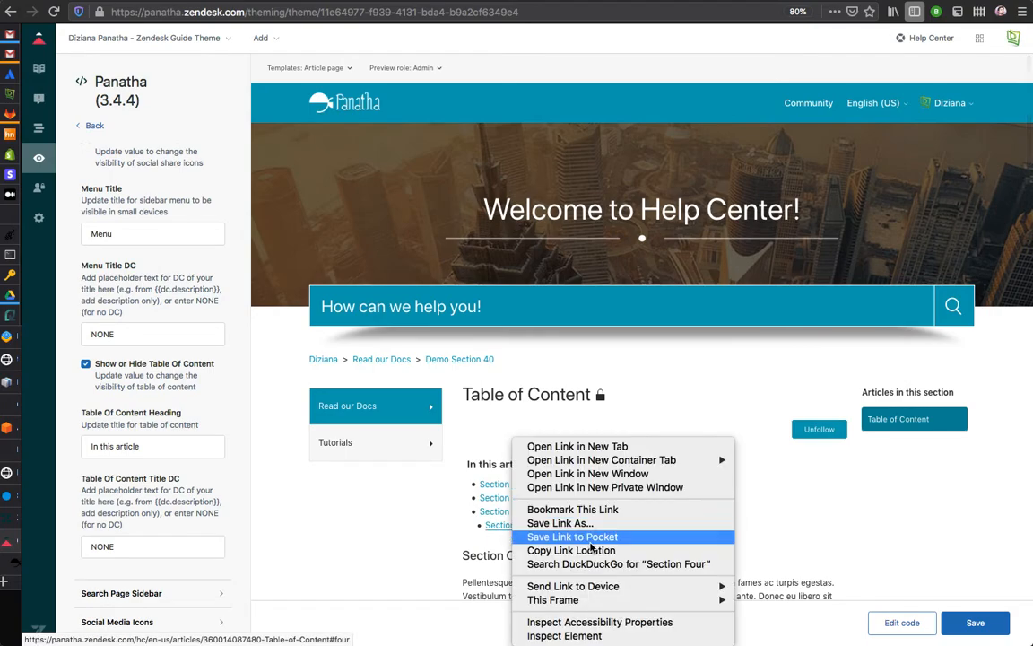
left_click(711, 390)
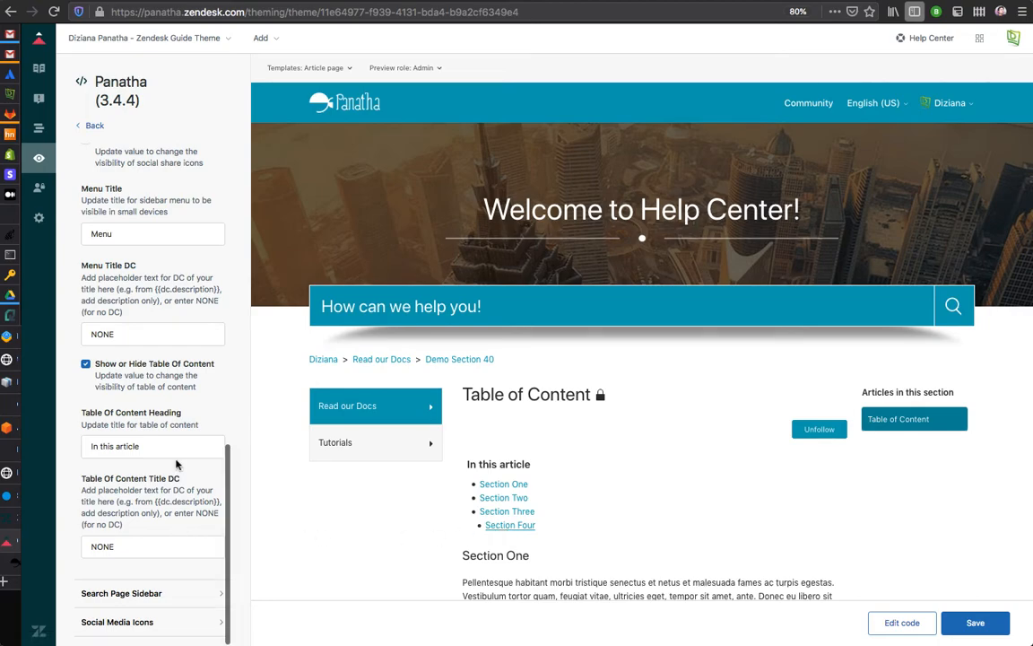
left_click(489, 490)
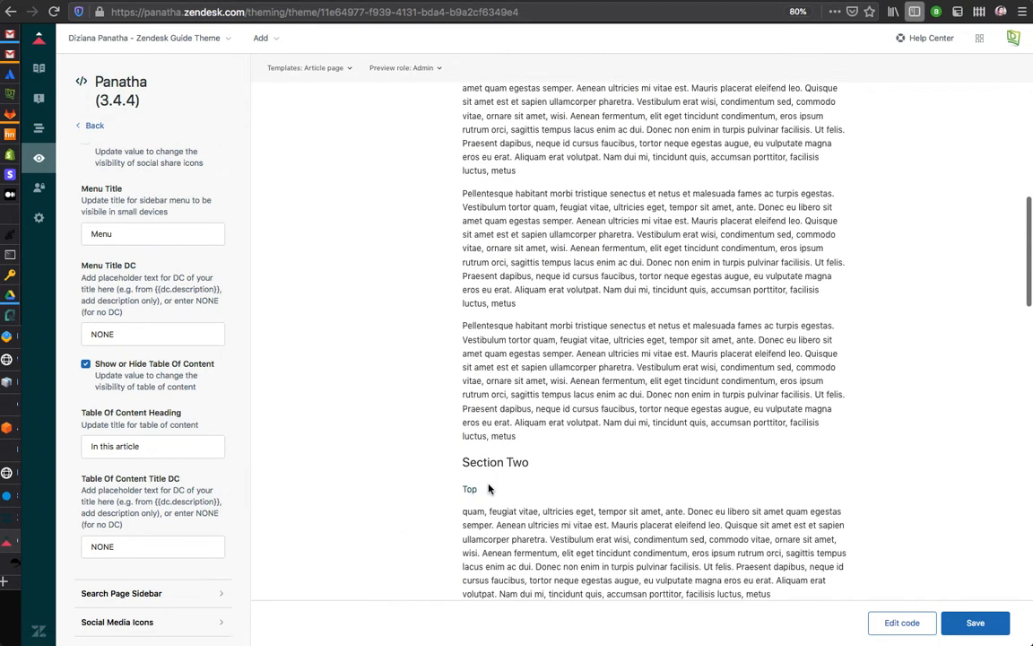
scroll(489, 489, "down", 5)
scroll(489, 489, "down", 5)
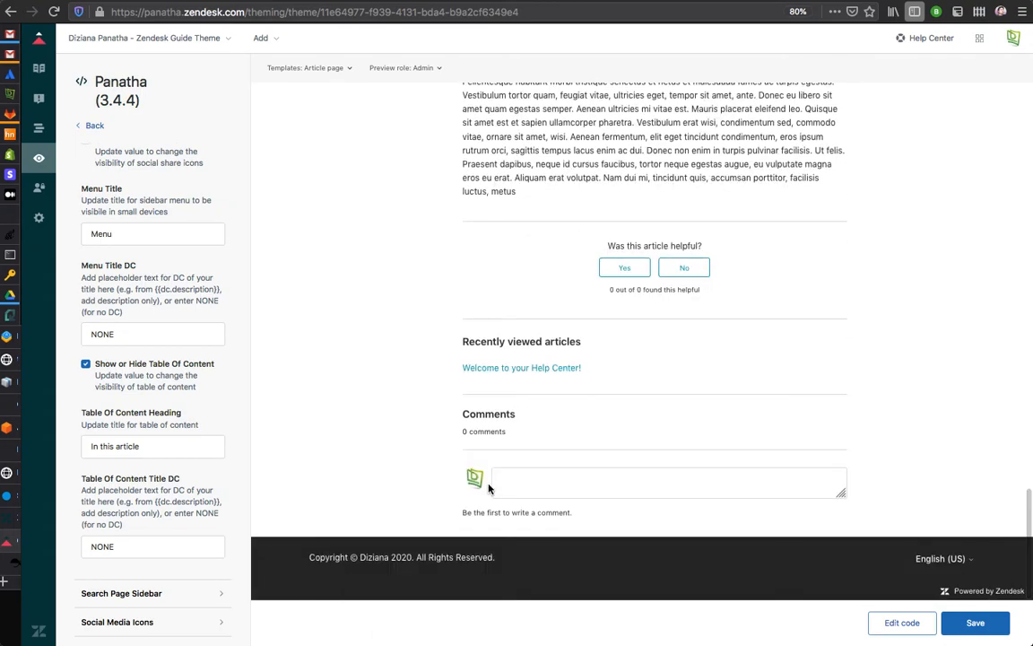
Close the Article Template settings and look through the previewed Table of Content article down to its comments
left_click(148, 482)
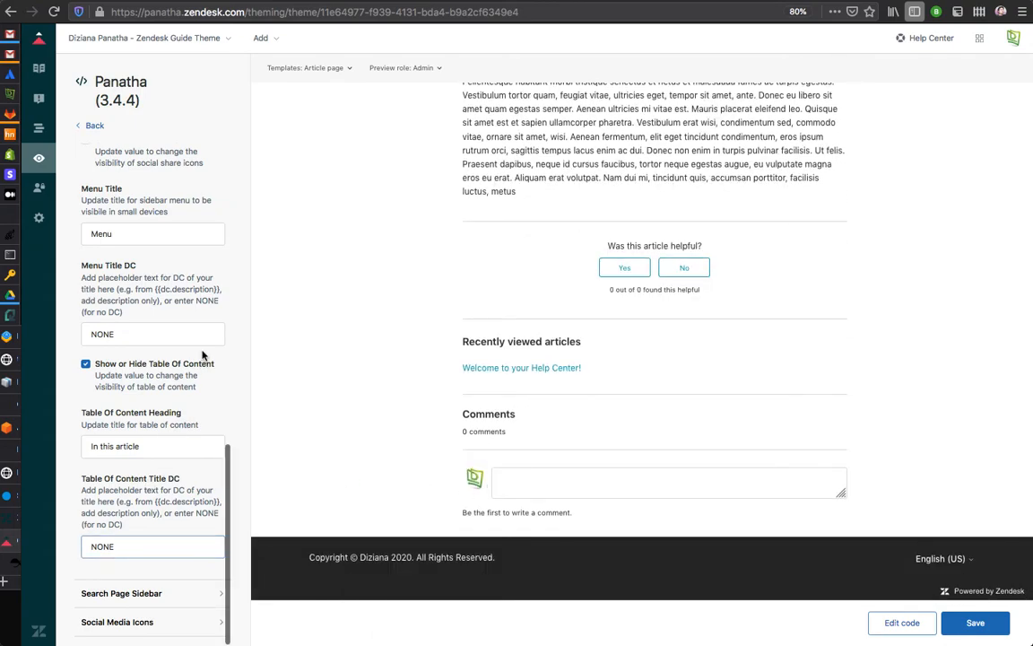
scroll(203, 355, "up", 10)
scroll(201, 296, "down", 4)
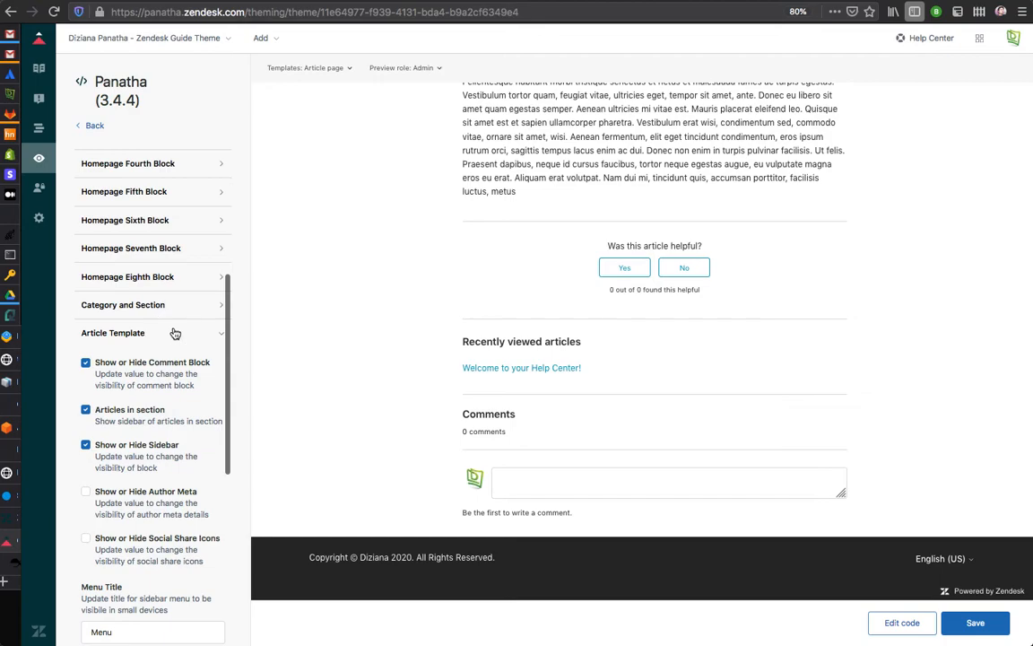
left_click(174, 332)
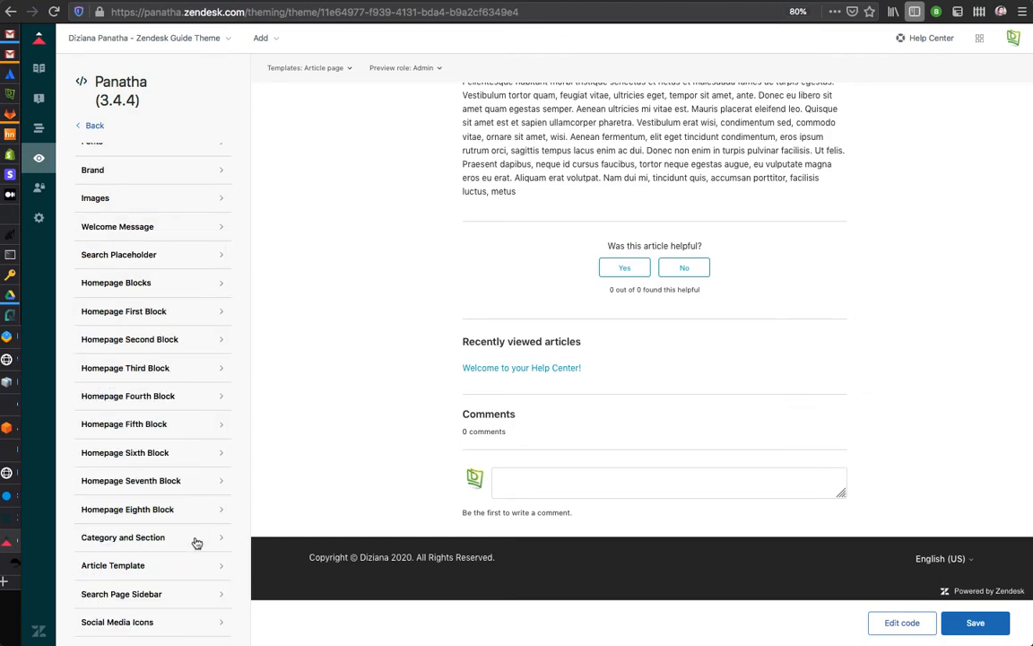
scroll(323, 419, "up", 15)
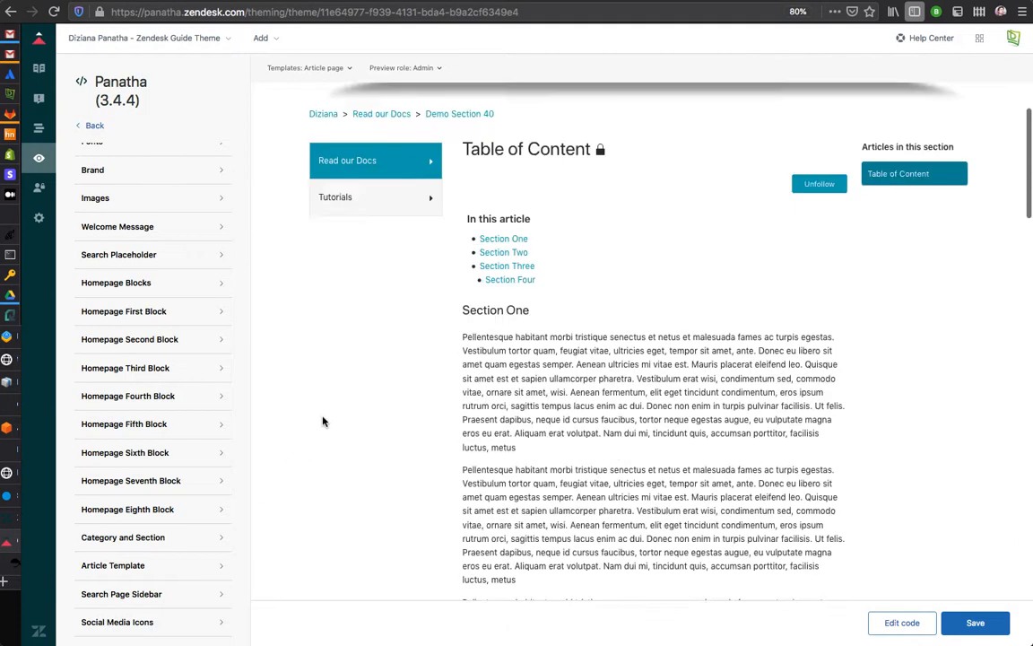
scroll(459, 443, "down", 10)
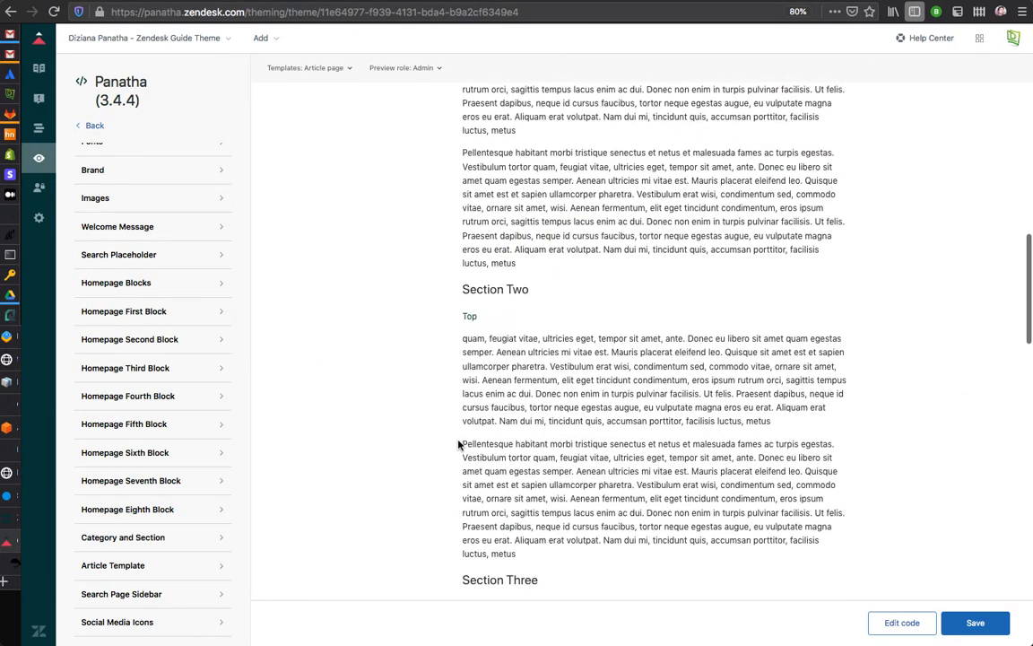
scroll(288, 409, "down", 6)
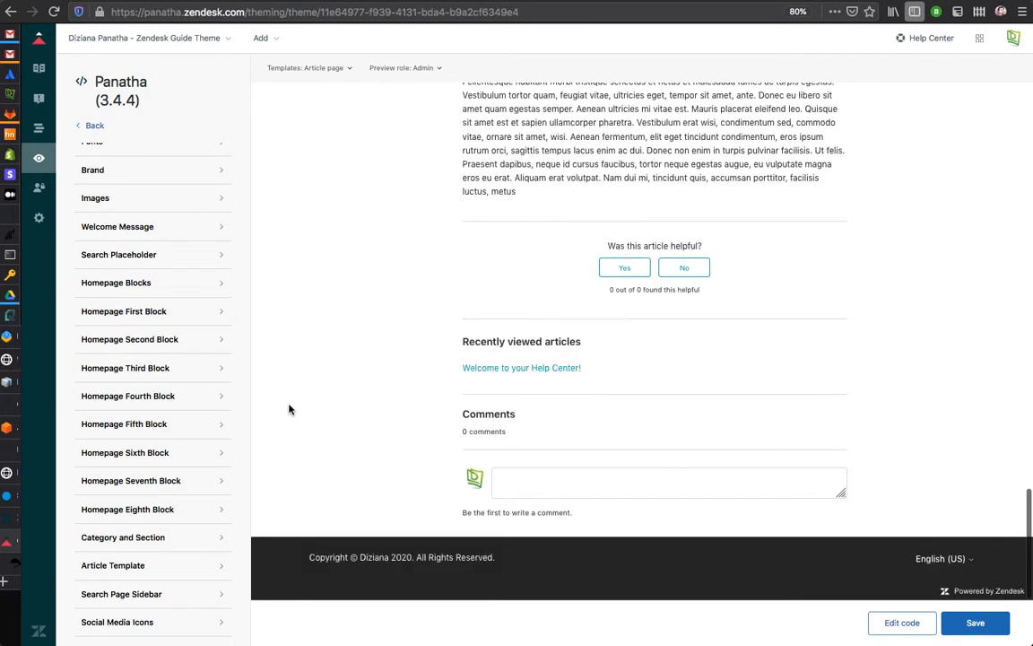
Open the Search Page Sidebar settings, look up "Tab" in the previewed help center and open the suggested Table of Content article
left_click(121, 594)
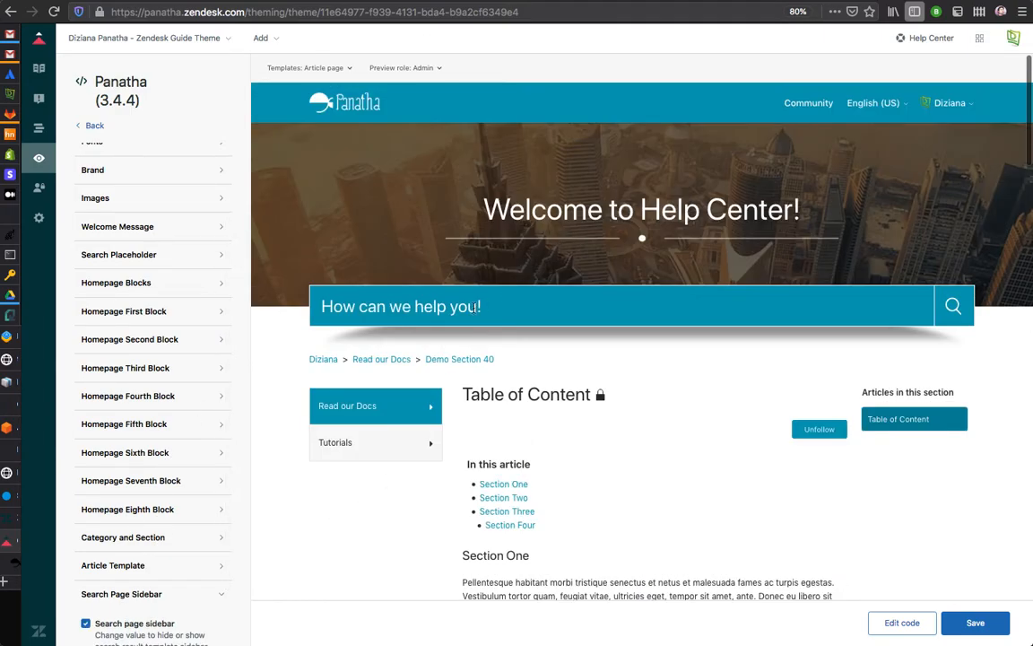
type("Tabl")
key("BackSpace")
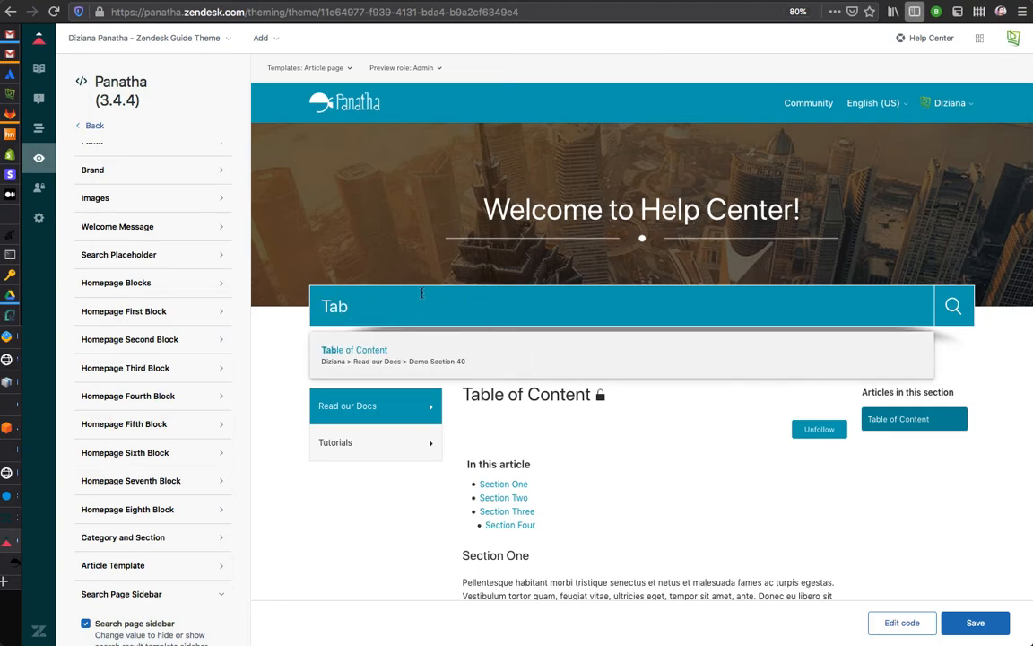
left_click(421, 352)
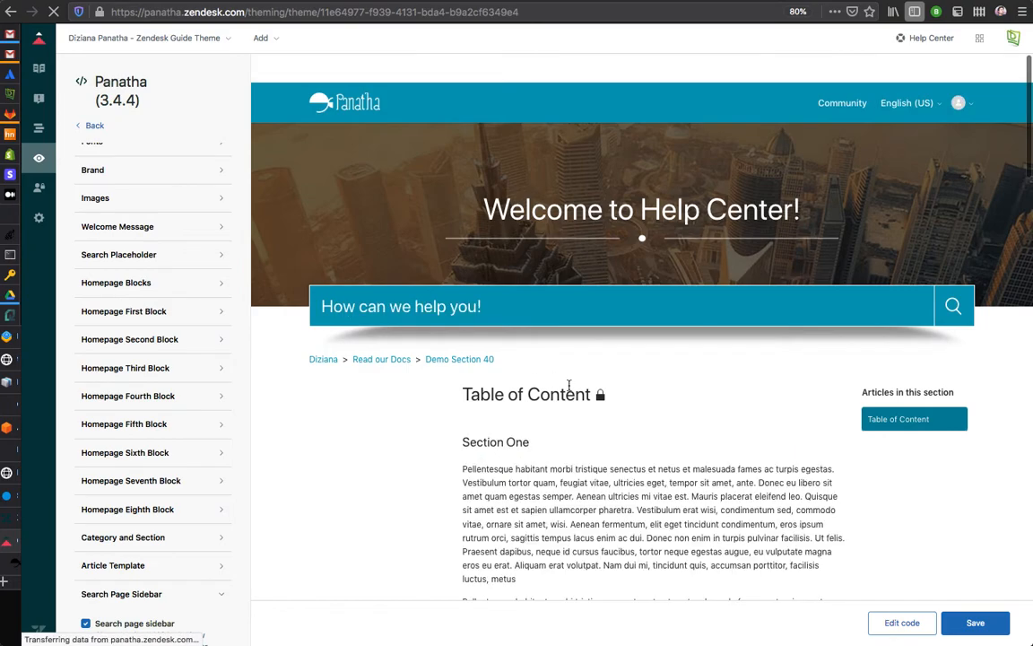
Run a full search for "Tab" in the preview and examine the search results page
left_click(438, 272)
type("Tab")
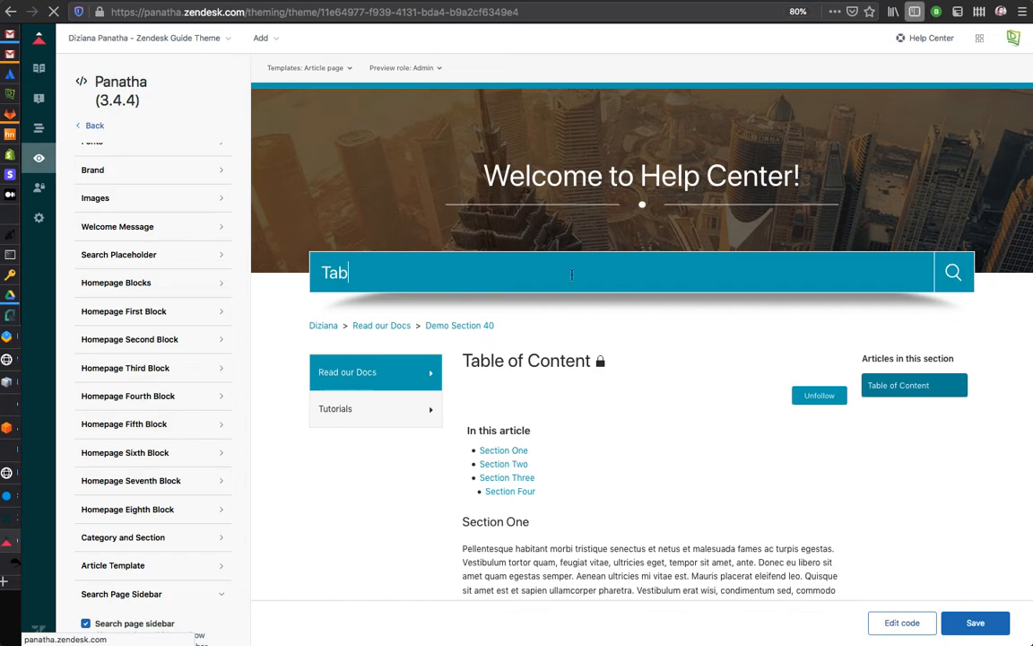
scroll(649, 355, "down", 3)
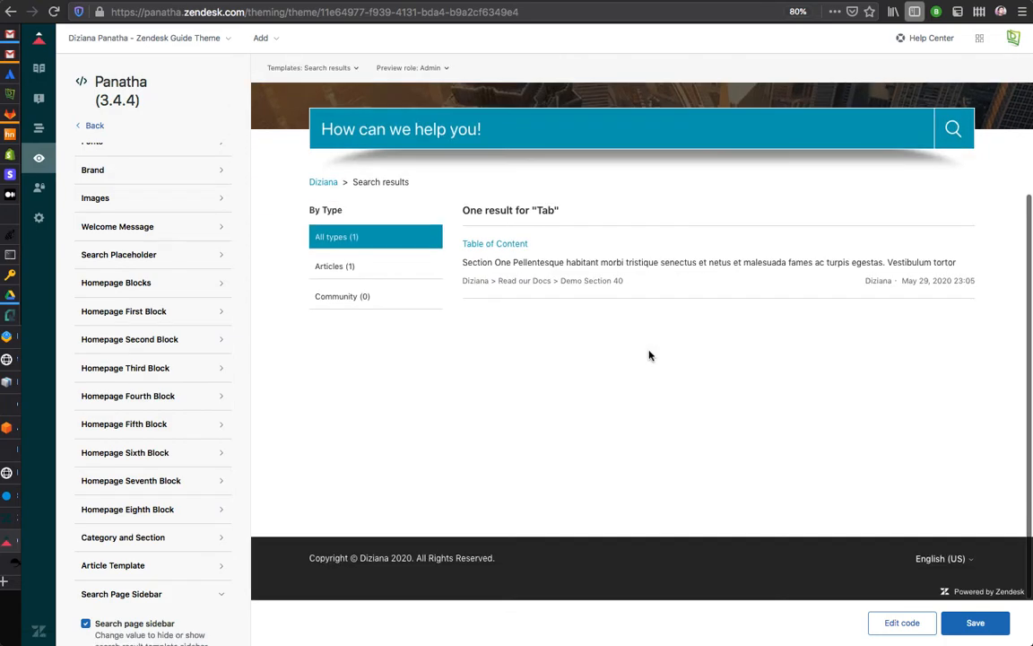
left_click_drag(351, 182, 405, 194)
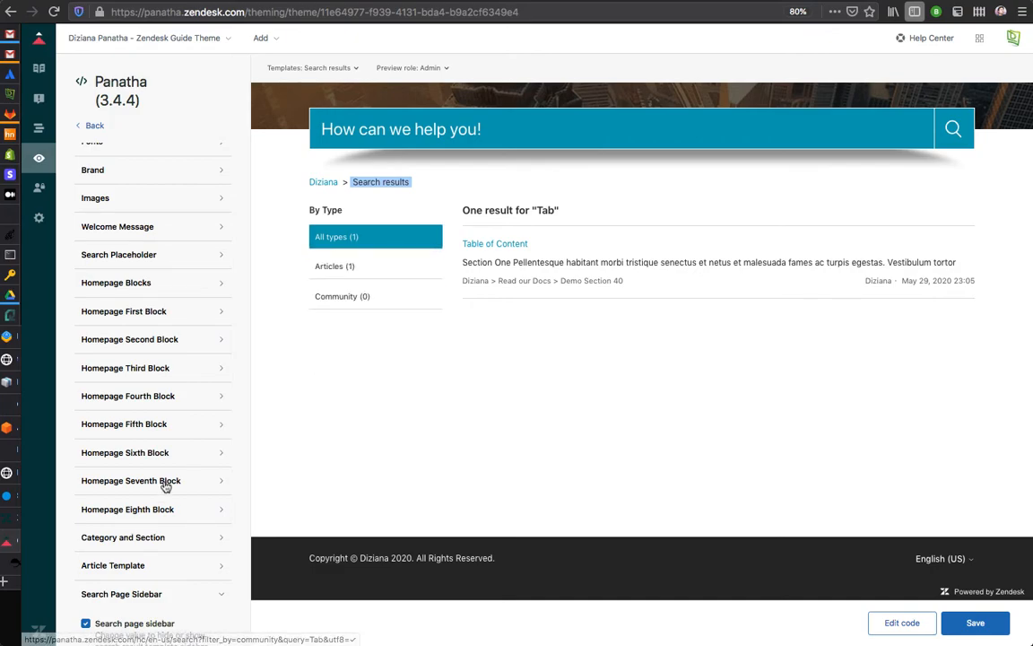
Hide the search page sidebar and check the search results page in the preview
scroll(138, 512, "down", 2)
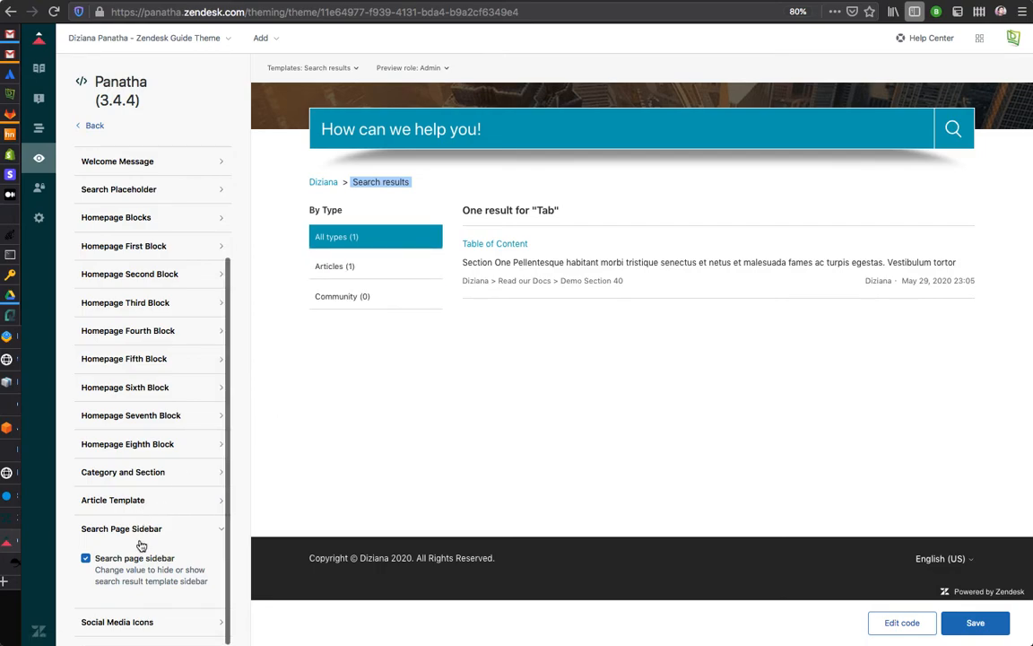
left_click(86, 559)
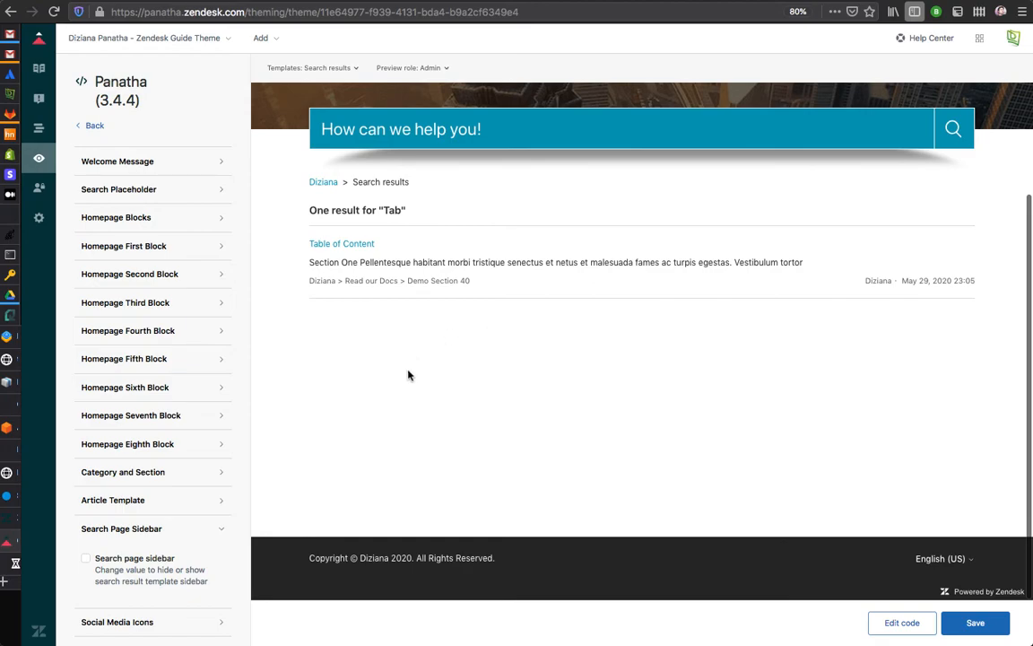
scroll(484, 339, "up", 3)
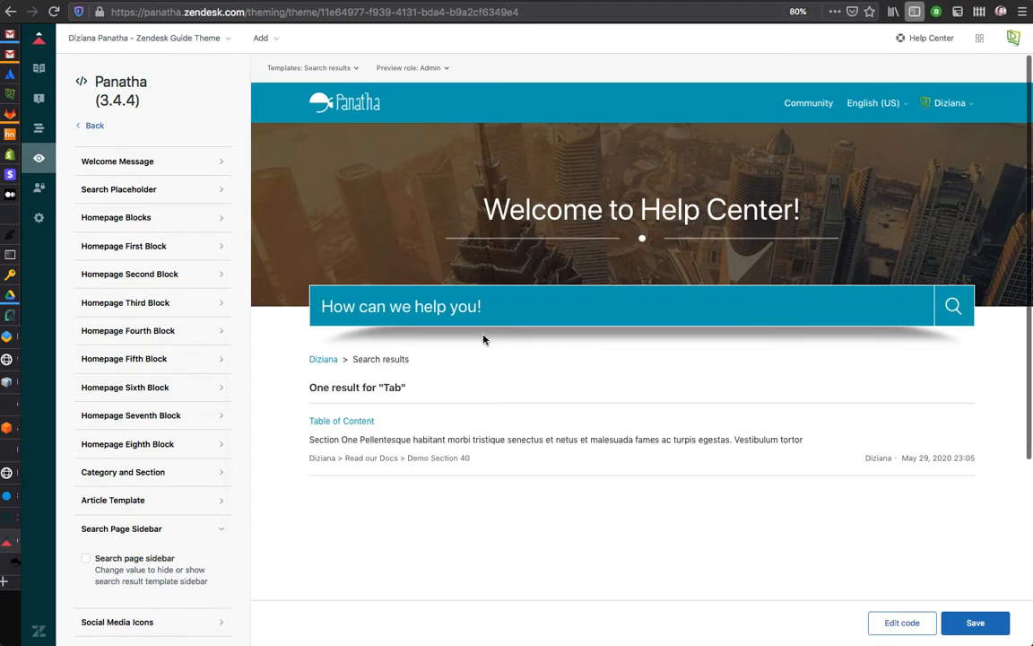
Switch the preview to the Home page template and open the Social Media Icons settings
left_click(311, 67)
left_click(305, 128)
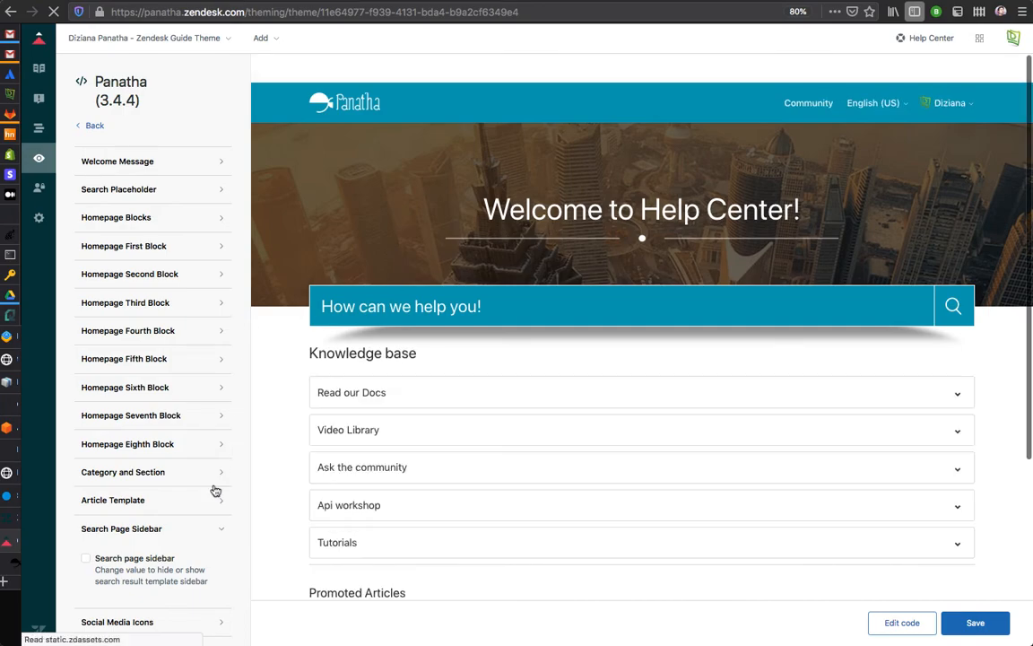
left_click(129, 623)
scroll(526, 484, "down", 4)
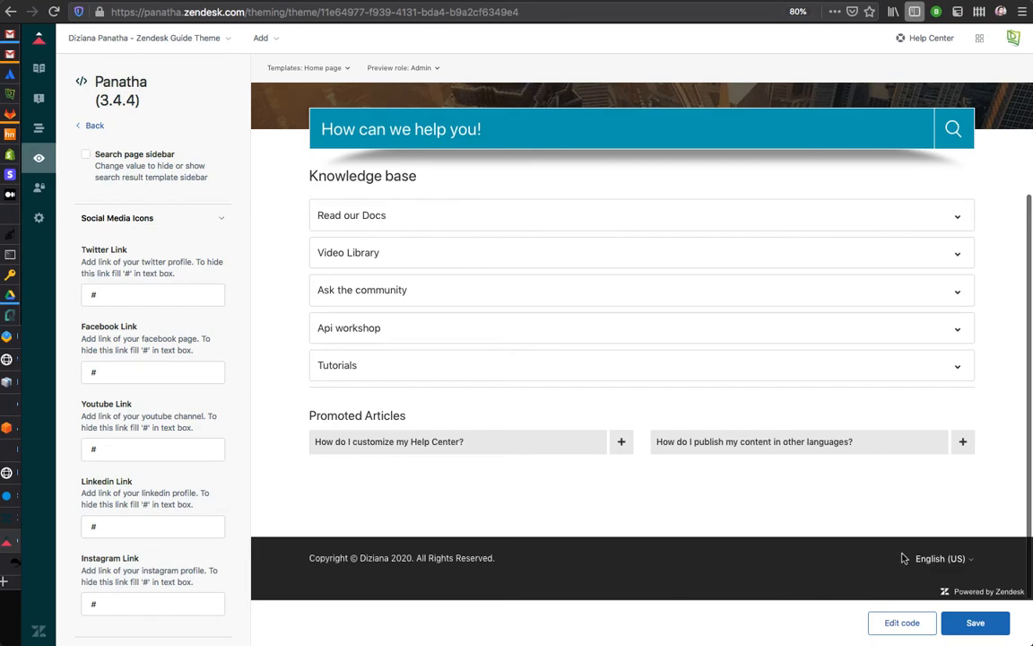
left_click(116, 290)
type("https://twitter.com/sdfsda")
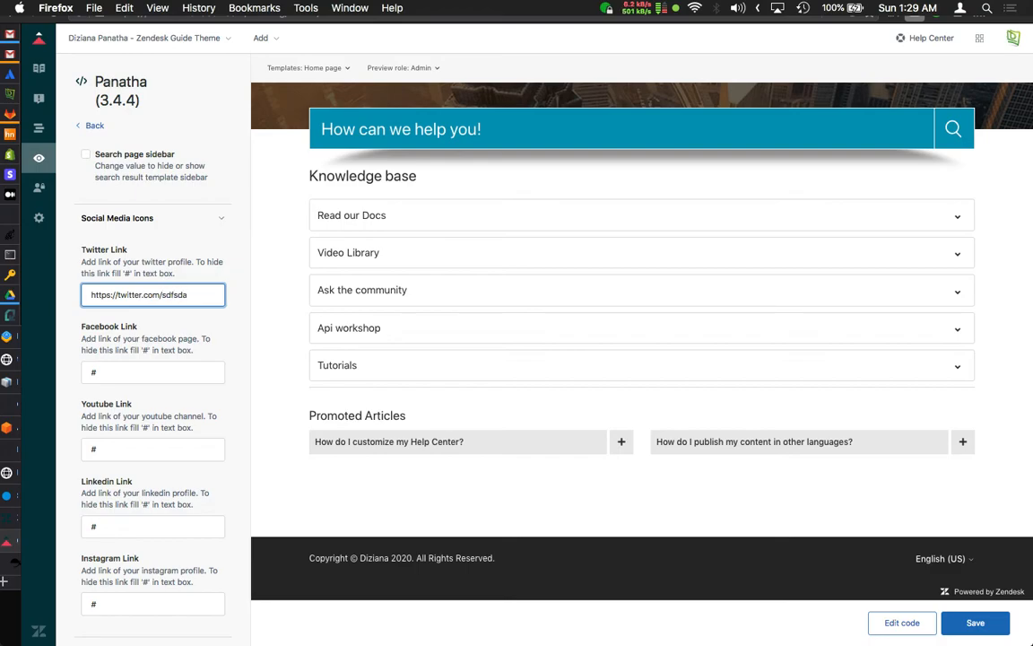
left_click(345, 559)
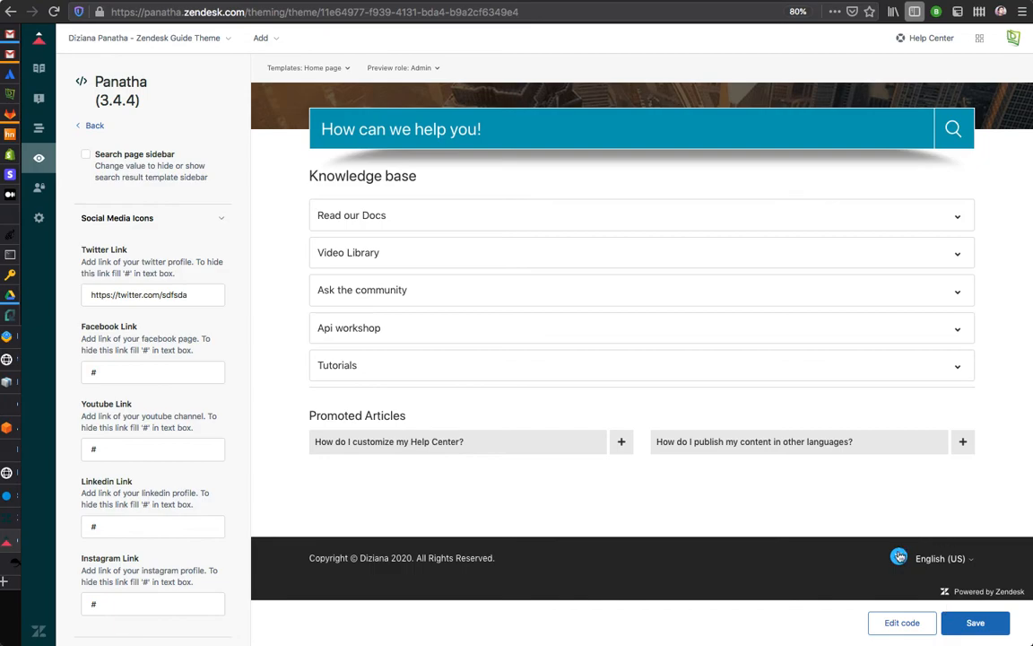
Set the Linkedin Link to the person's LinkedIn profile address and apply it to the preview footer
left_click(144, 369)
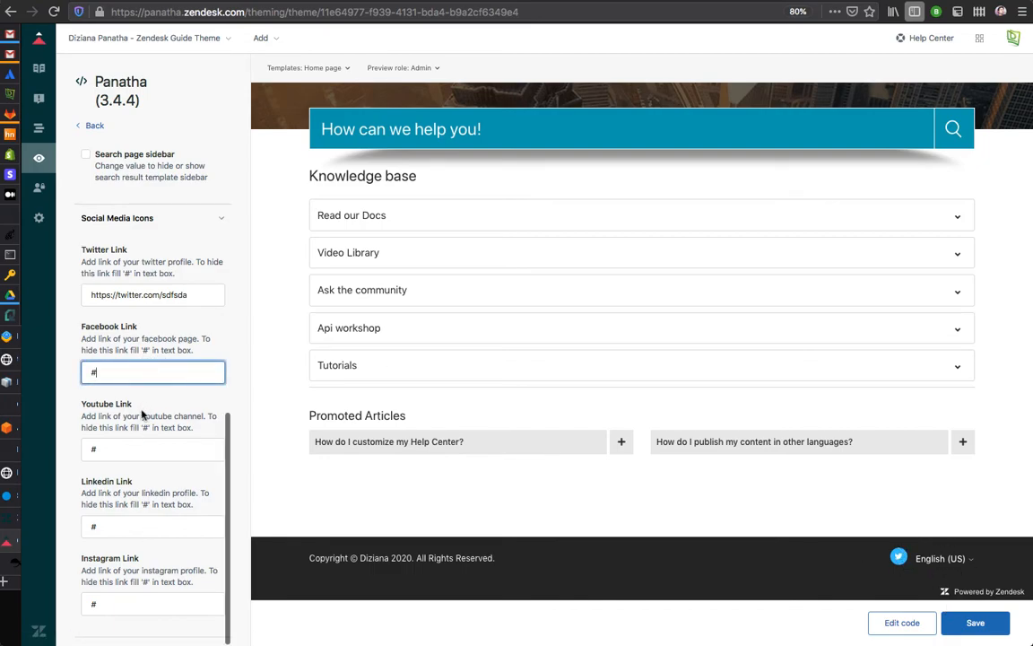
double_click(121, 528)
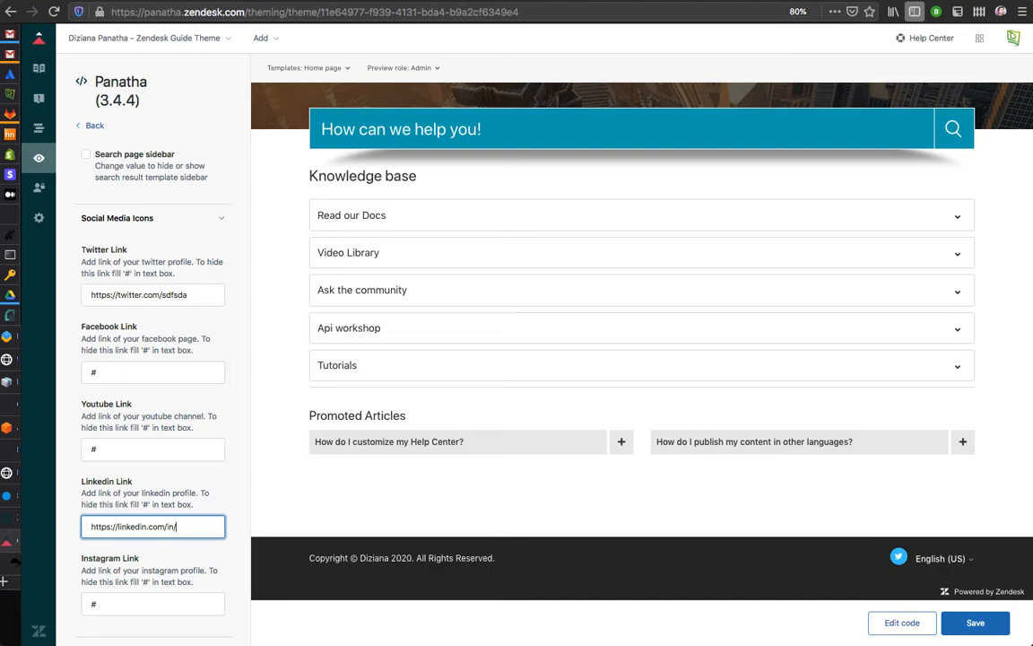
type("abiz")
left_click(298, 519)
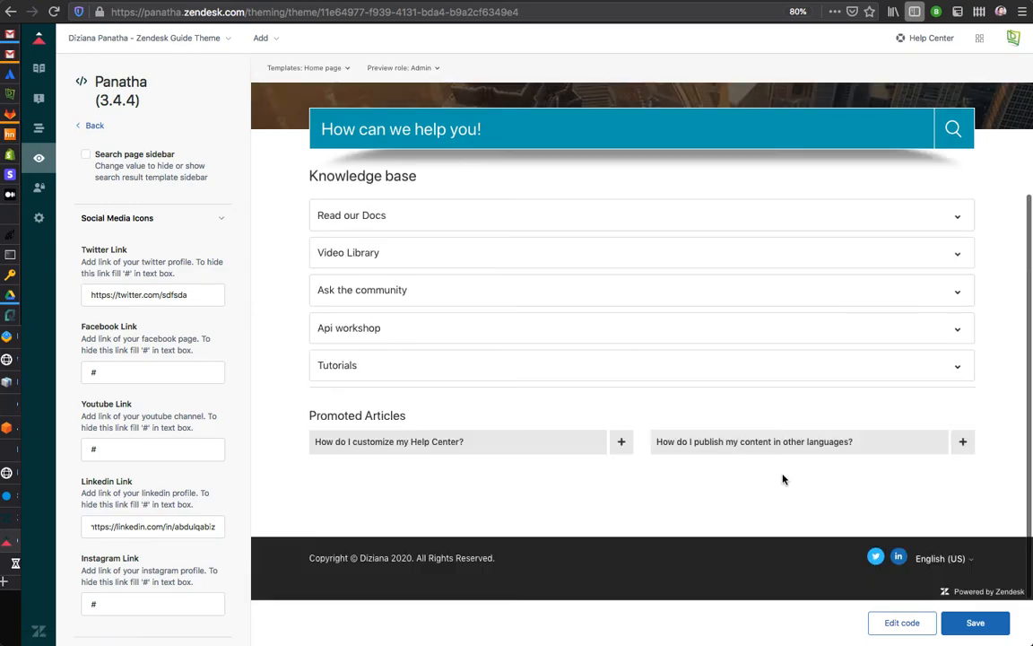
Reset both the Twitter Link and the Linkedin Link to # to hide their footer icons
double_click(193, 303)
key("super+a")
type("#")
triple_click(118, 522)
type("@")
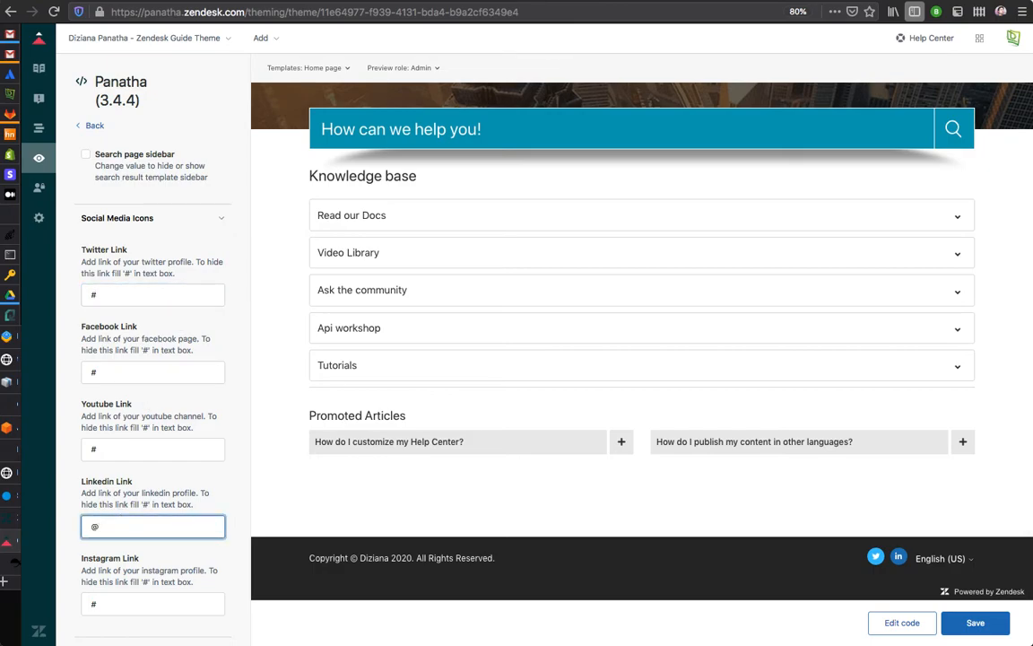
type("#")
left_click(278, 510)
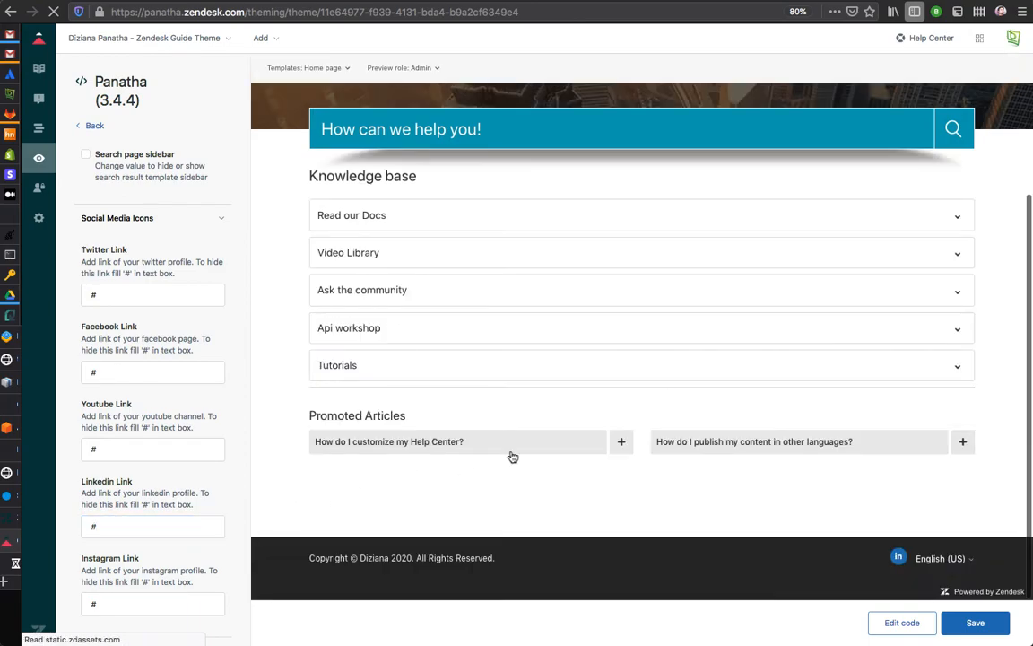
Collapse the Search Page Sidebar and Social Media Icons settings groups
scroll(512, 457, "up", 3)
scroll(155, 398, "up", 4)
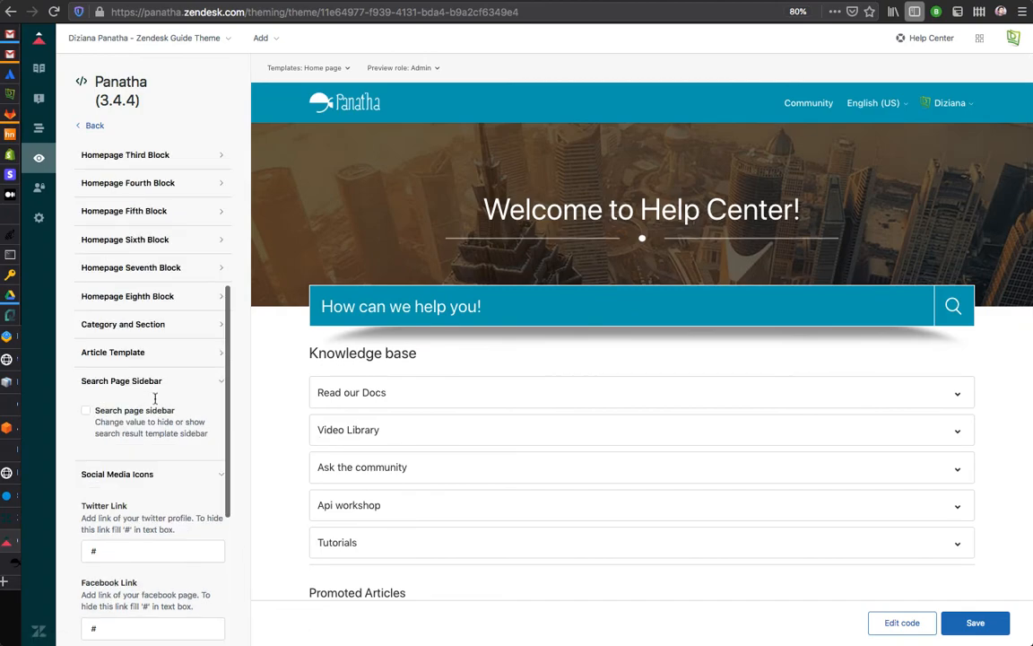
scroll(155, 398, "up", 3)
scroll(155, 402, "down", 6)
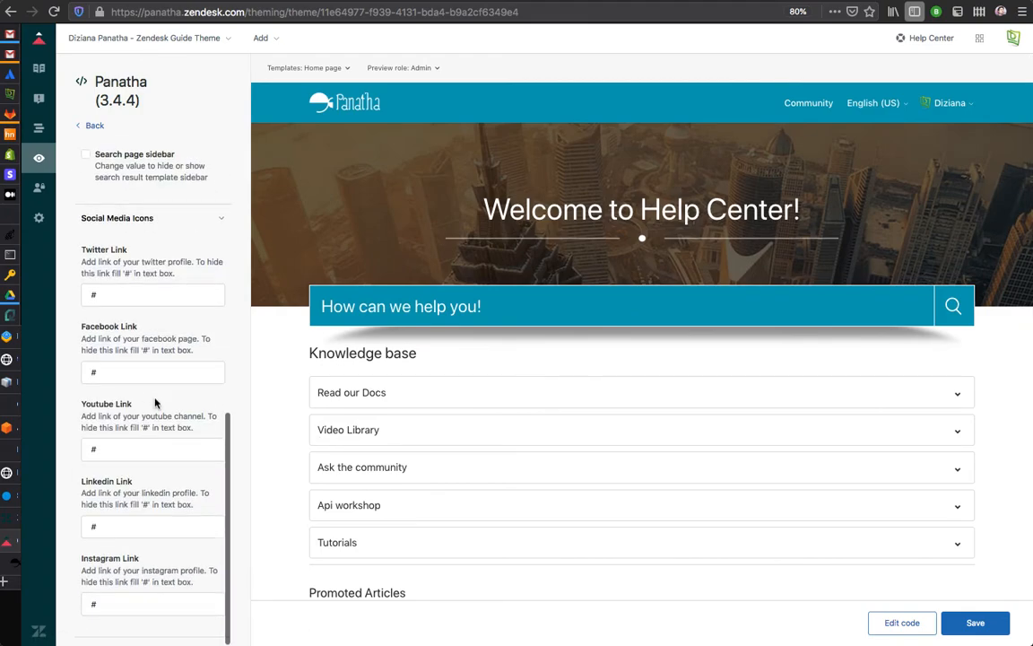
scroll(155, 402, "up", 3)
left_click(117, 389)
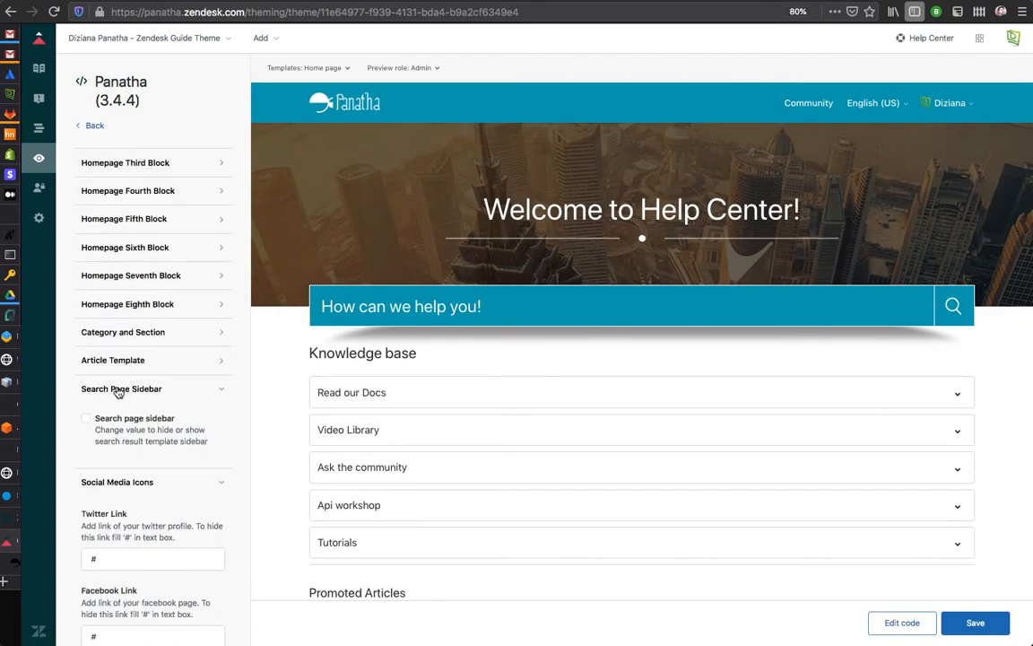
left_click(116, 390)
left_click(117, 417)
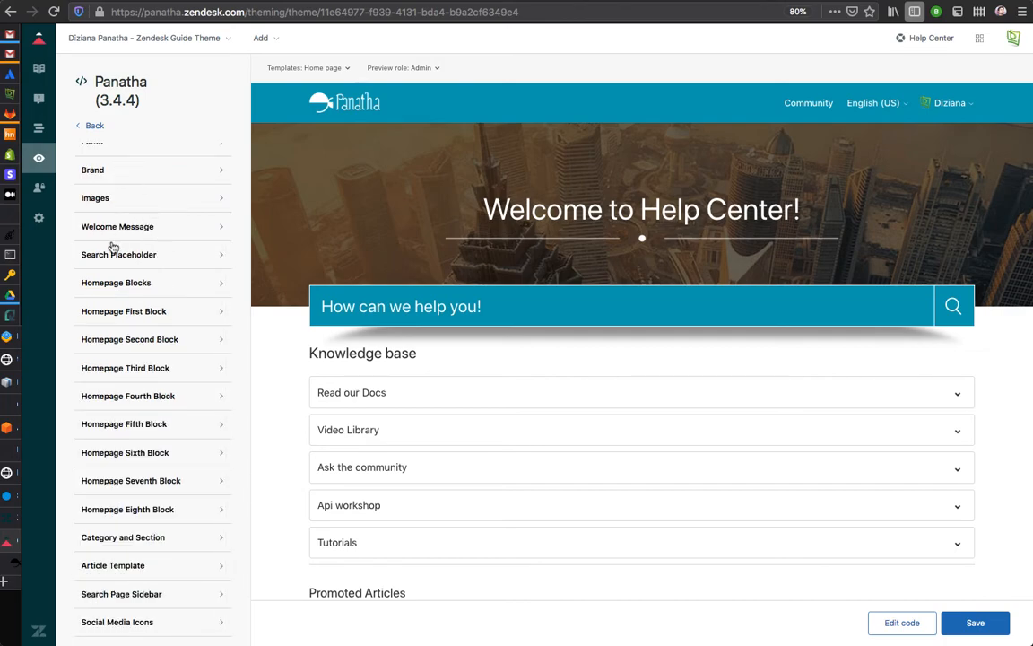
Review the full list of theme settings groups from Colors to Social Media Icons alongside the homepage preview
scroll(111, 246, "up", 2)
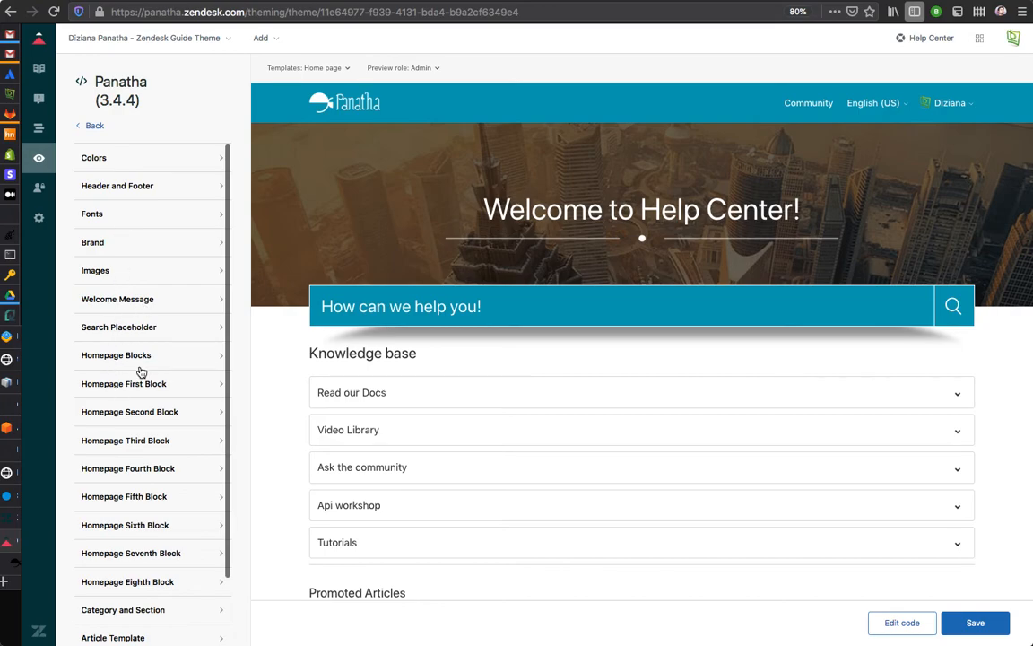
scroll(141, 371, "down", 2)
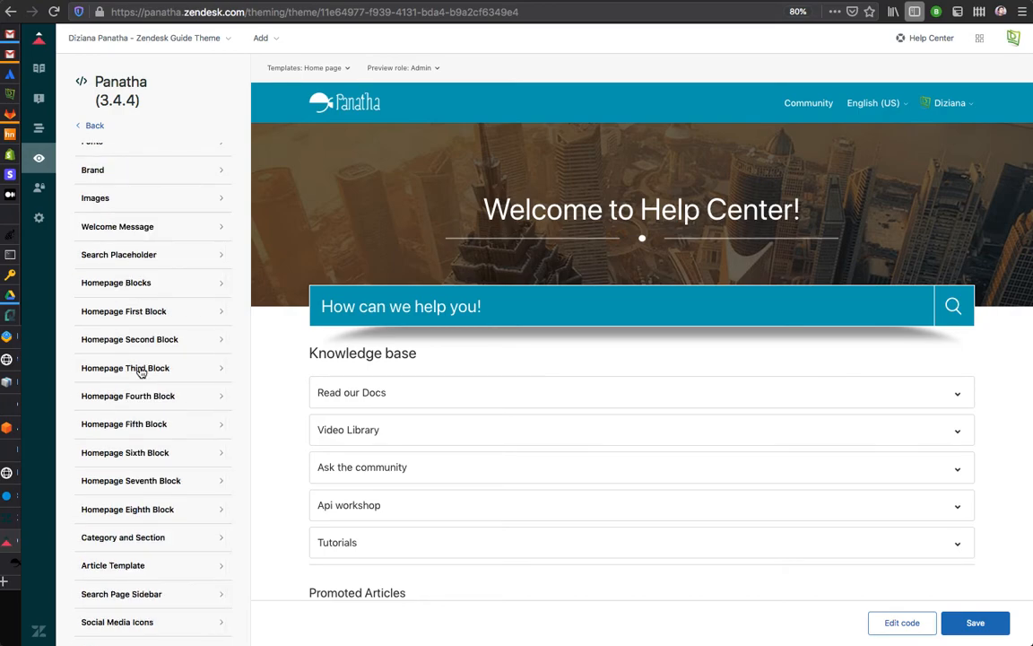
scroll(137, 237, "up", 2)
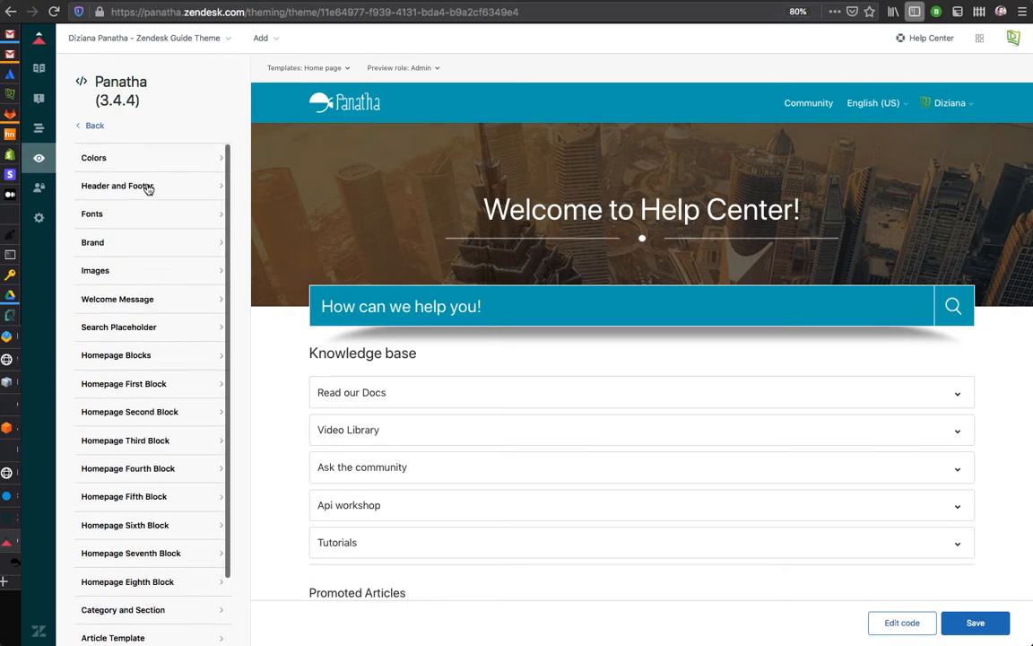
scroll(154, 417, "down", 2)
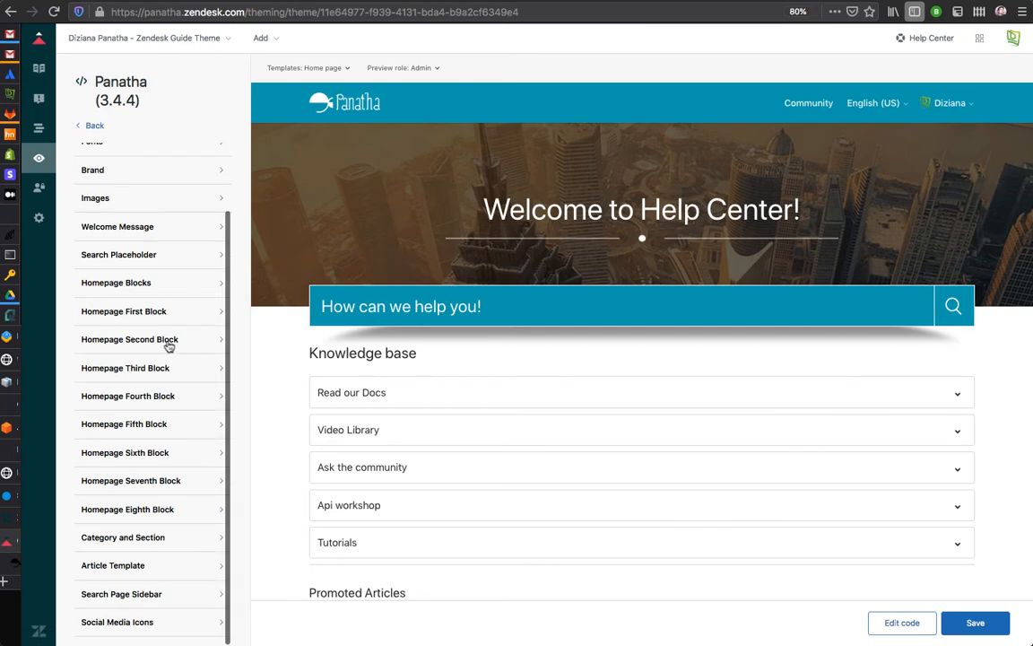
scroll(168, 342, "up", 2)
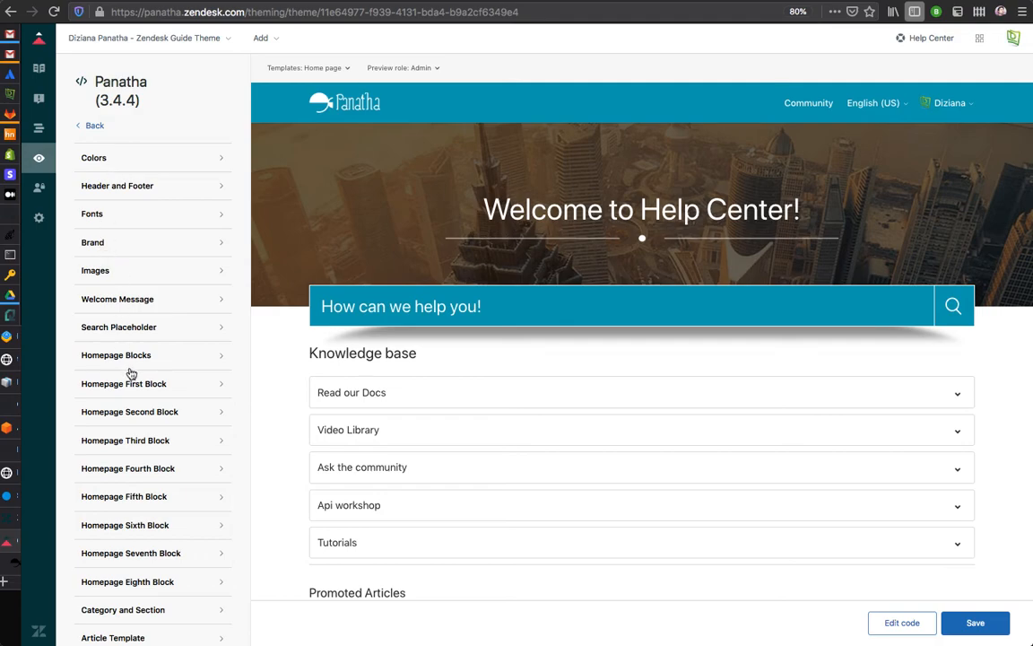
scroll(132, 382, "down", 2)
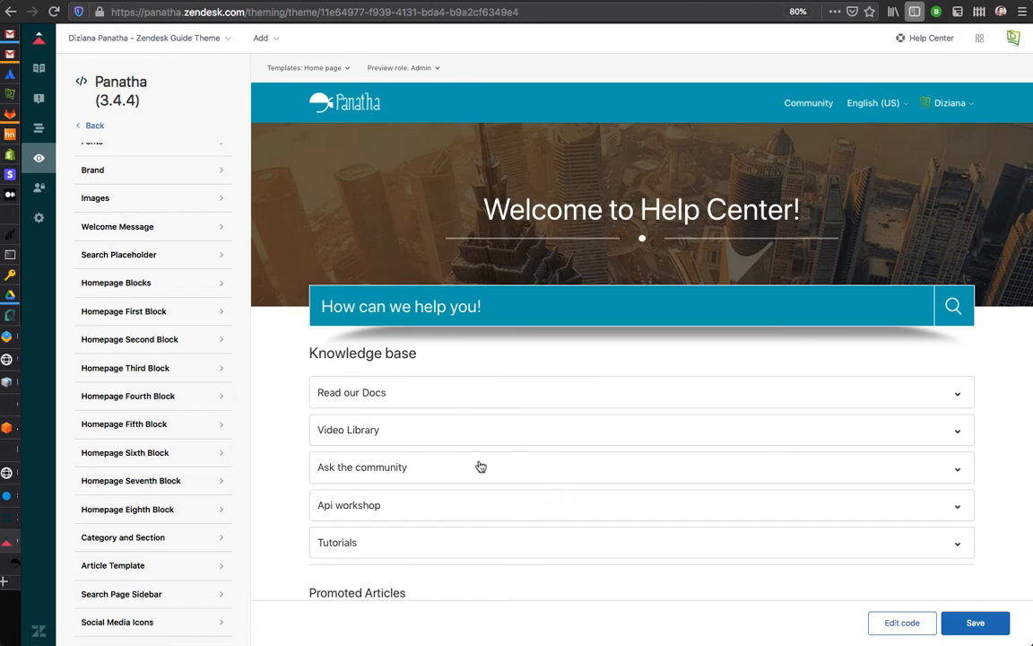
scroll(479, 464, "down", 3)
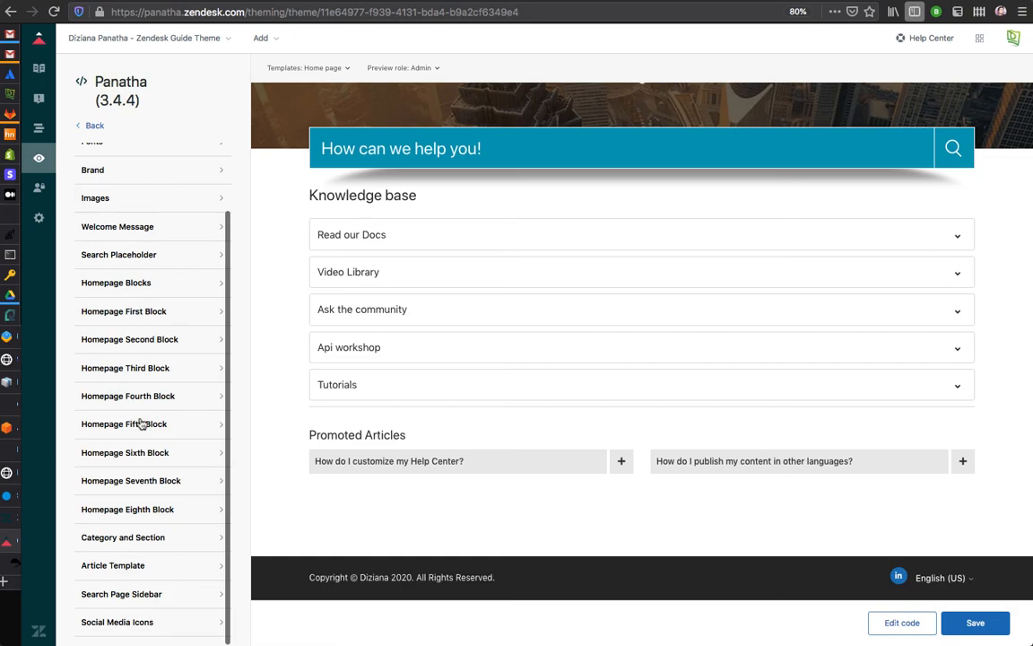
Review the theme settings groups and the list of page templates available for the preview
scroll(141, 423, "up", 3)
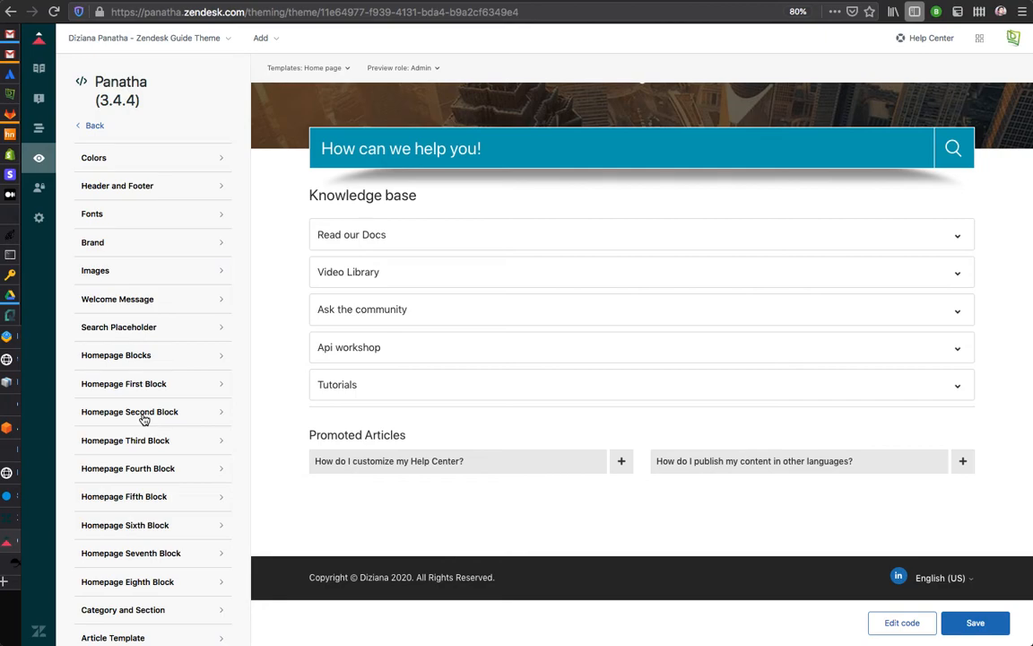
scroll(144, 419, "down", 2)
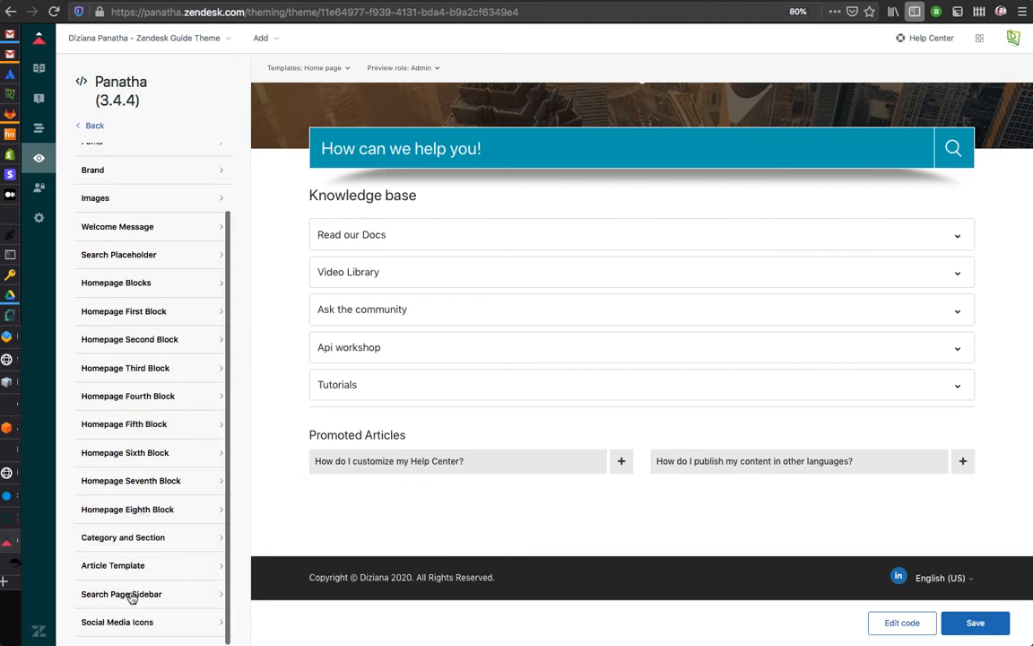
scroll(152, 506, "up", 2)
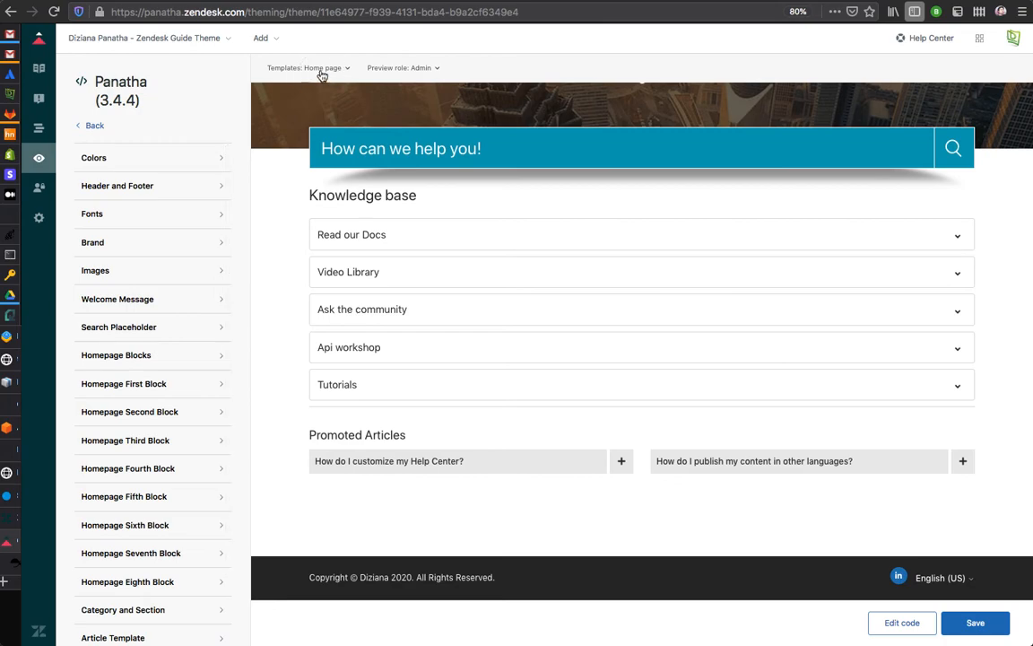
left_click(291, 67)
scroll(336, 195, "down", 3)
scroll(338, 200, "up", 3)
scroll(339, 200, "down", 3)
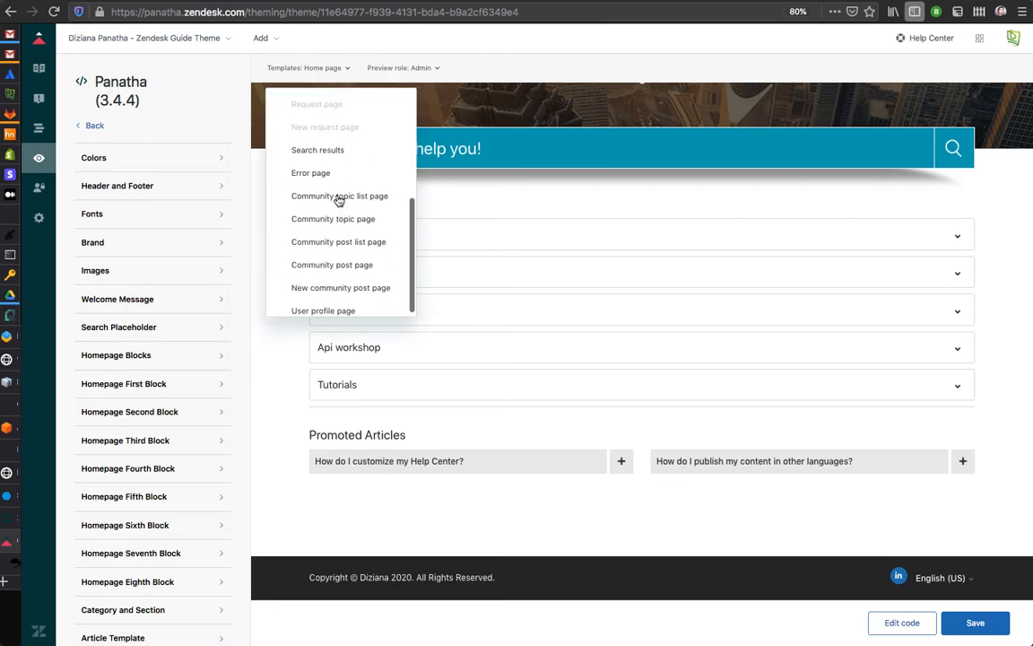
Set the theme preview role to End user
left_click(415, 75)
left_click(416, 75)
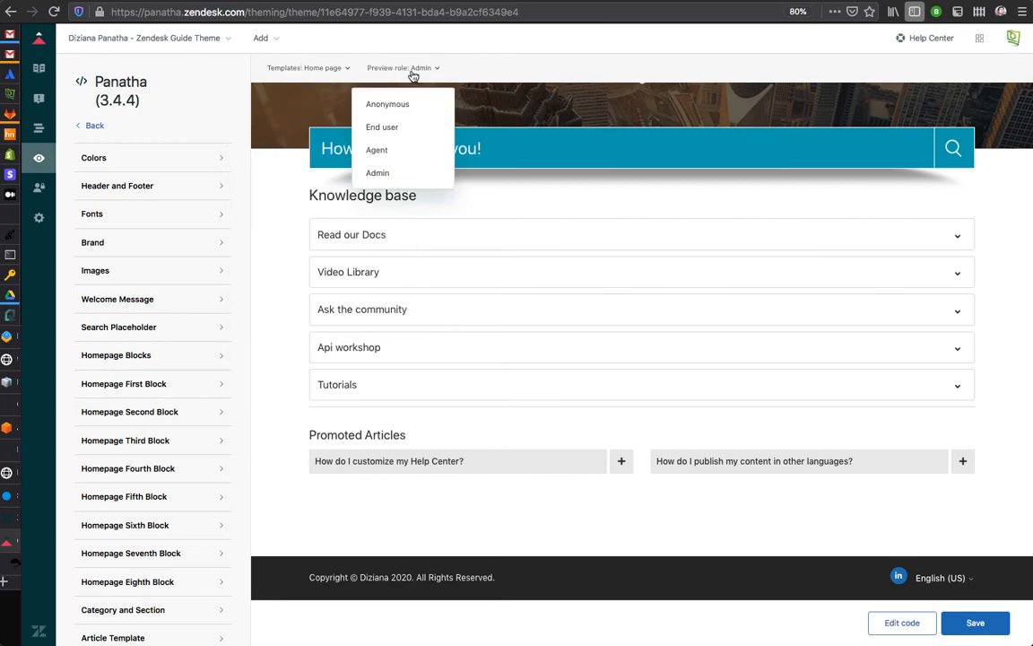
left_click(404, 127)
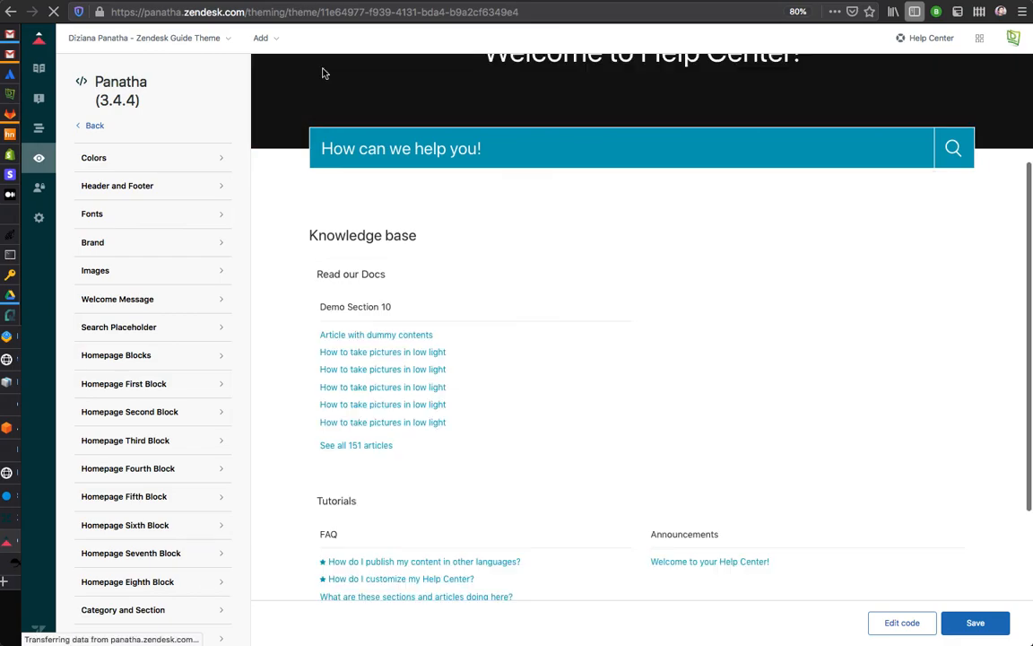
Switch the preview template to the Contributions page and view its list of posts
left_click(324, 69)
scroll(323, 170, "down", 5)
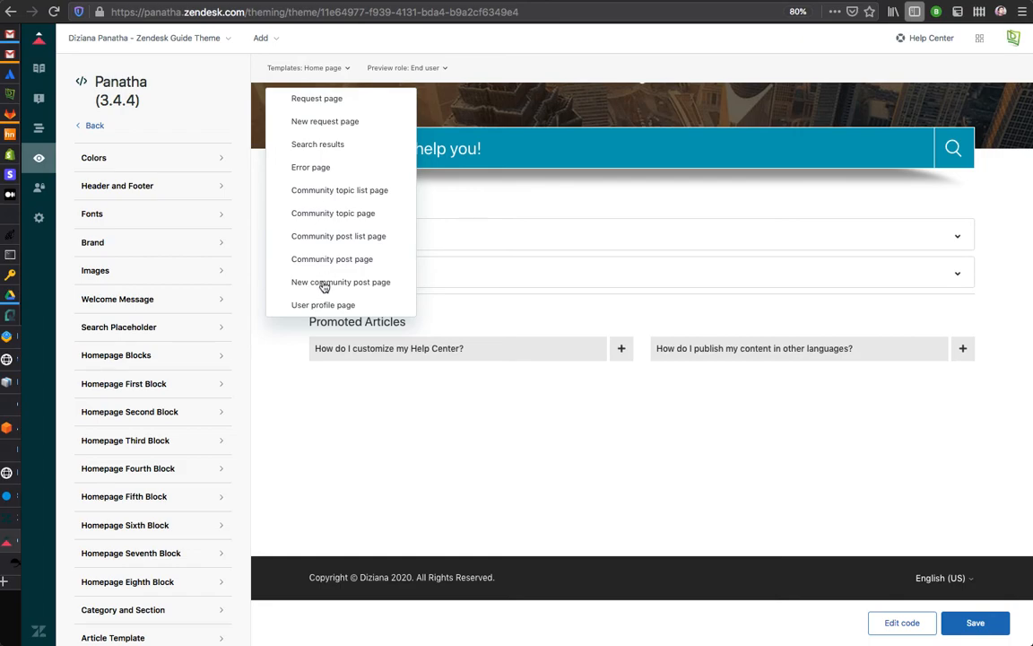
scroll(328, 174, "up", 5)
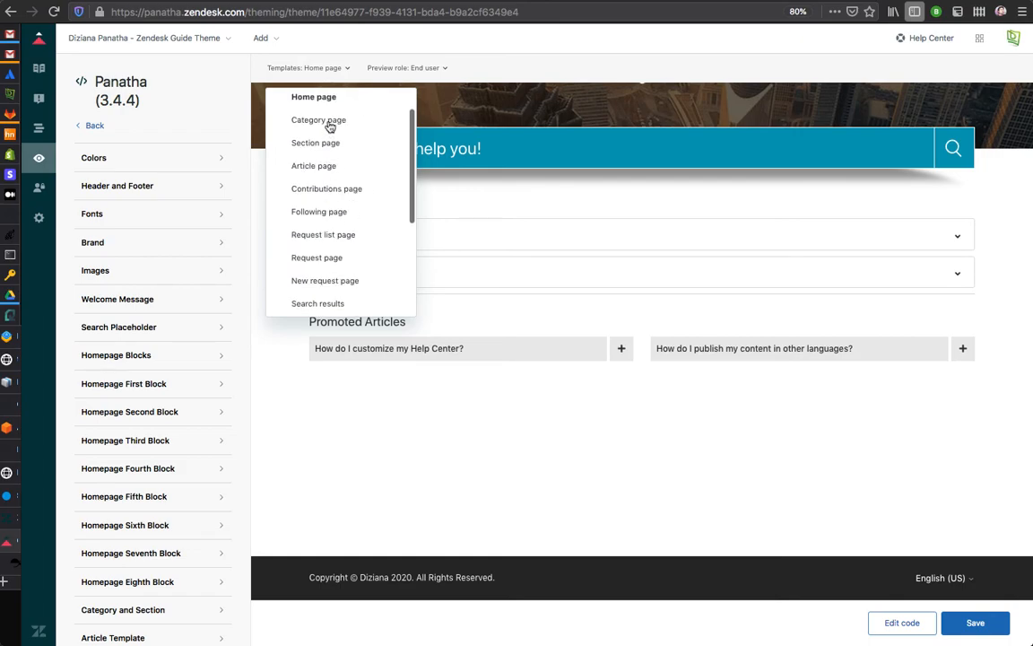
left_click(321, 189)
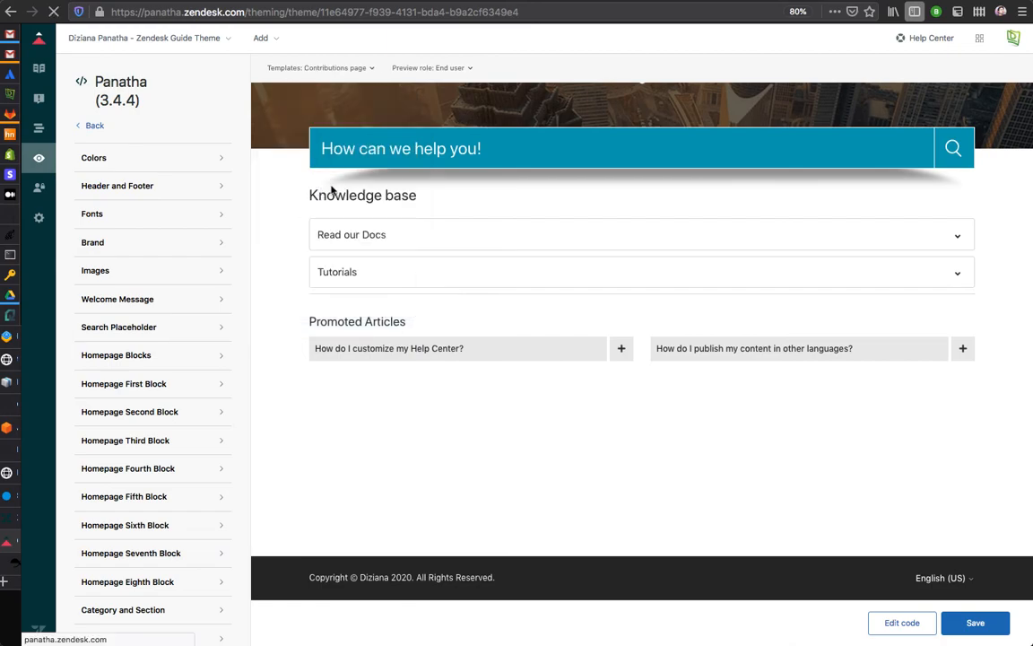
scroll(503, 298, "down", 4)
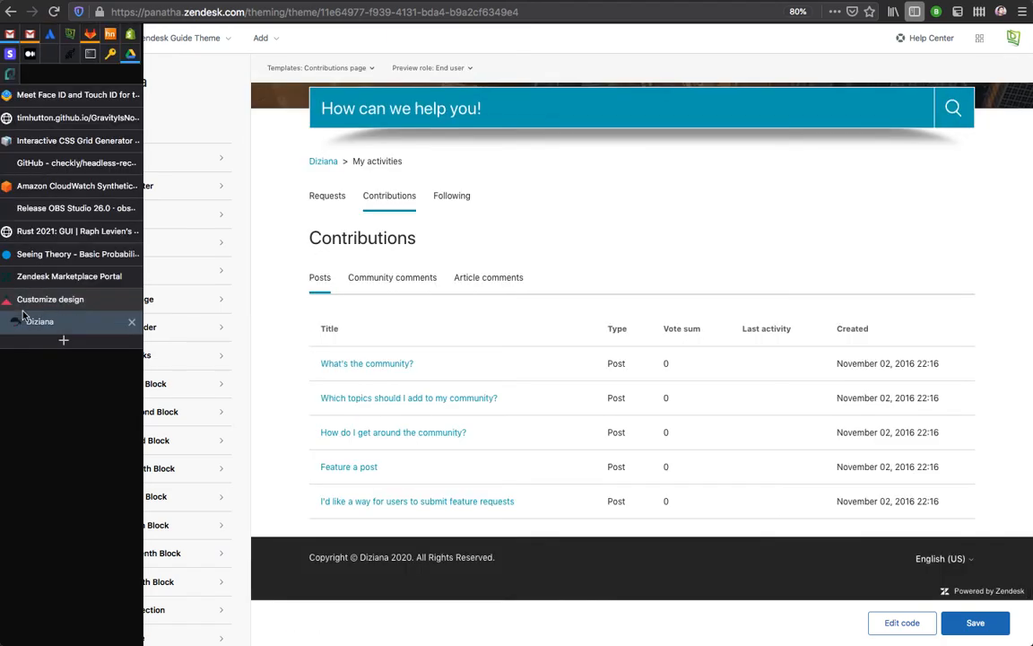
Check the responsive homepage in the separate help center preview by narrowing the browser window and widening it again
left_click(22, 321)
left_click_drag(1027, 326, 421, 307)
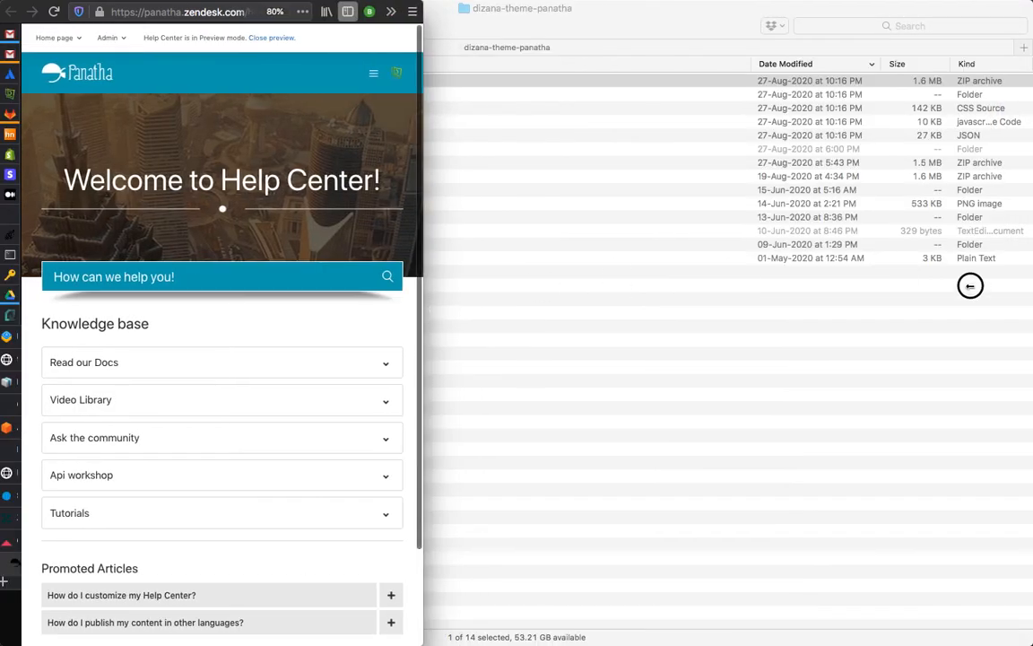
left_click_drag(970, 286, 1030, 357)
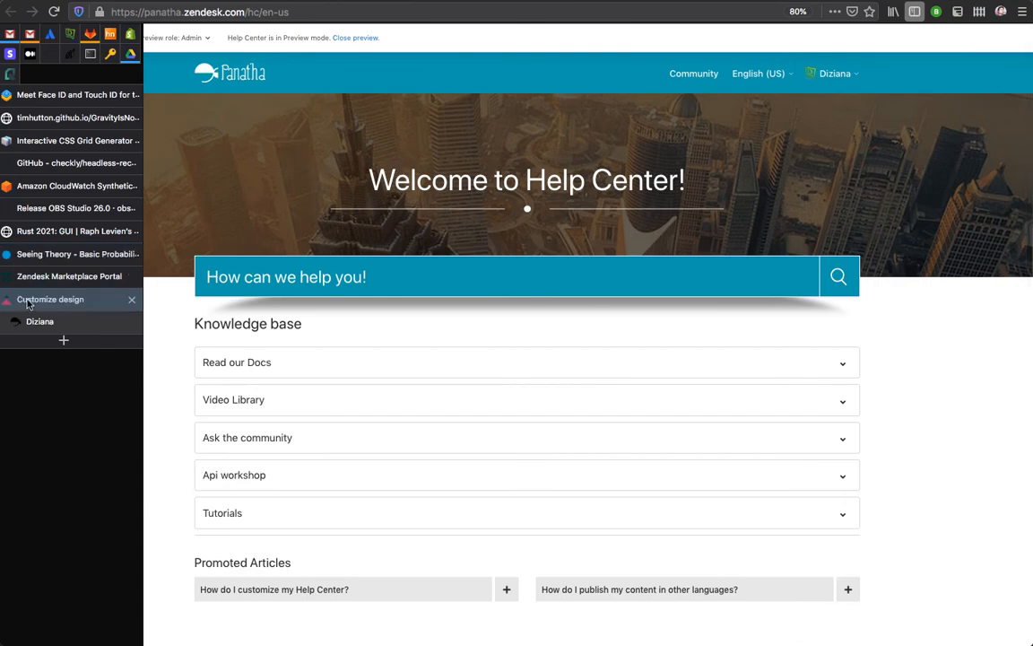
Back in the theme customizer, enable the category block and the custom block in the Homepage Blocks settings
left_click(34, 236)
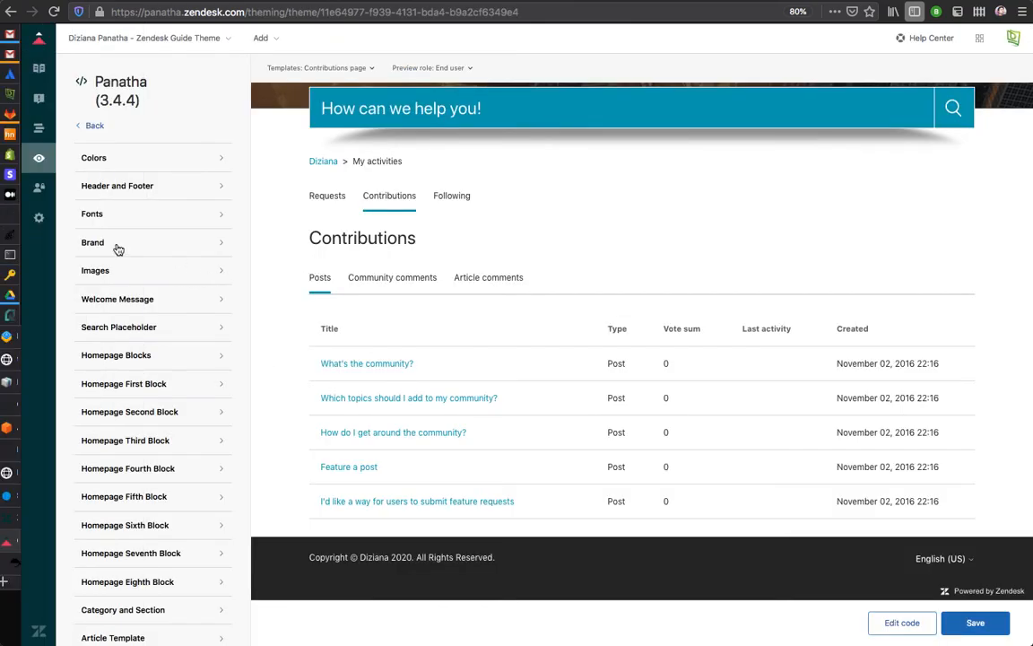
left_click(124, 356)
left_click(85, 384)
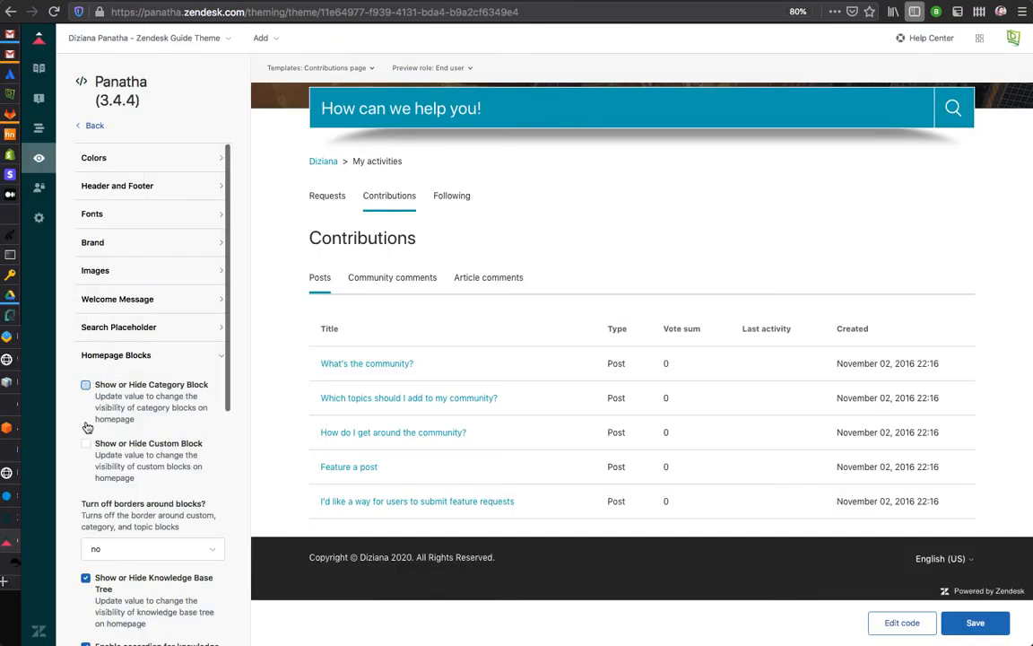
Review the homepage with its custom and category blocks in the separate help center preview at default zoom
mouse_move(40, 429)
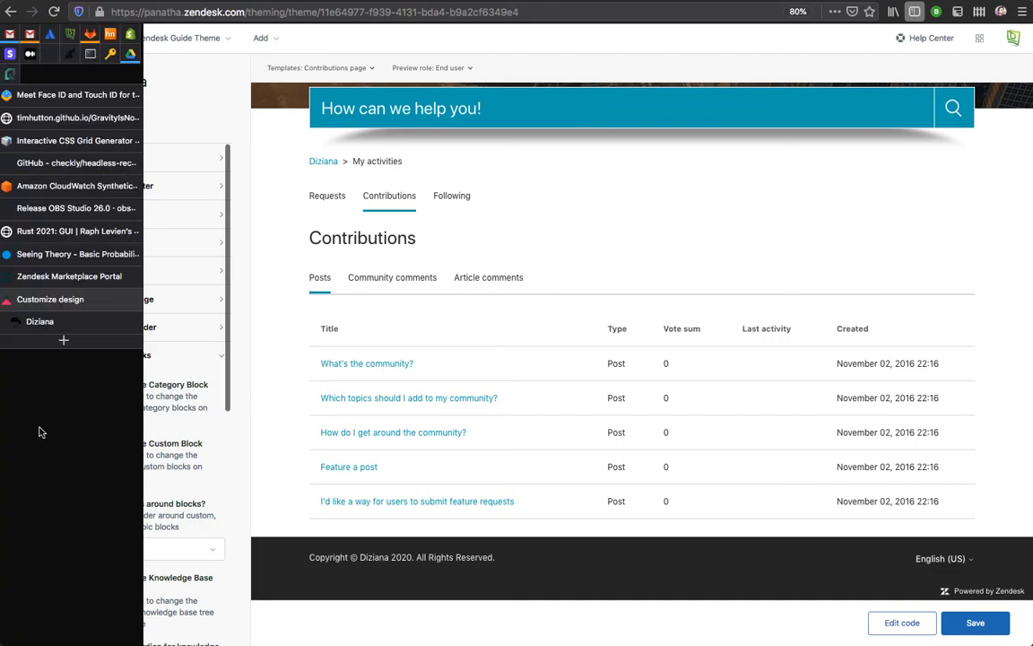
left_click(48, 326)
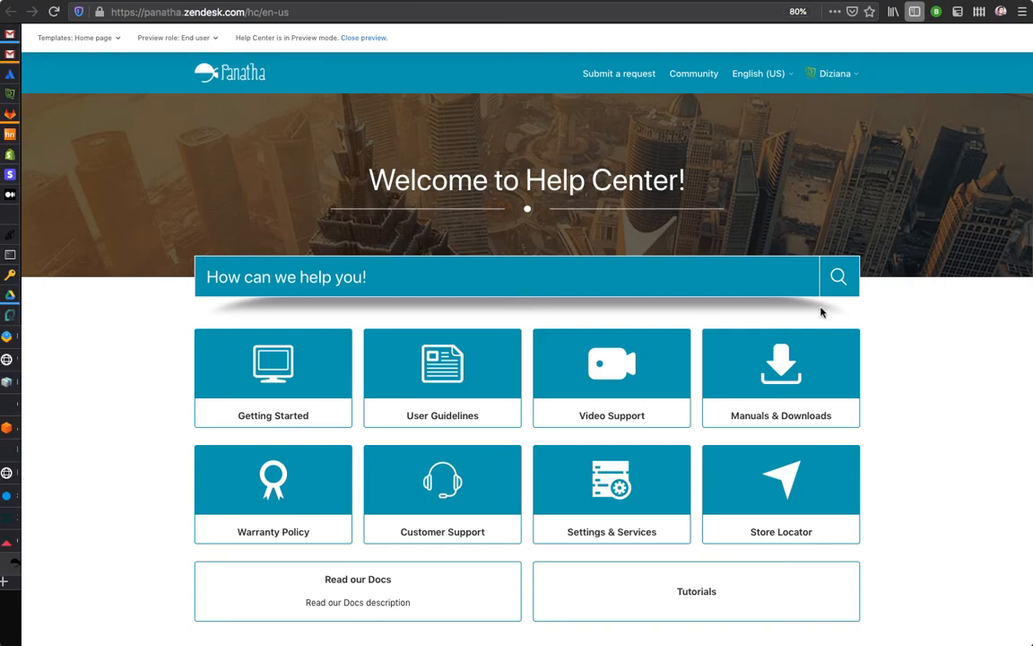
key("ctrl+0")
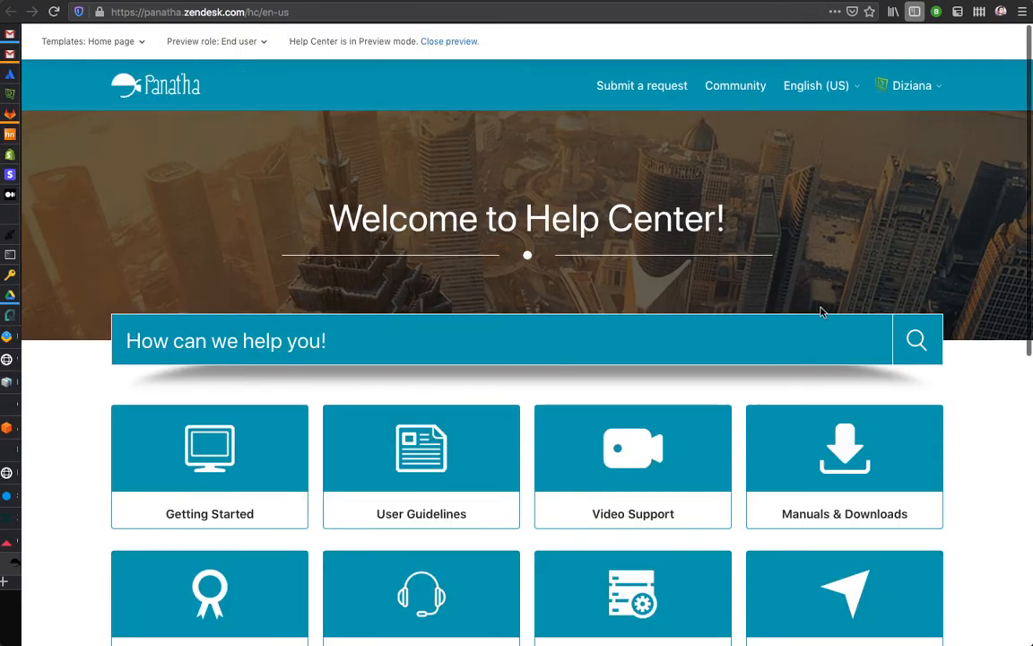
scroll(819, 311, "down", 3)
scroll(819, 312, "up", 3)
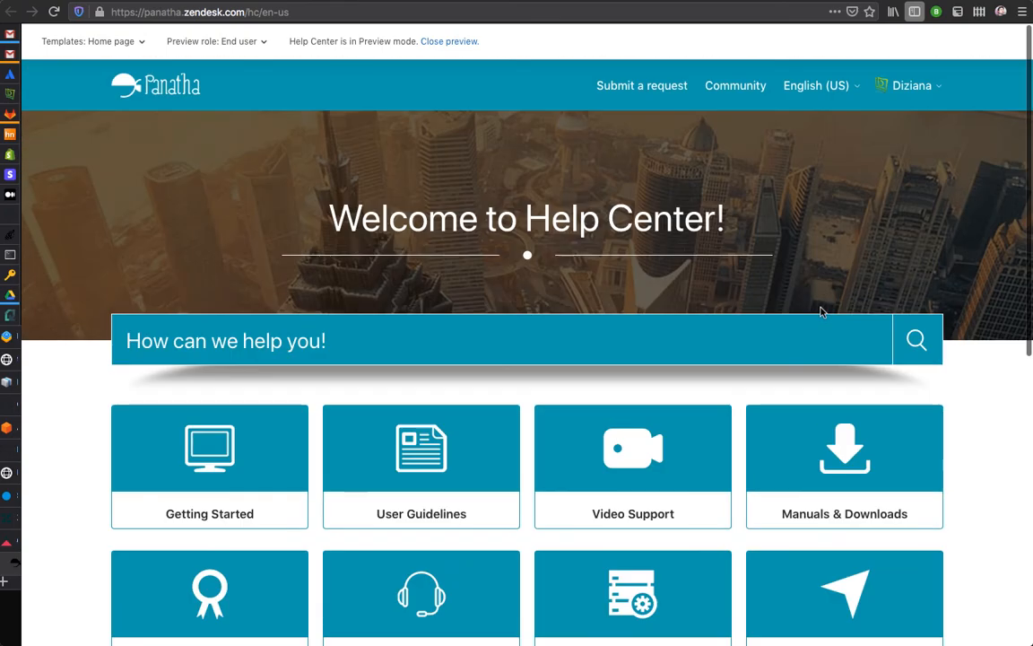
scroll(820, 311, "down", 4)
scroll(819, 312, "up", 2)
Narrow the browser window to mobile width and review the homepage from the header down to the footer
left_click_drag(1031, 241, 322, 289)
scroll(237, 327, "down", 10)
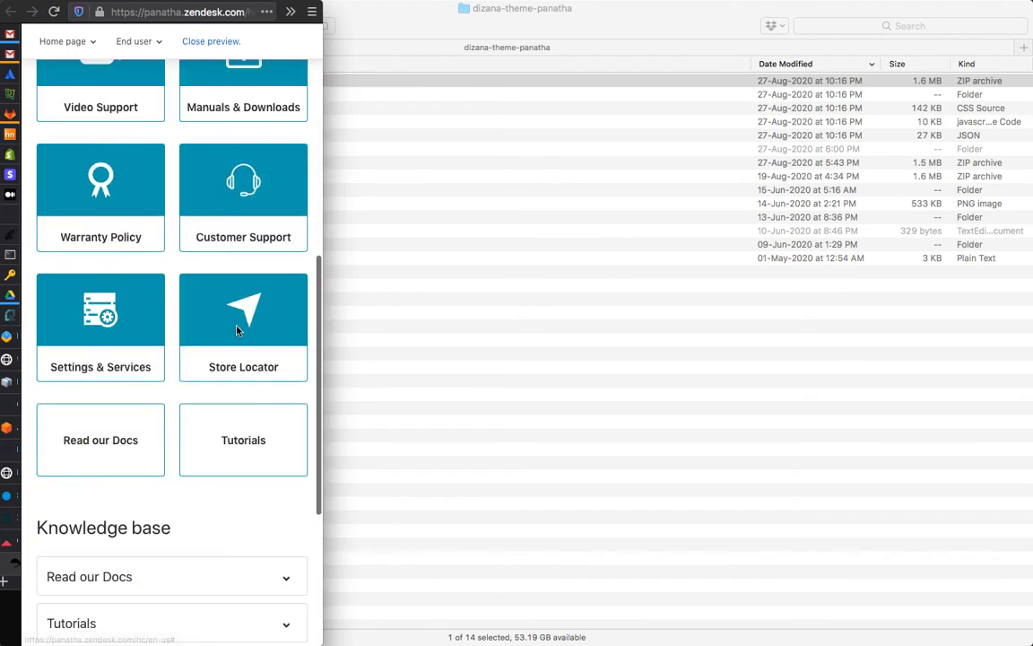
scroll(238, 333, "up", 9)
scroll(238, 333, "up", 3)
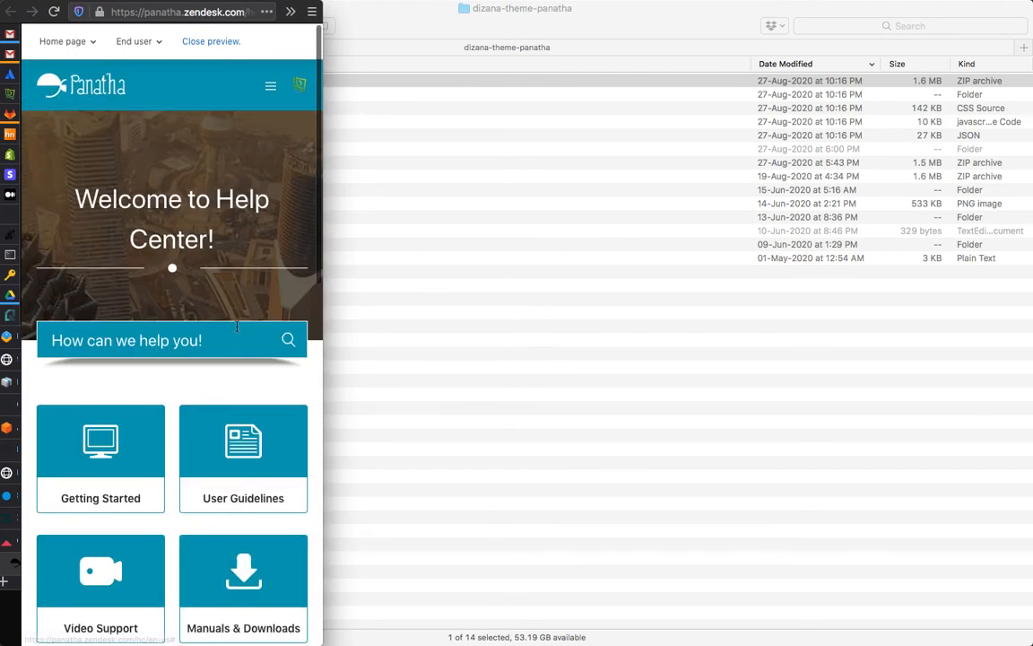
scroll(207, 238, "down", 10)
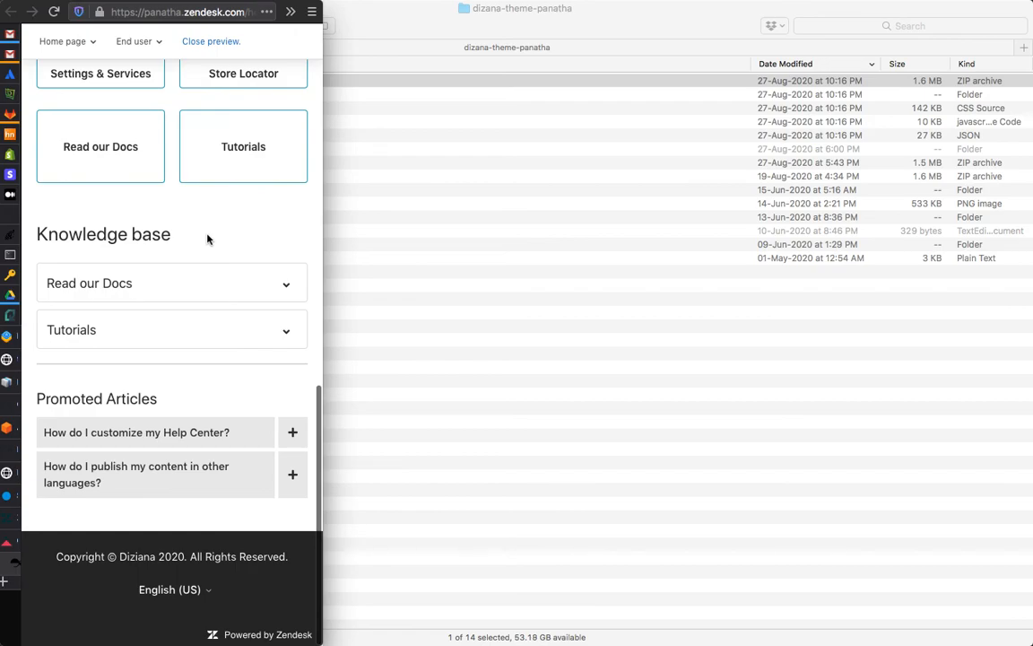
scroll(207, 238, "up", 10)
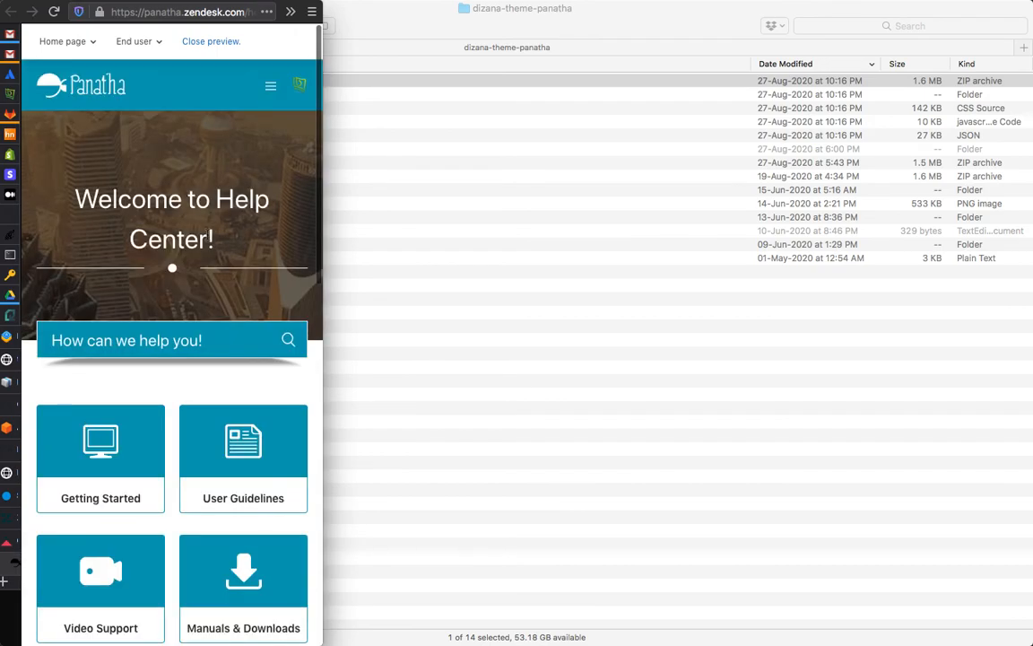
Expand the mobile navigation menu in the header and open the Read our Docs category from its homepage block
left_click(269, 87)
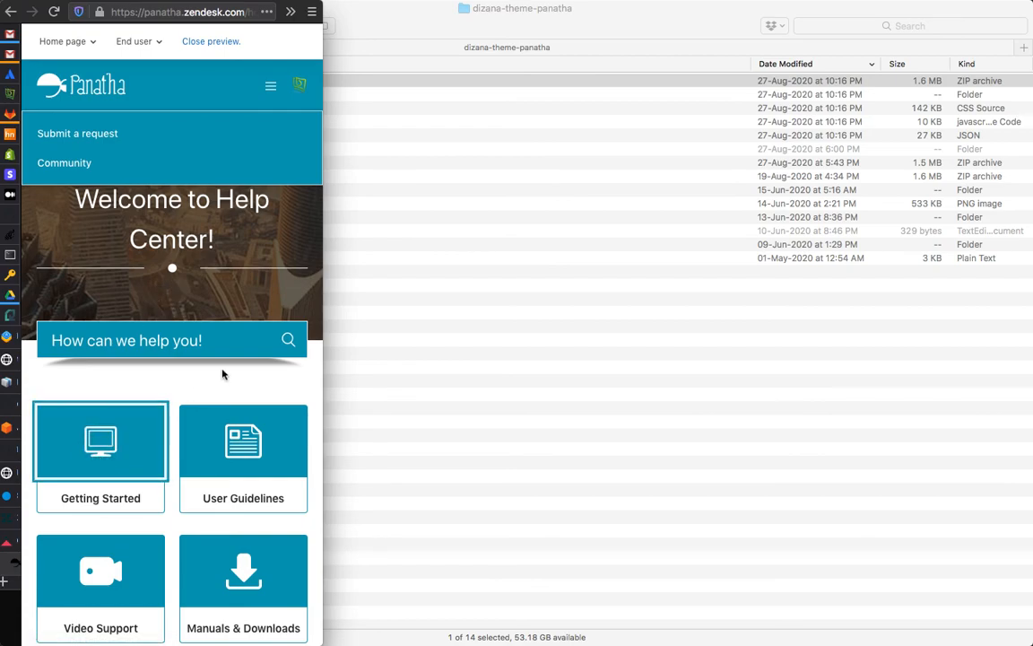
scroll(223, 375, "down", 10)
left_click(123, 269)
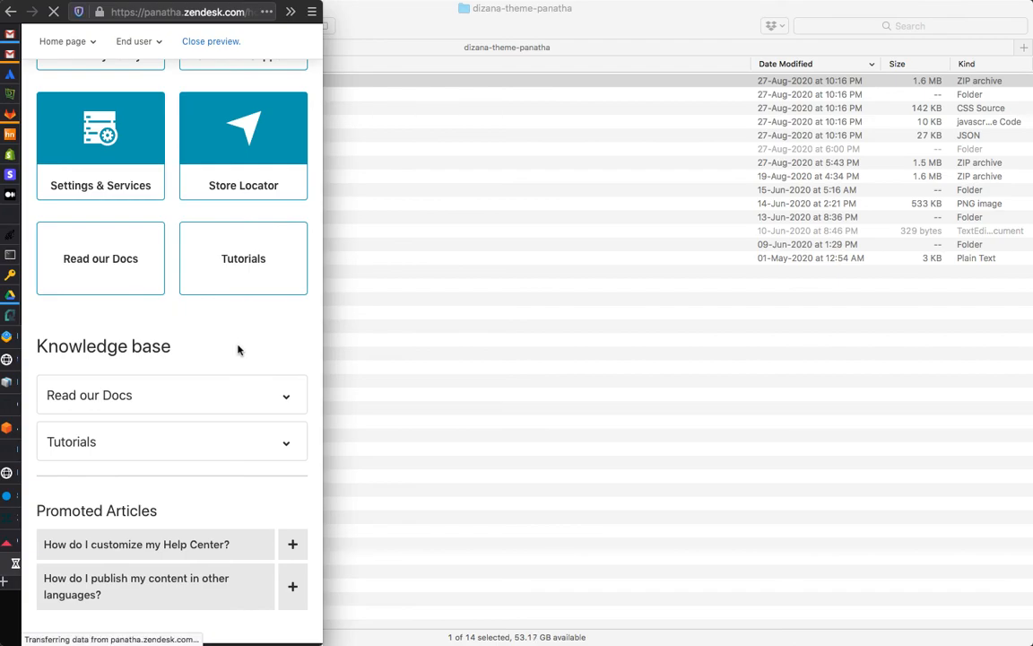
Expand and collapse the Menu on the mobile category page and open the article "Article with dummy contents"
scroll(238, 347, "down", 5)
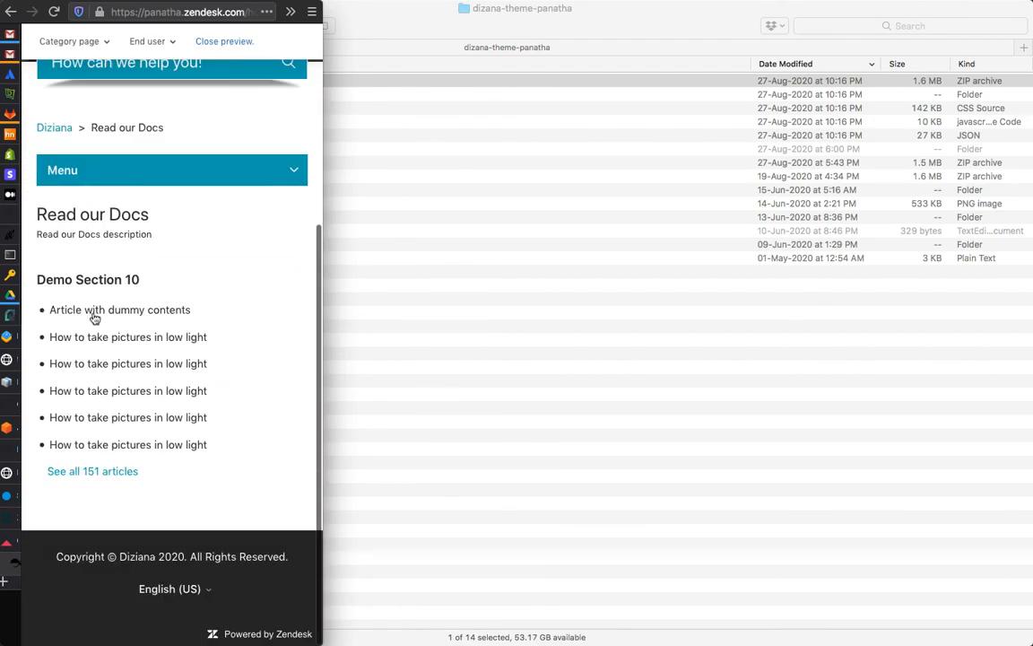
left_click(261, 173)
left_click(261, 174)
left_click(83, 310)
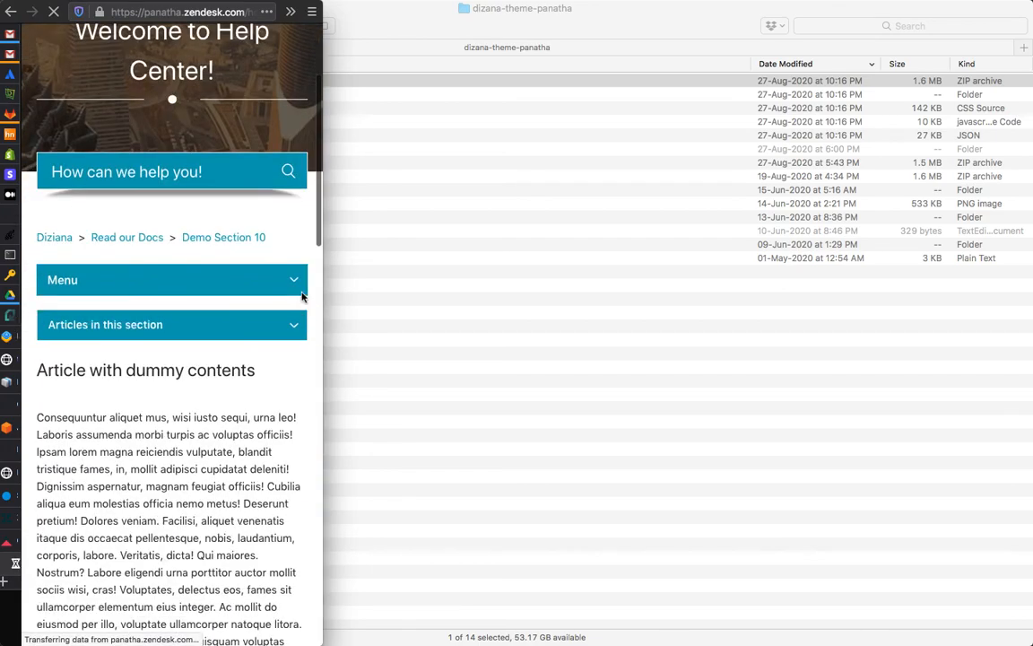
Review the whole article page at mobile width and restore the browser window to full width
scroll(301, 297, "down", 15)
scroll(301, 297, "down", 2)
scroll(301, 297, "up", 18)
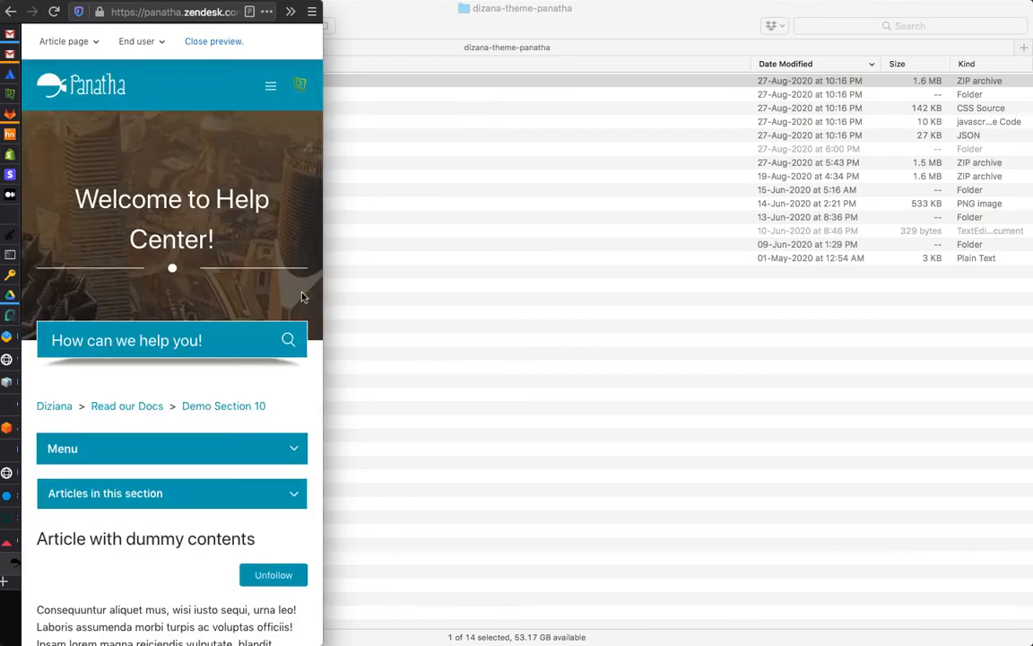
key("ctrl+alt+Return")
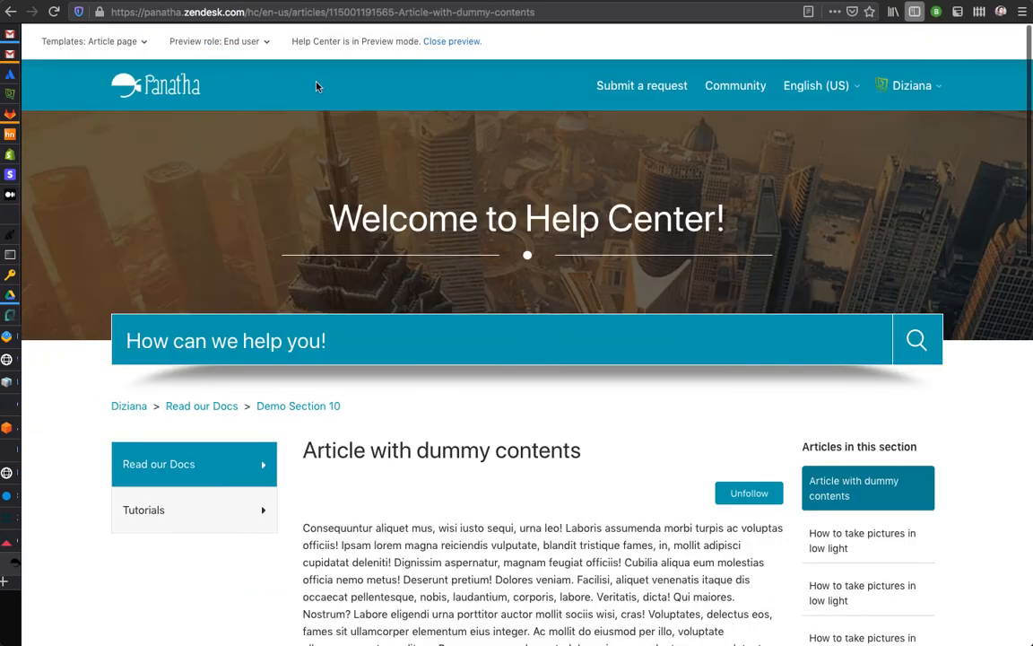
Return to the theme customizer and look over the Contributions page preview
mouse_move(4, 199)
left_click(45, 364)
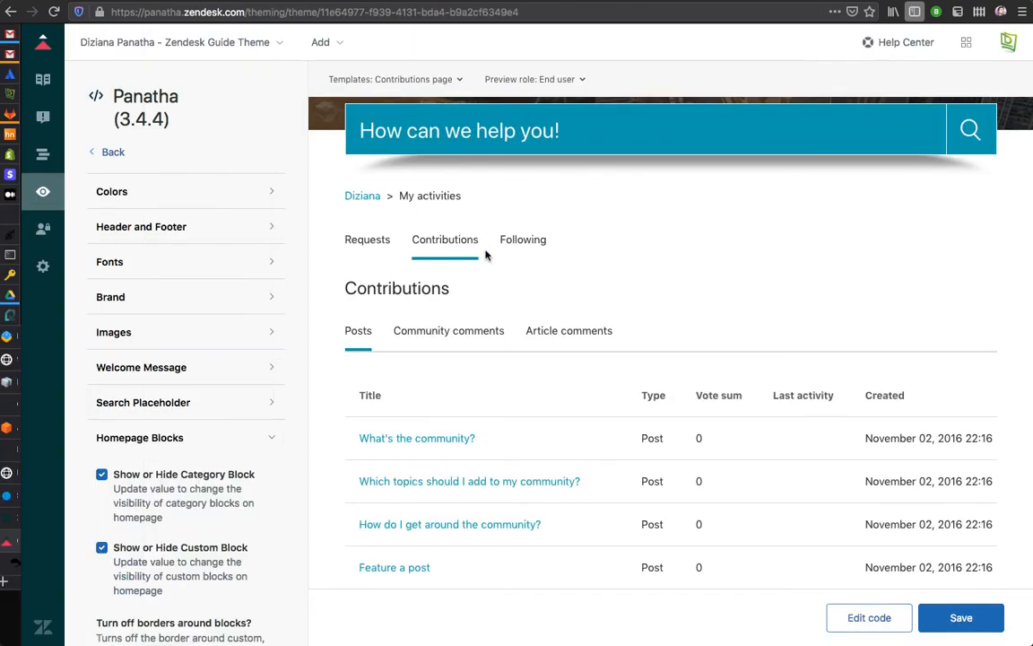
scroll(485, 255, "down", 3)
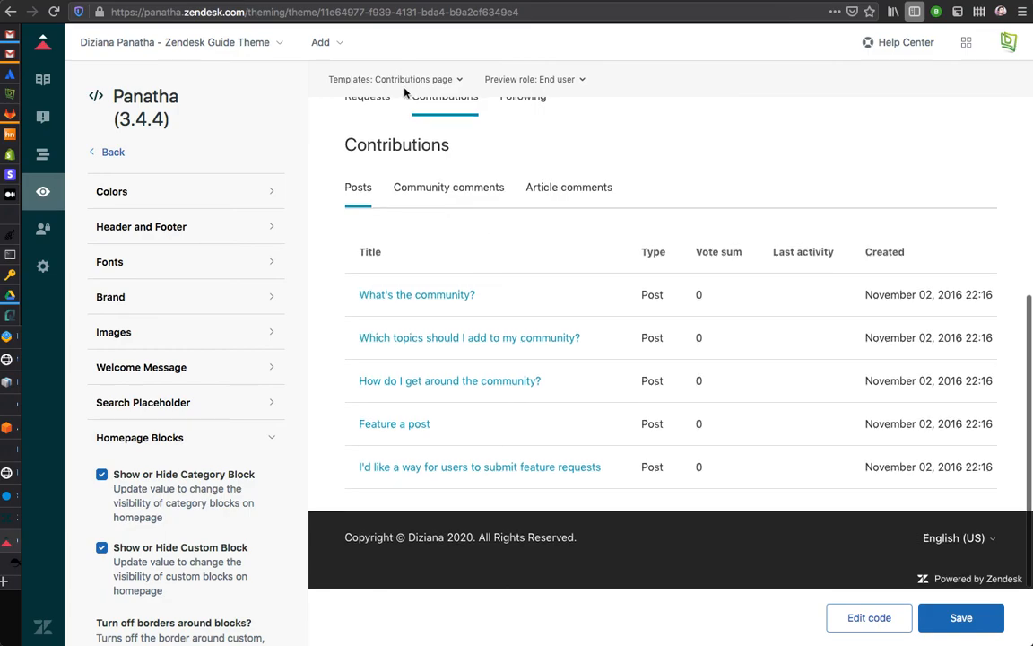
scroll(488, 260, "up", 4)
scroll(490, 259, "up", 3)
Switch the preview template to the User profile page and review the profile's content
left_click(433, 86)
scroll(439, 307, "down", 3)
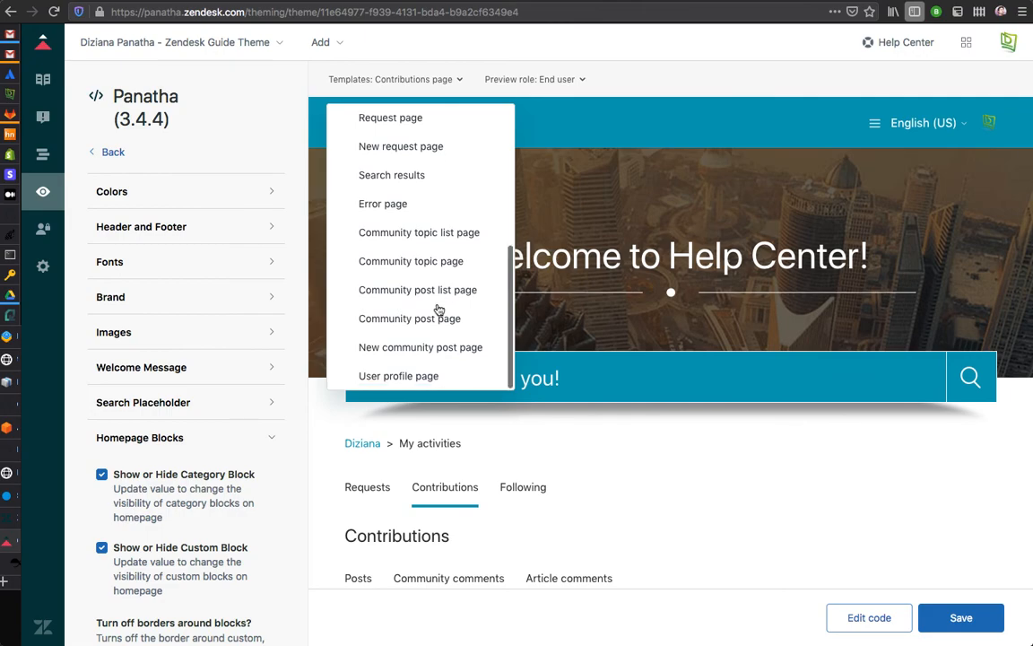
left_click(408, 376)
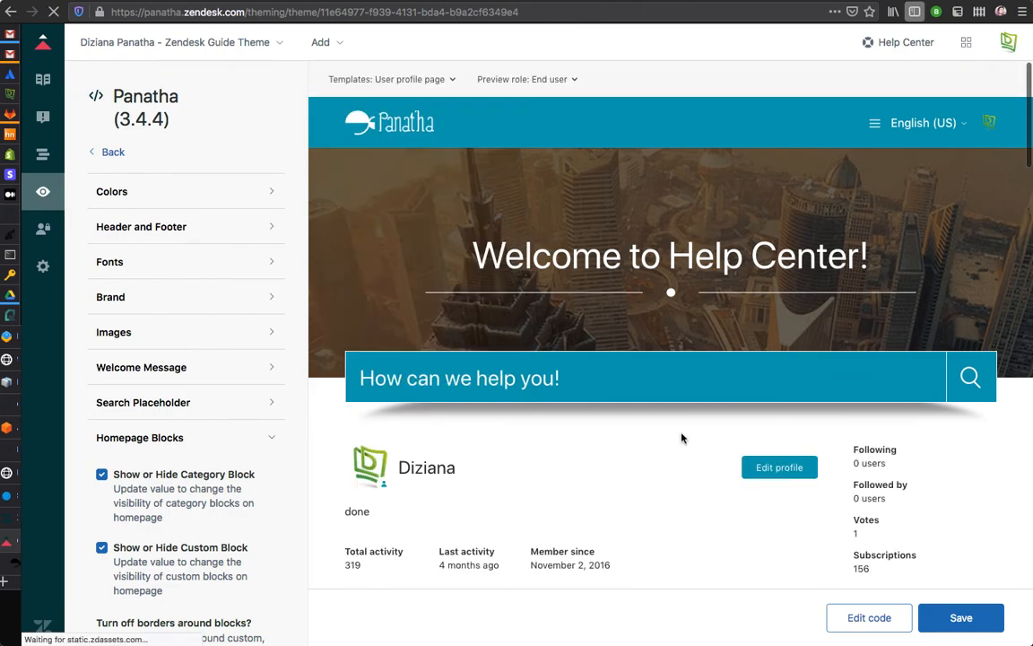
scroll(681, 438, "down", 5)
scroll(683, 439, "up", 5)
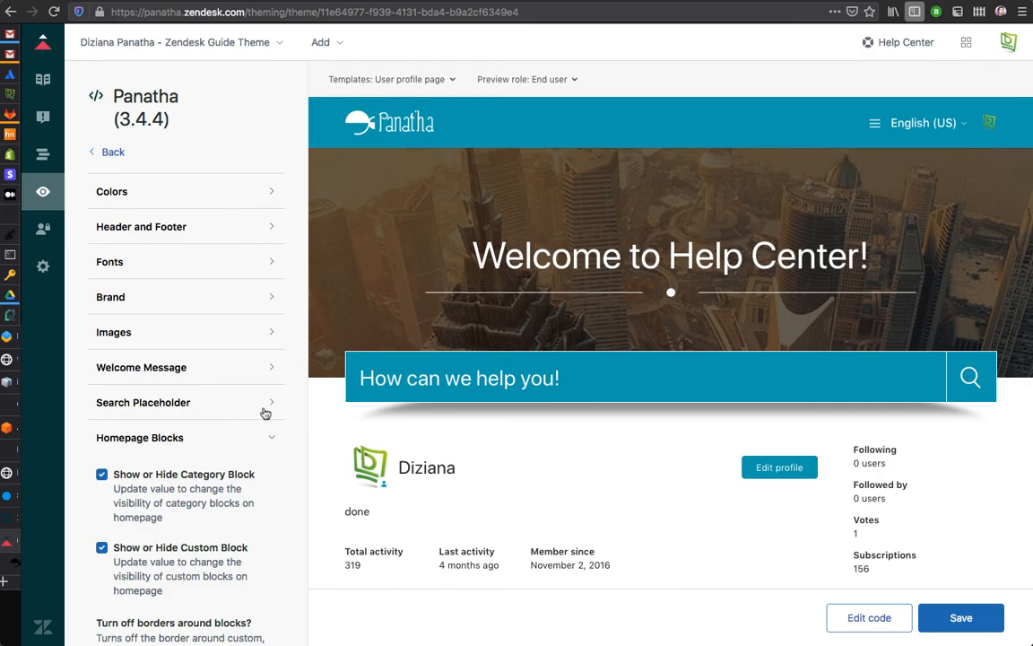
Return to the separate help center preview and go from the article to the home page
mouse_move(14, 338)
left_click(36, 320)
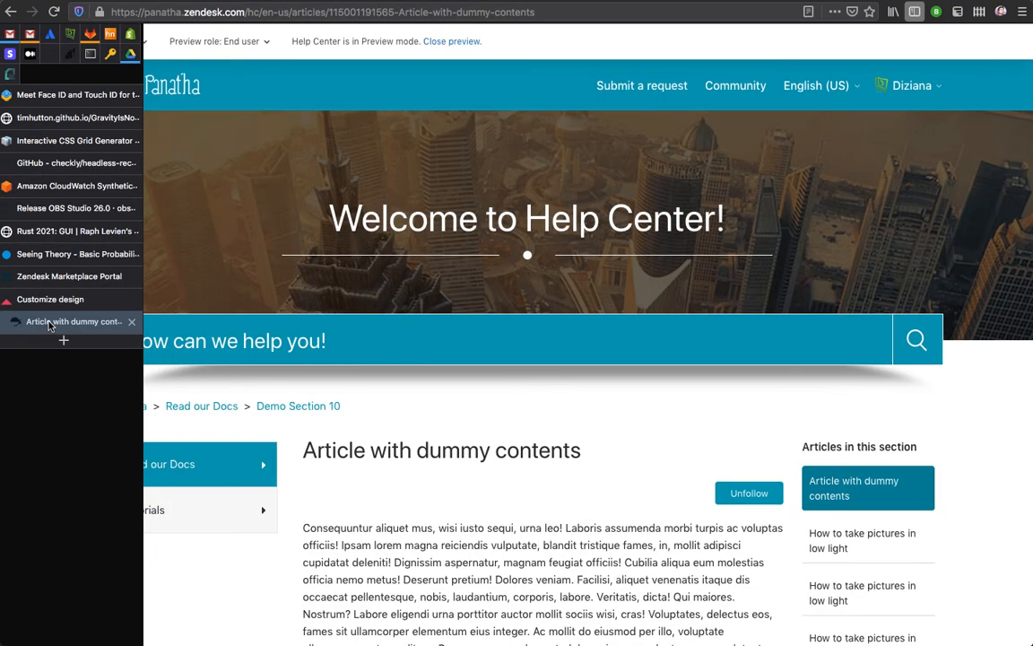
left_click(154, 91)
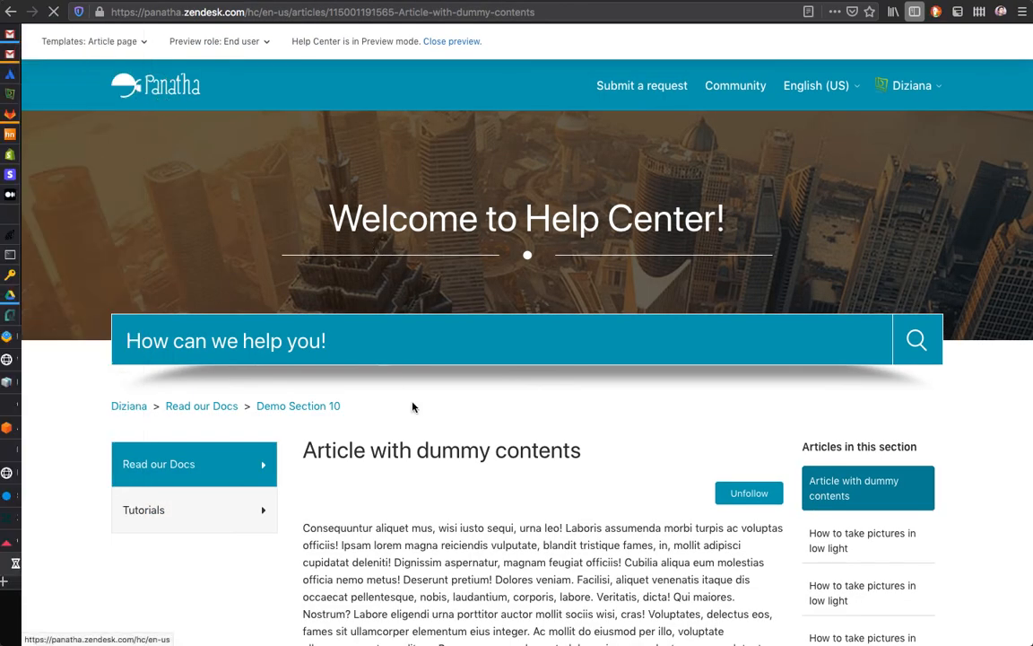
Look down the home page preview and switch the preview role from End user to Admin
scroll(416, 409, "down", 5)
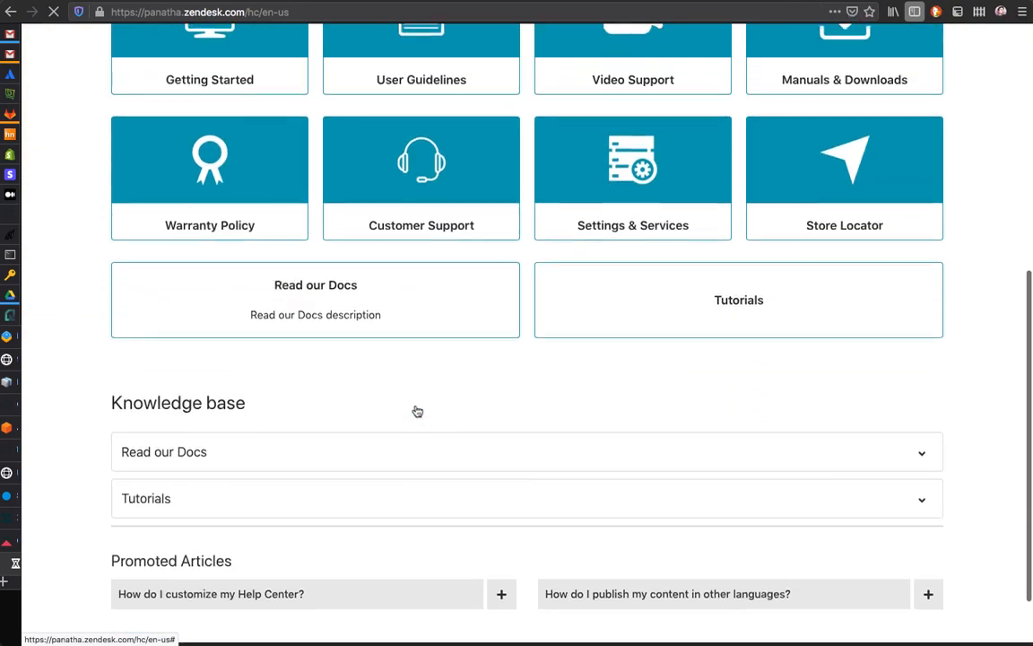
left_click(256, 42)
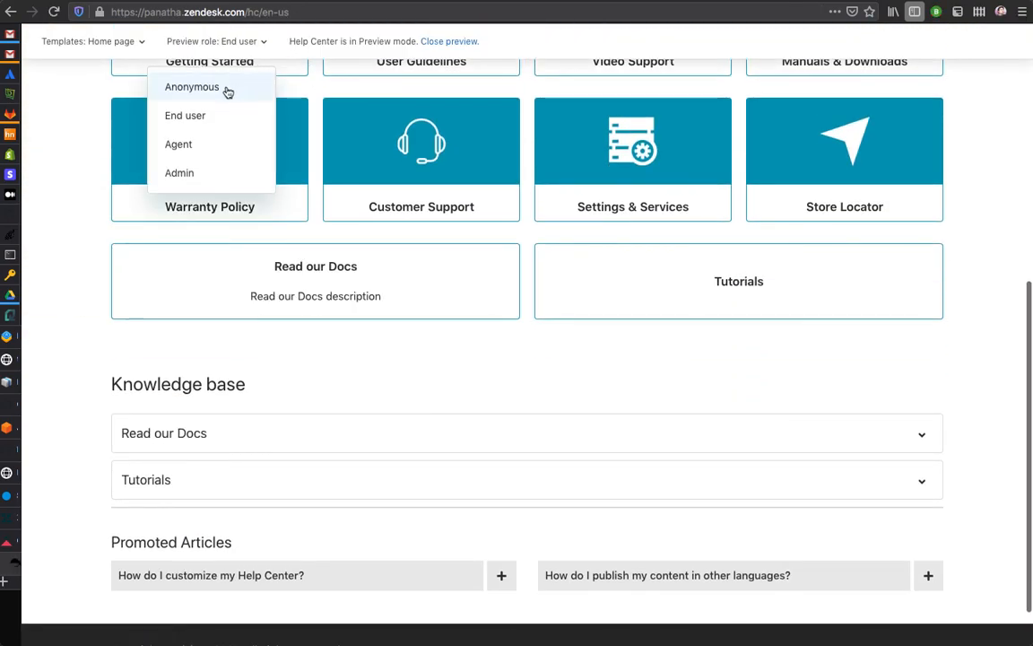
left_click(192, 169)
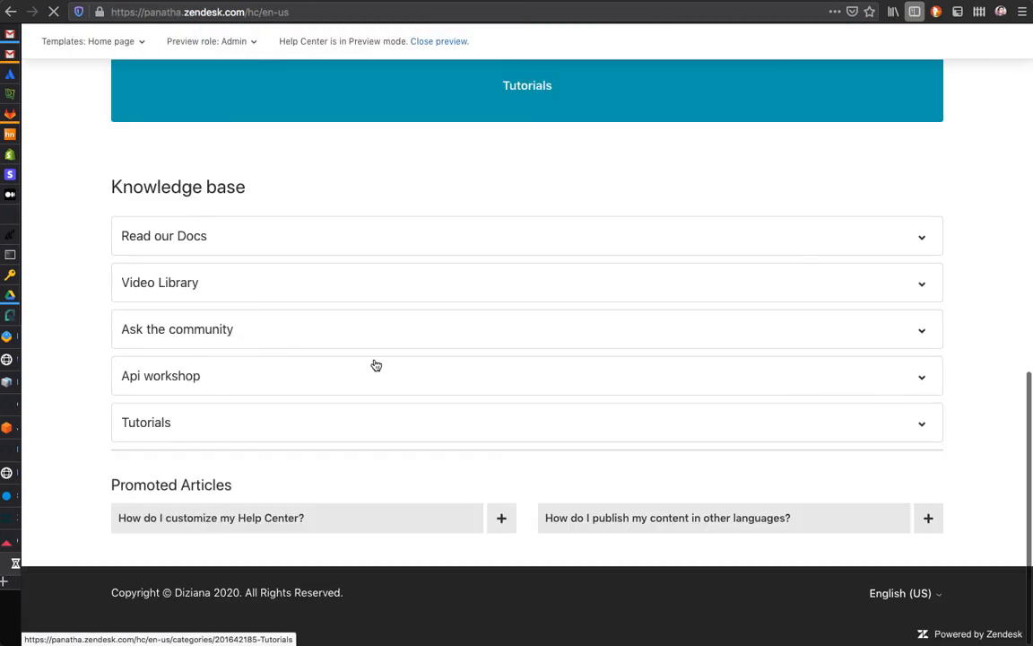
Expand the Read our Docs and Video Library categories in the home page's Knowledge base and look through the listed sections
left_click(605, 251)
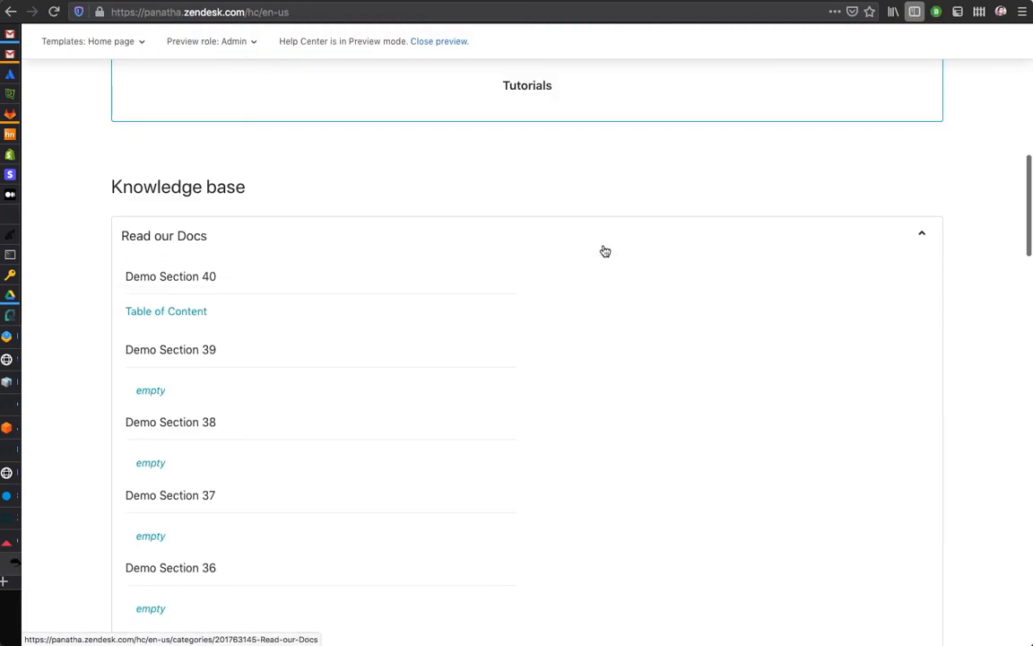
scroll(293, 400, "down", 20)
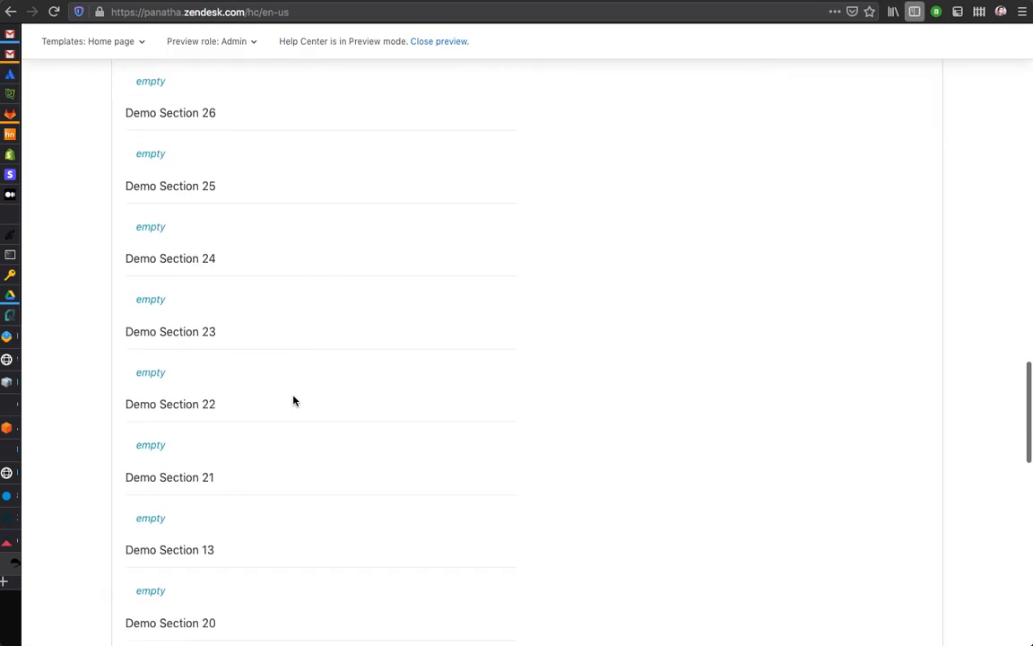
left_click(202, 283)
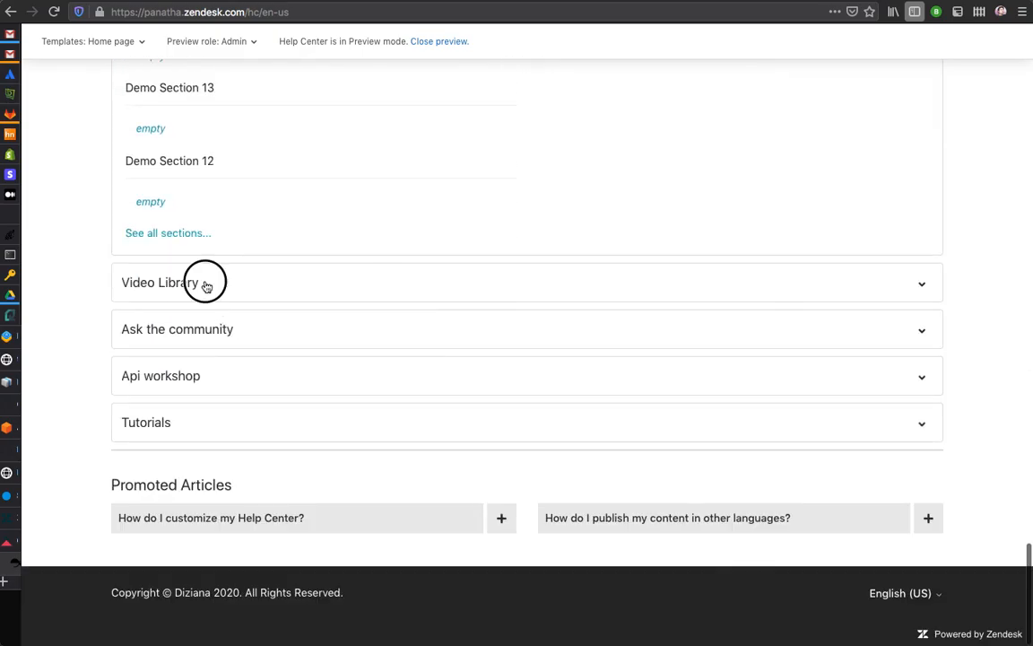
scroll(355, 393, "up", 20)
scroll(355, 393, "up", 10)
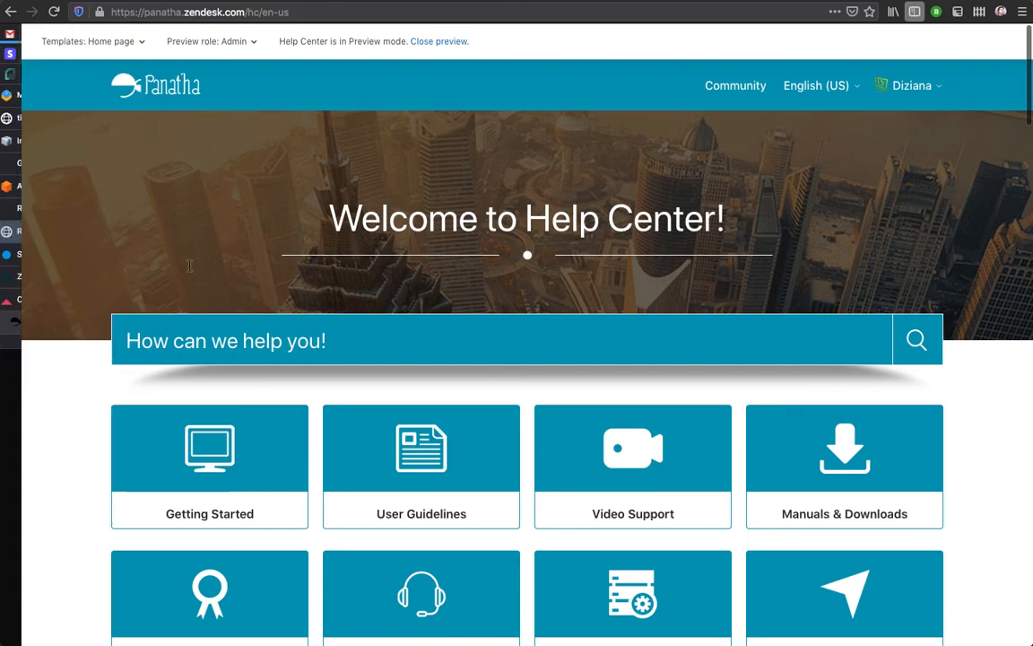
scroll(219, 489, "down", 1)
left_click(217, 491)
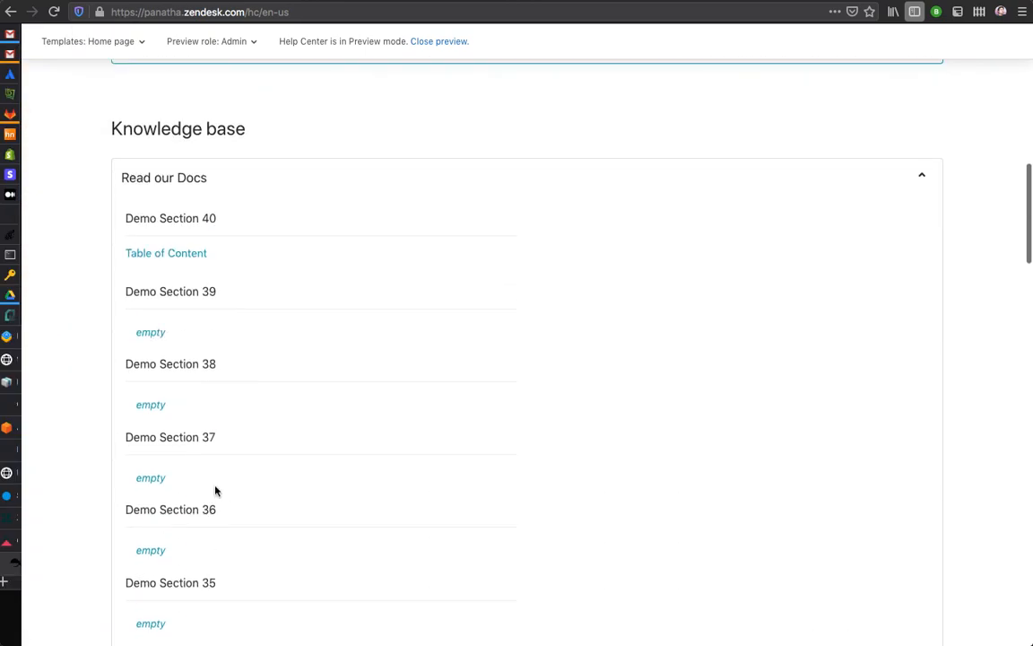
Switch from the help center preview back to the Customize design page of the theme
mouse_move(19, 302)
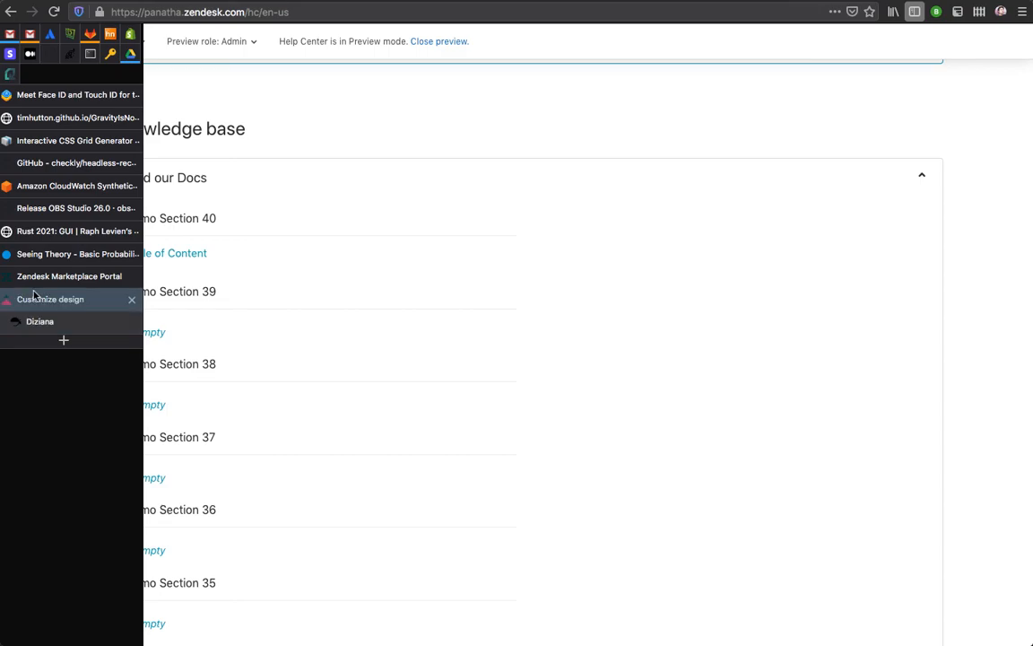
left_click(39, 294)
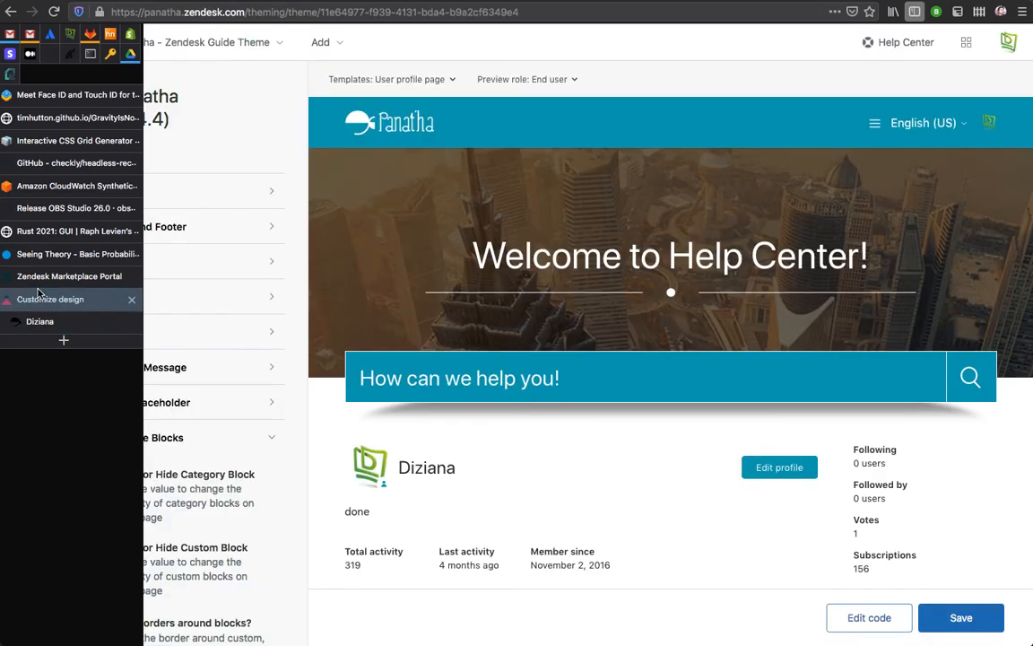